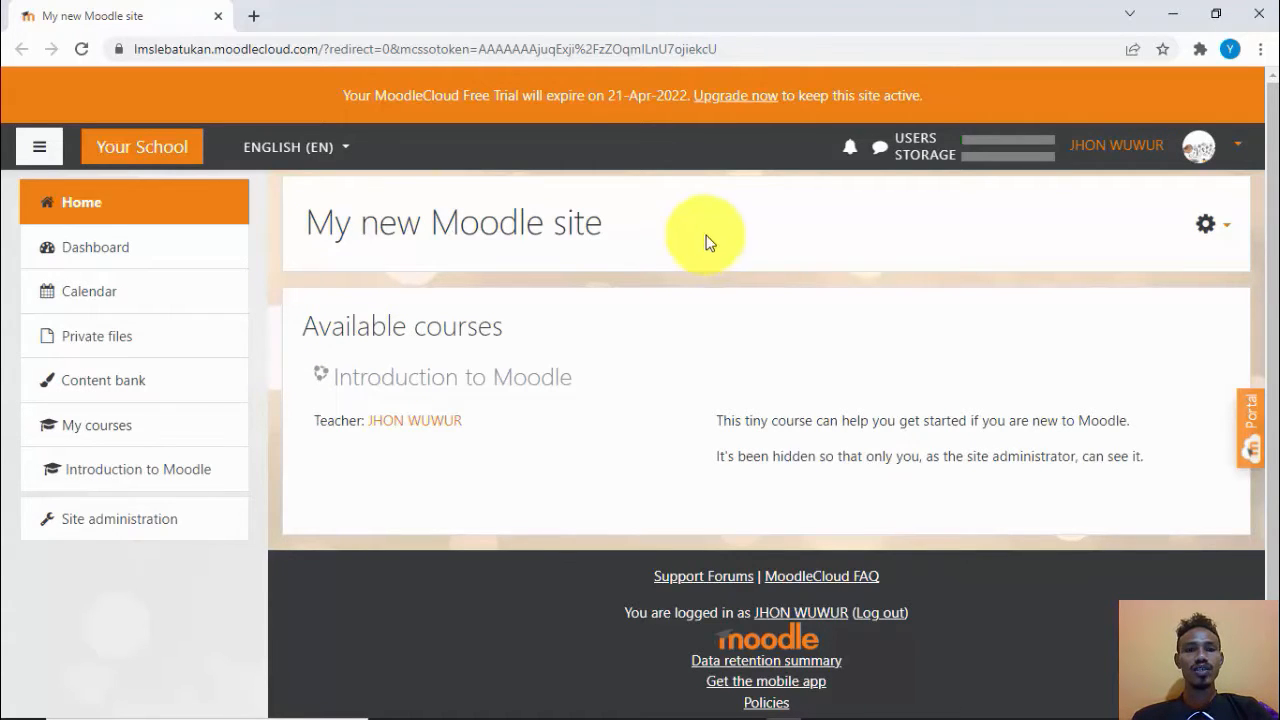
click(1234, 150)
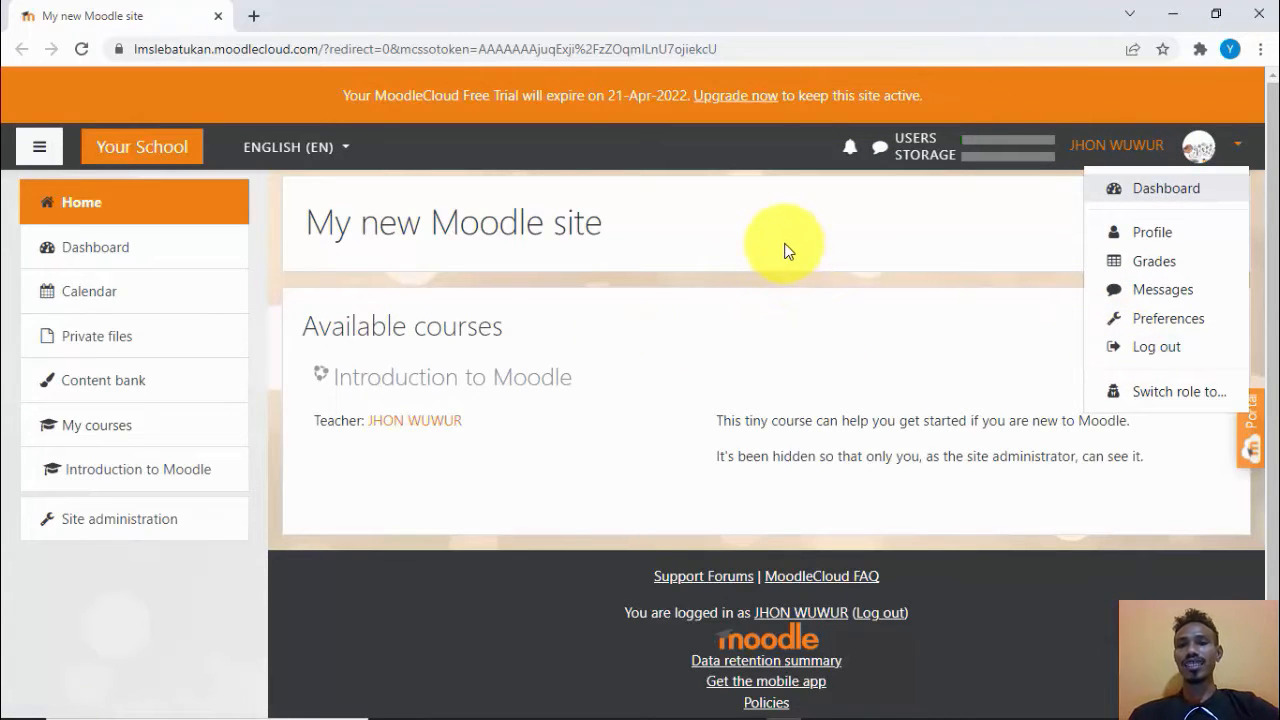
click(862, 230)
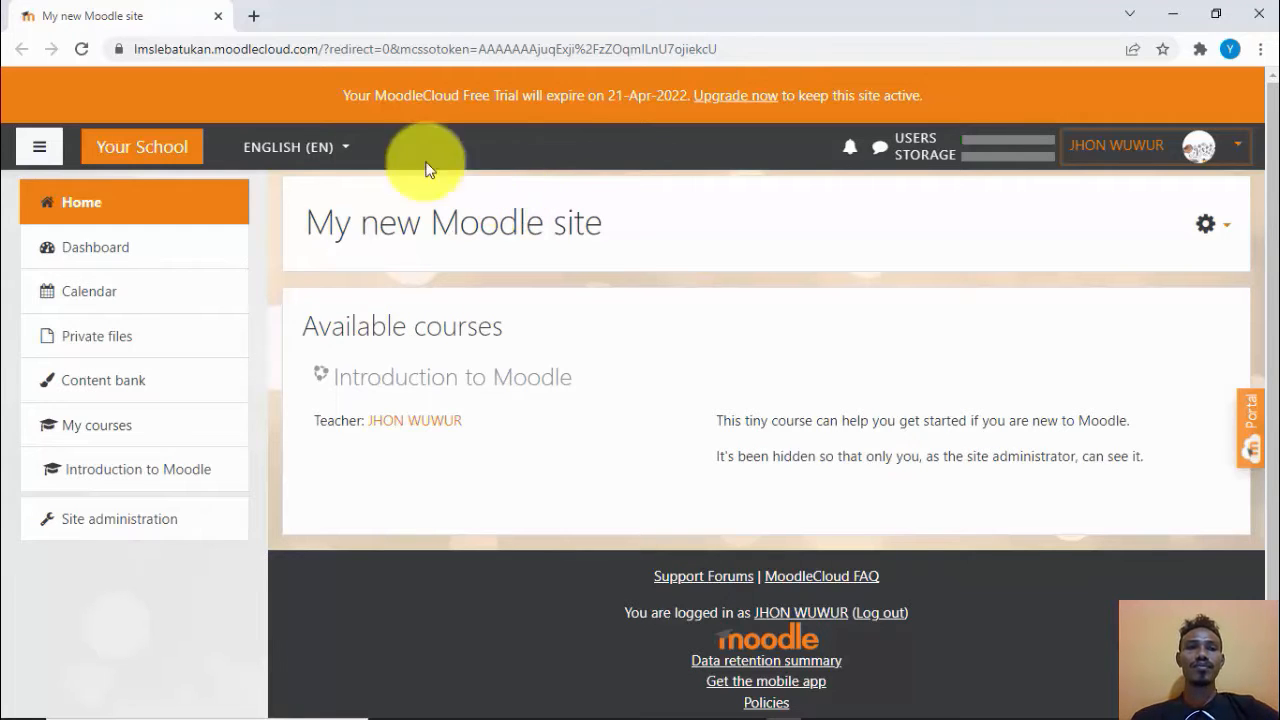
Open moodlecloud.com in a new browser tab.
click(254, 15)
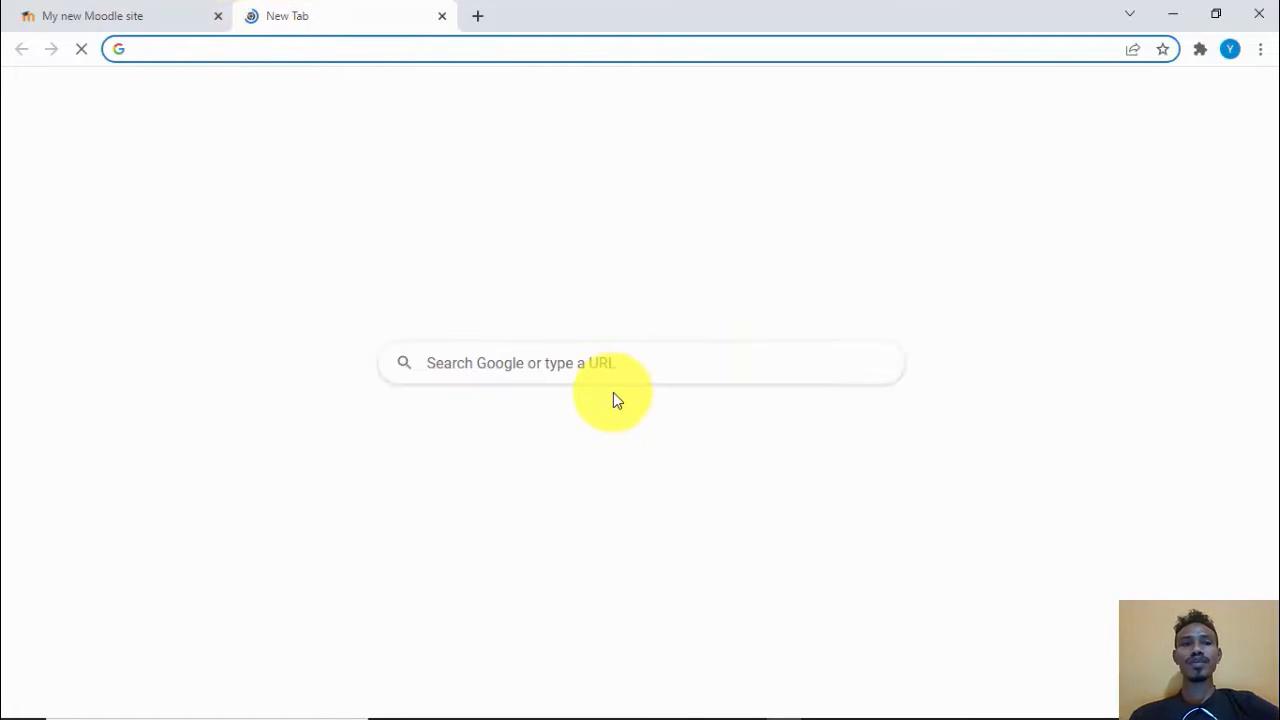
click(595, 368)
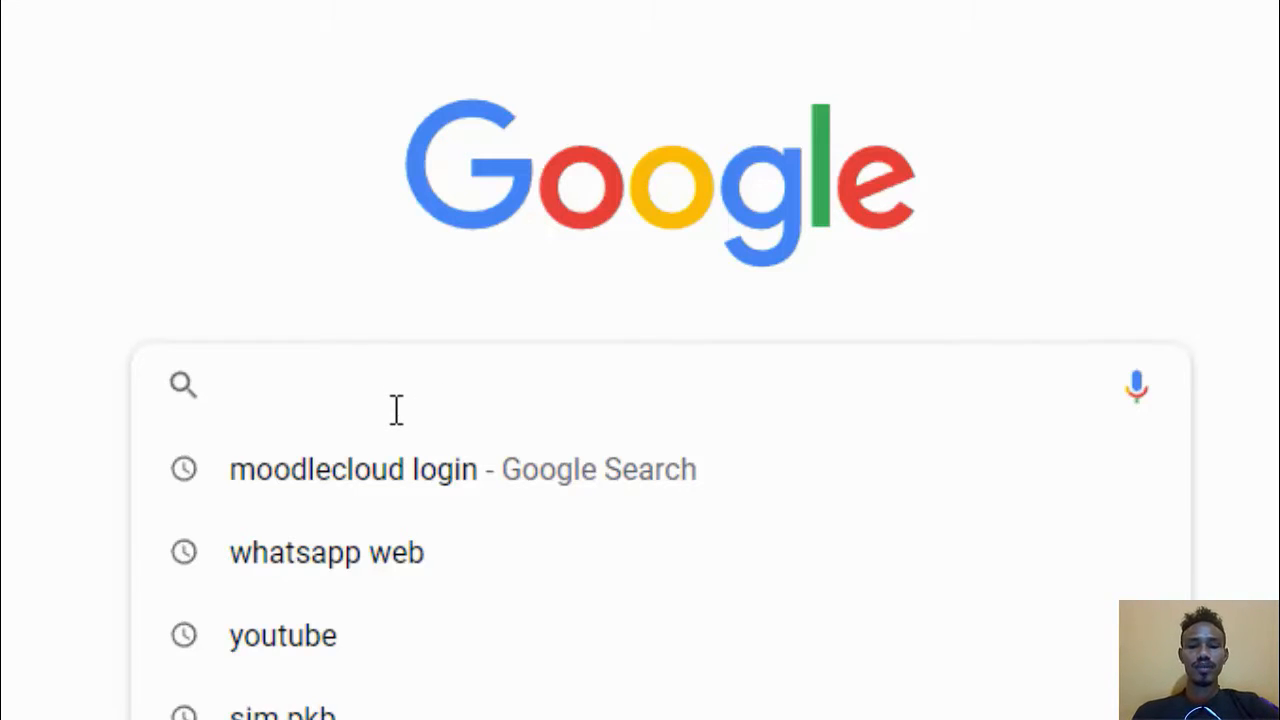
text(moo)
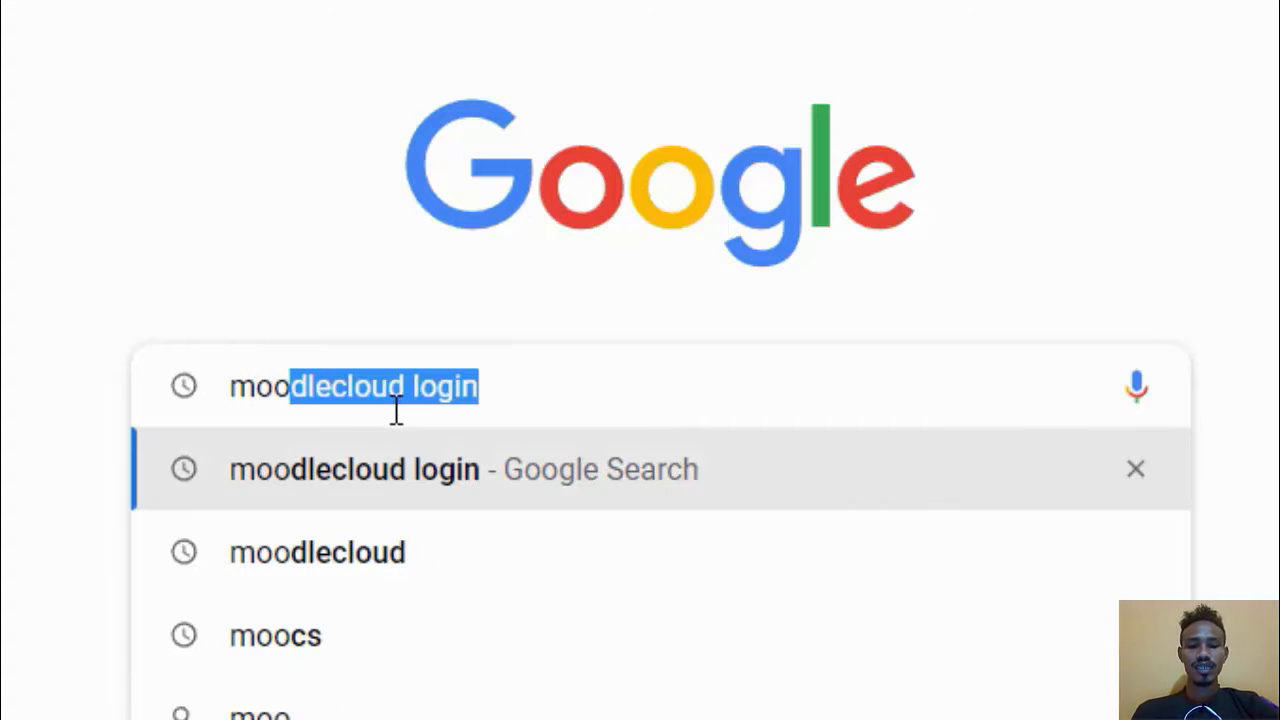
text(dlecloud.)
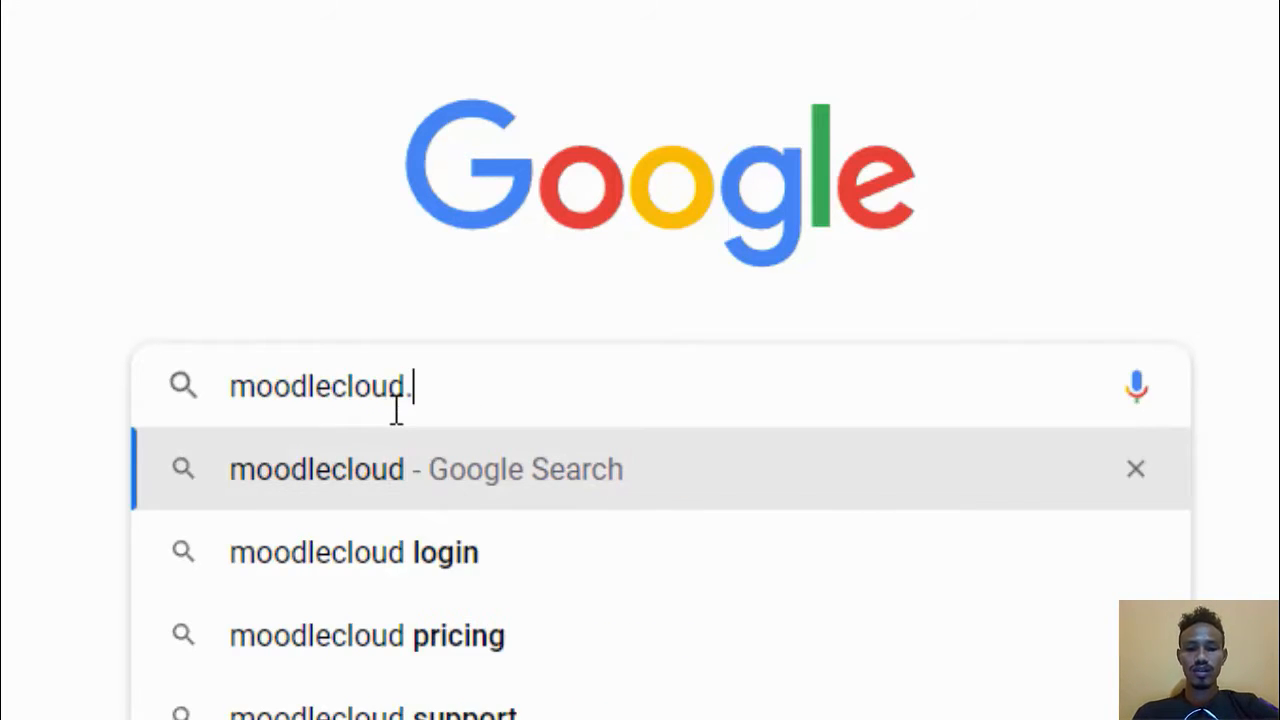
text(com)
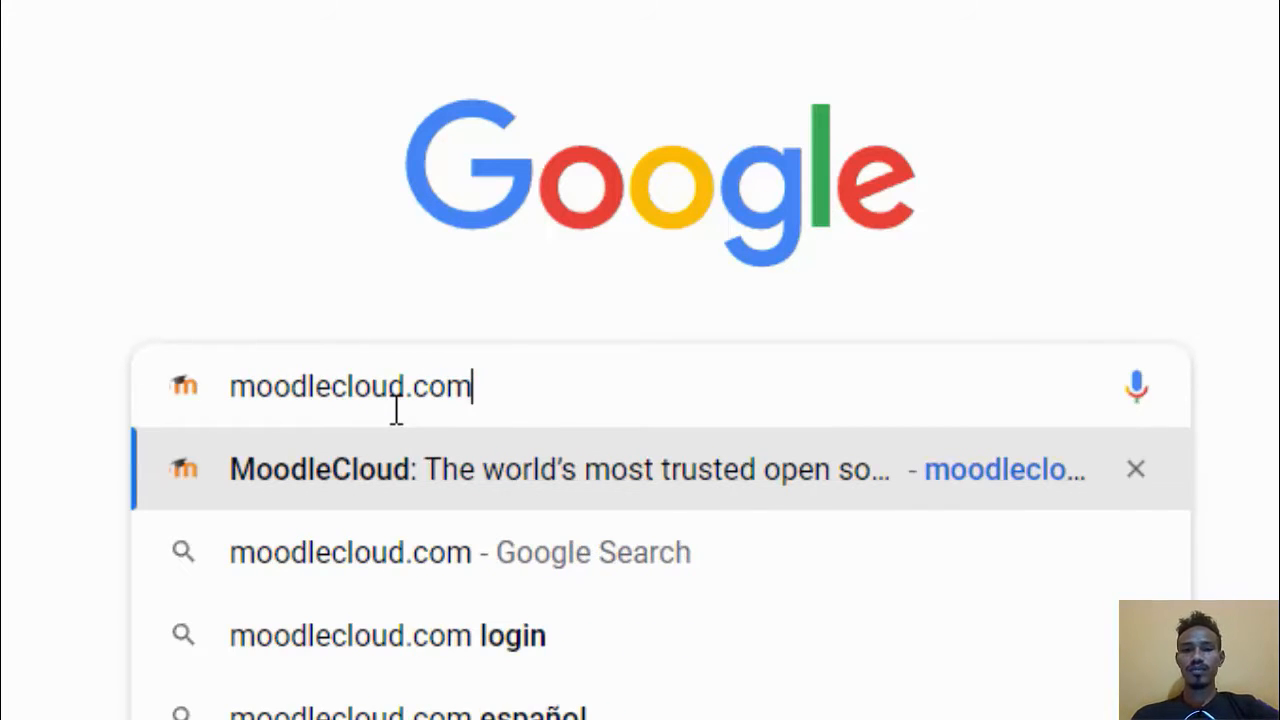
key(Return)
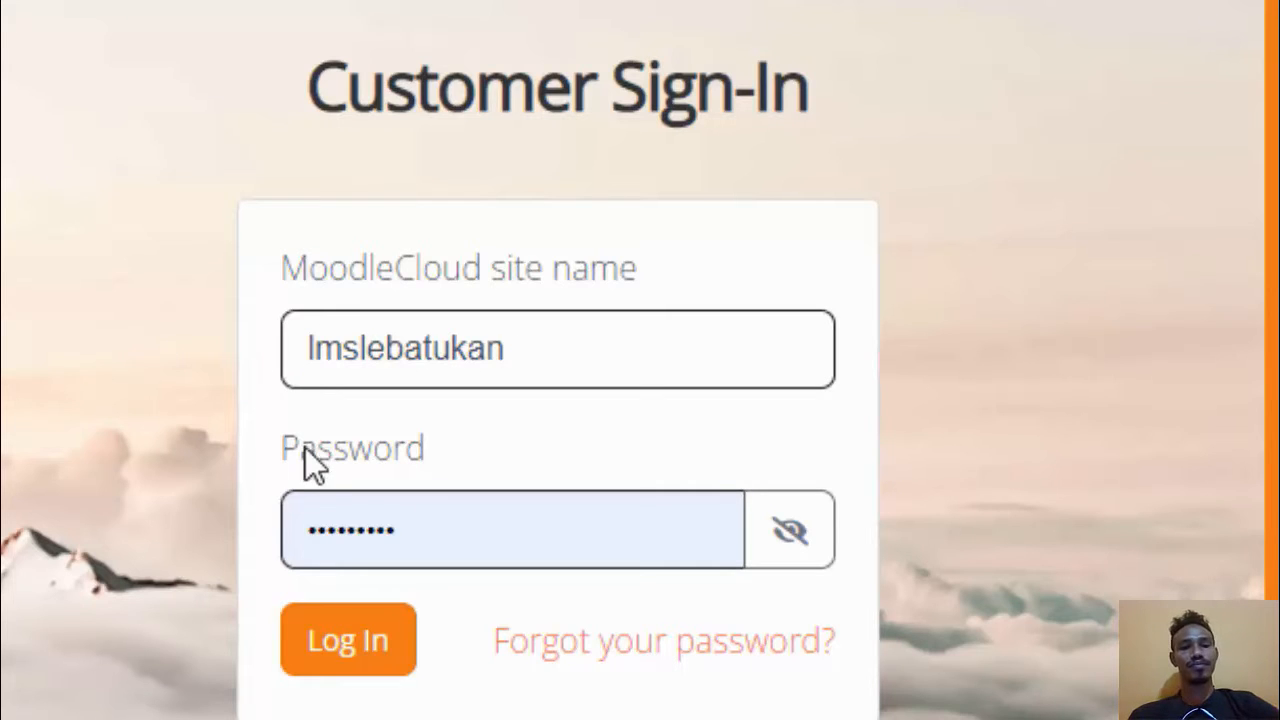
Log in to the MoodleCloud customer portal for the site lmslebatukan with the prefilled password.
click(457, 548)
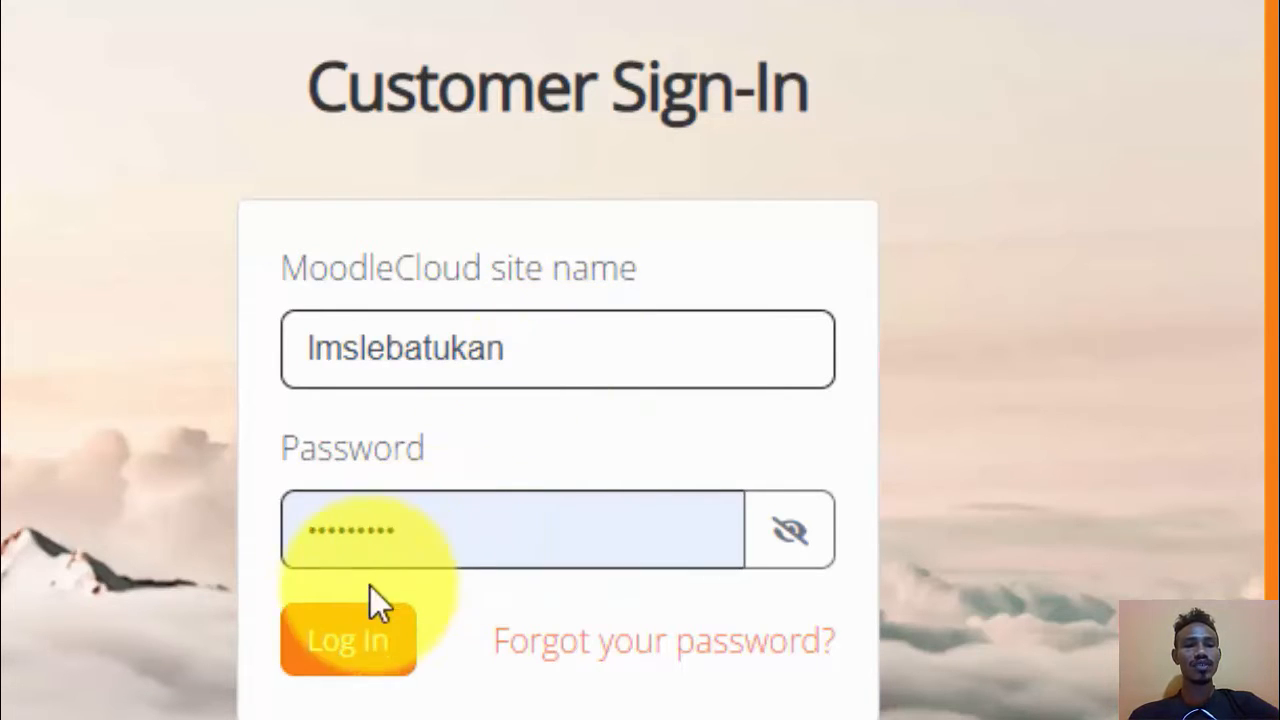
click(355, 656)
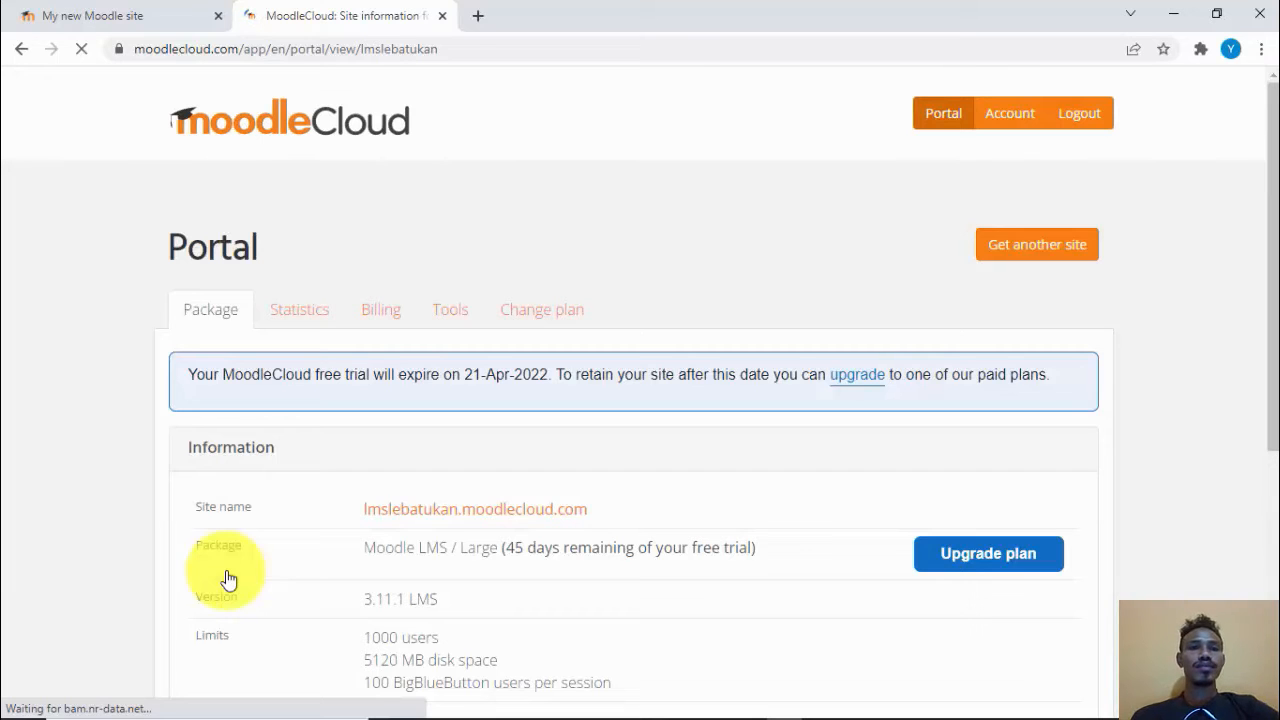
Review the site's package information in the portal and open the site lmslebatukan.moodlecloud.com from its site name.
mouse_move(1273, 163)
mouse_down()
mouse_move(1273, 277)
mouse_move(1275, 188)
mouse_move(1260, 163)
mouse_up()
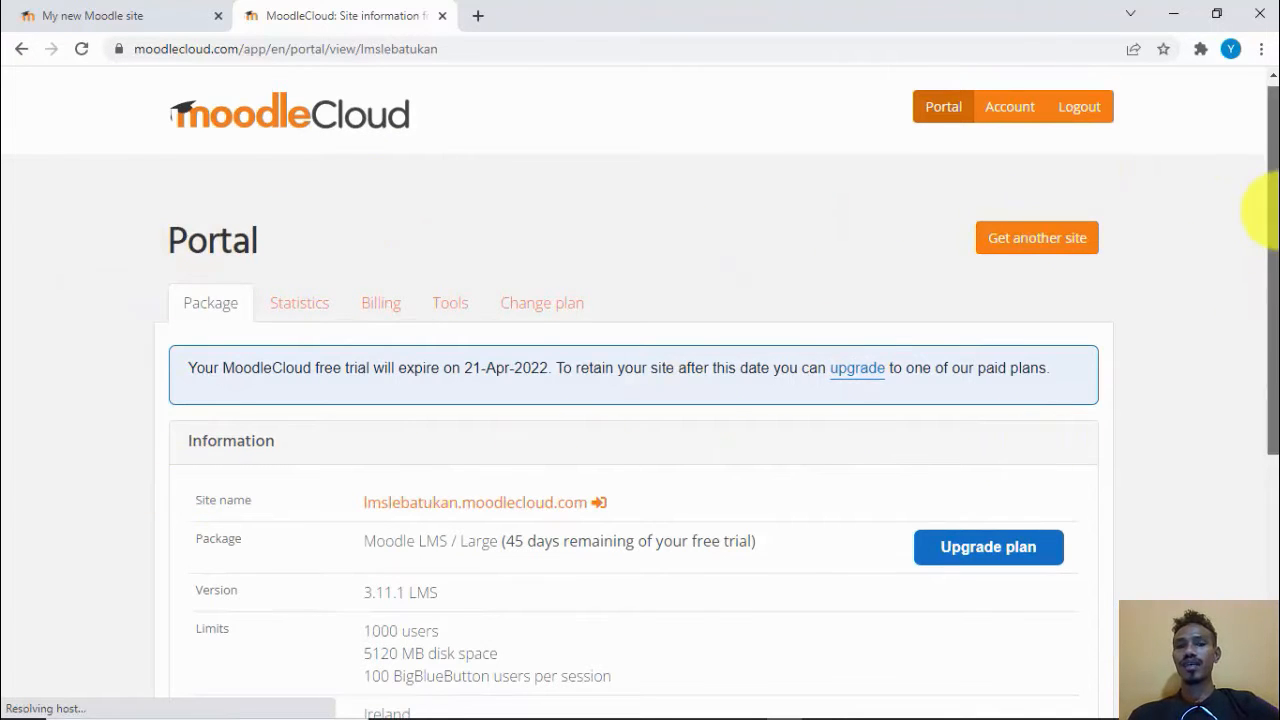
drag(1266, 200, 1270, 297)
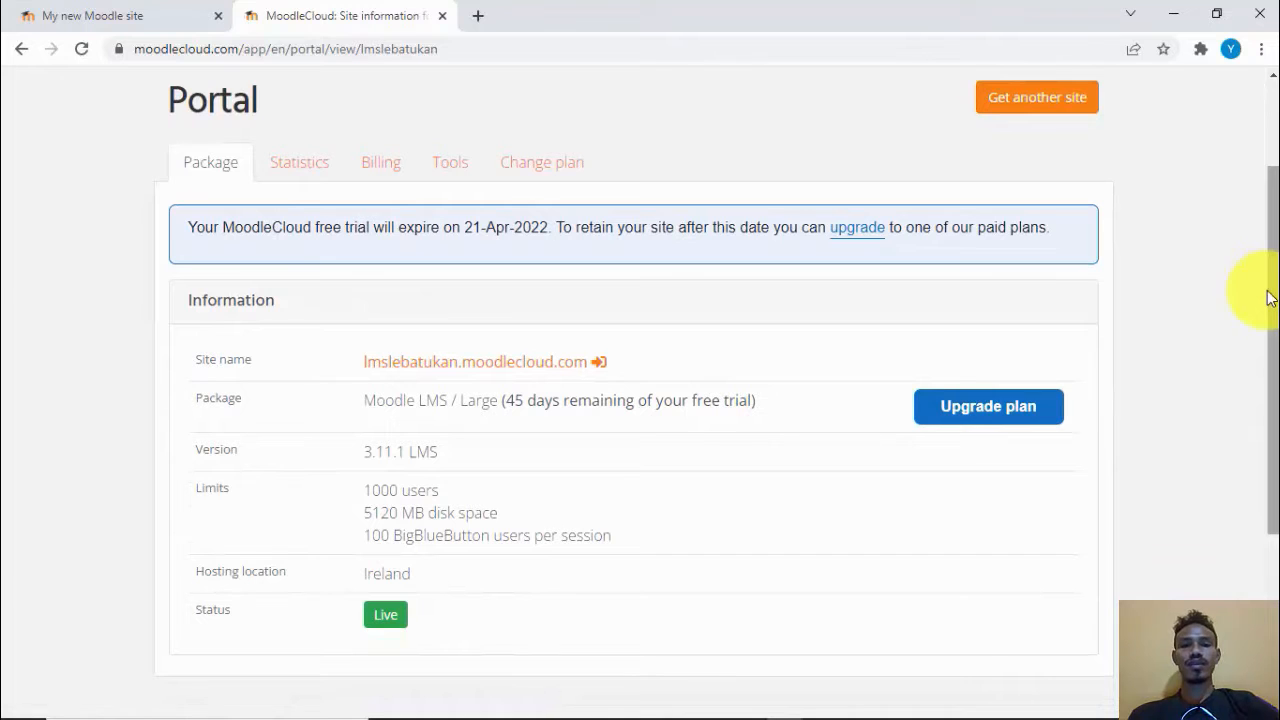
drag(1270, 290, 1274, 274)
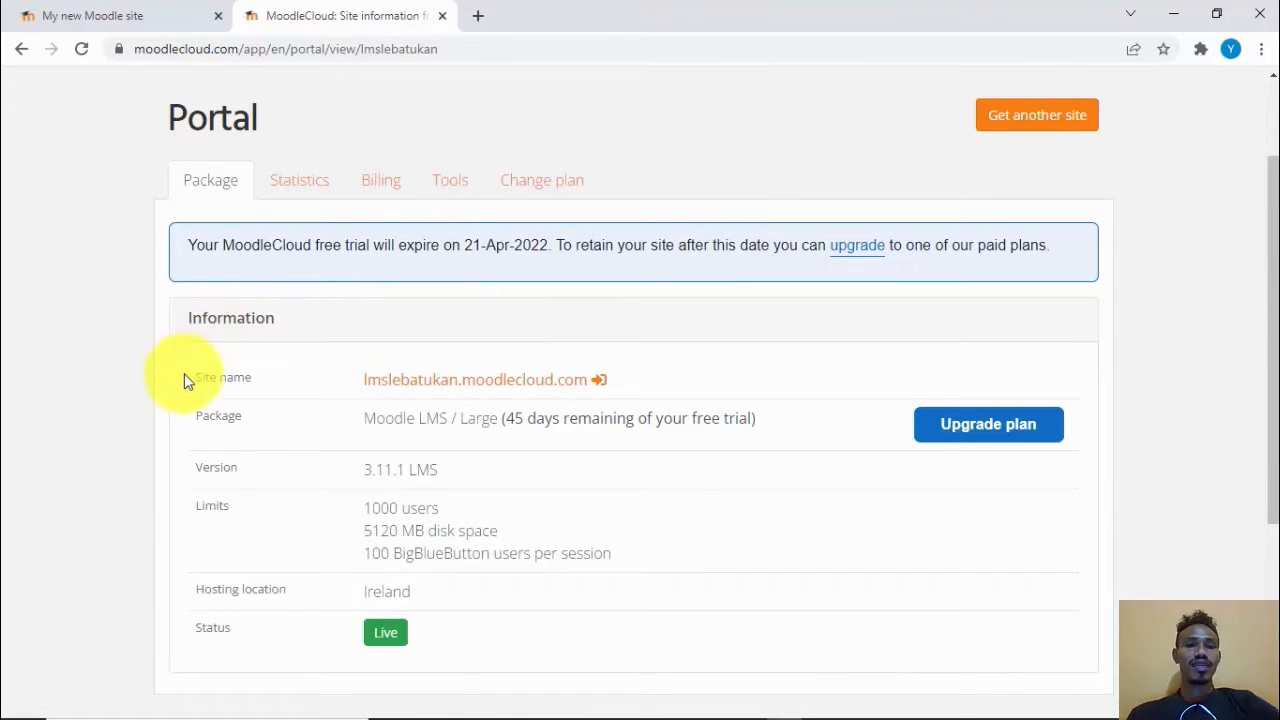
drag(197, 375, 635, 382)
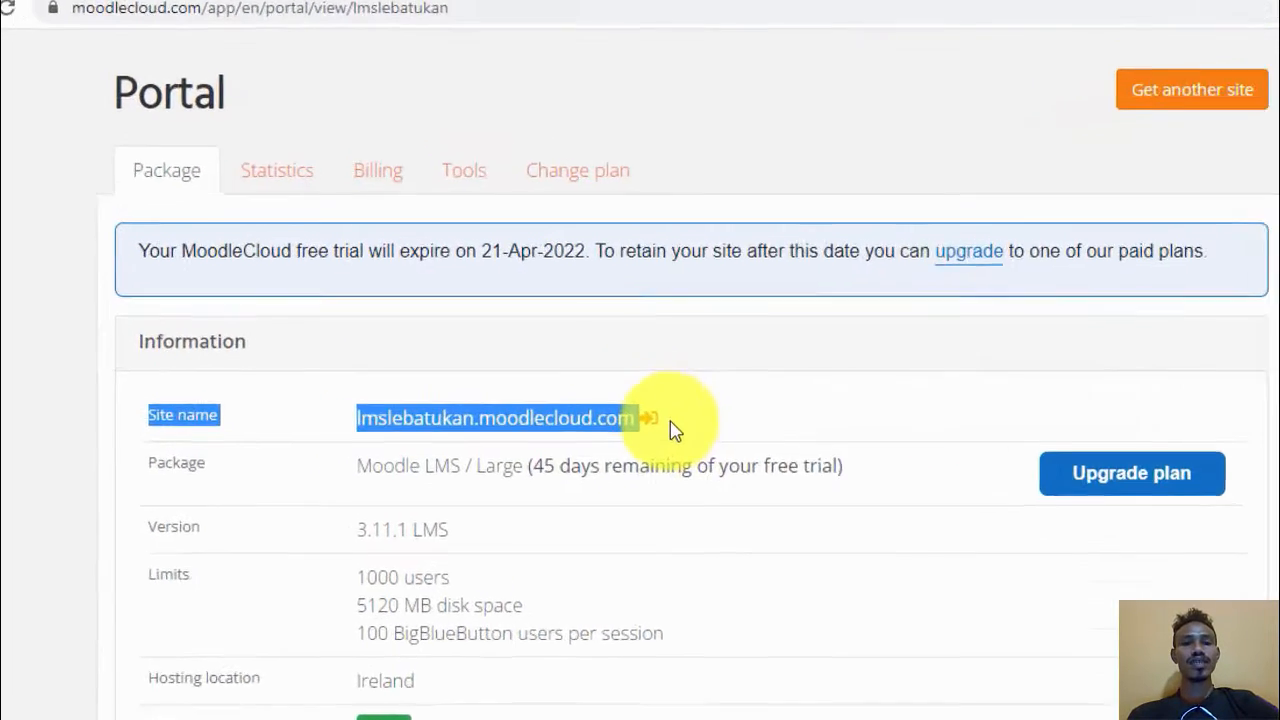
click(238, 507)
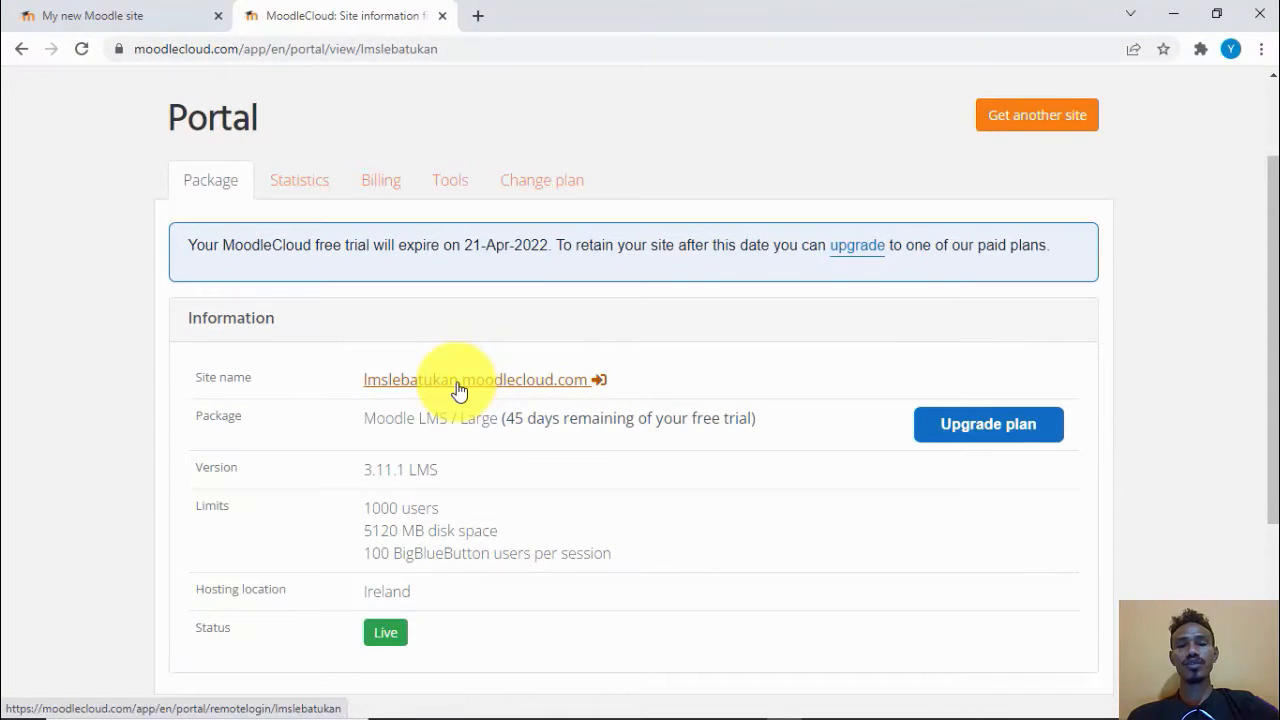
click(459, 390)
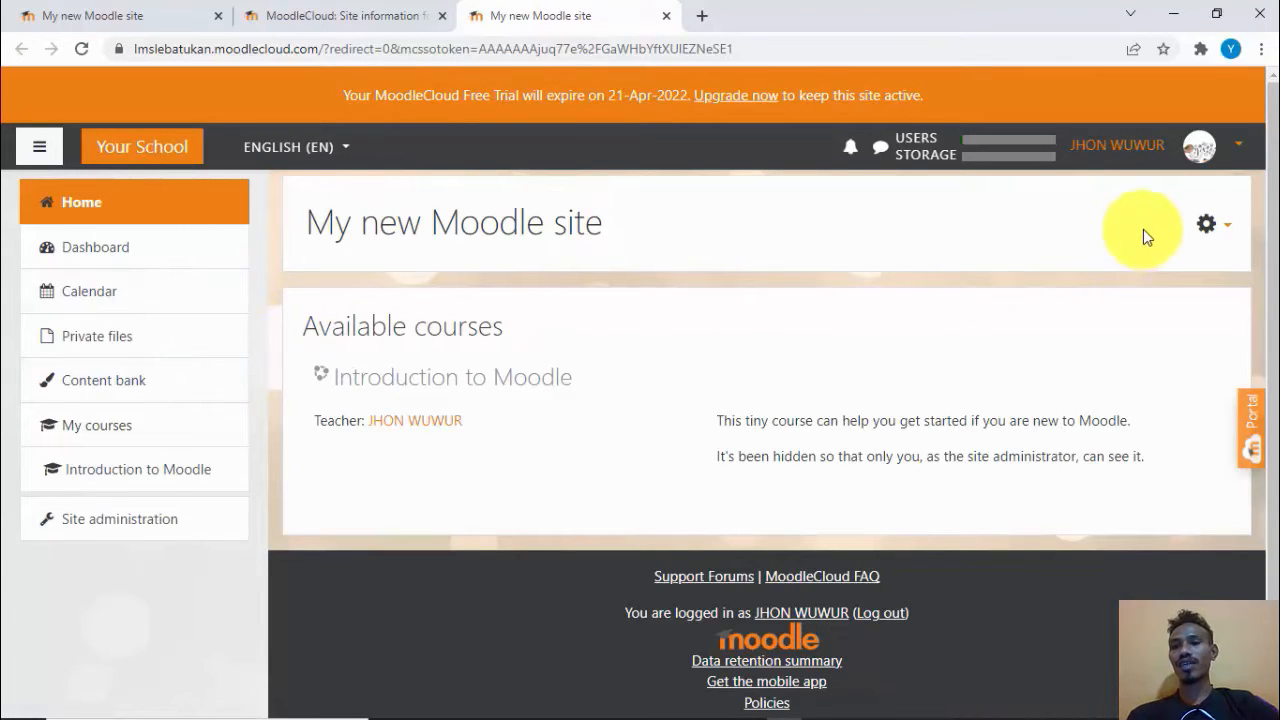
Open the logged-in account's profile page and look through its user details, reports and login activity.
click(1137, 157)
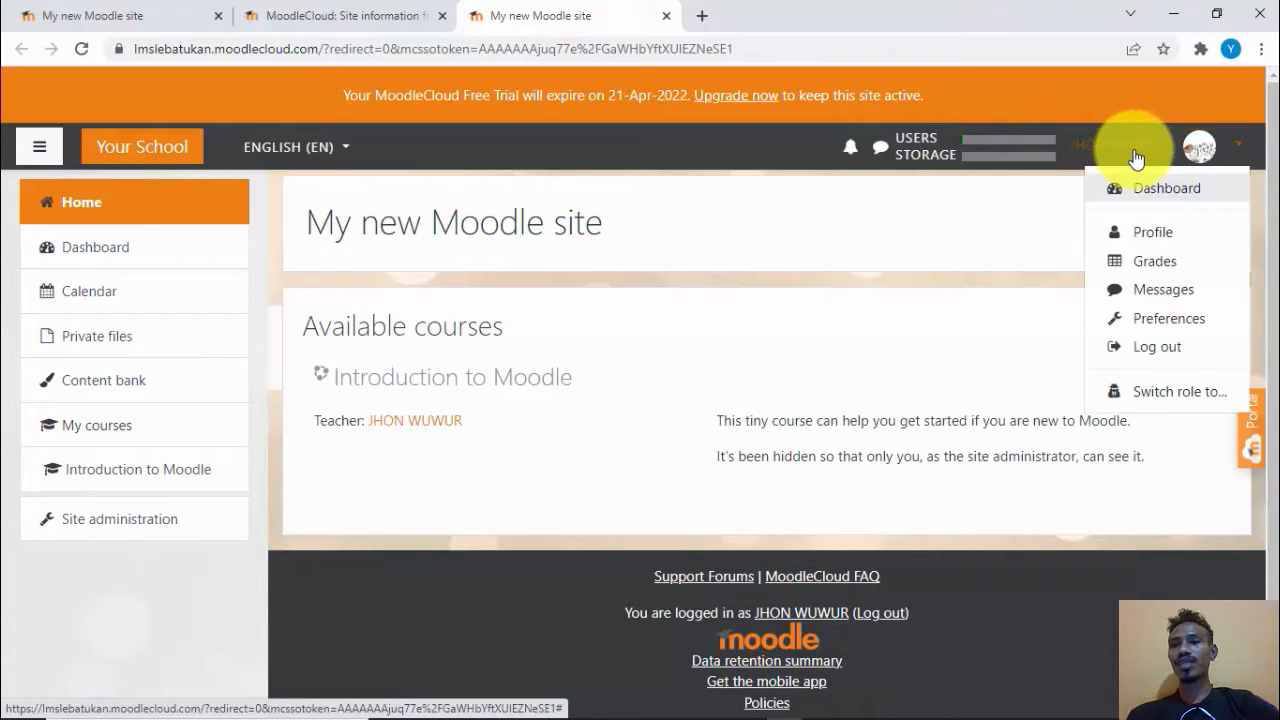
click(1152, 244)
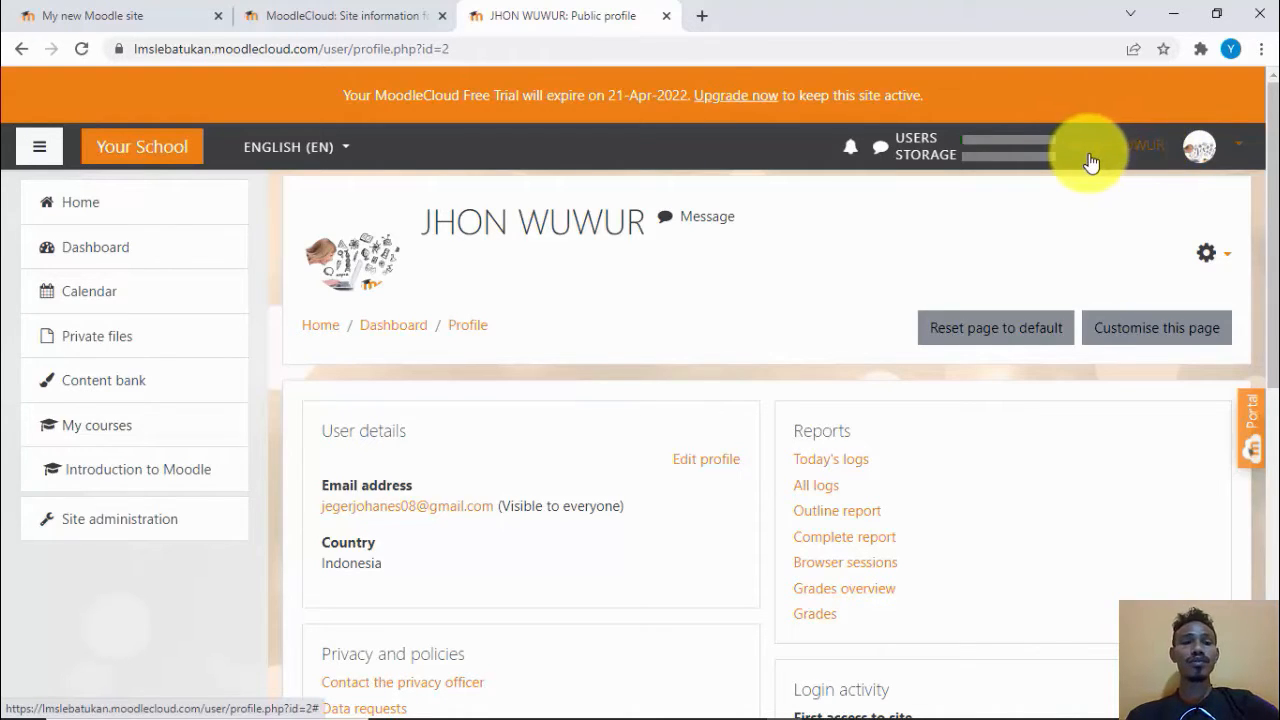
drag(1272, 145, 1270, 238)
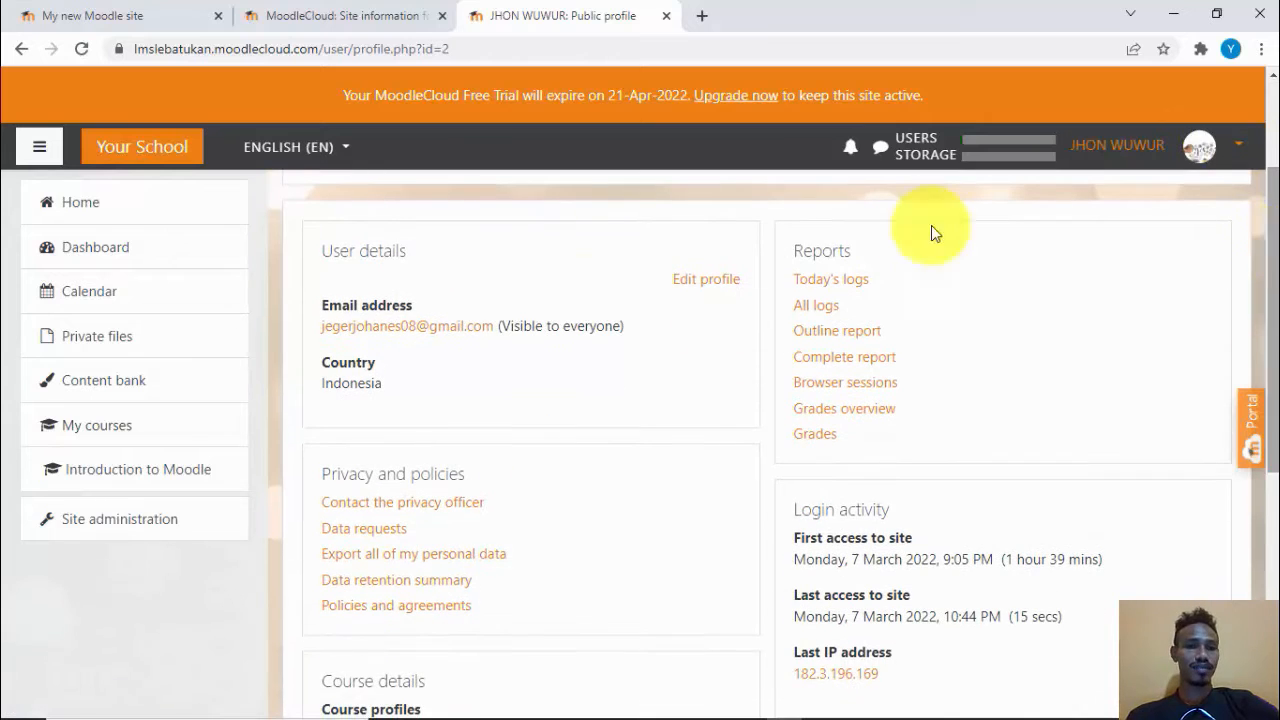
Collapse the site navigation drawer and expand it again.
click(38, 155)
click(37, 156)
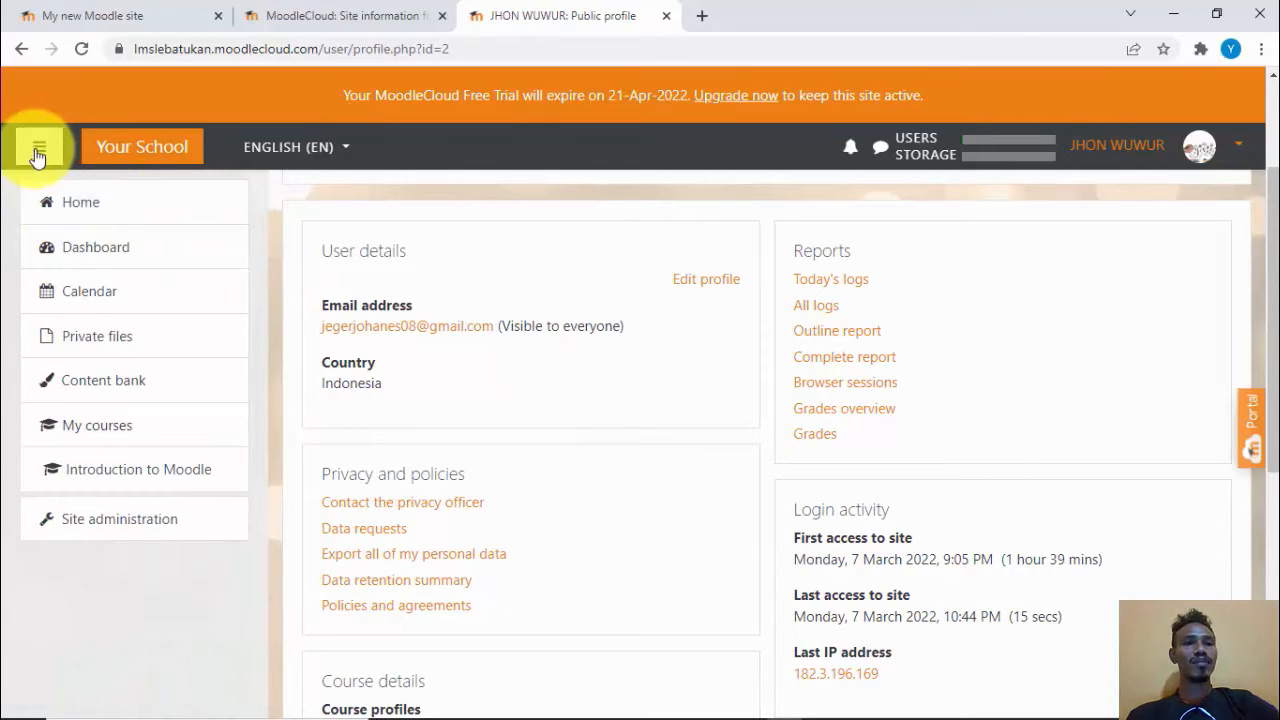
click(39, 153)
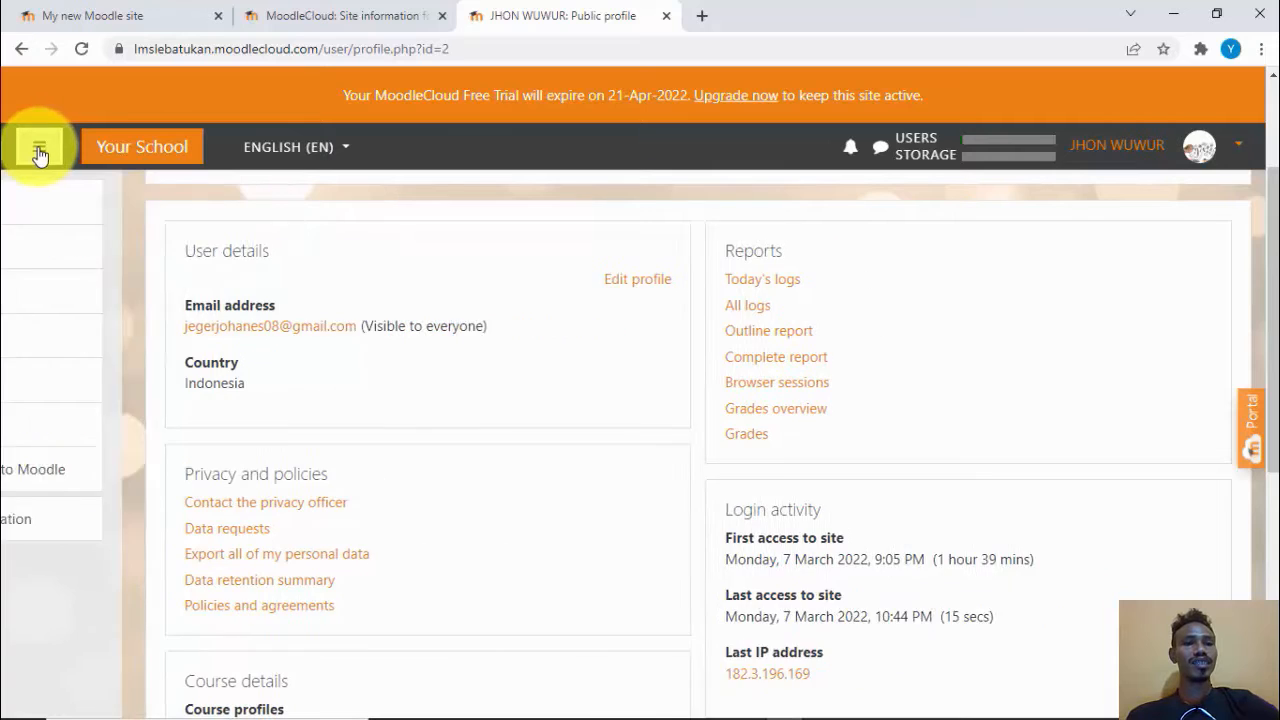
click(37, 152)
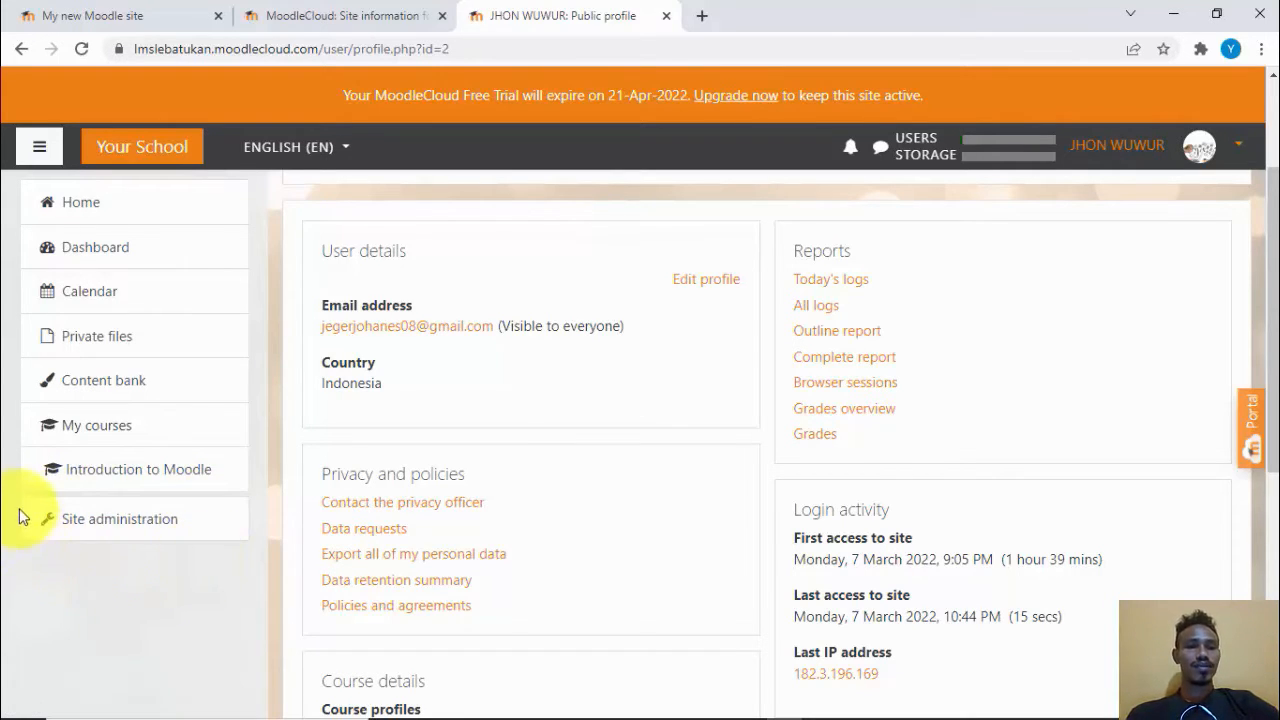
Open the course and category management page from the Courses section of the site administration.
click(117, 531)
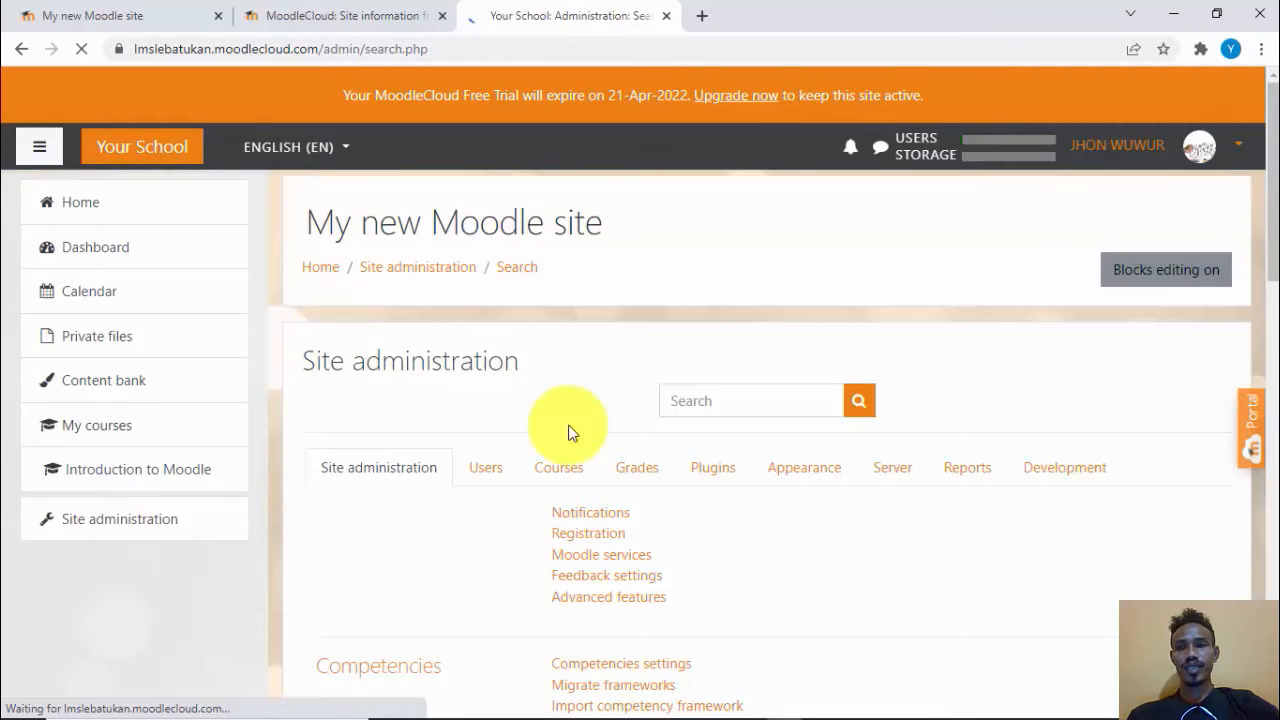
drag(1270, 205, 1270, 253)
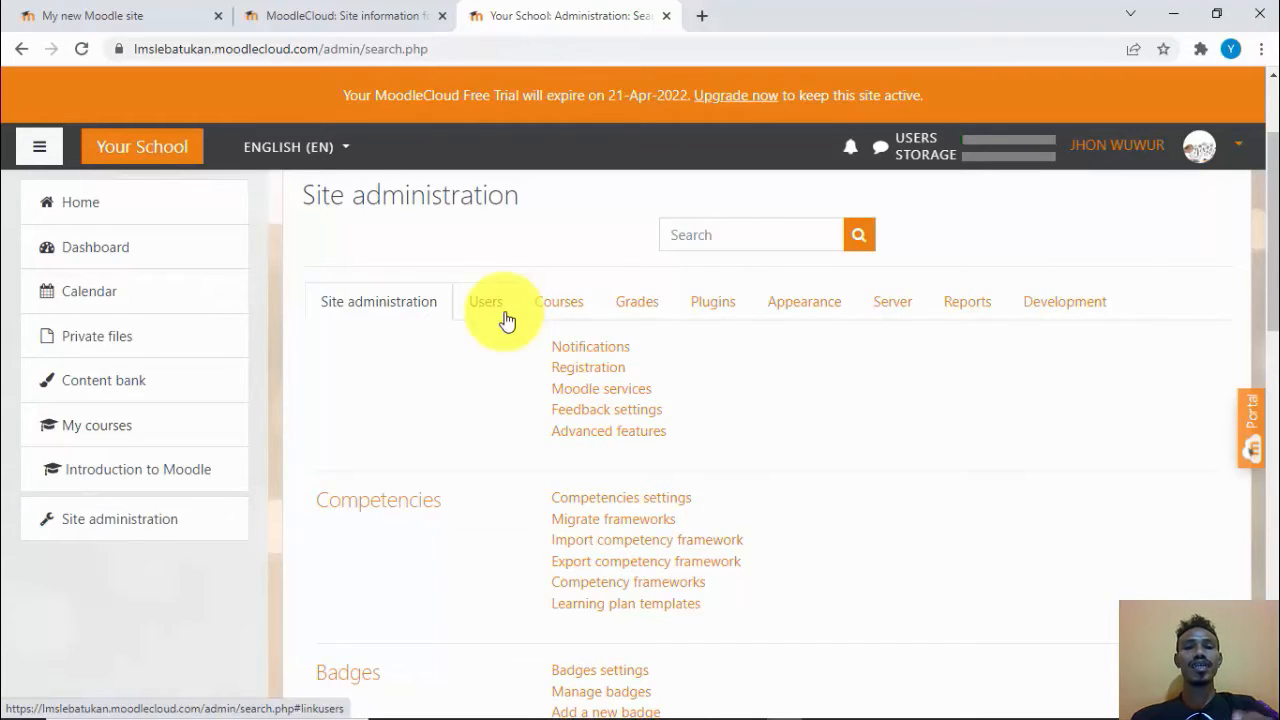
click(571, 303)
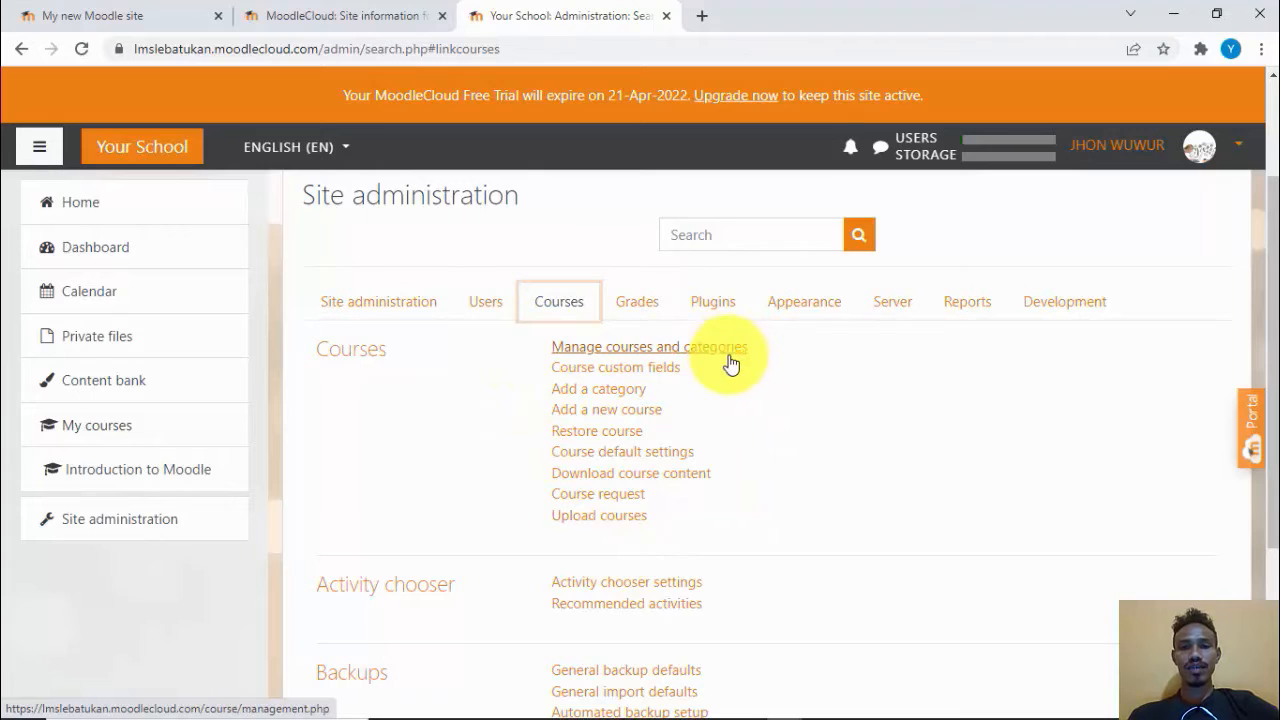
click(616, 358)
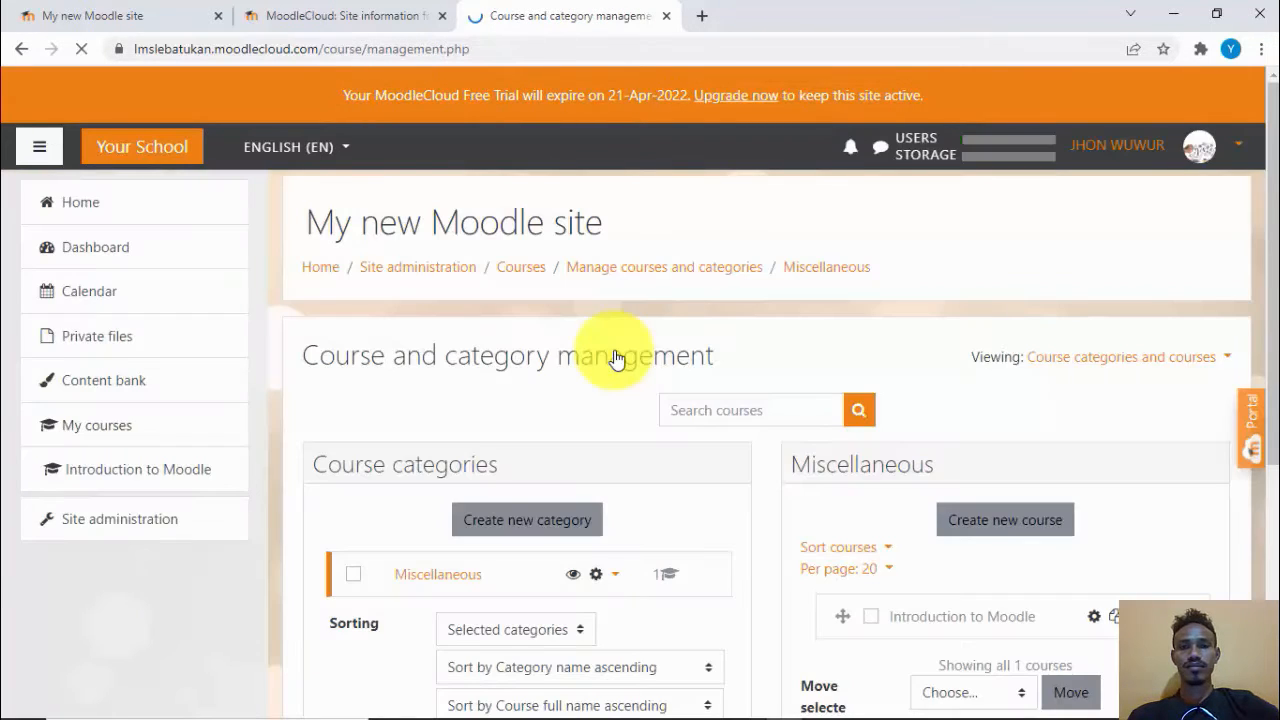
drag(1267, 149, 1270, 280)
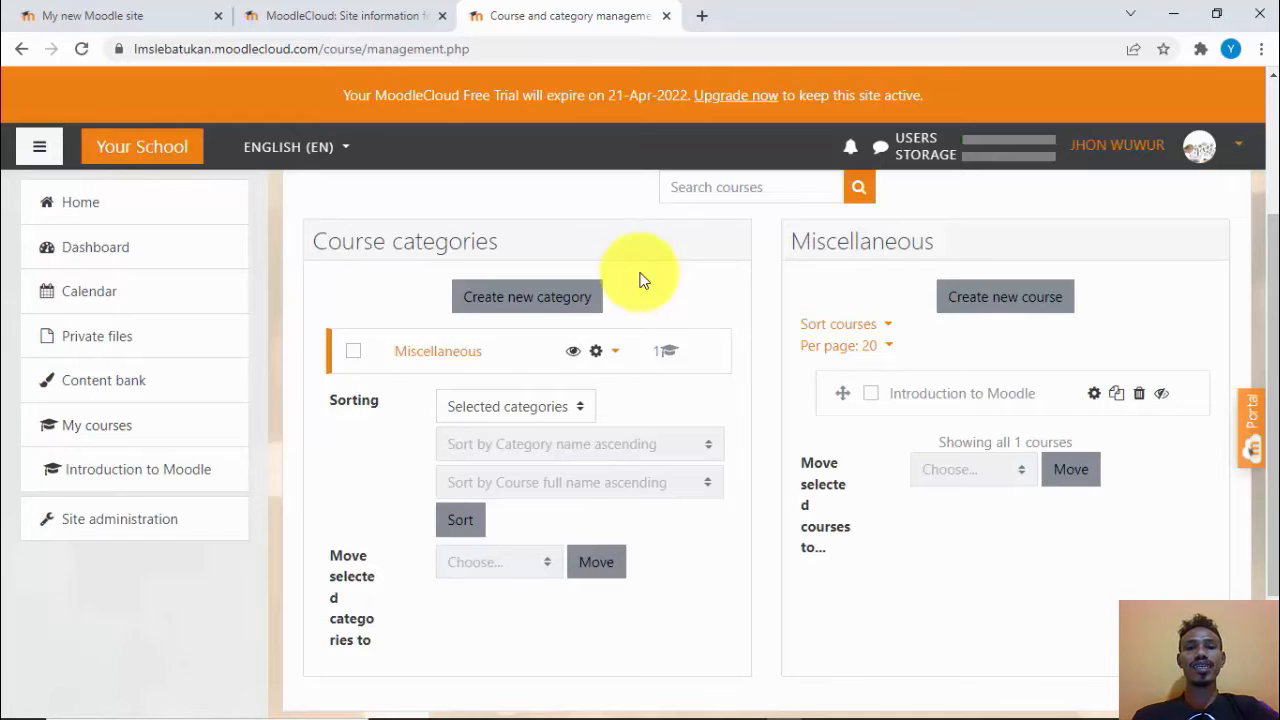
scroll(1262, 248, down, 1)
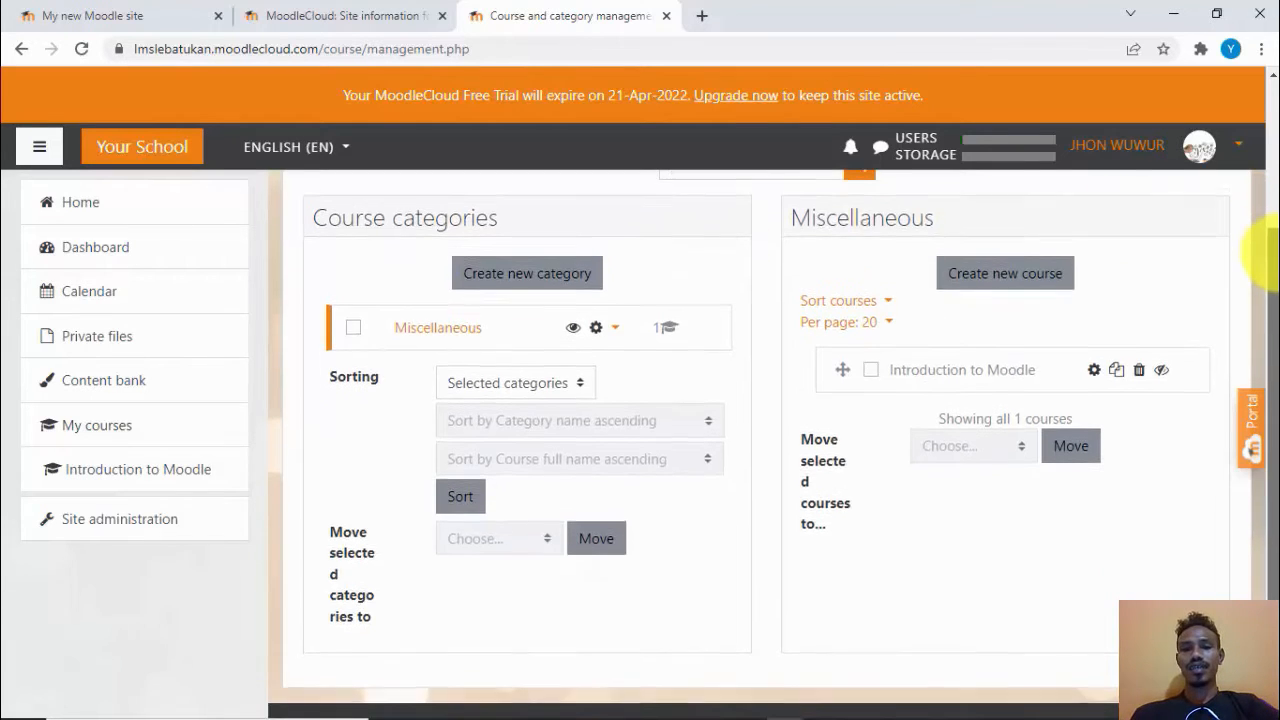
scroll(1262, 248, up, 1)
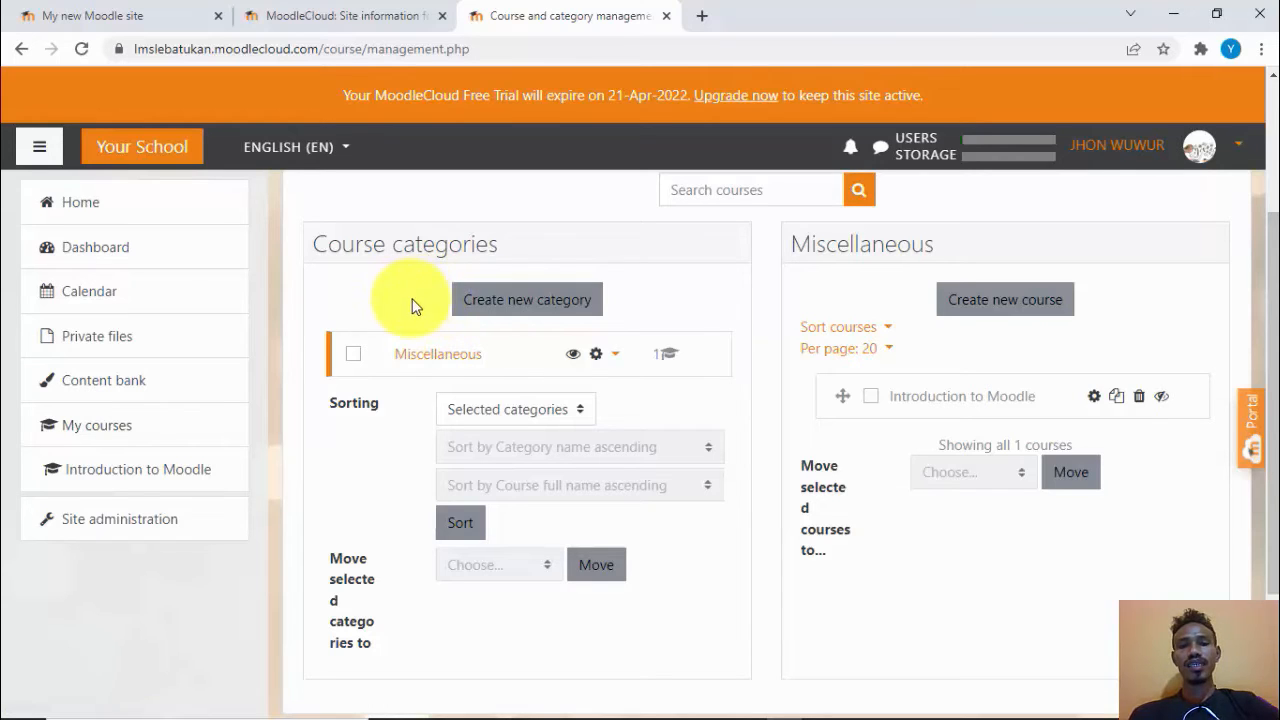
Start a new course category and replace its parent category Miscellaneous with Top.
click(501, 306)
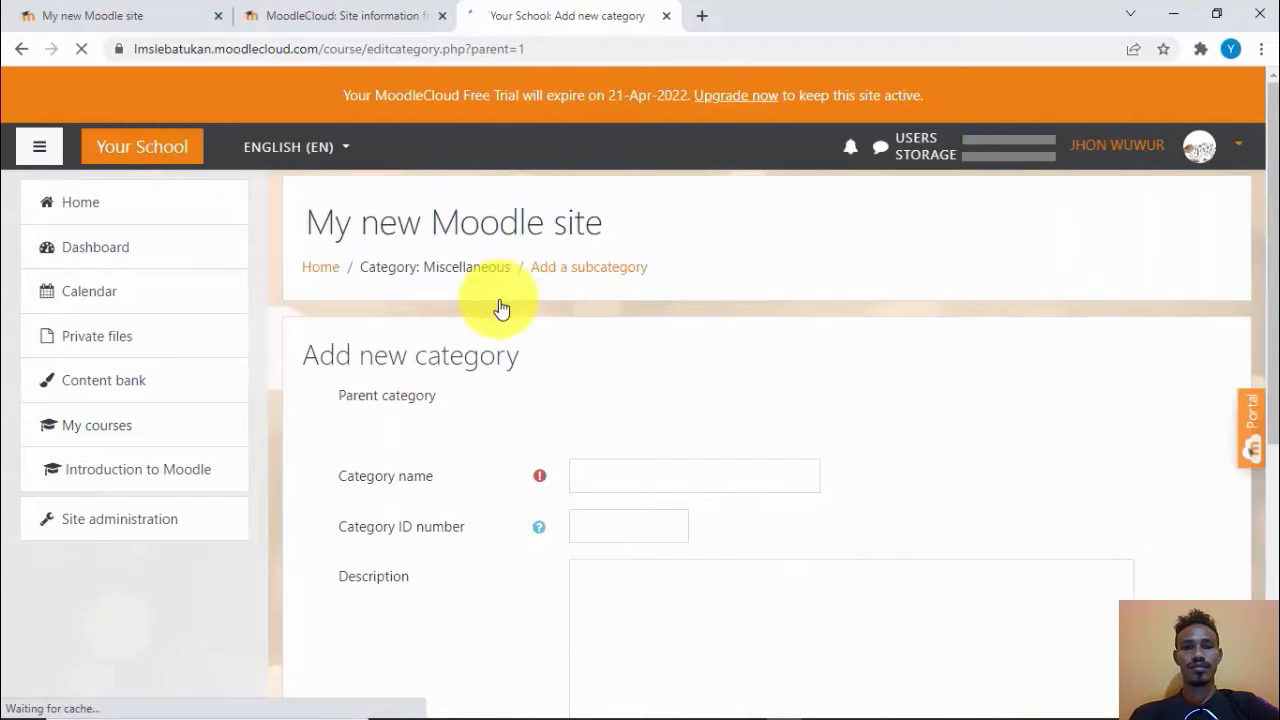
scroll(1258, 208, down, 2)
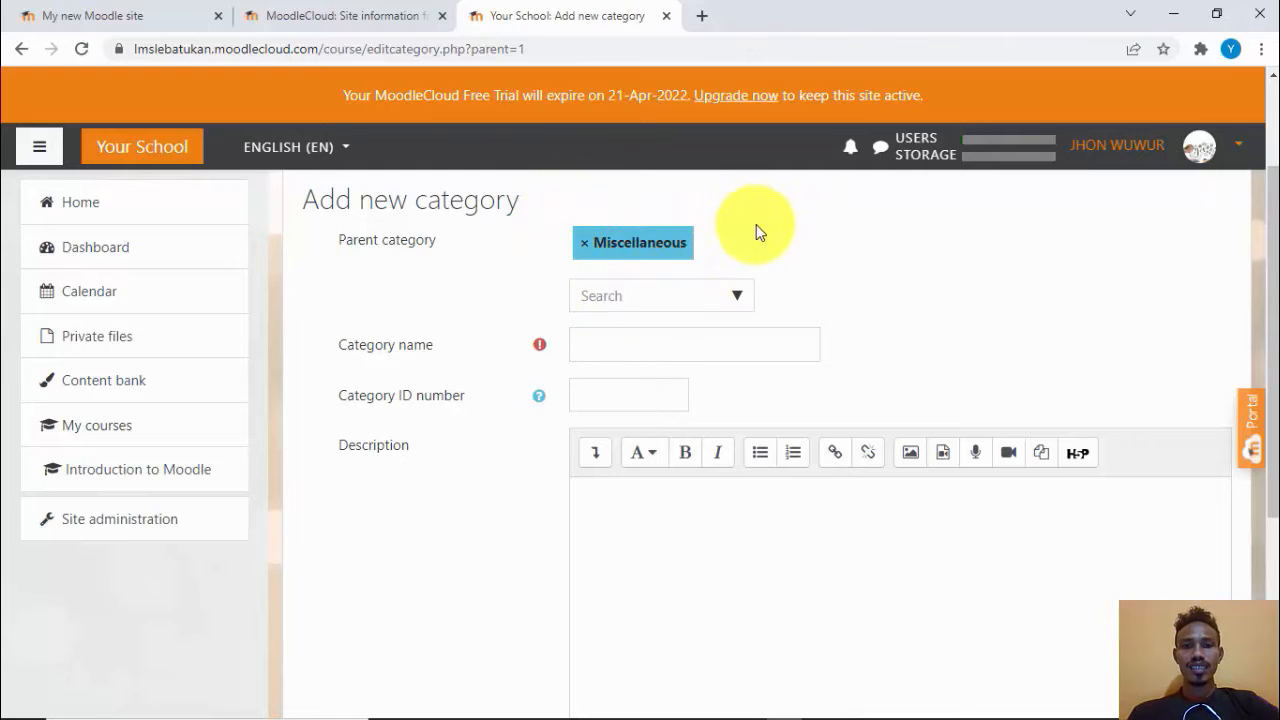
click(585, 250)
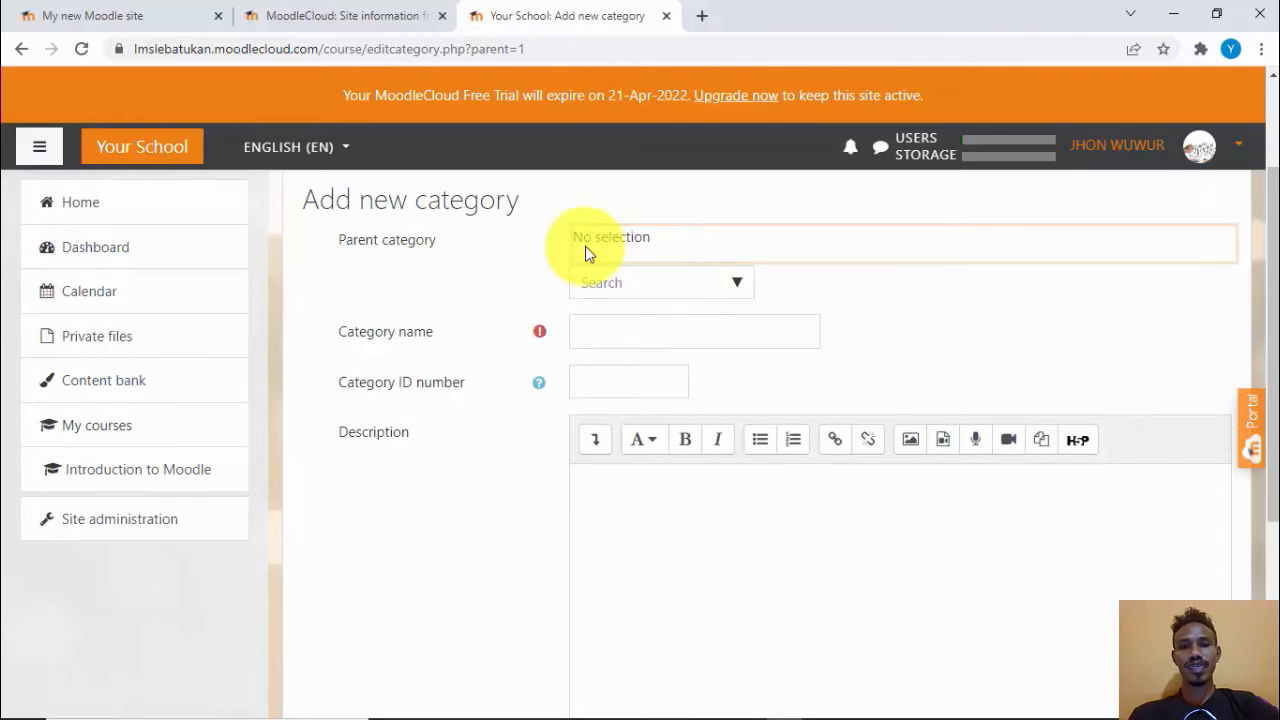
click(736, 287)
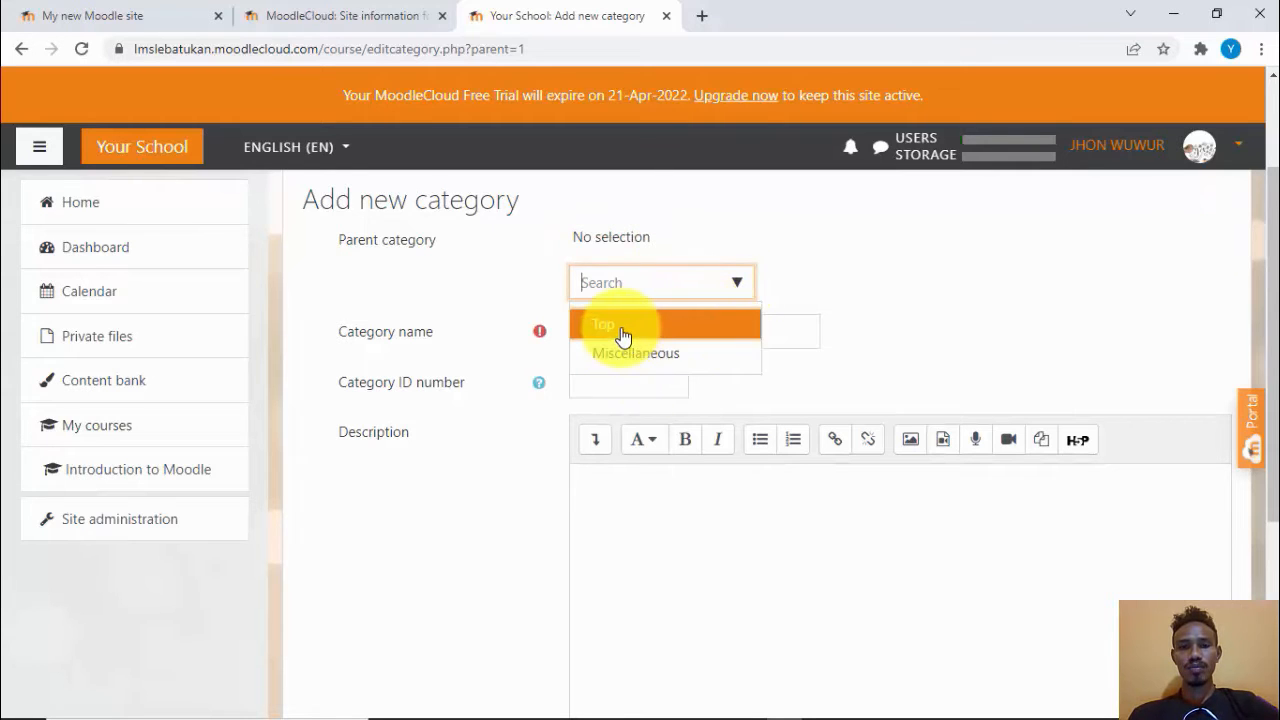
click(622, 334)
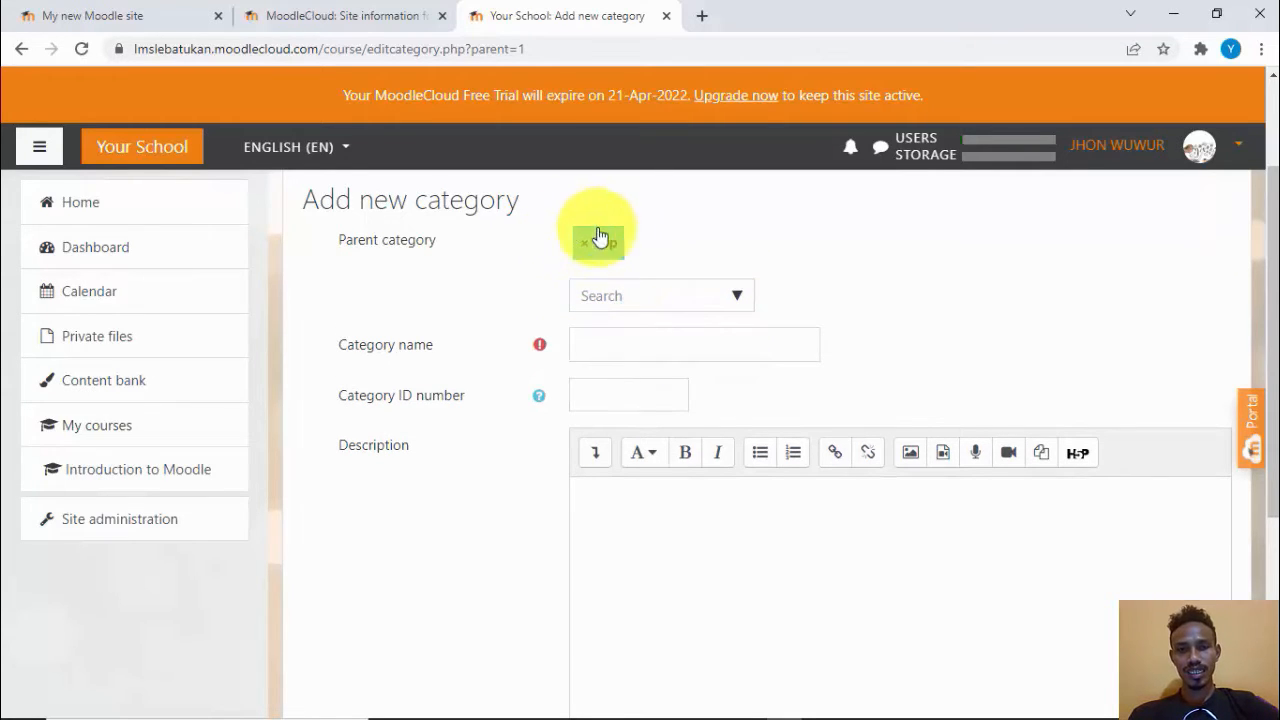
Name the new category IPA-KELAS VII, give it the category ID number Kelas 7, and create it.
click(599, 345)
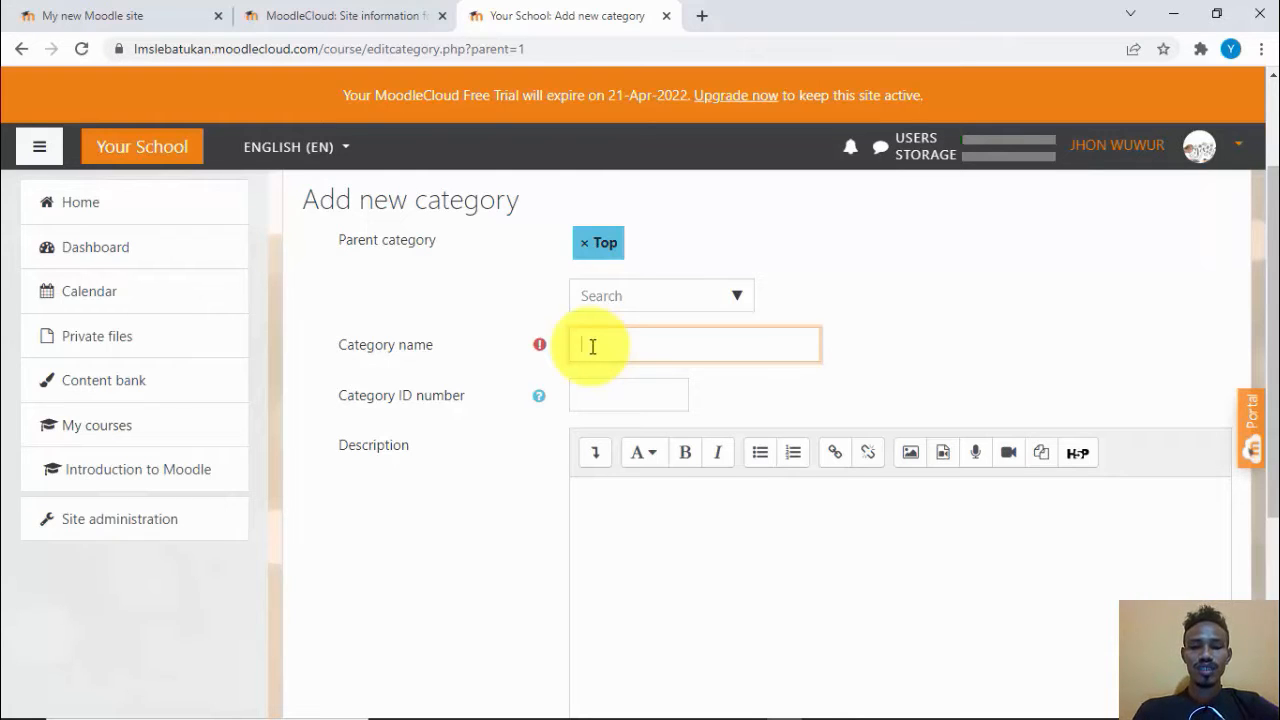
text(IPA-)
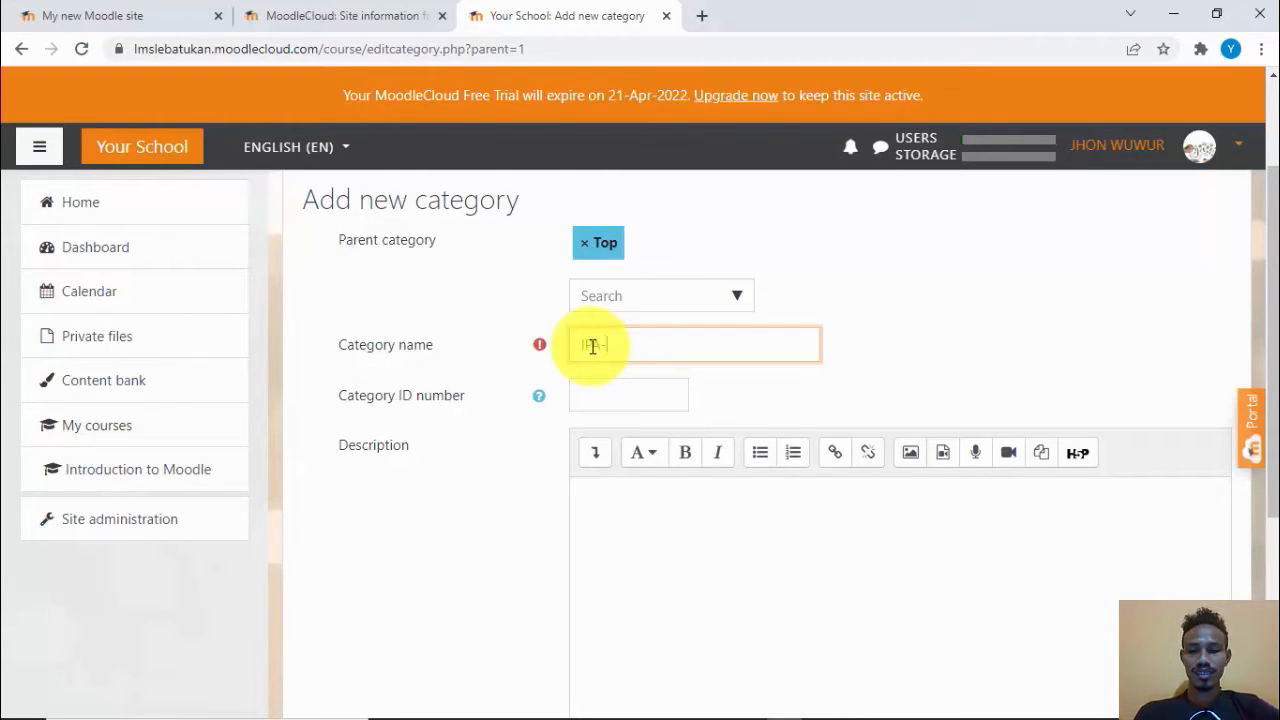
text(KELAS)
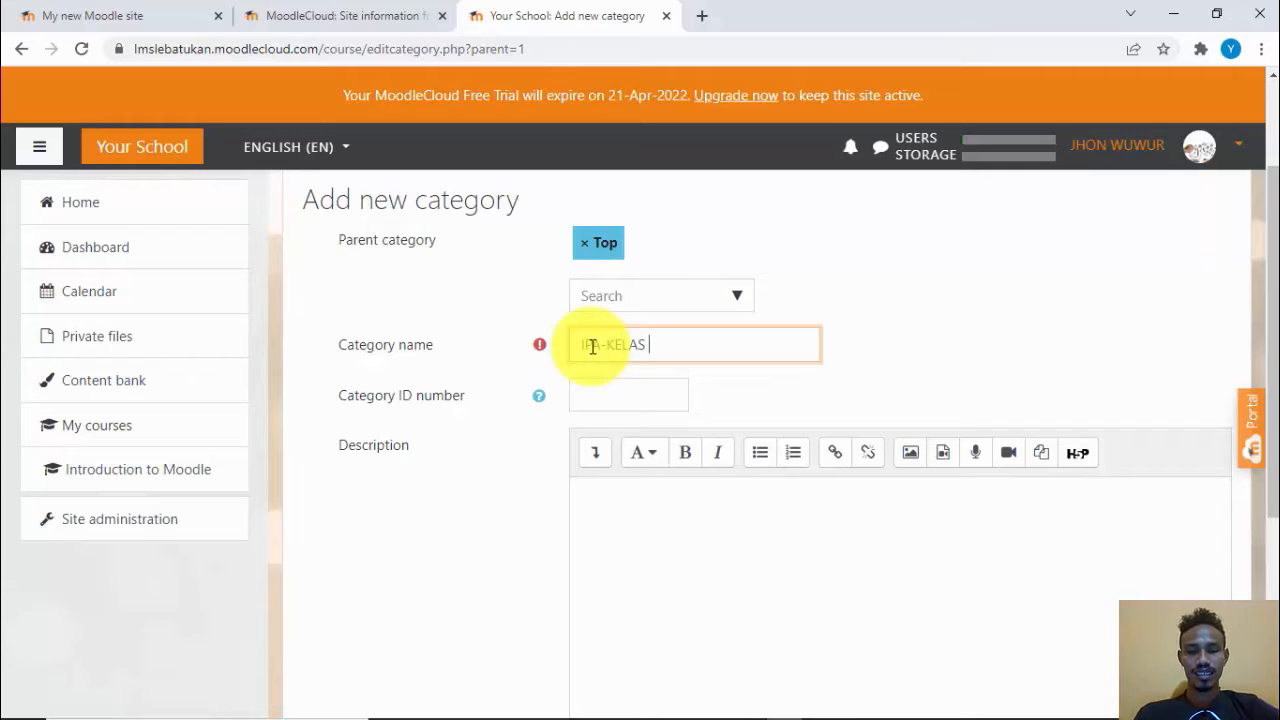
text( VII)
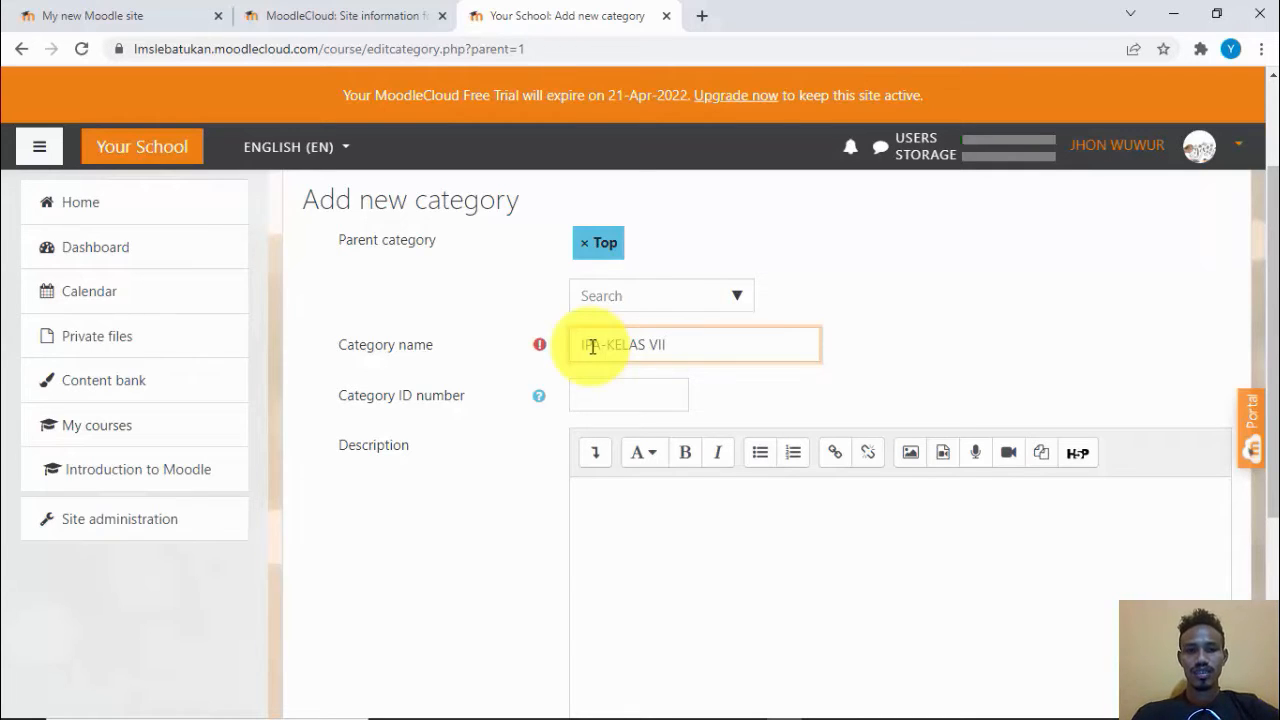
click(601, 401)
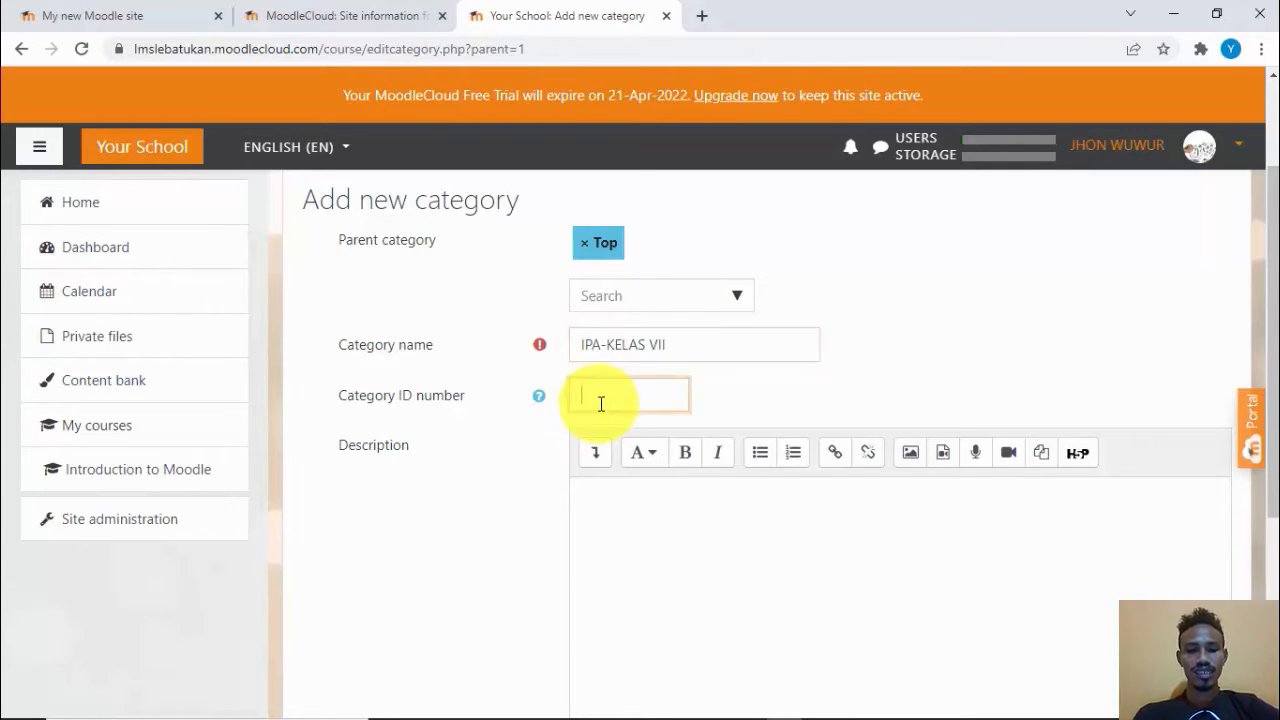
text(Kelas 7)
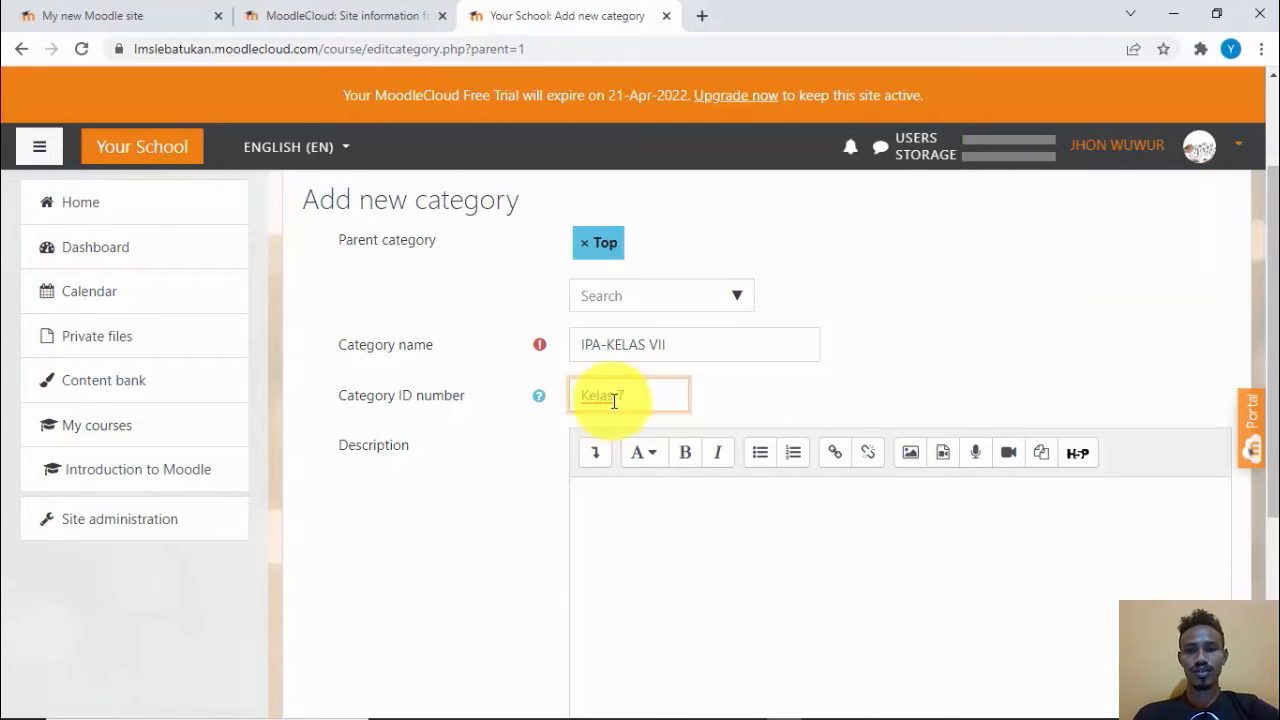
drag(1275, 325, 1272, 400)
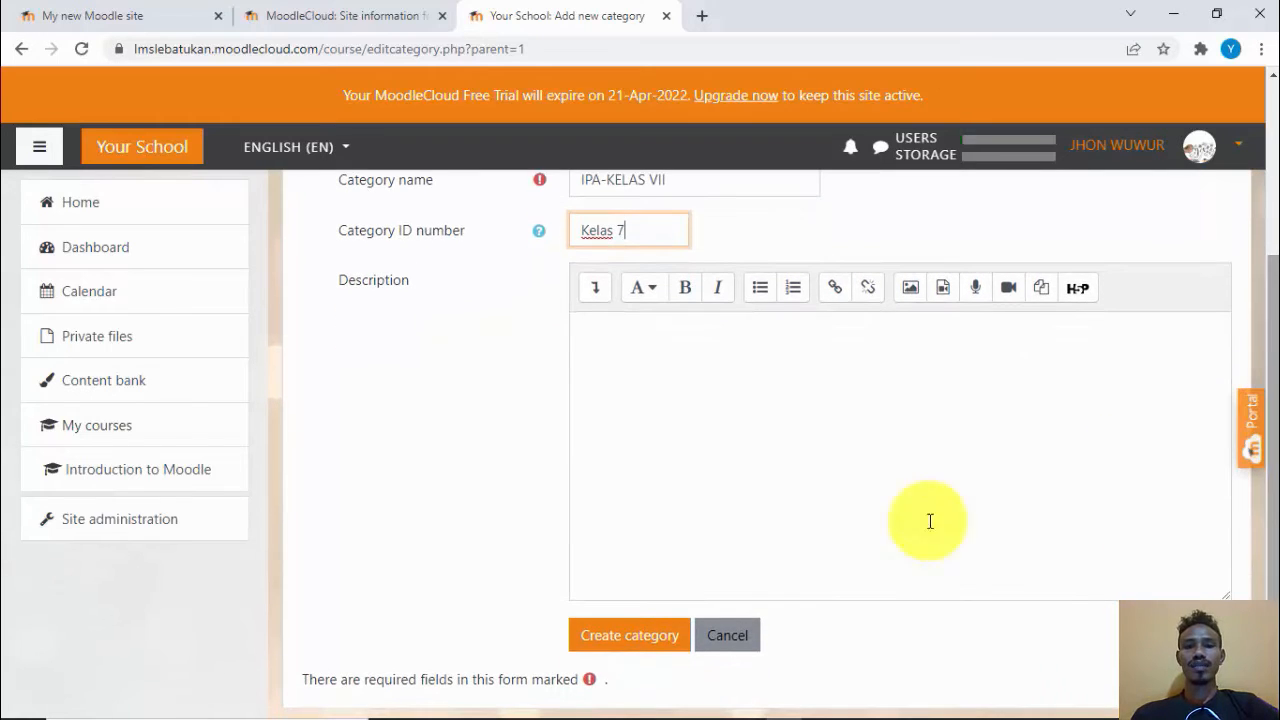
click(617, 638)
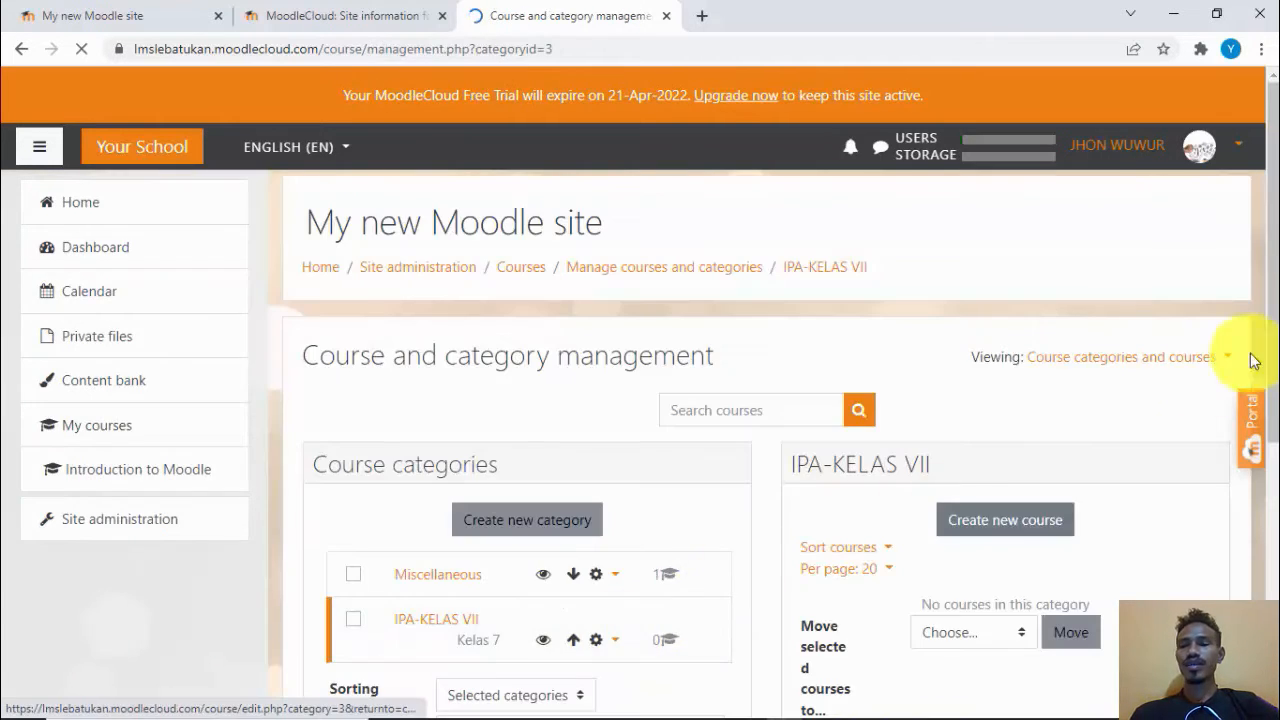
Start a second new course category and set its parent category to Top.
scroll(404, 445, down, 2)
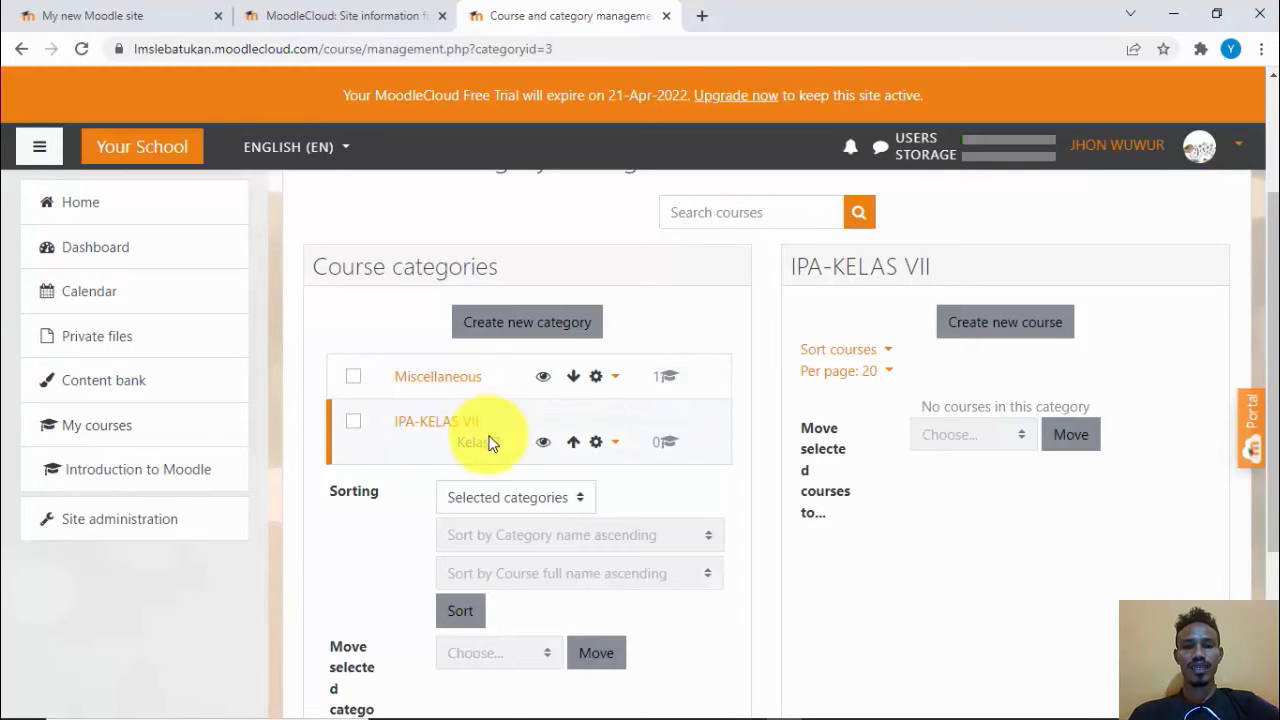
drag(457, 443, 502, 443)
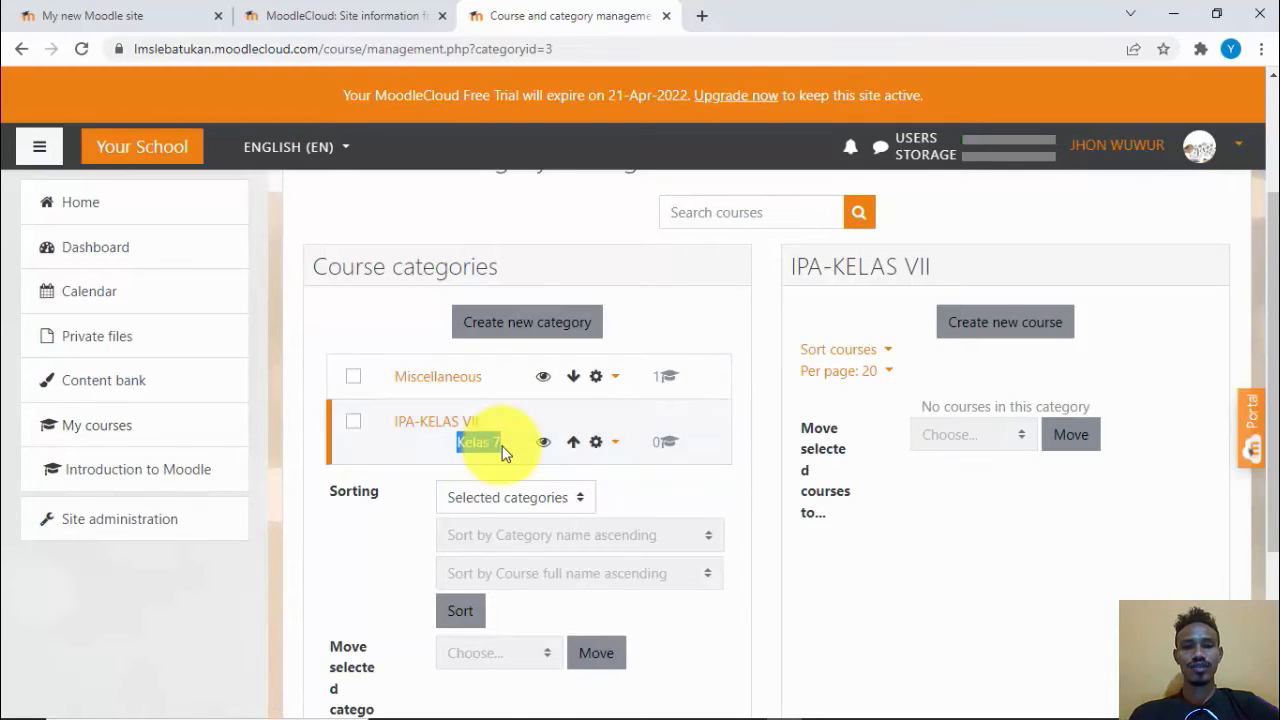
click(530, 328)
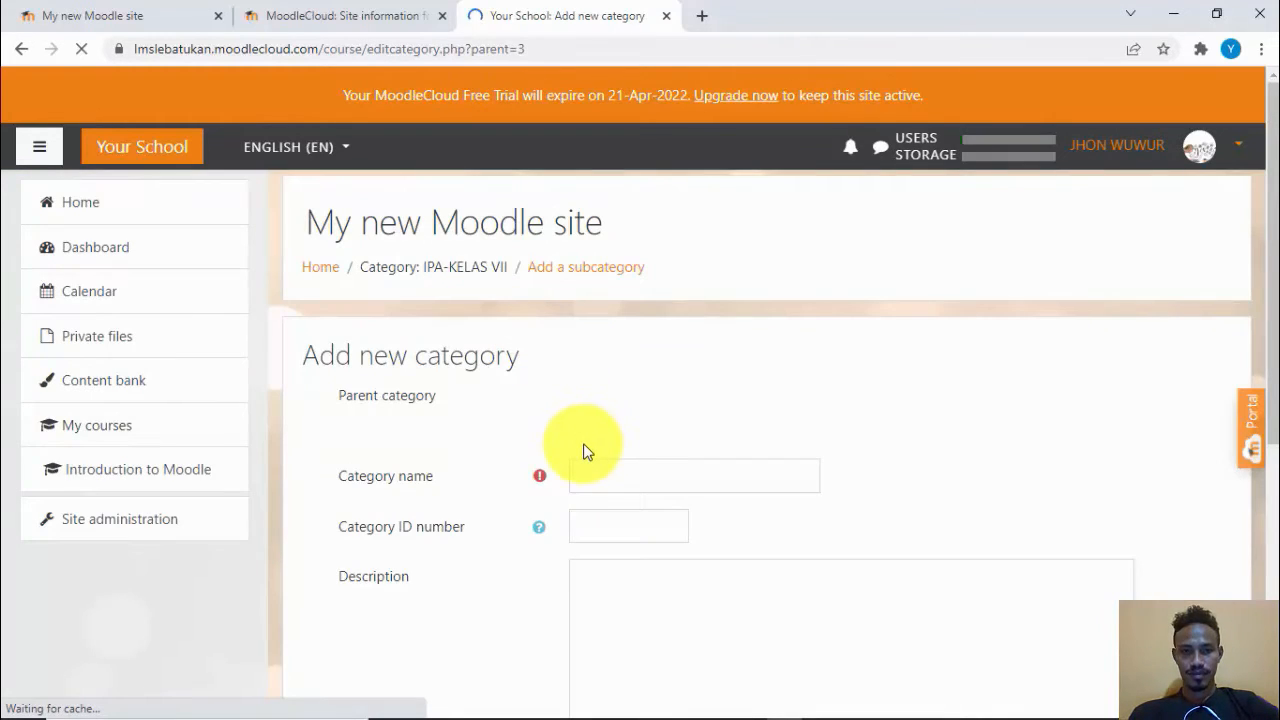
drag(1266, 266, 1275, 317)
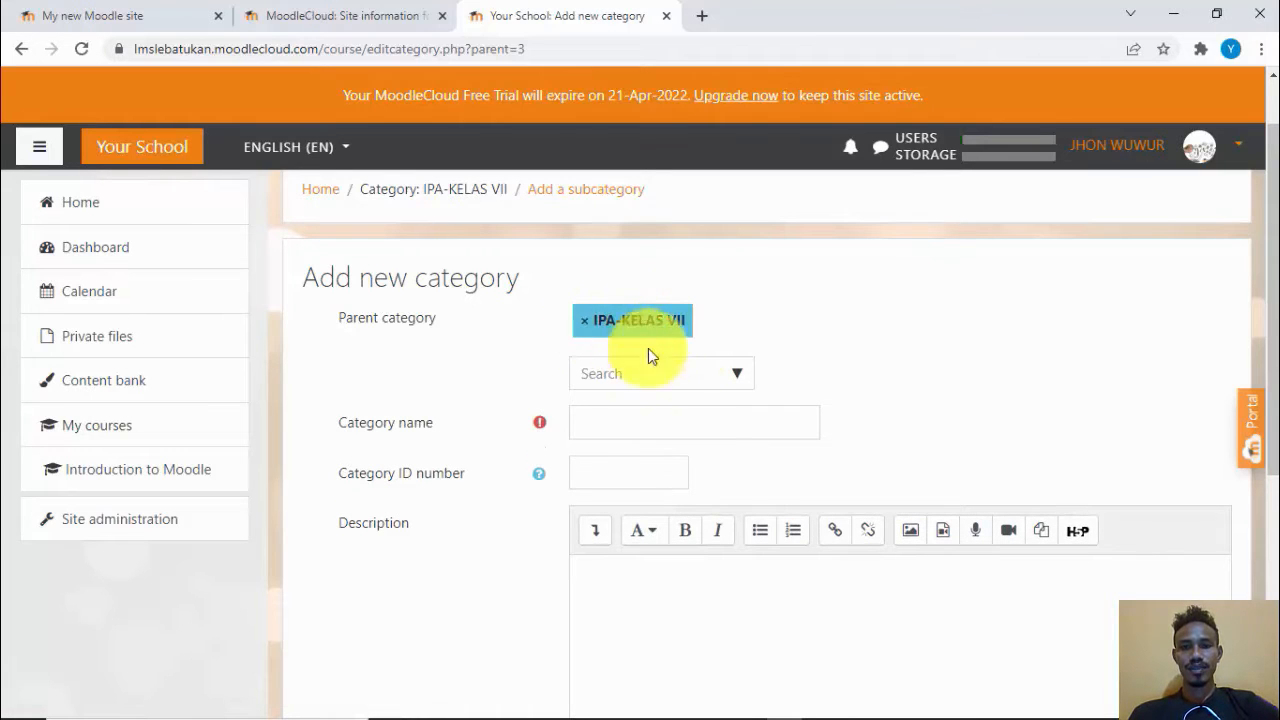
click(734, 380)
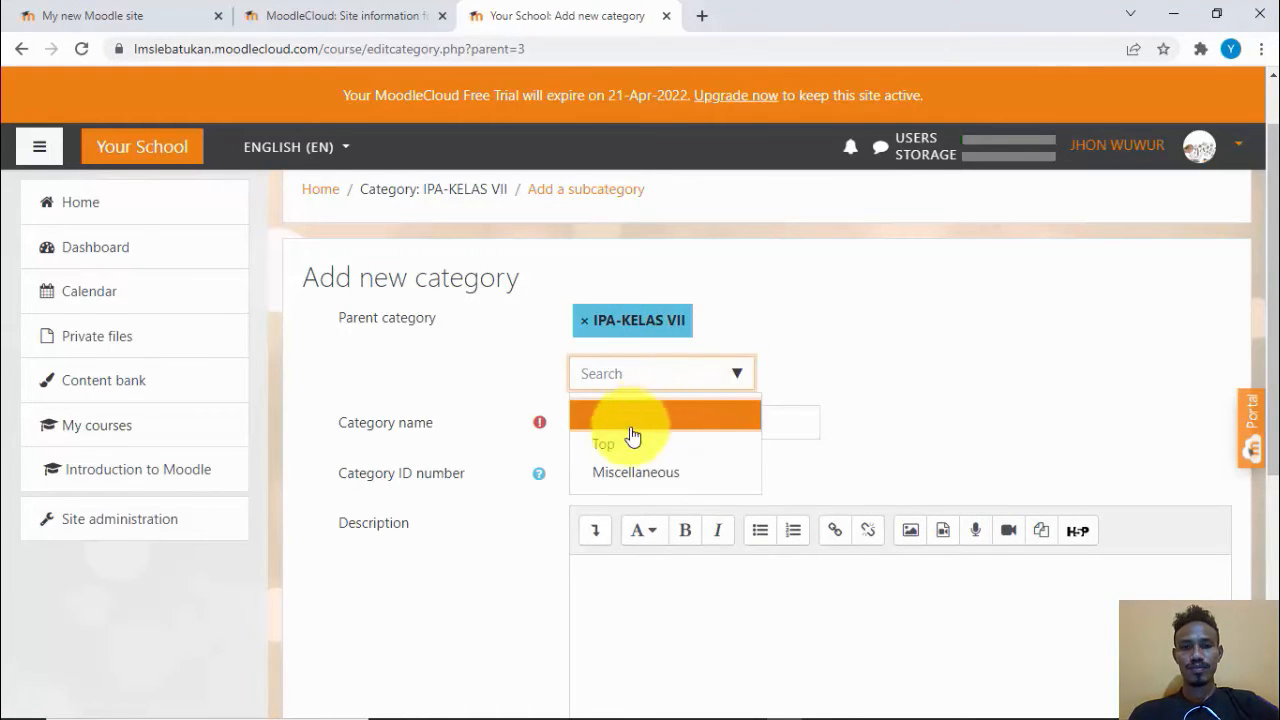
click(622, 447)
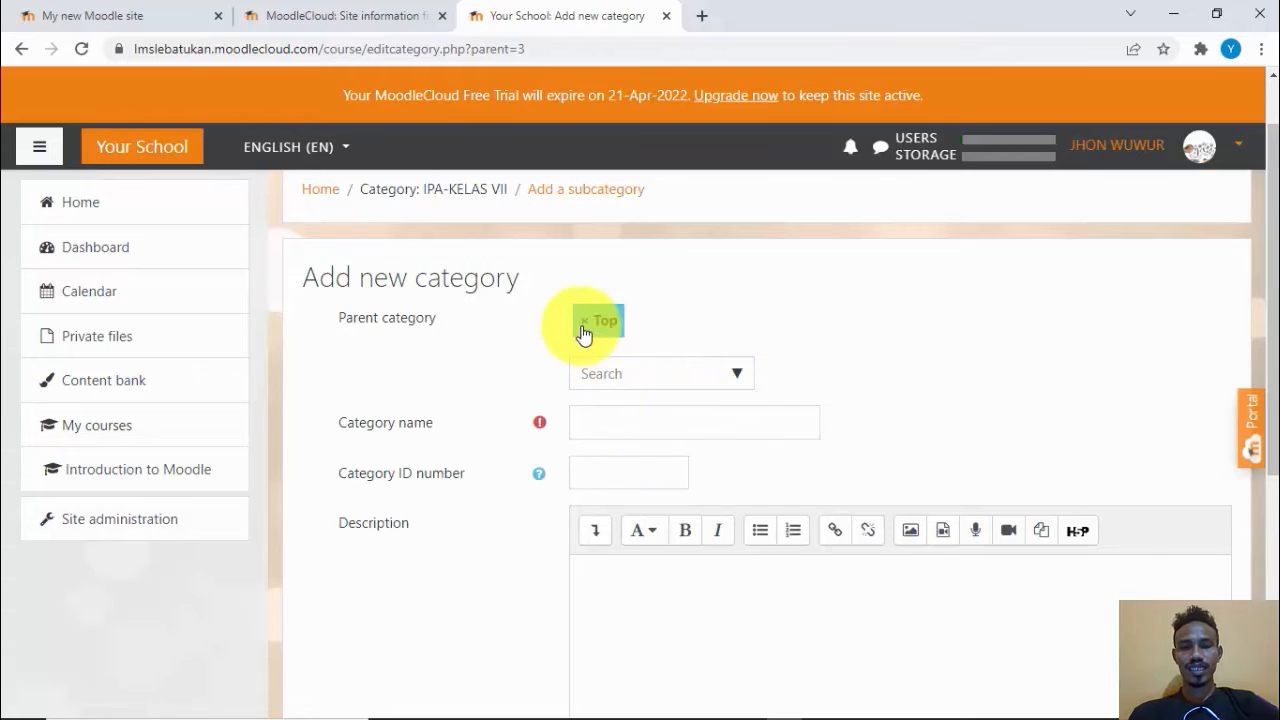
Name the category IPA-KELAS VIII, give it the category ID number Kelas 8, and create it.
click(616, 424)
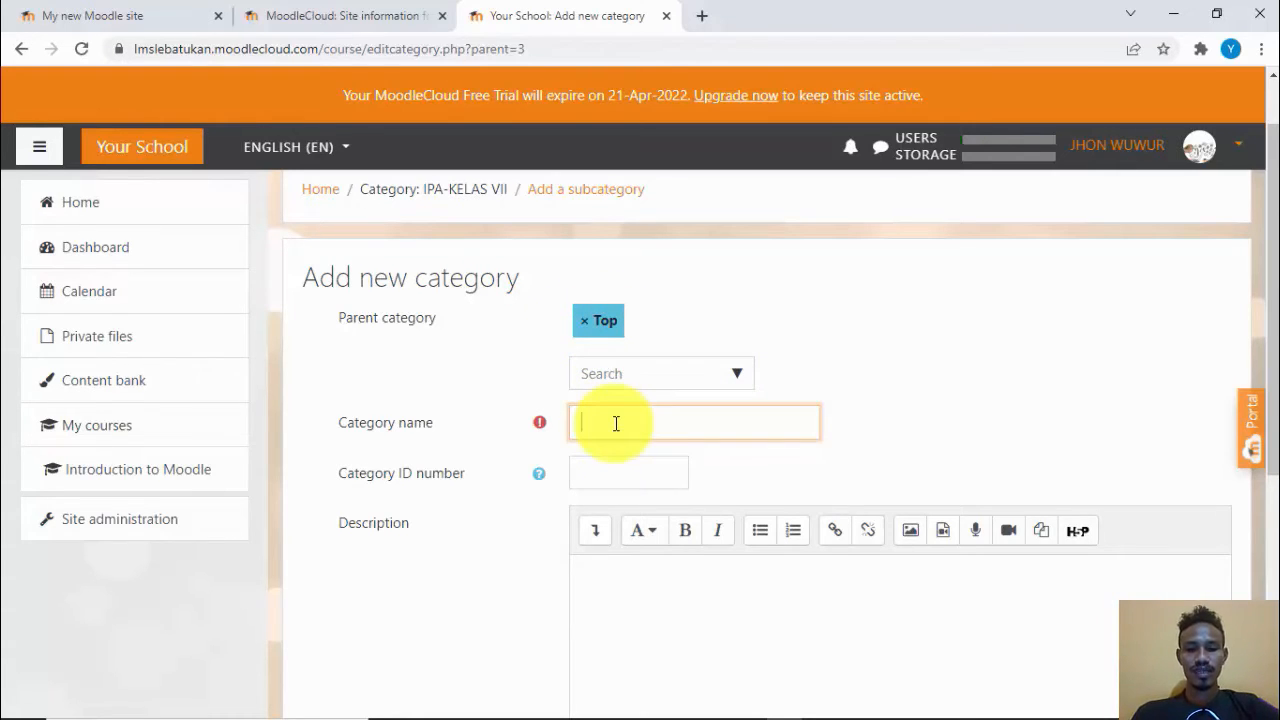
text(IPA)
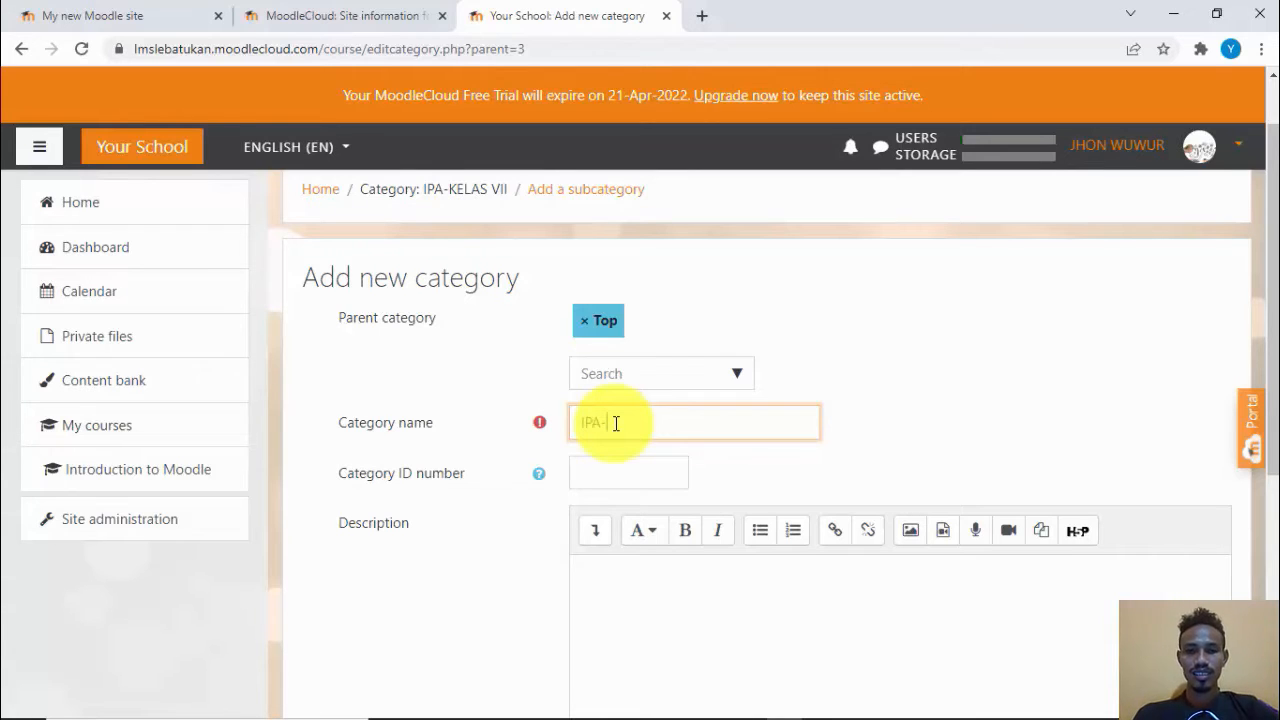
text(-KELAS )
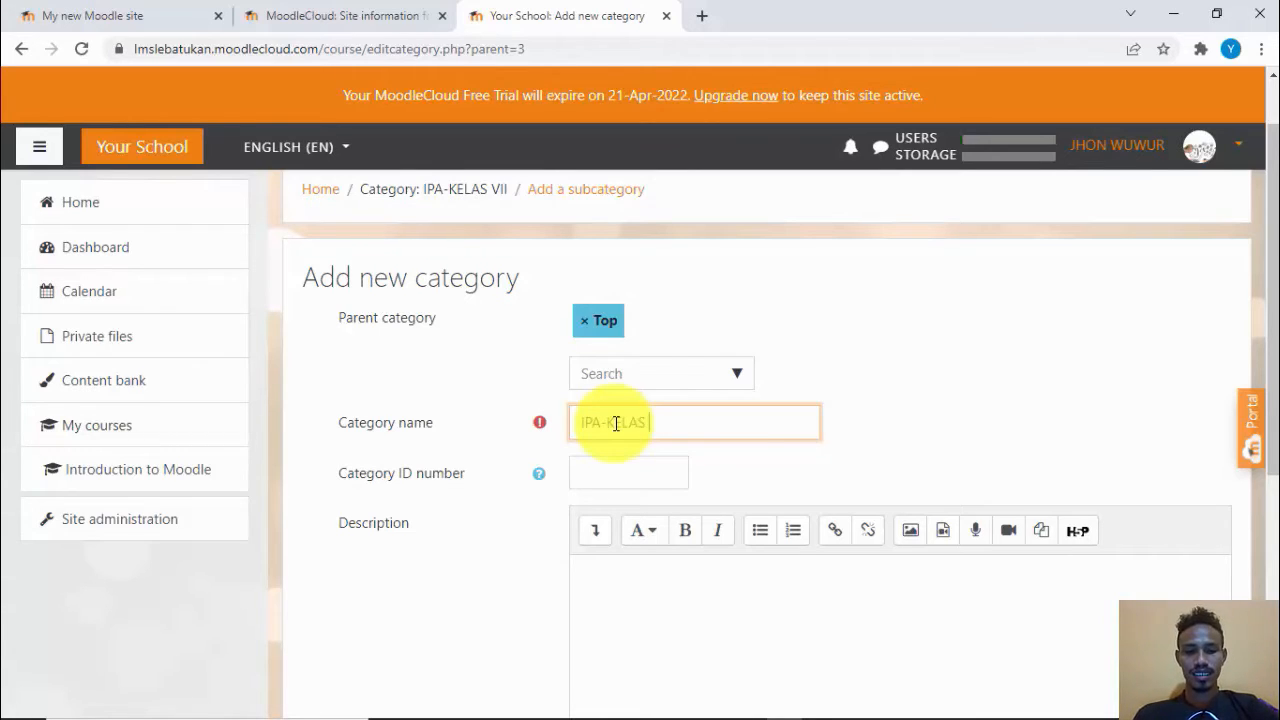
text(VIII)
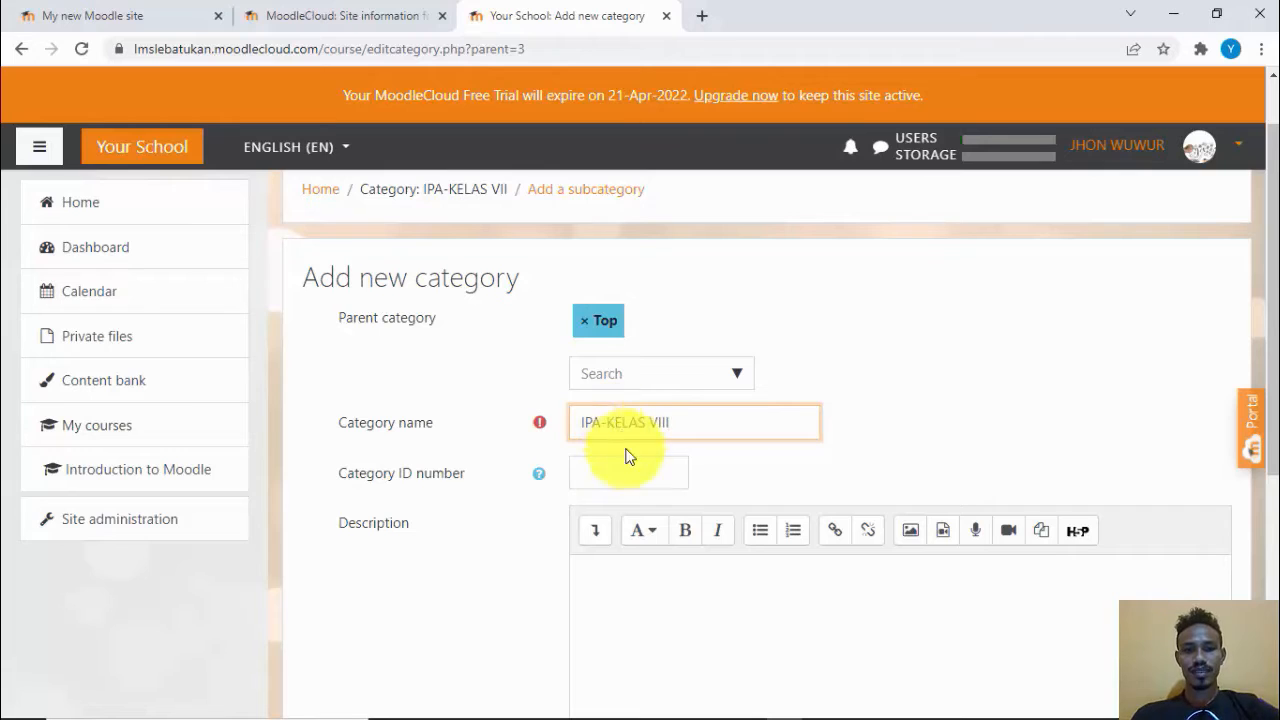
click(630, 466)
text(Kelas 8)
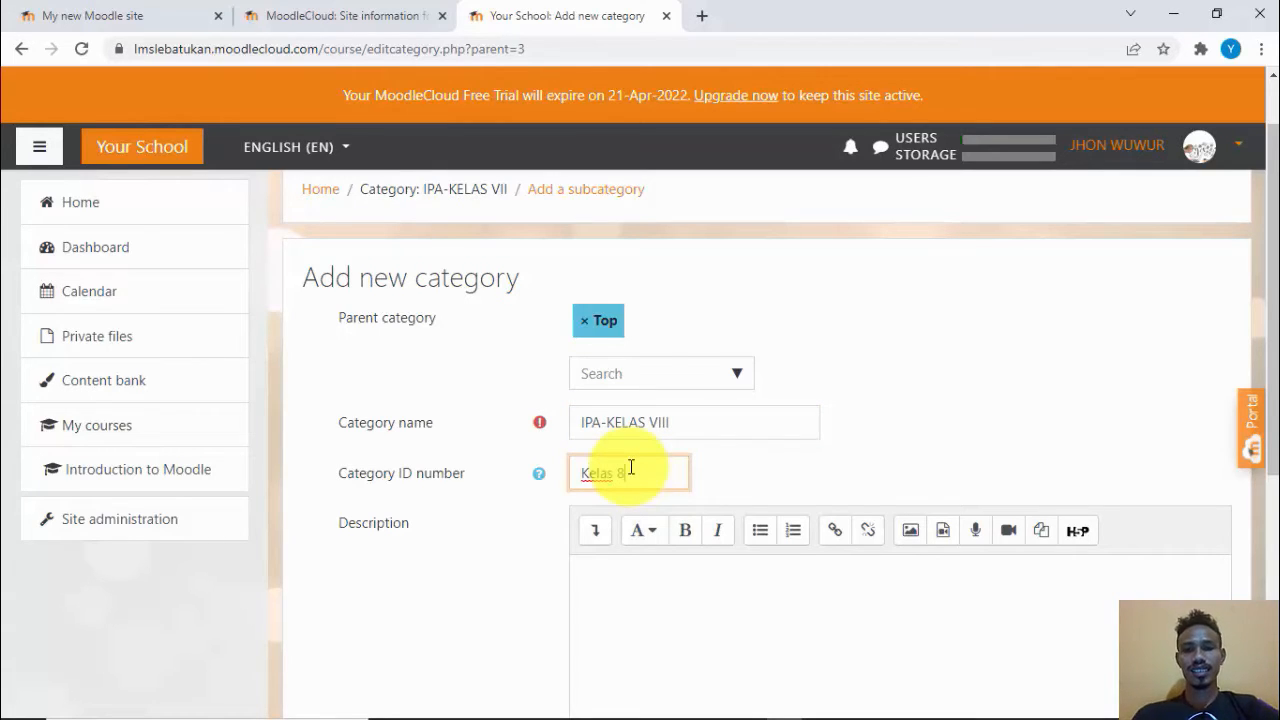
scroll(1257, 400, down, 3)
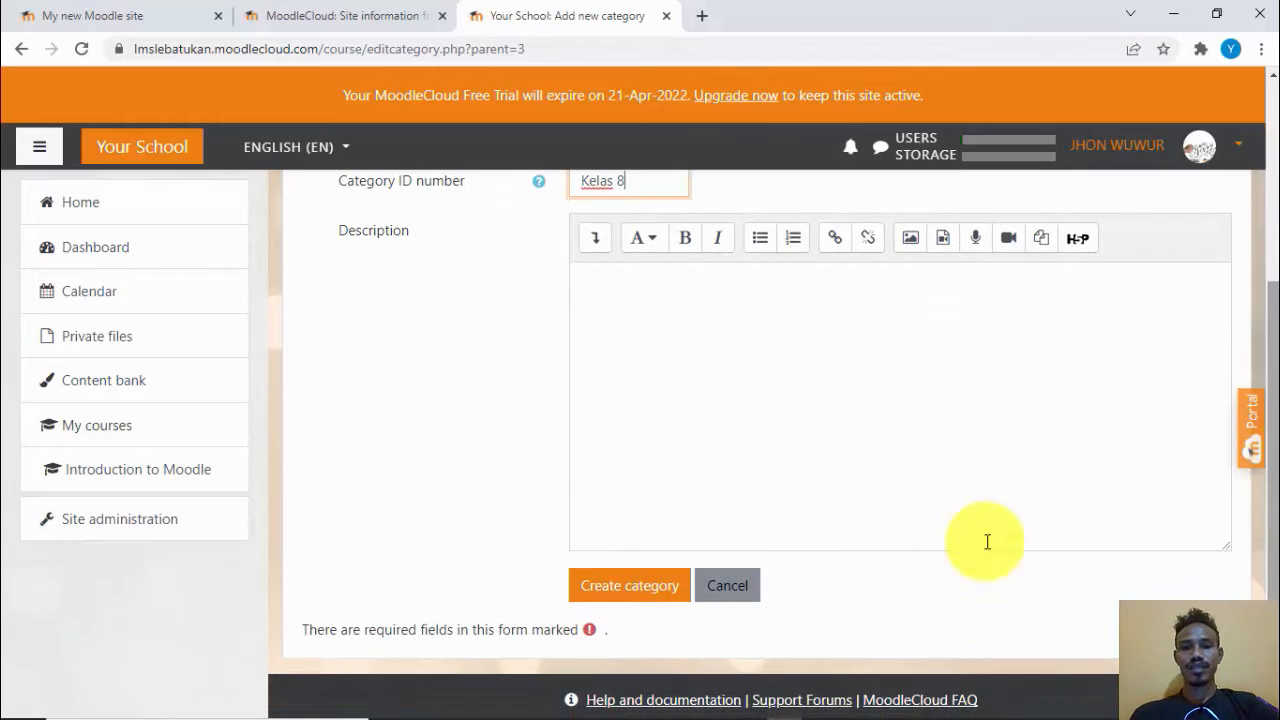
click(614, 588)
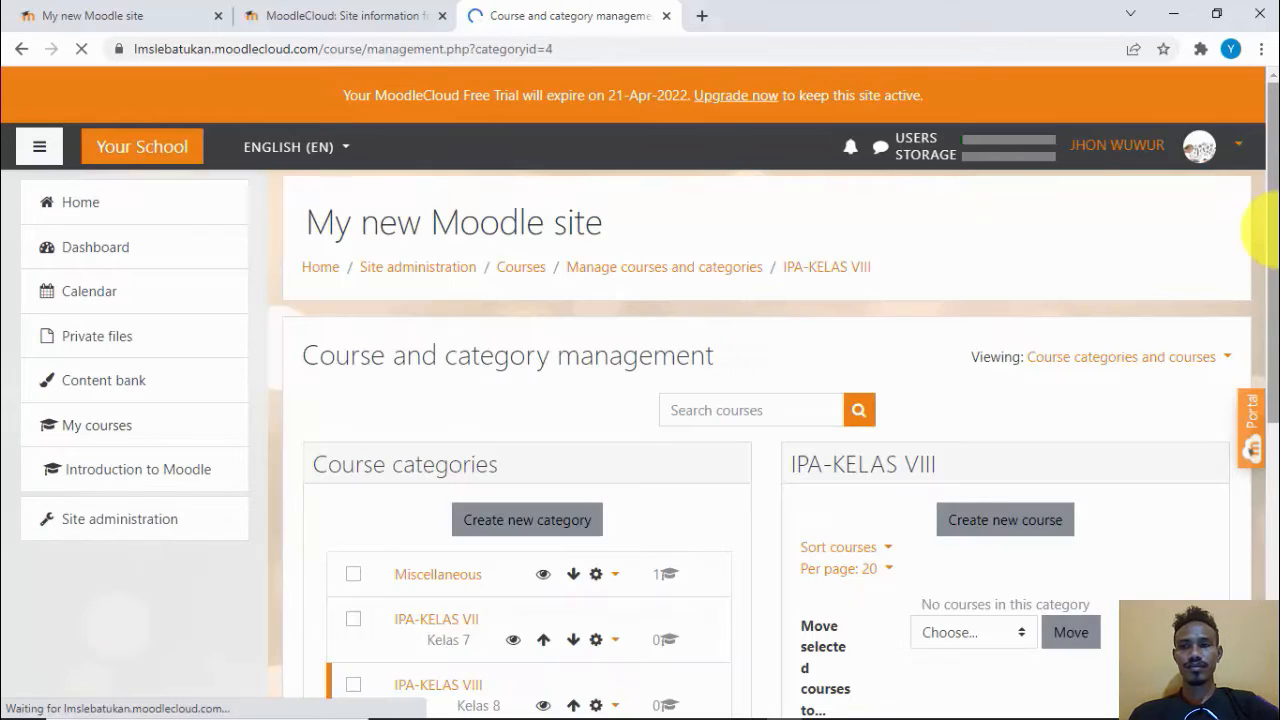
Start a third new course category, clear its preset parent category and choose Top instead.
drag(1268, 205, 1270, 342)
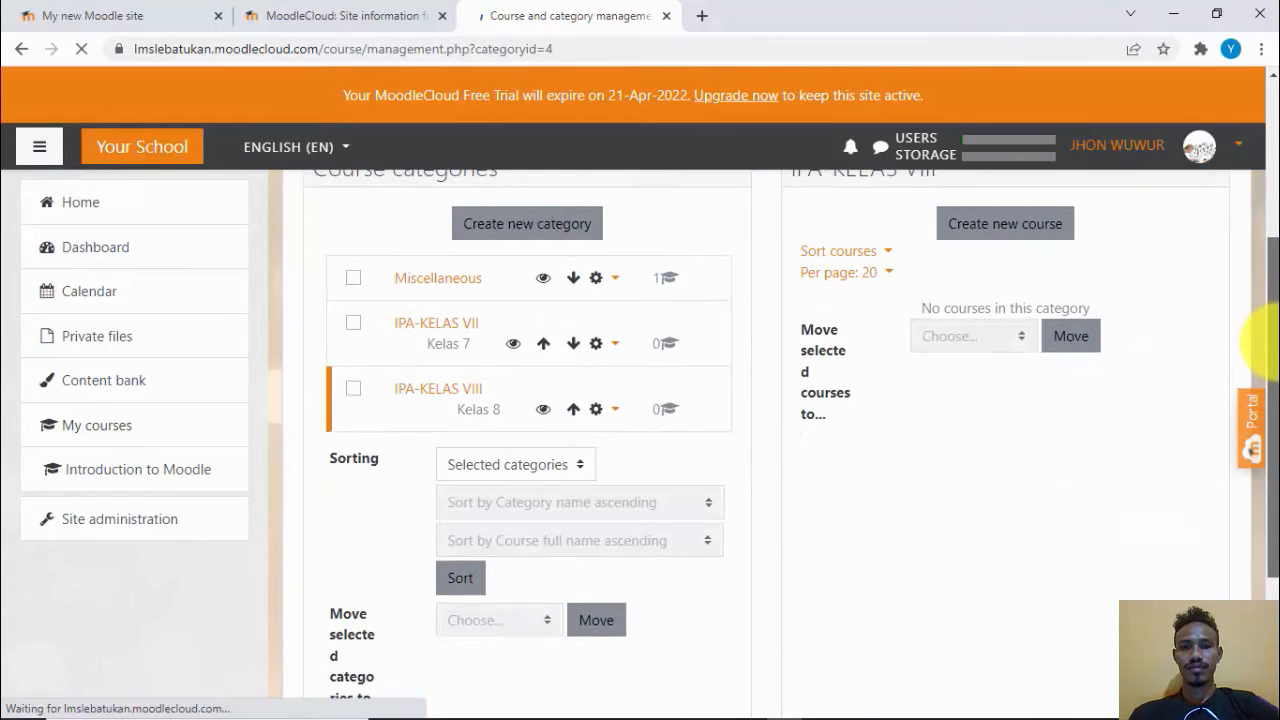
click(477, 236)
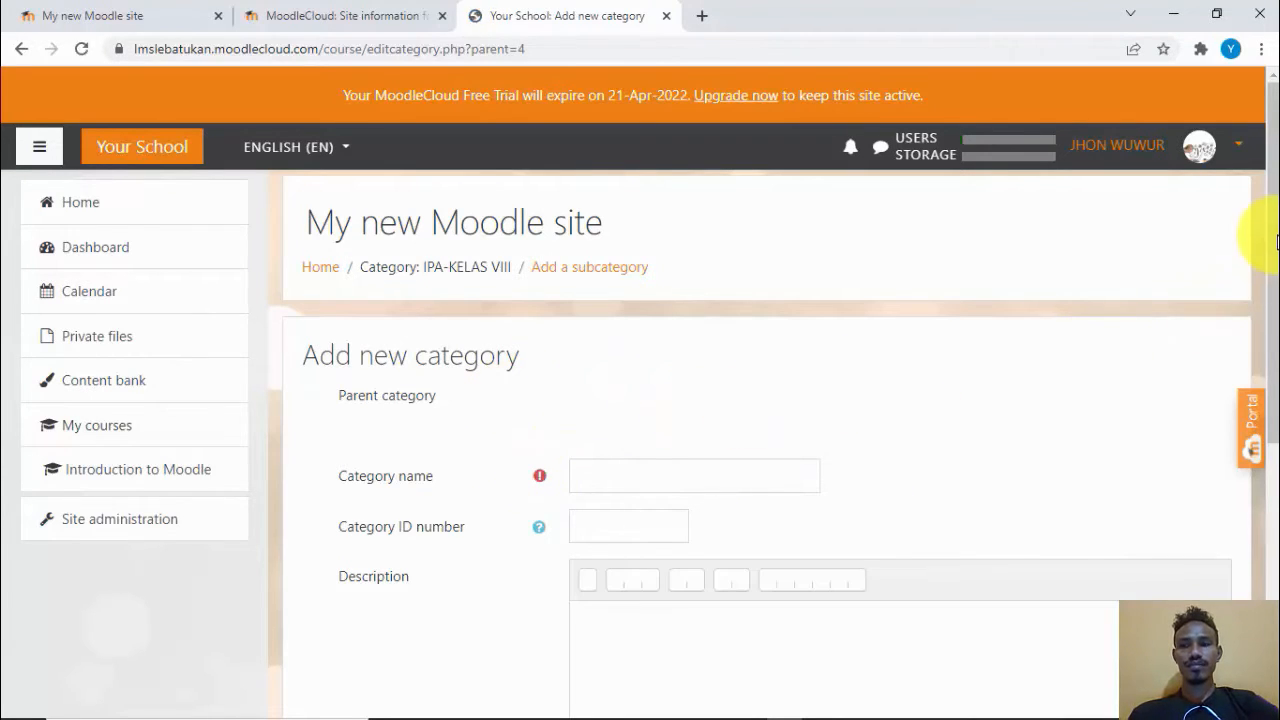
drag(1277, 250, 1277, 290)
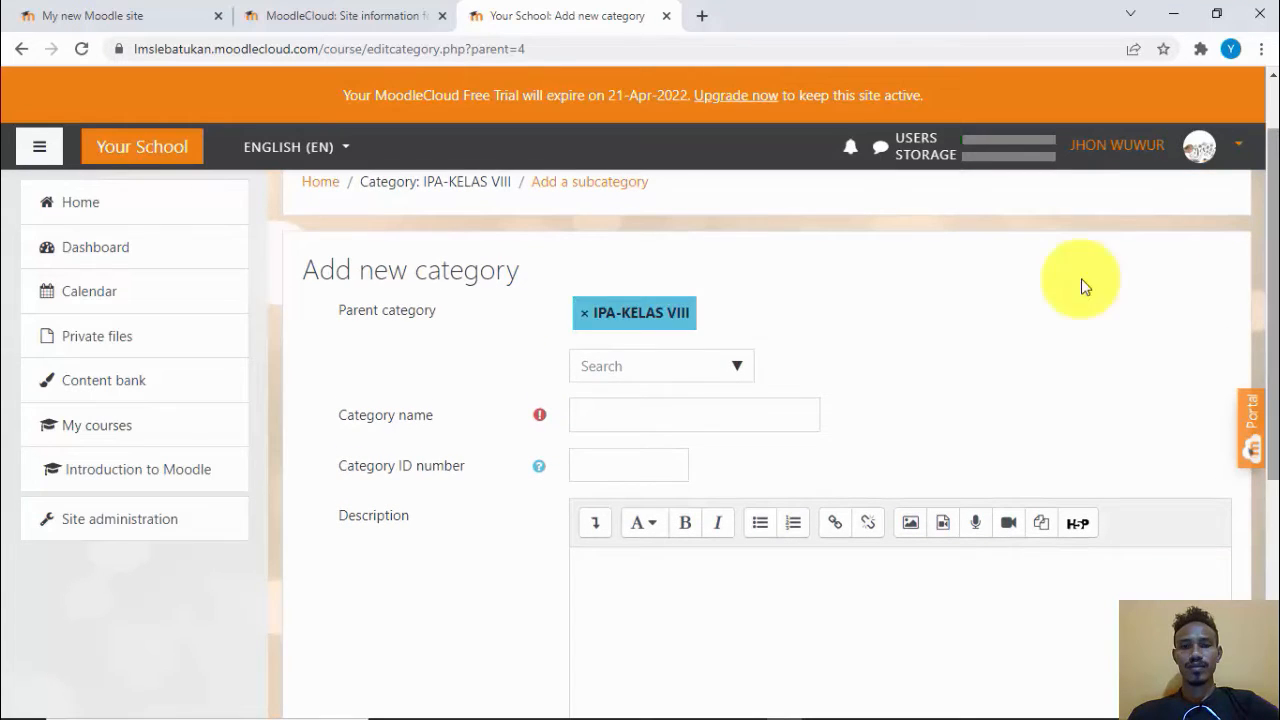
click(583, 320)
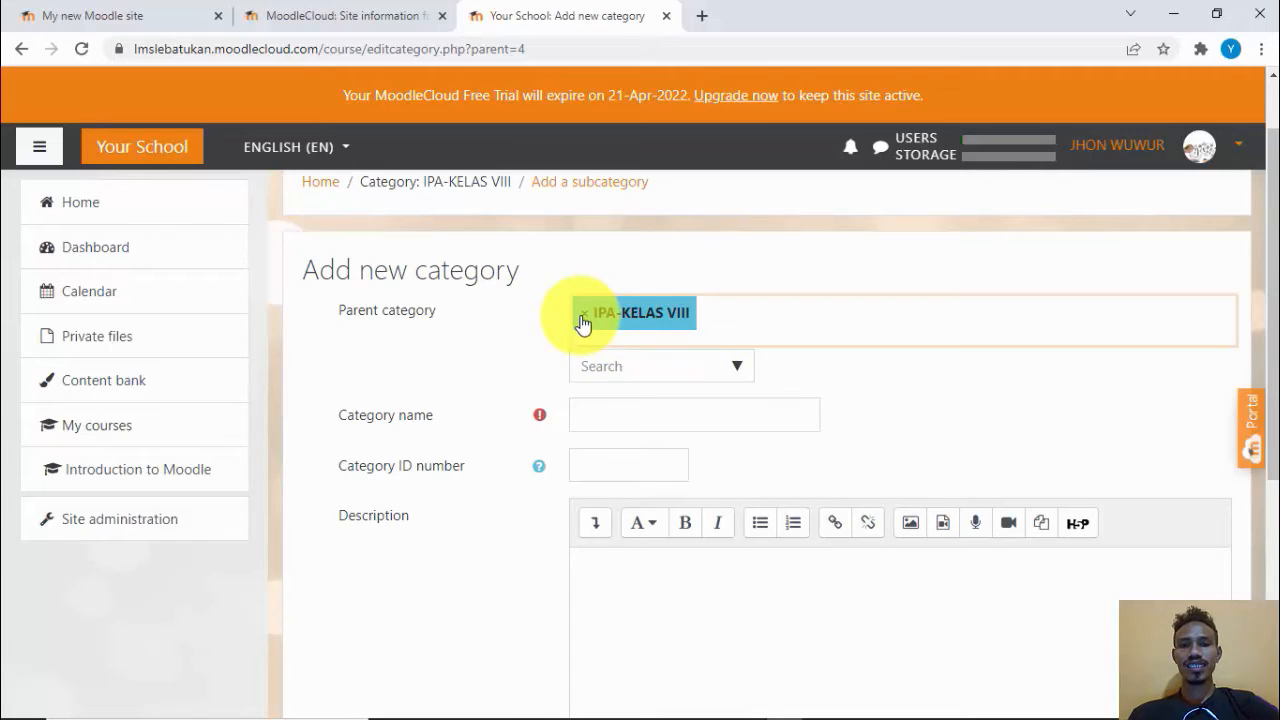
click(735, 360)
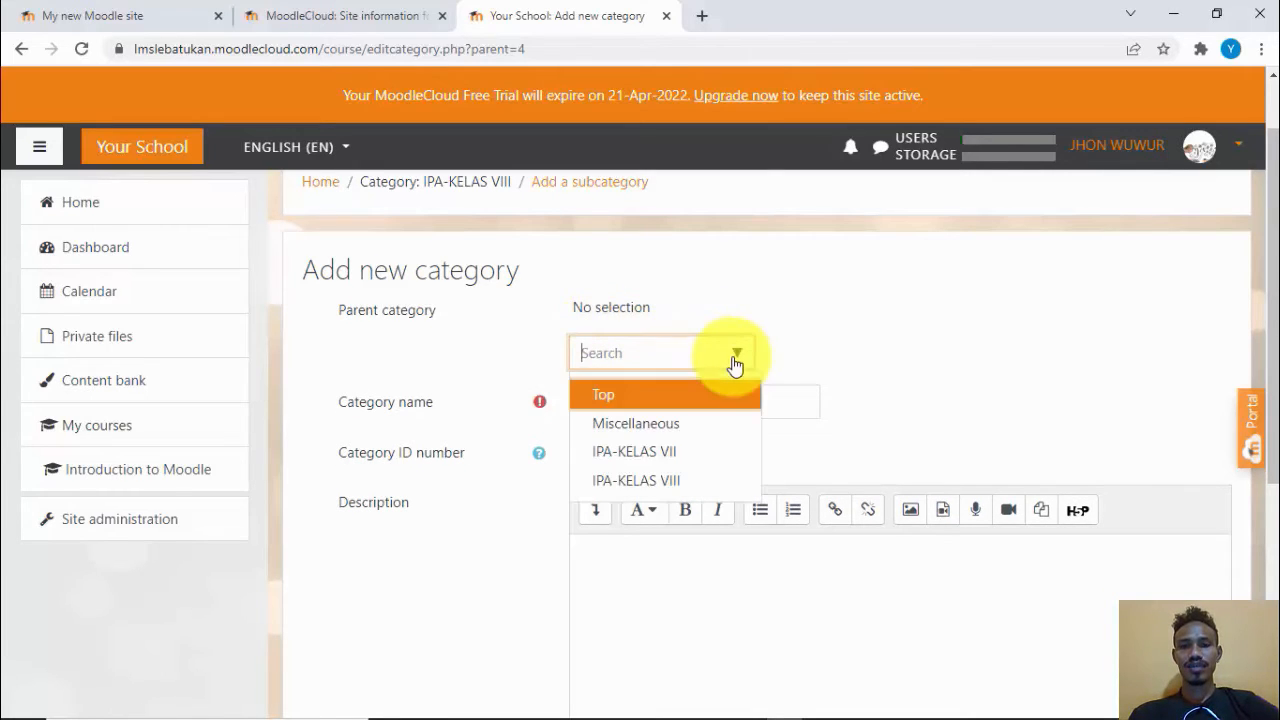
click(620, 398)
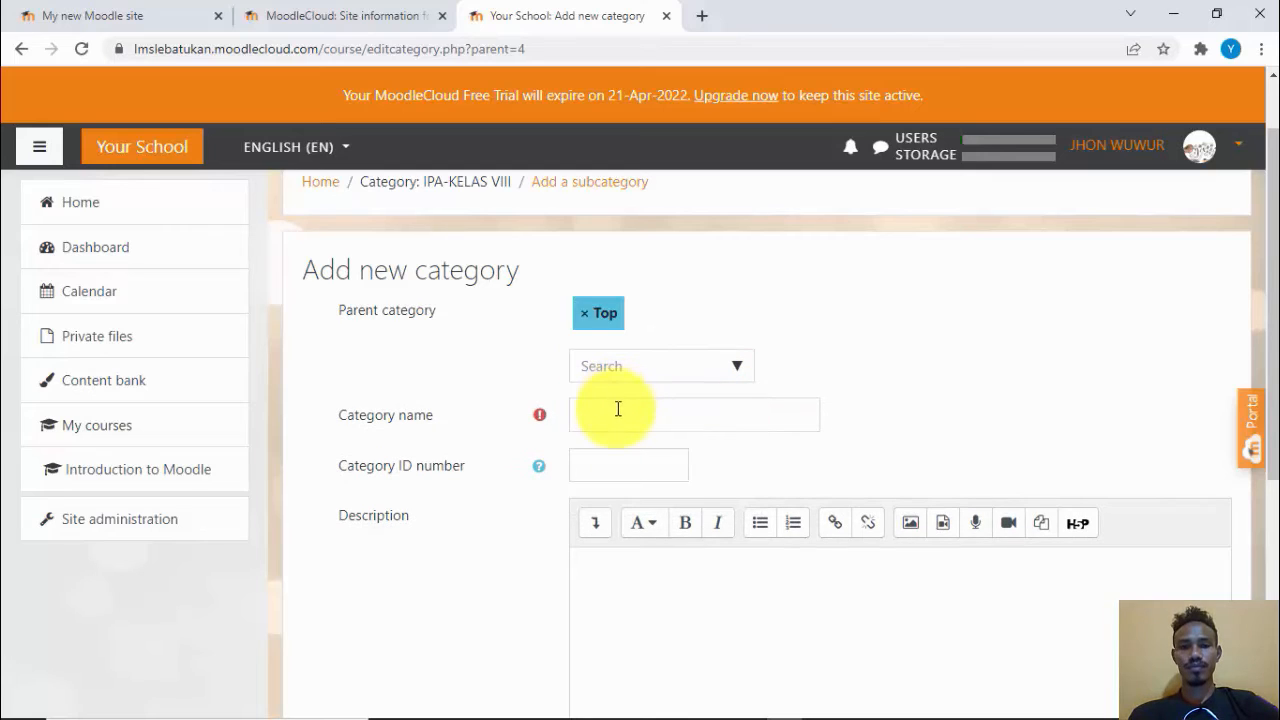
Name the category IPA-KELAS IX, give it the category ID number Kelas 9, and create it.
click(617, 416)
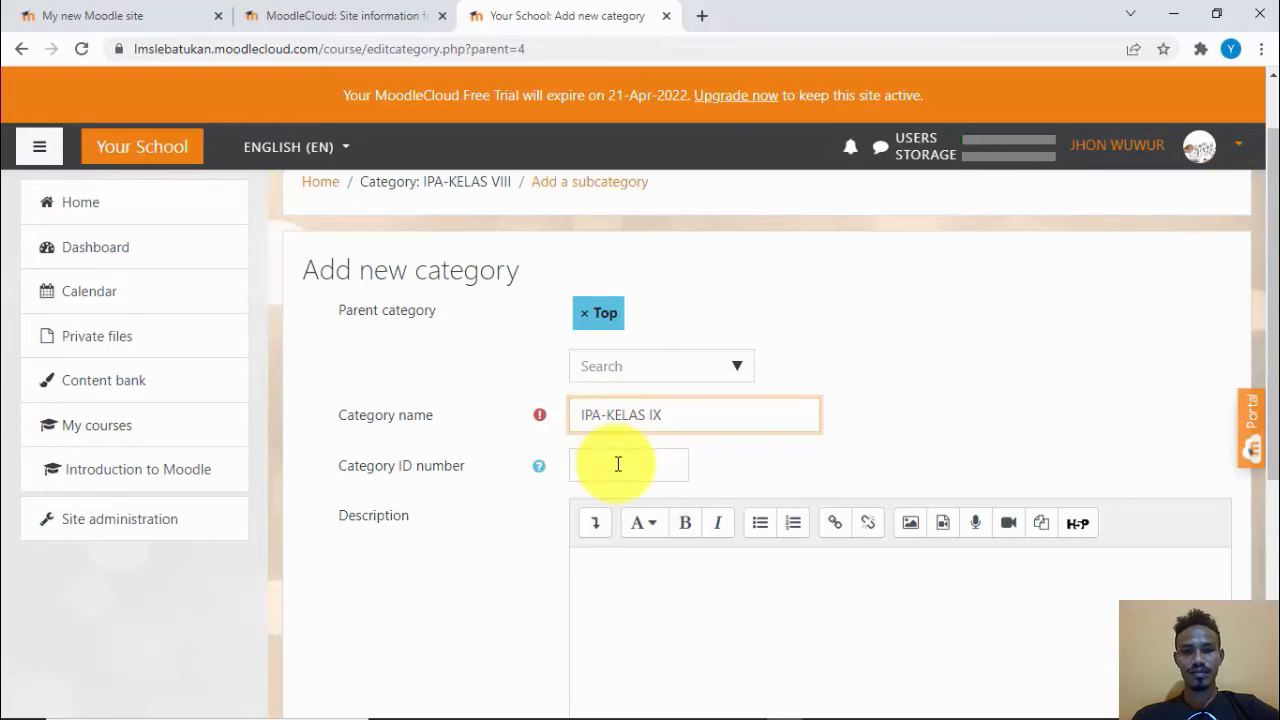
click(618, 465)
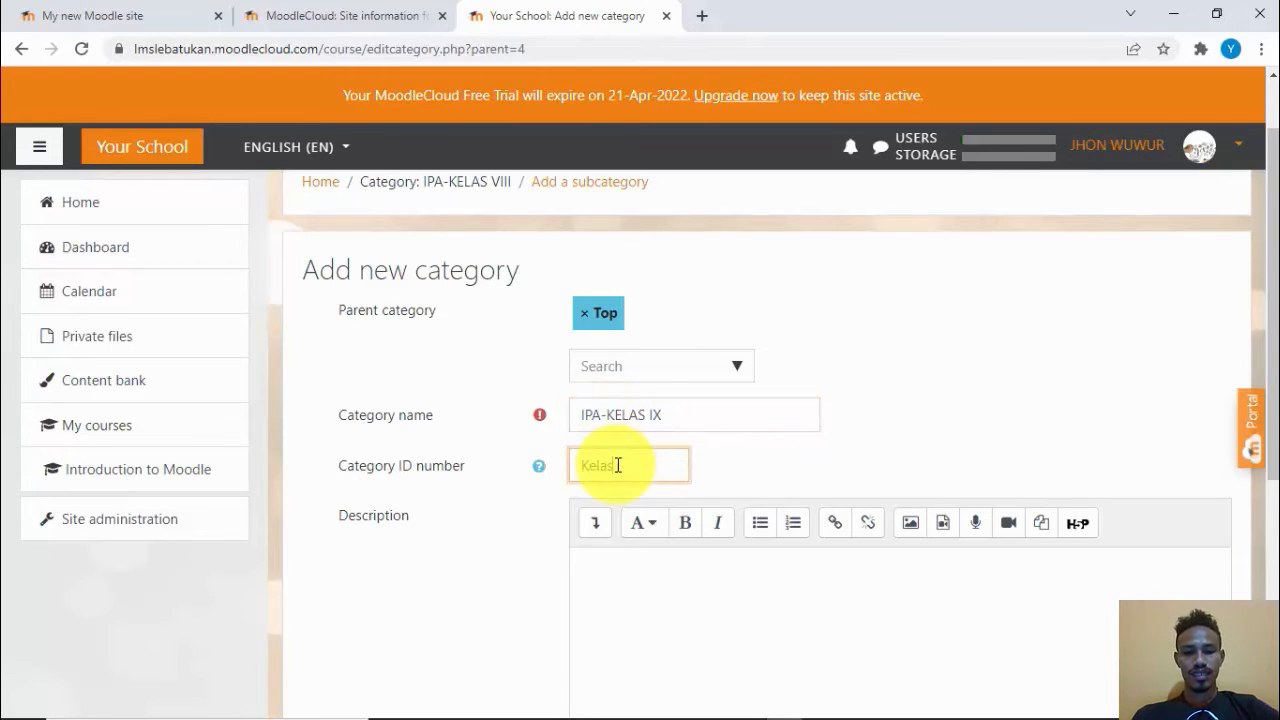
text(Kelas 9)
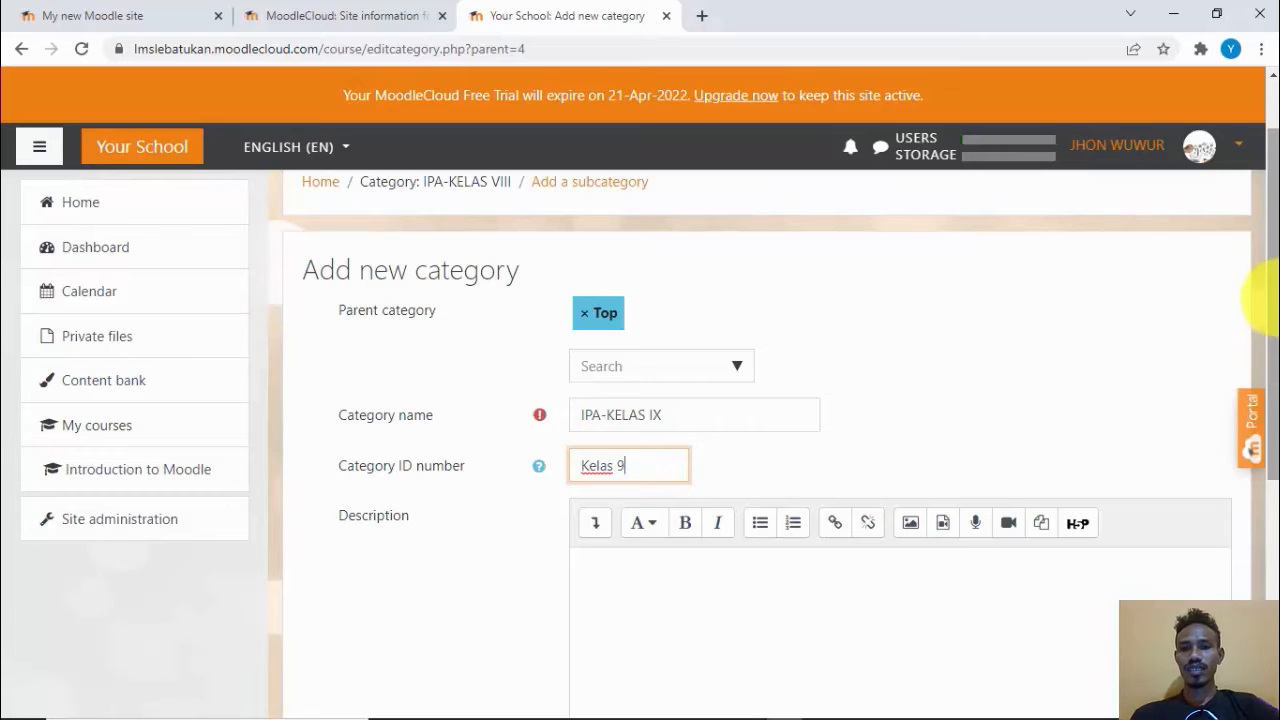
drag(1275, 298, 1266, 430)
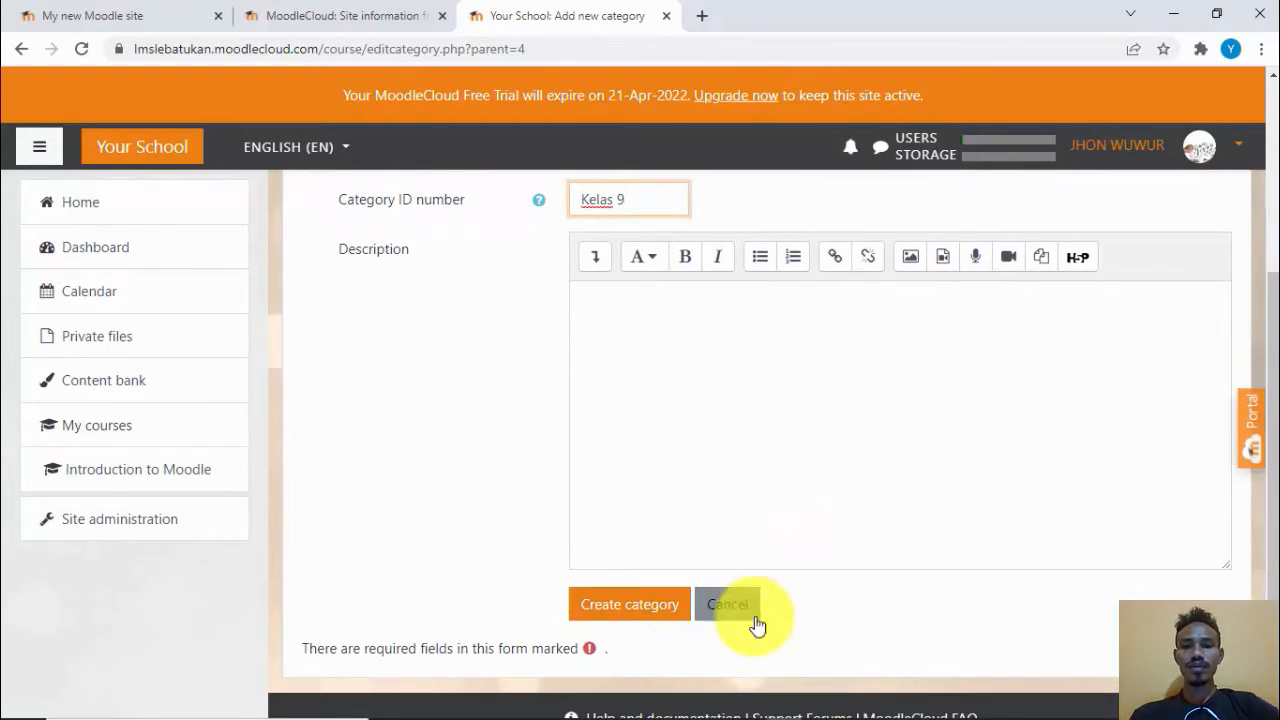
click(605, 610)
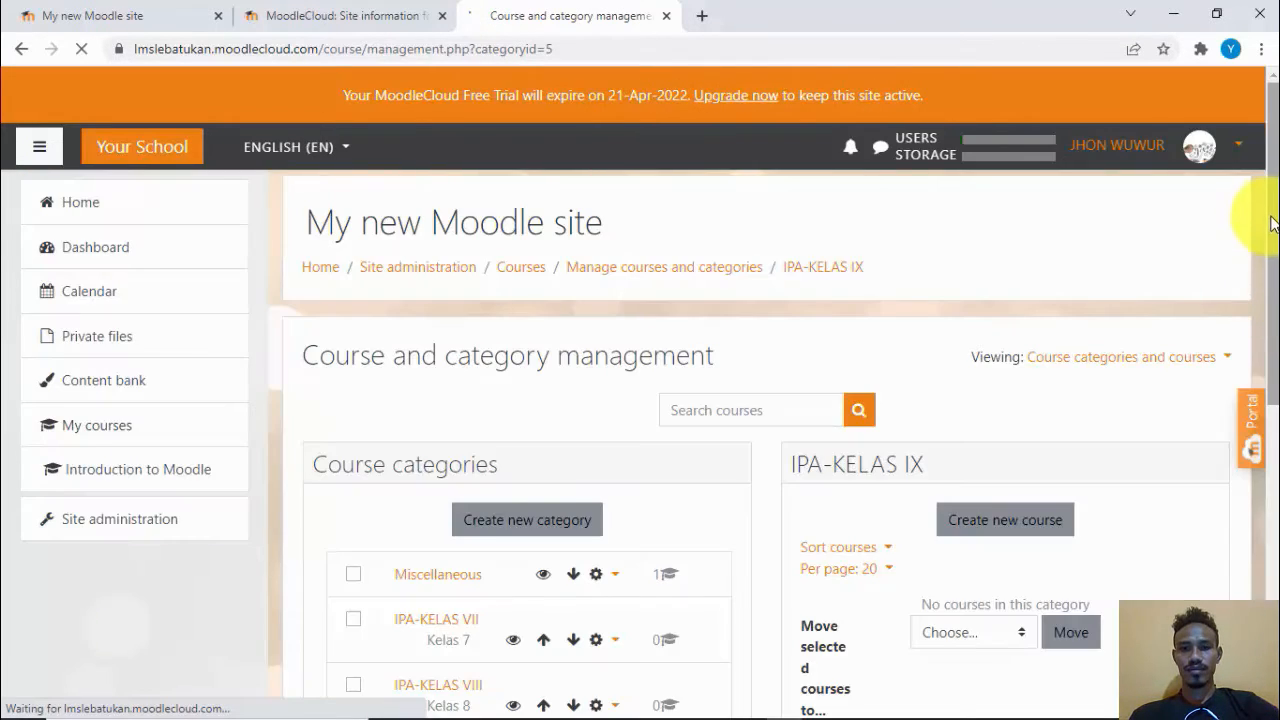
scroll(1260, 212, down, 2)
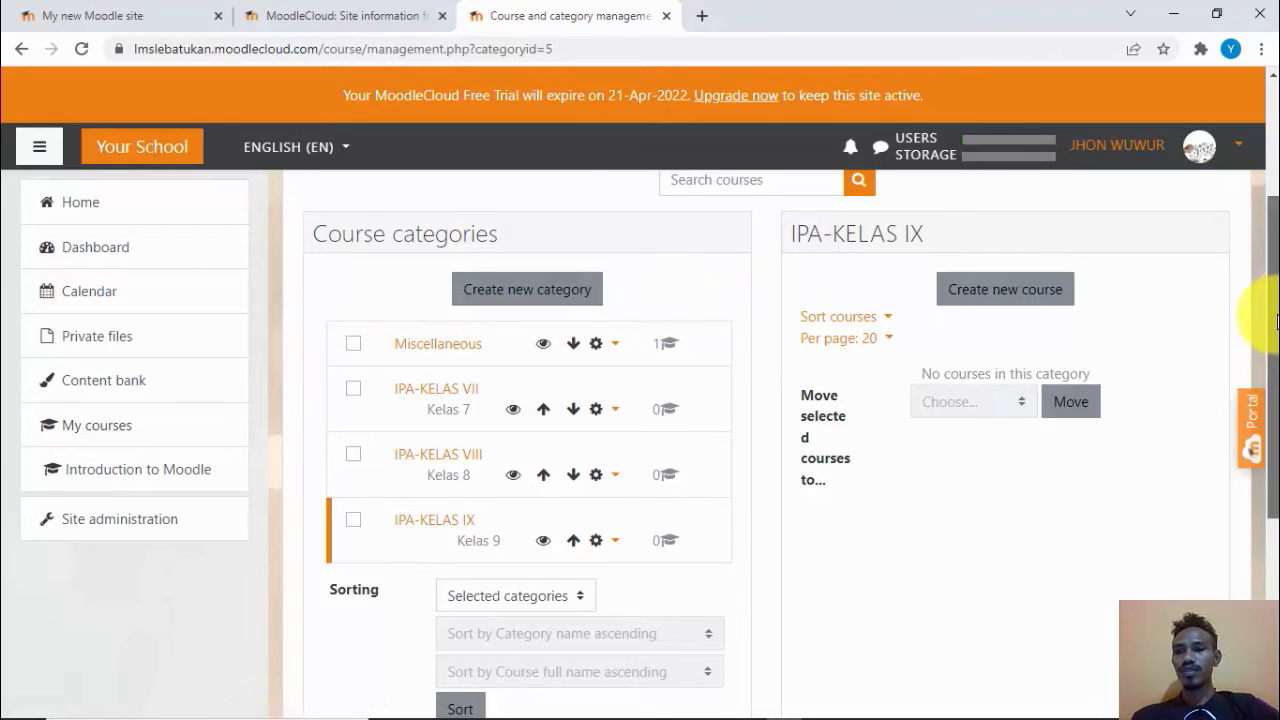
drag(1273, 312, 1274, 362)
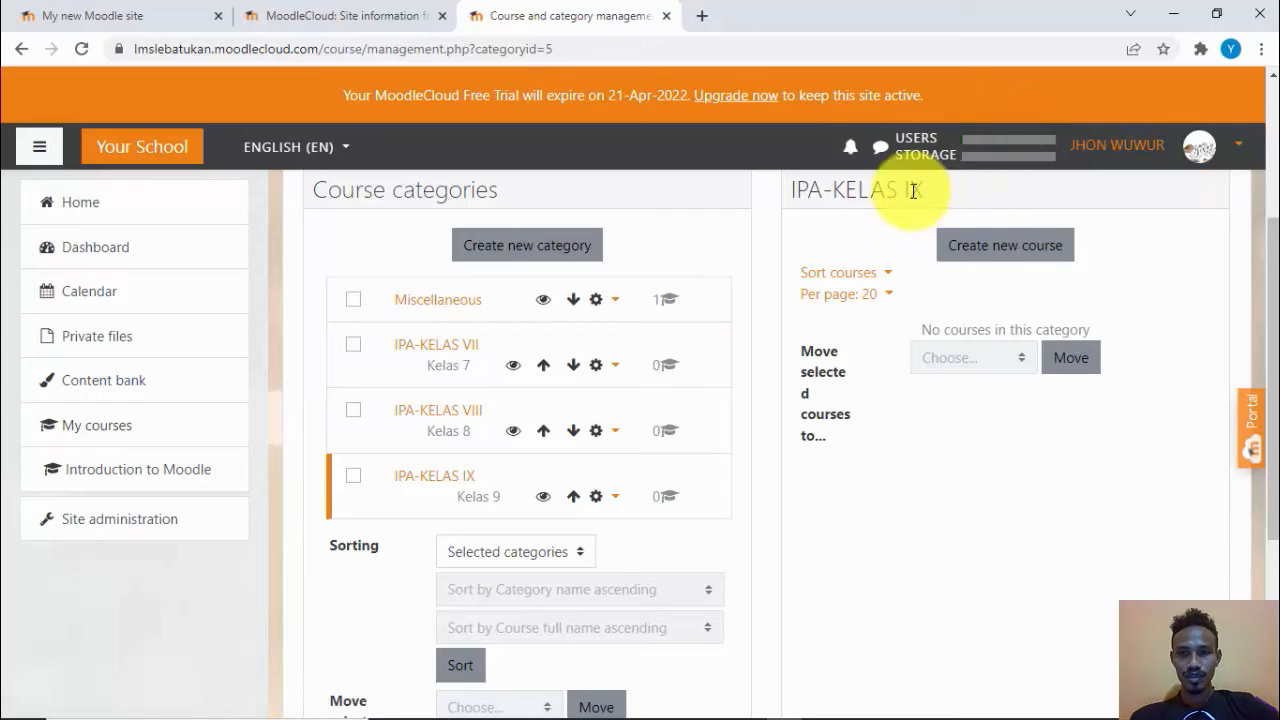
drag(929, 194, 784, 206)
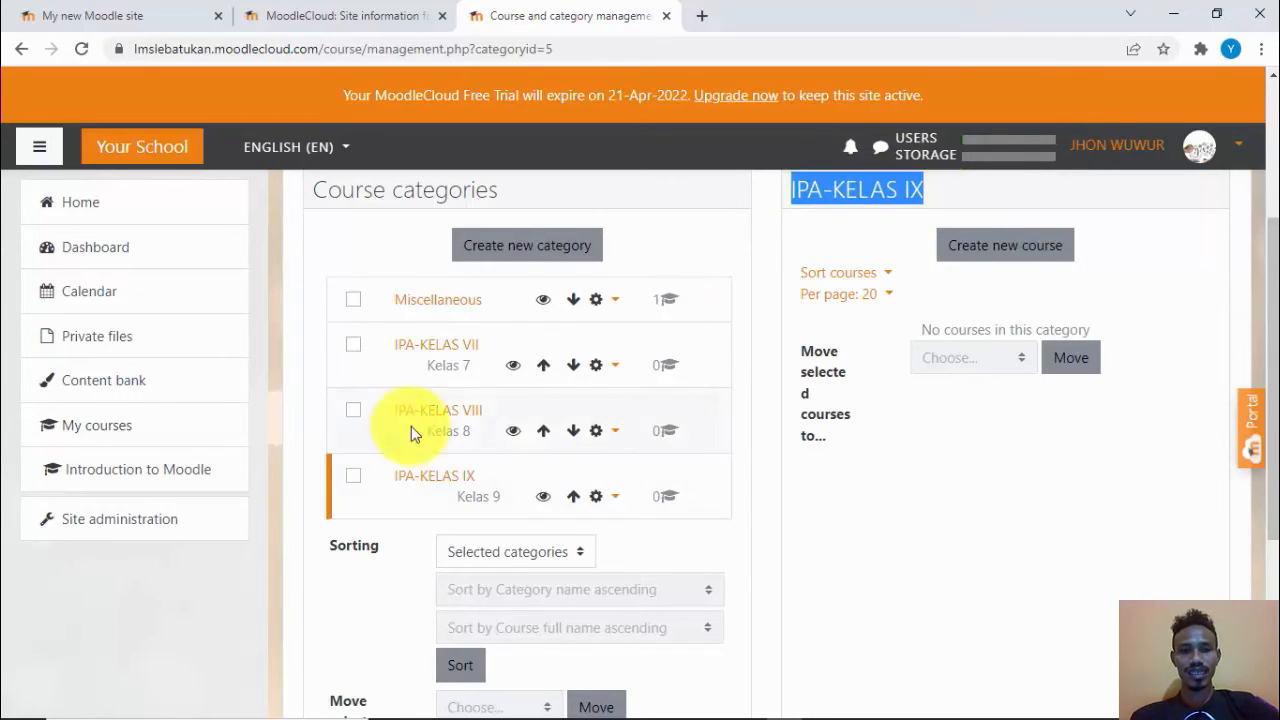
Open the IPA-KELAS VII category and start a new course in it.
click(446, 357)
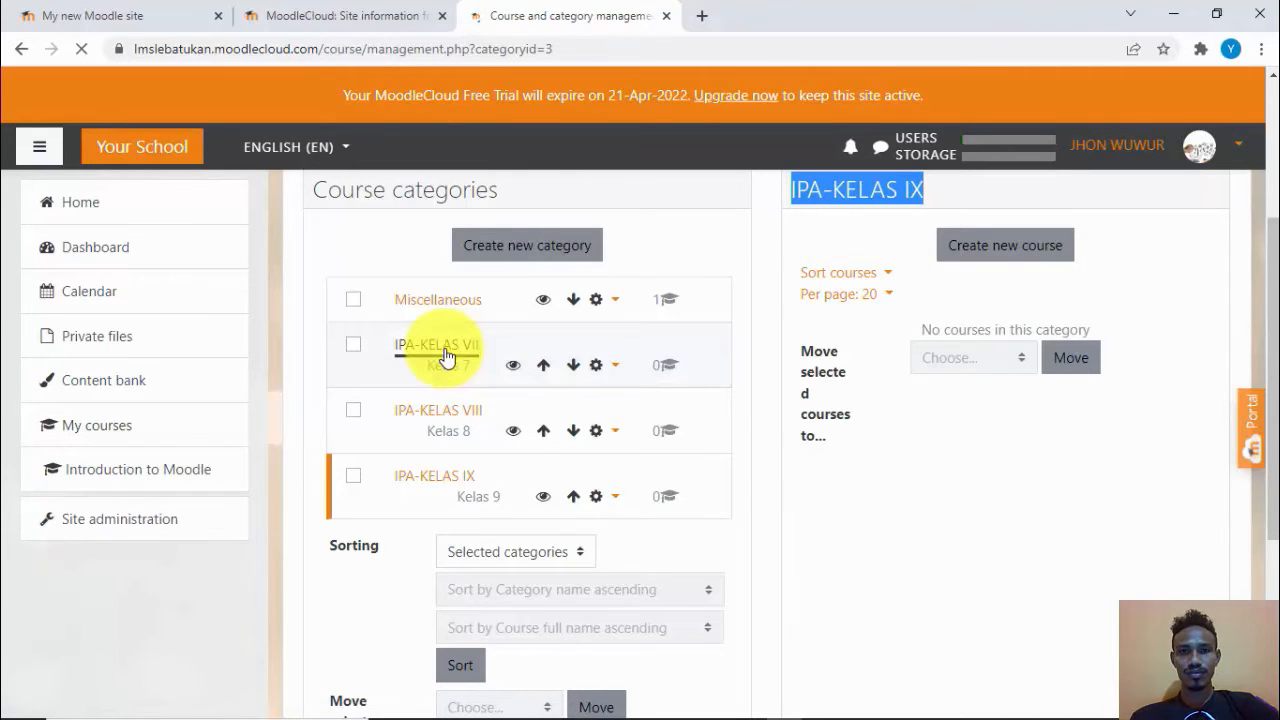
scroll(1276, 318, down, 2)
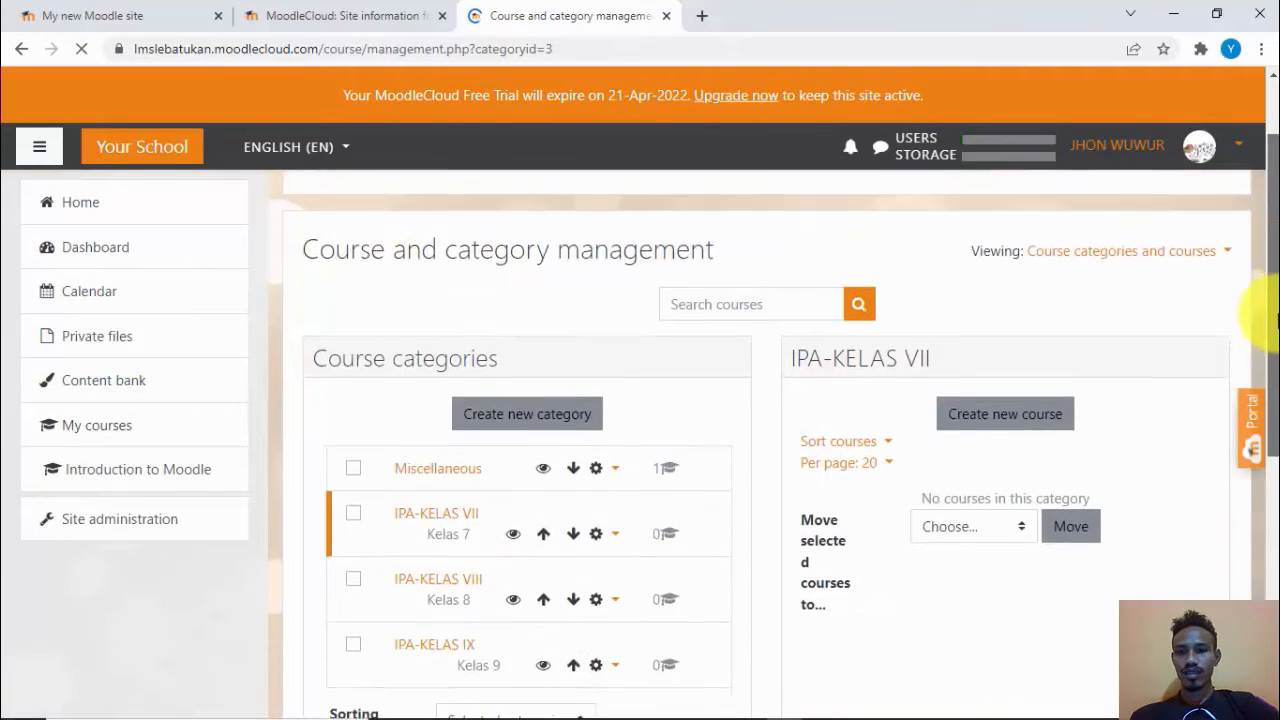
scroll(1276, 318, down, 1)
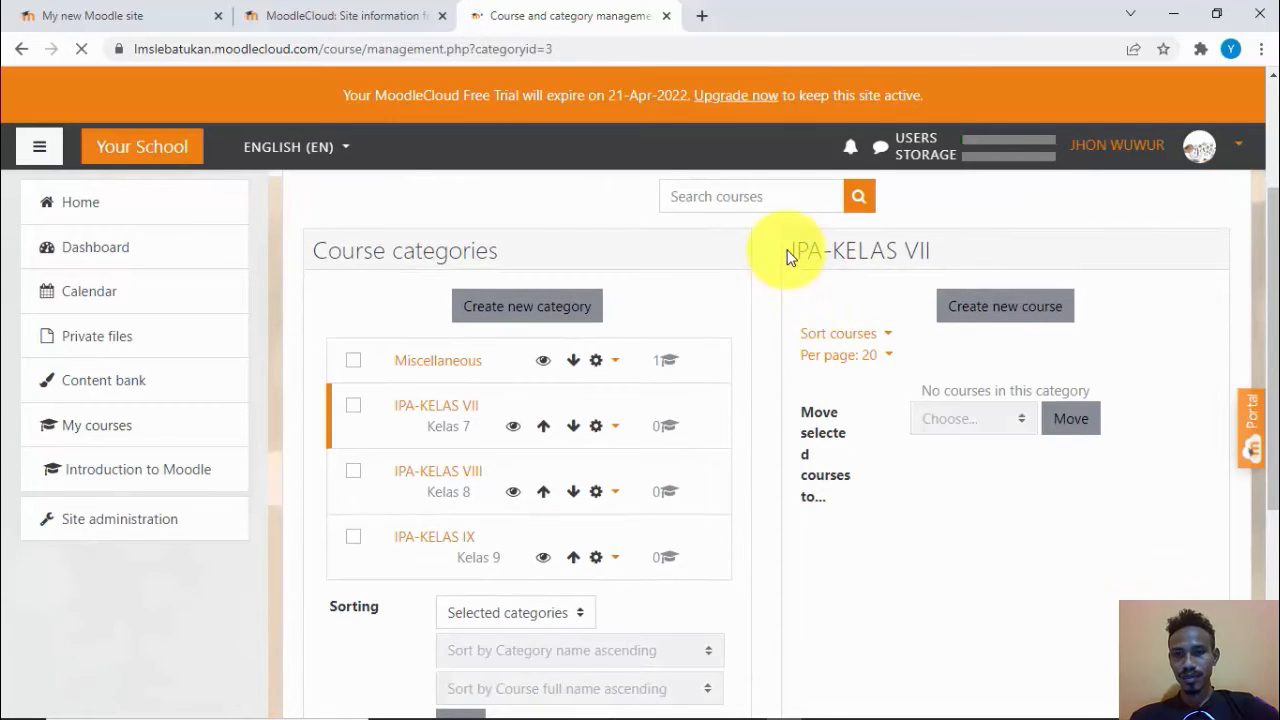
drag(787, 250, 946, 252)
click(898, 254)
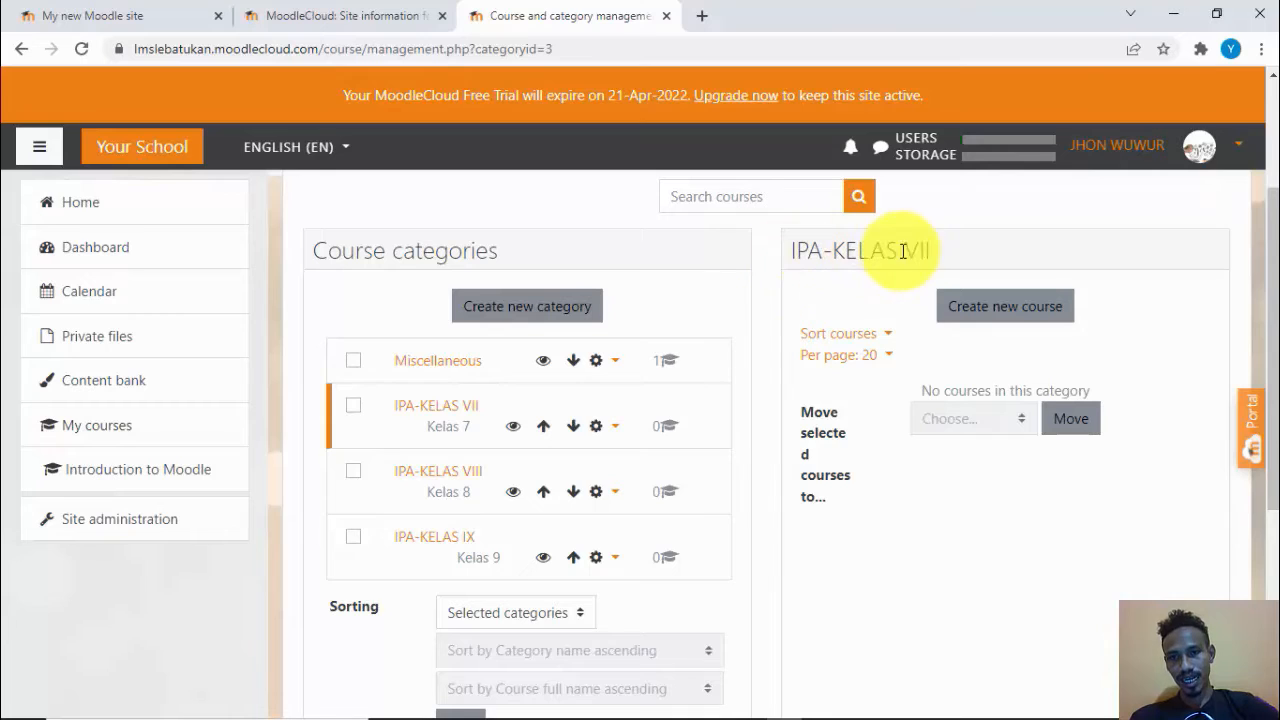
click(1016, 318)
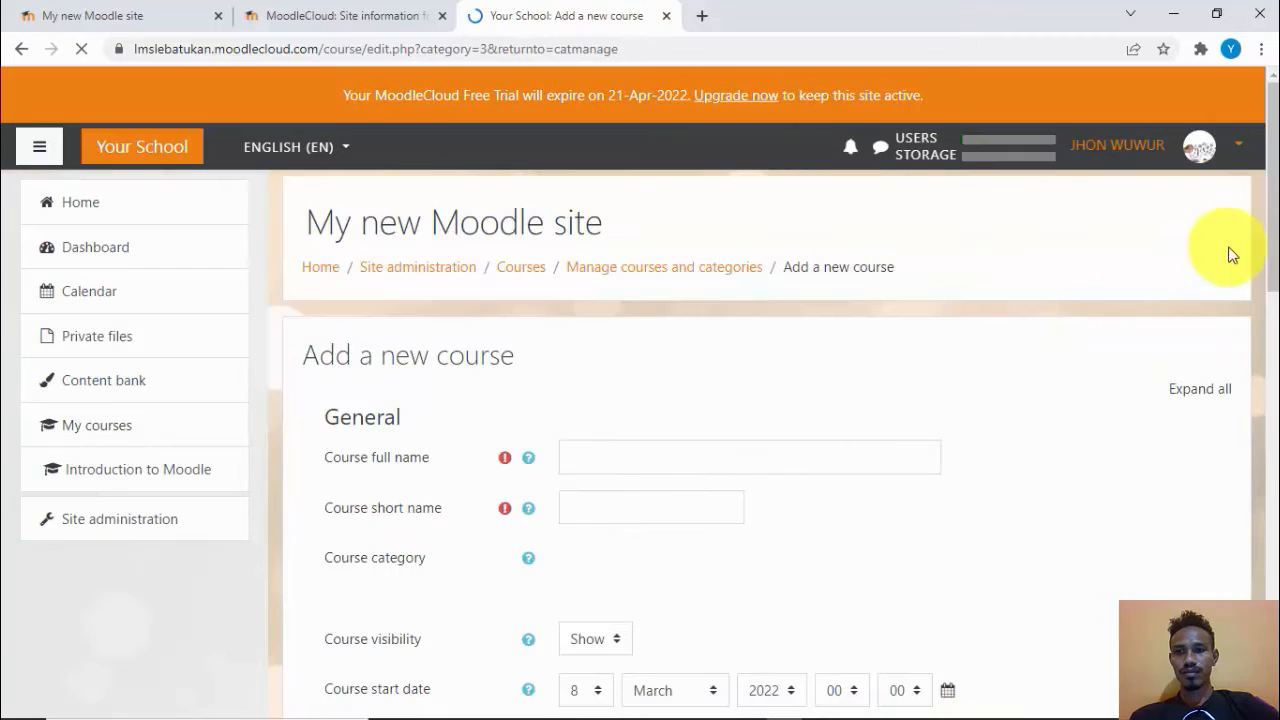
drag(1273, 200, 1277, 237)
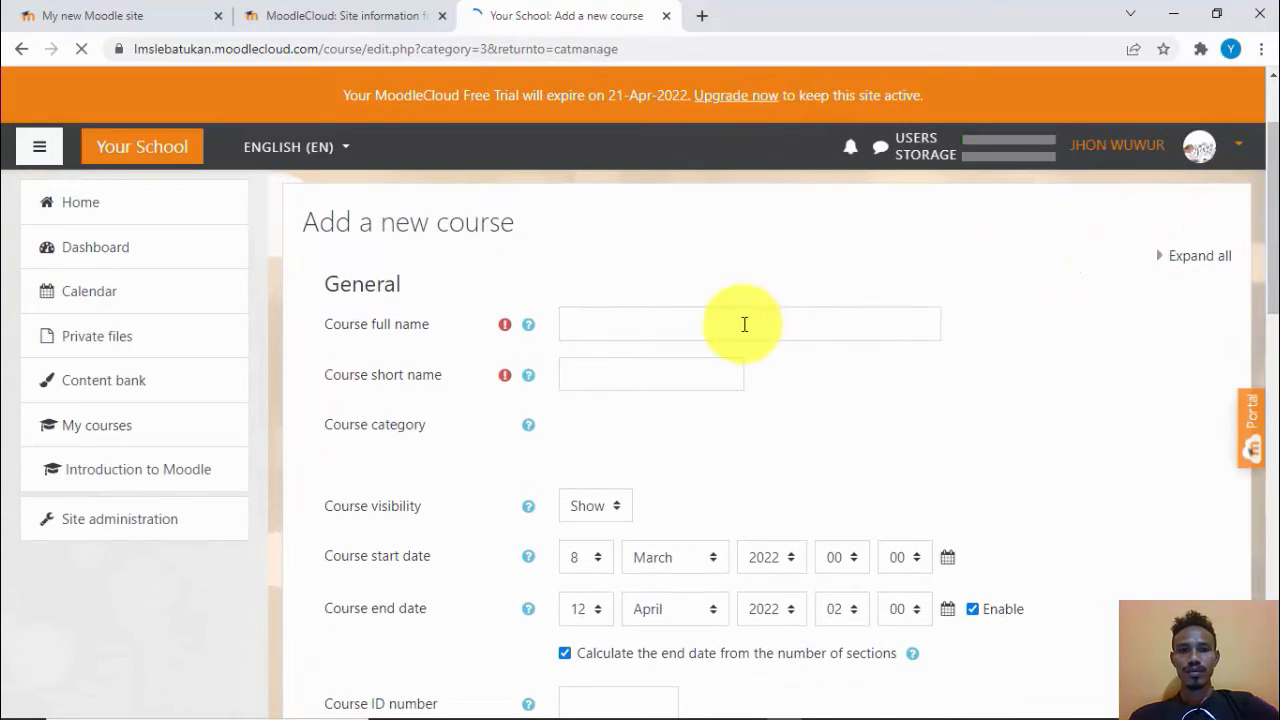
click(671, 322)
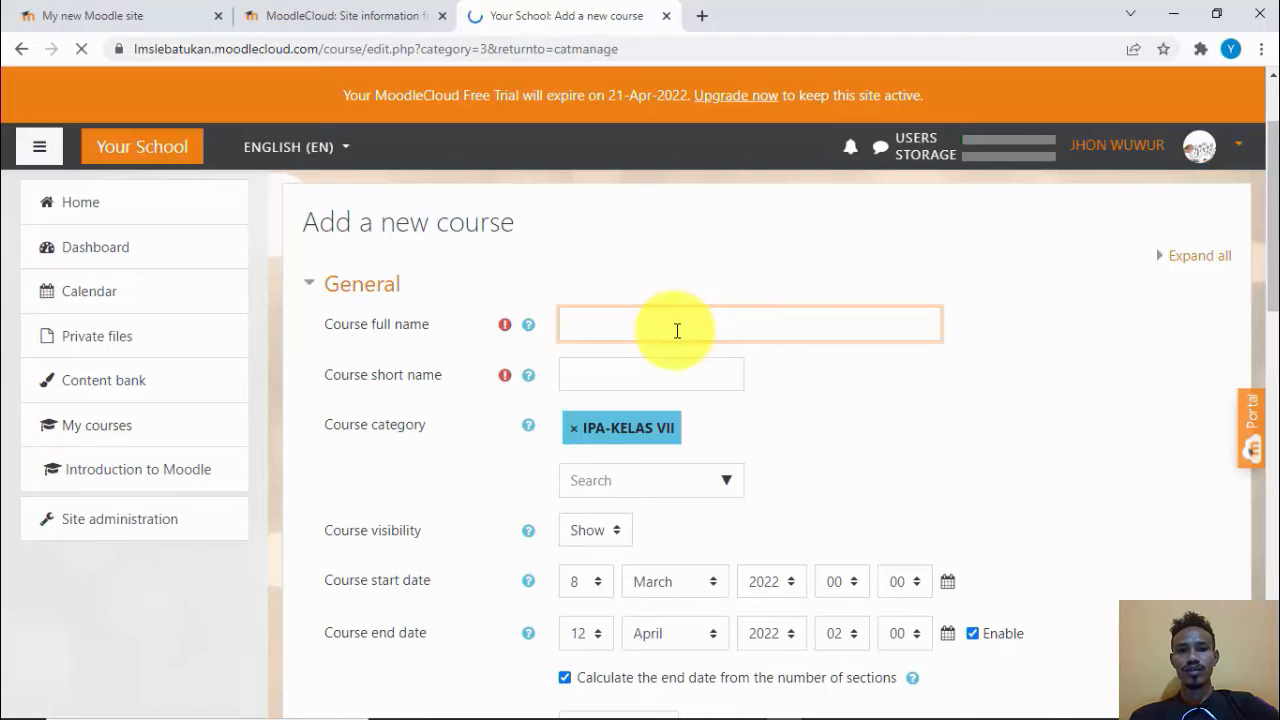
mouse_move(895, 715)
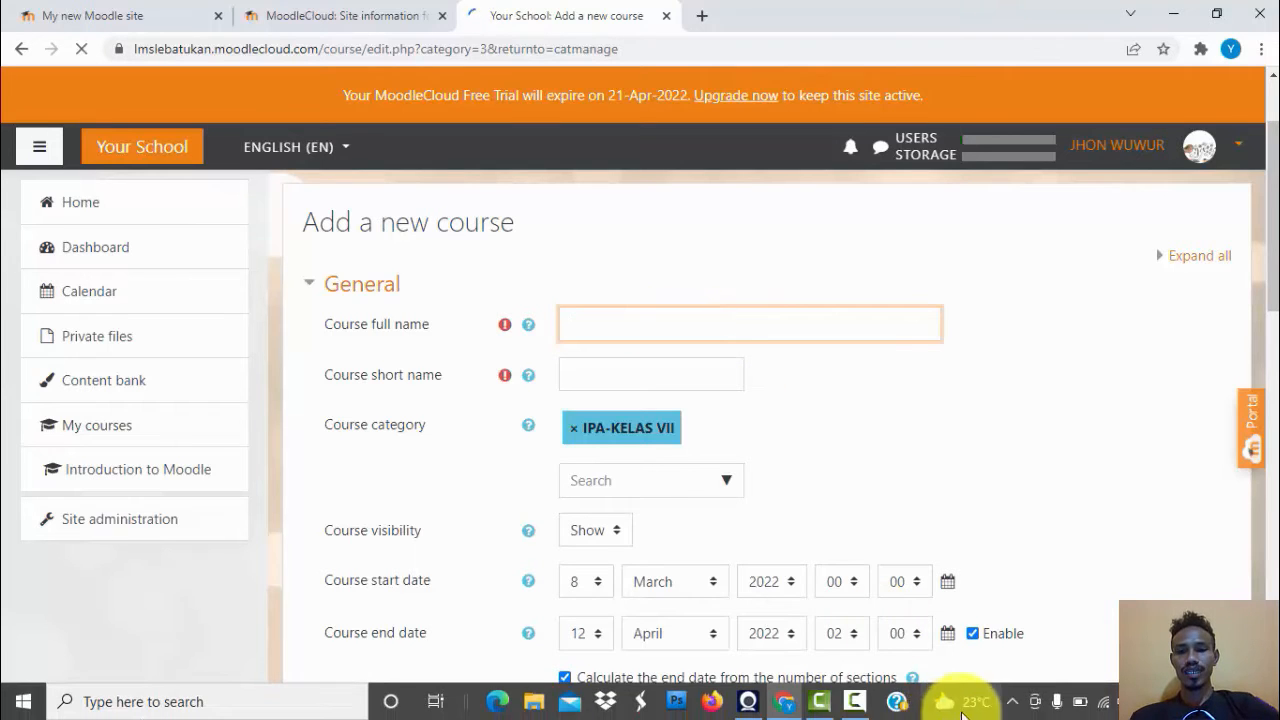
click(853, 701)
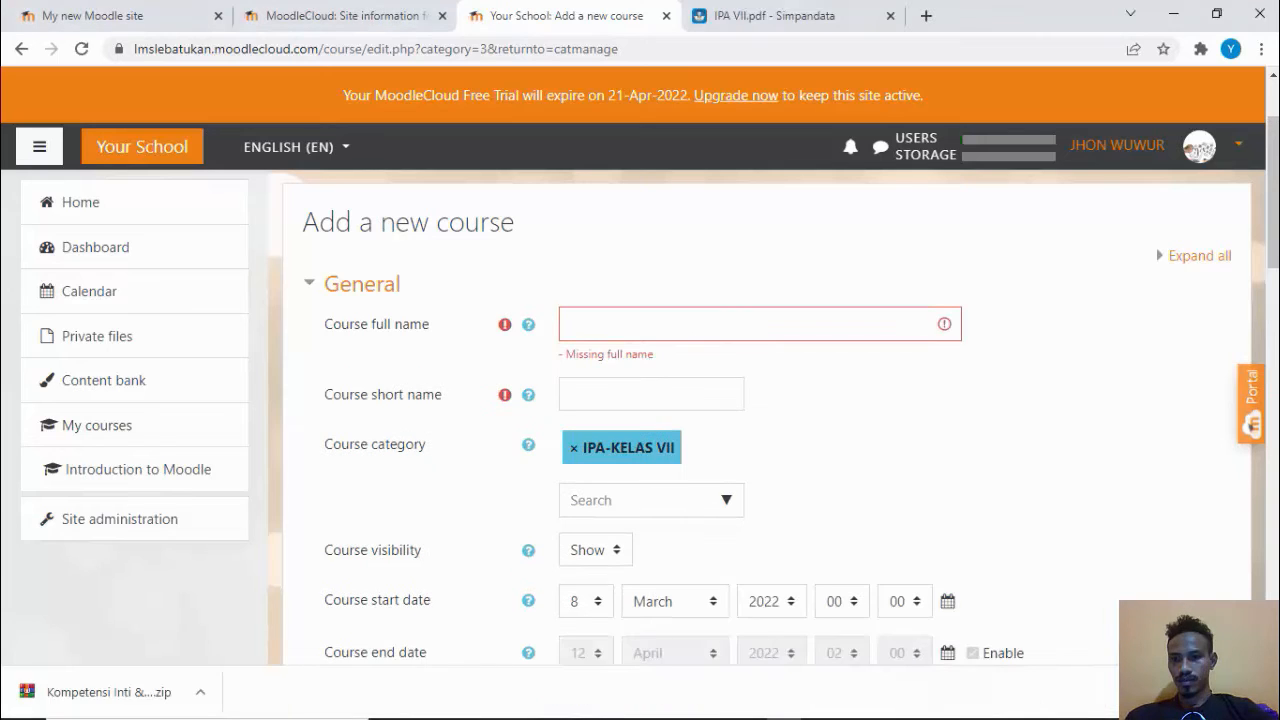
Switch to the IPA VII.pdf document and examine its class VII basic competencies, down to items 3.7 to 3.11.
click(745, 320)
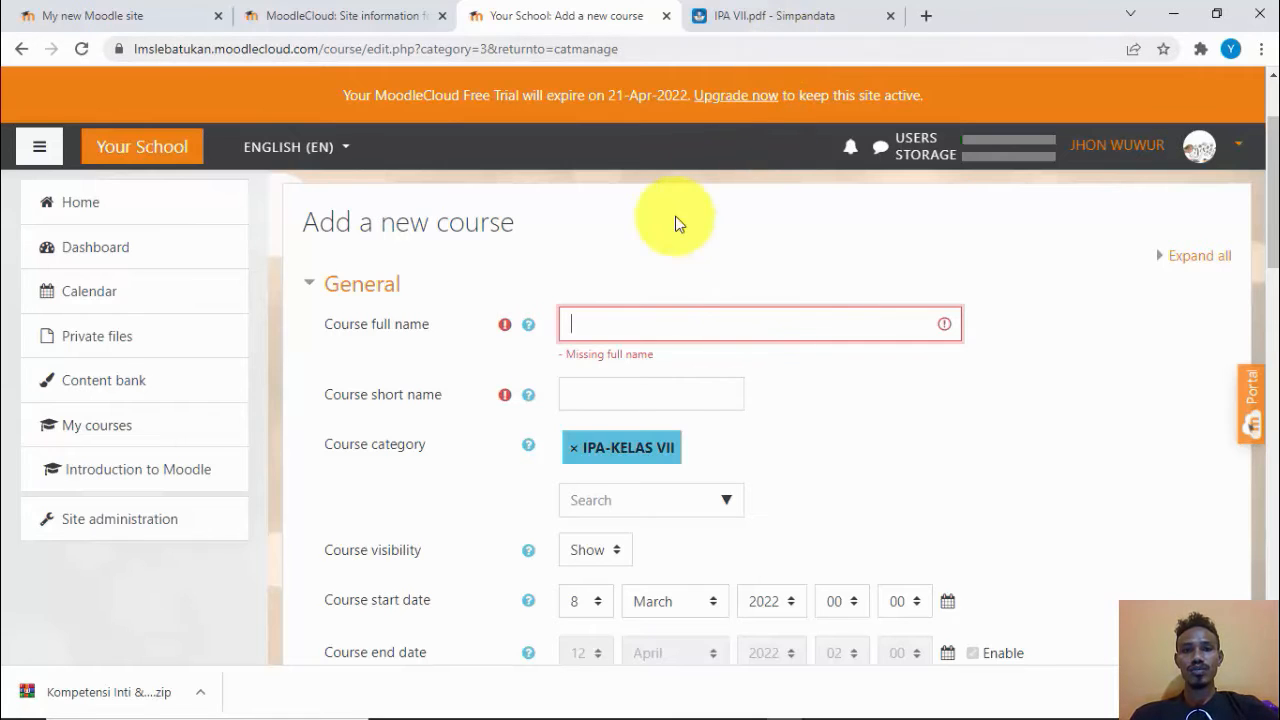
click(743, 20)
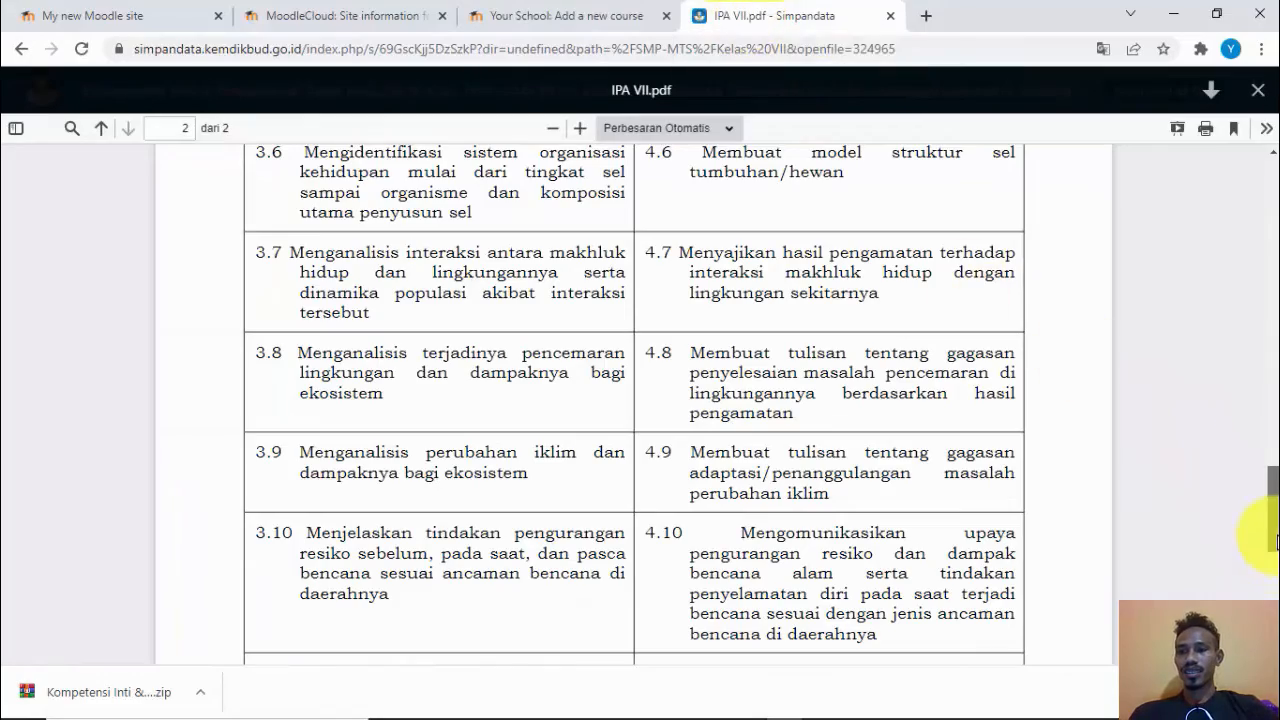
scroll(1275, 325, up, 2)
scroll(1264, 325, up, 15)
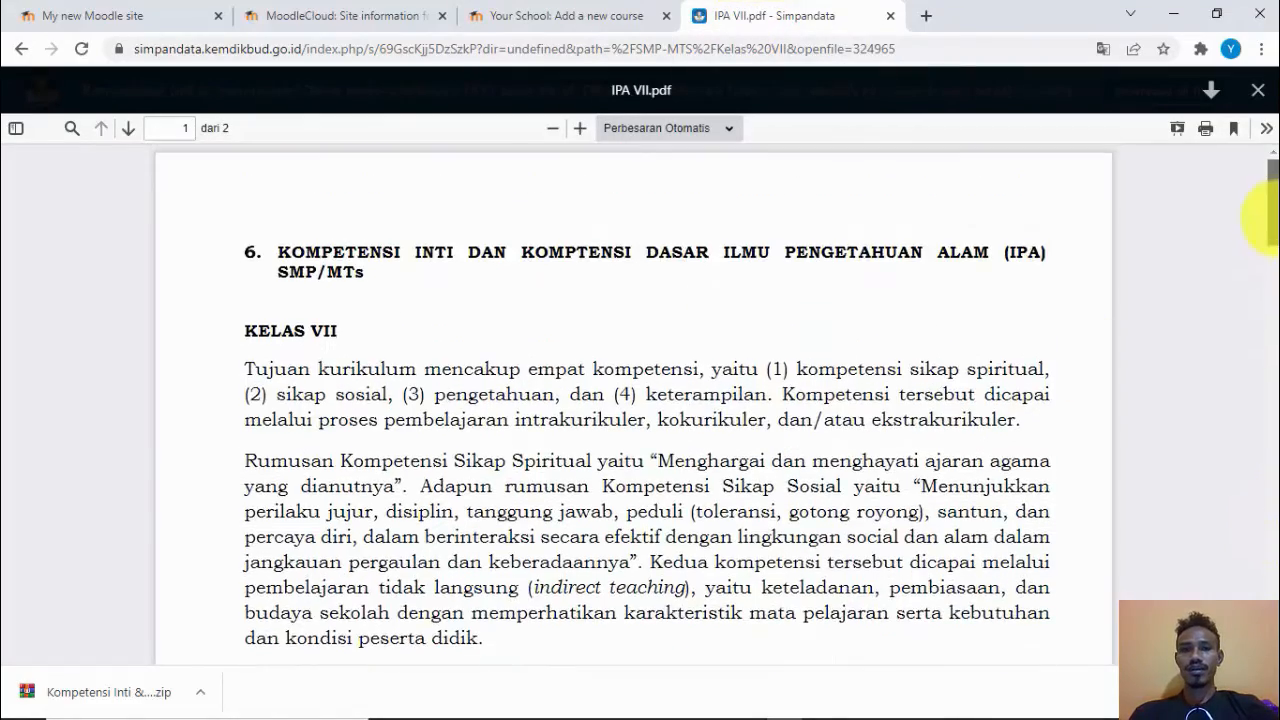
scroll(1262, 380, down, 8)
scroll(1265, 405, down, 7)
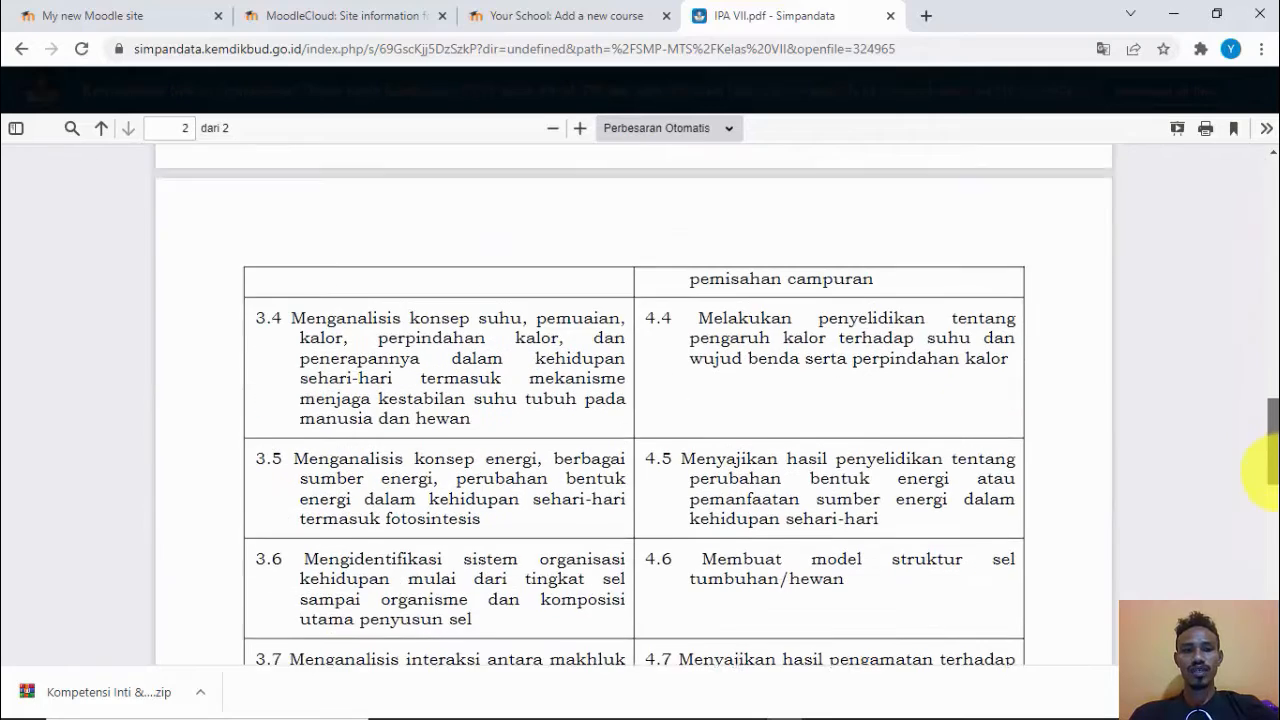
scroll(1262, 518, down, 2)
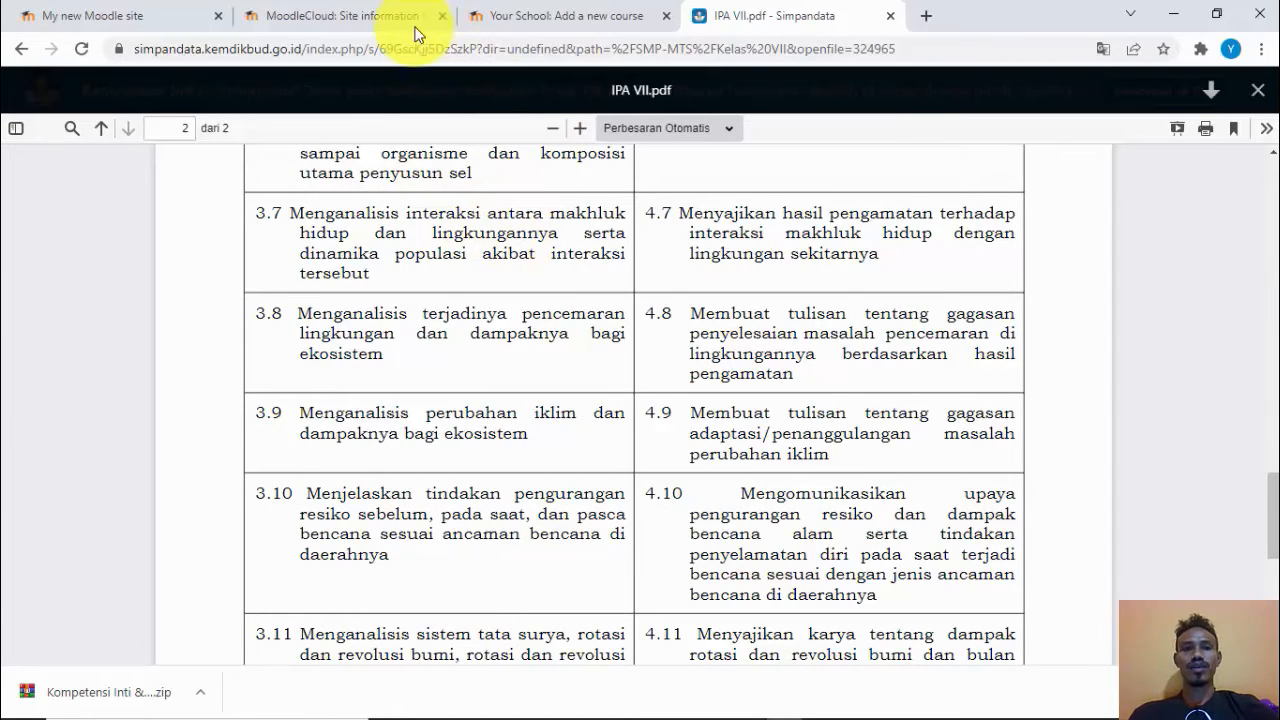
Return to the new course form and enter the course full name KD. 3.7 INTERAKSI ANTAR MAKHLUK HIDUP DENGAN LINGKUNGAN.
click(515, 15)
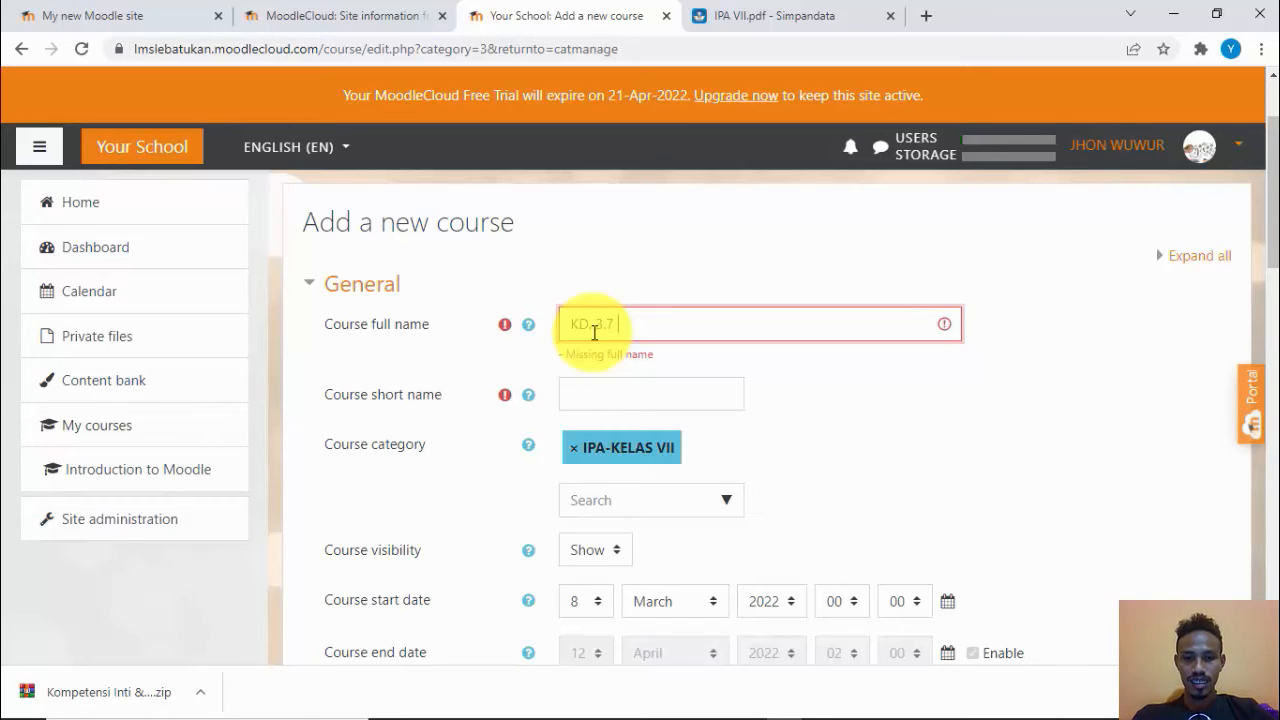
text(ERAKSI )
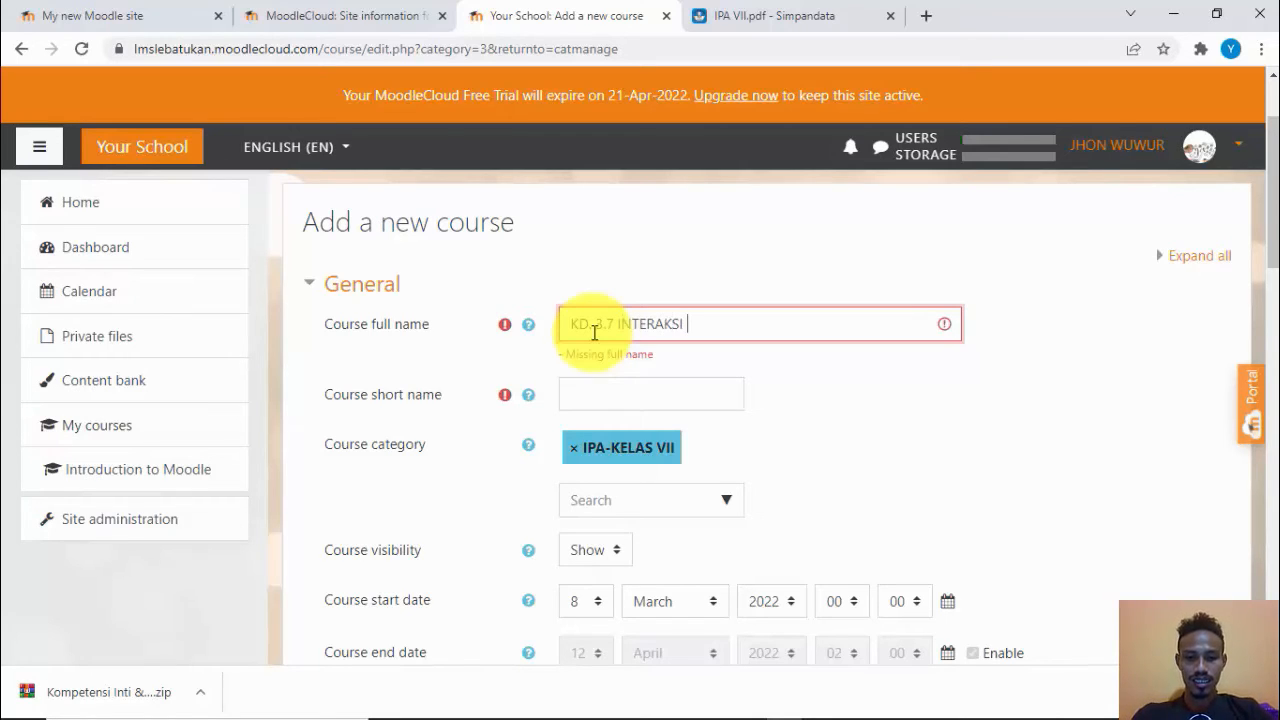
text(ANTAR MAKHLUK HIDU)
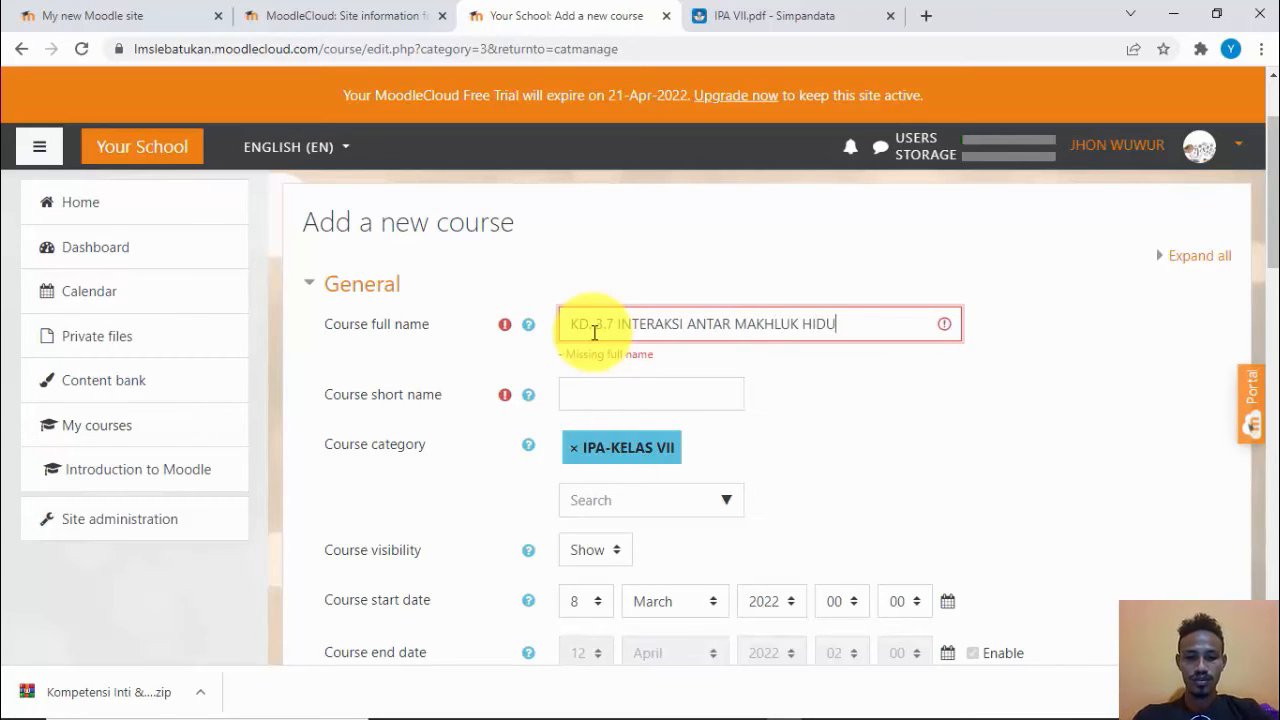
text(P DEN)
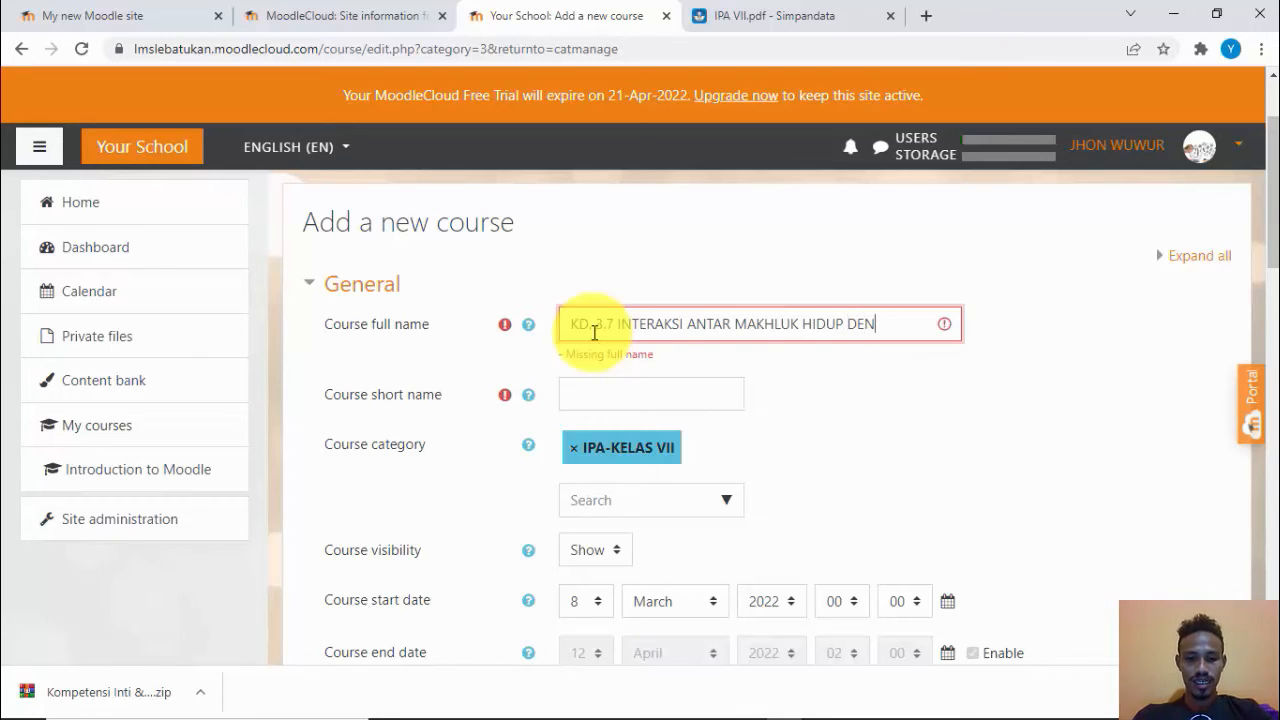
text(GAN LINGKUNGHAN)
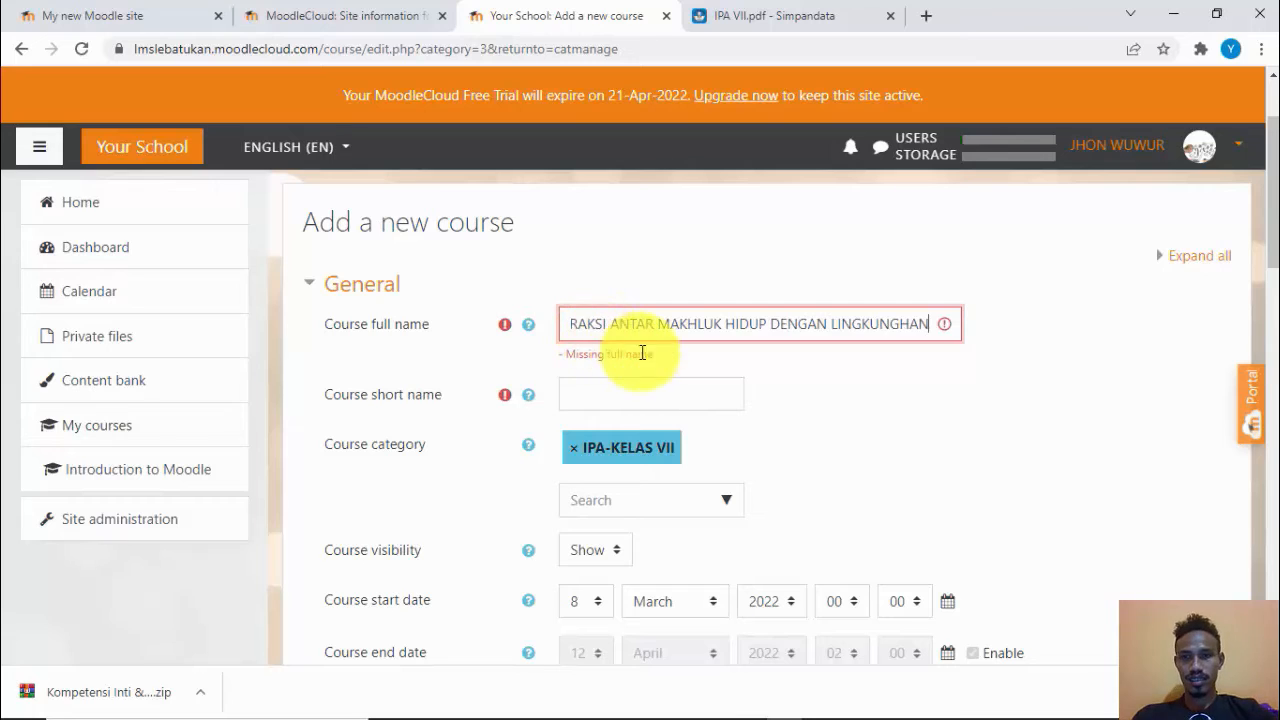
key(BackSpace)
key(BackSpace)
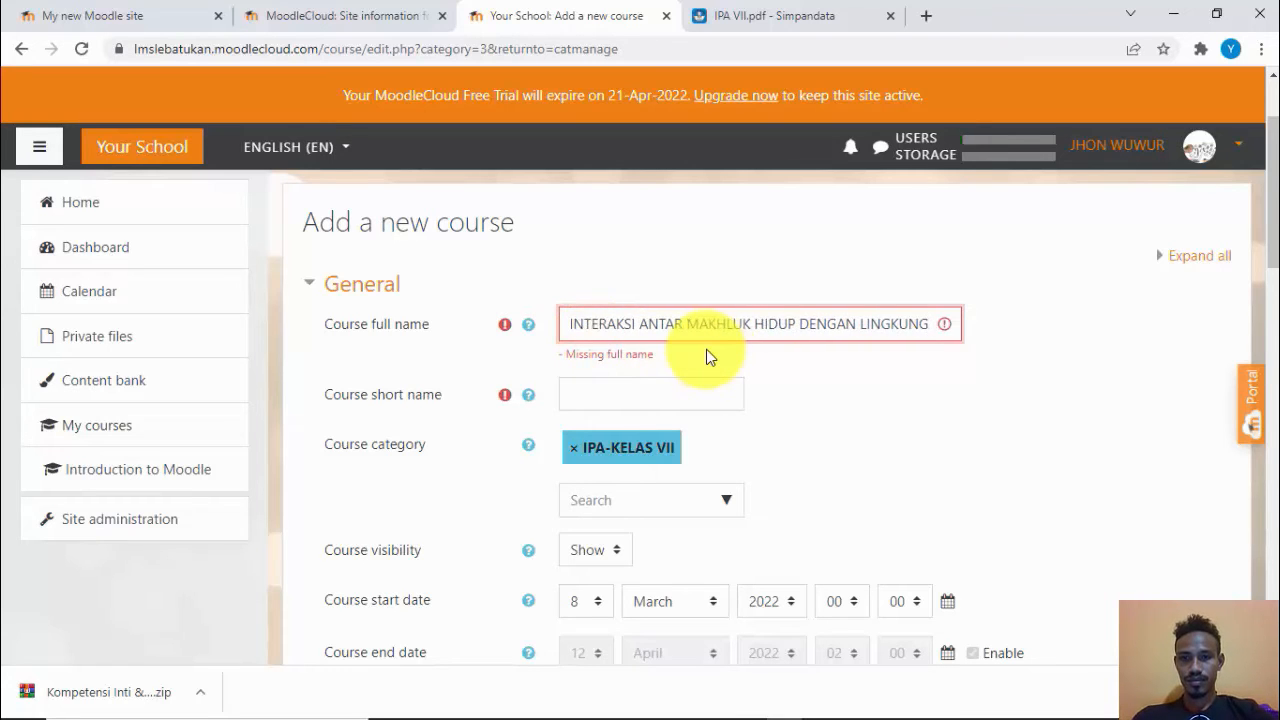
text(AN)
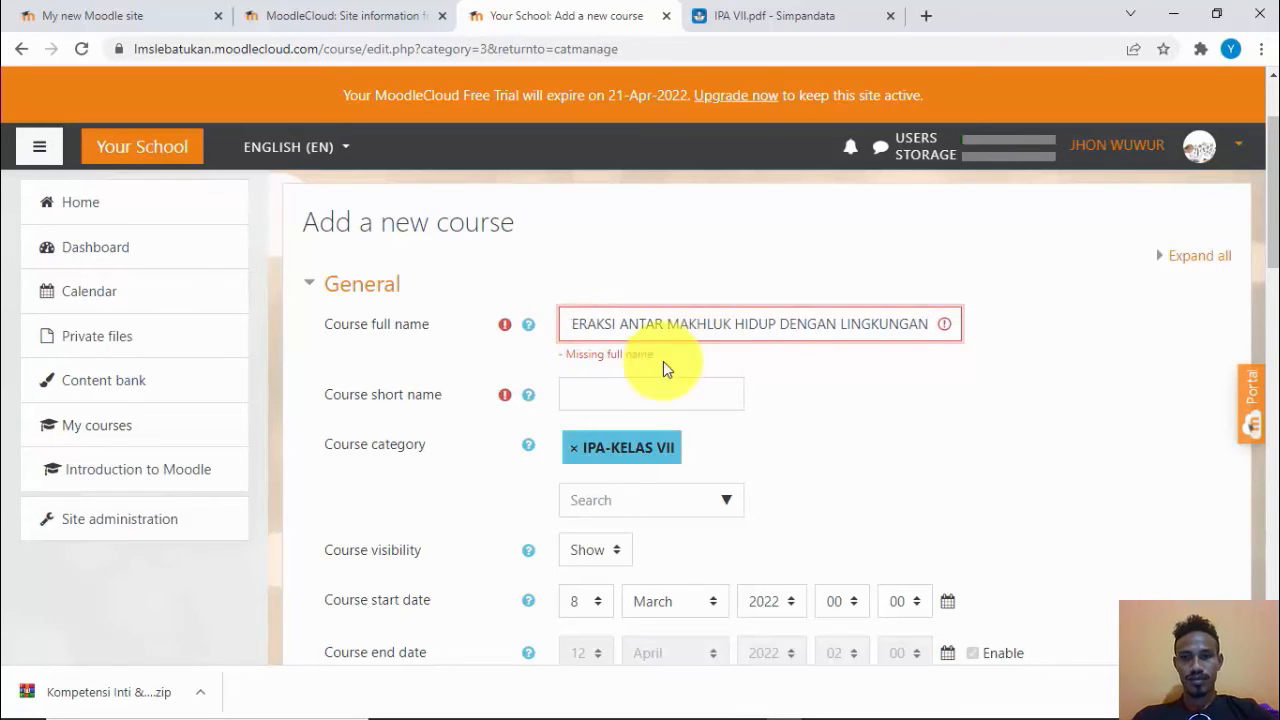
Set the course short name to Interaksi Antar Makhluk Hidup, then save the course and return to category management.
click(582, 399)
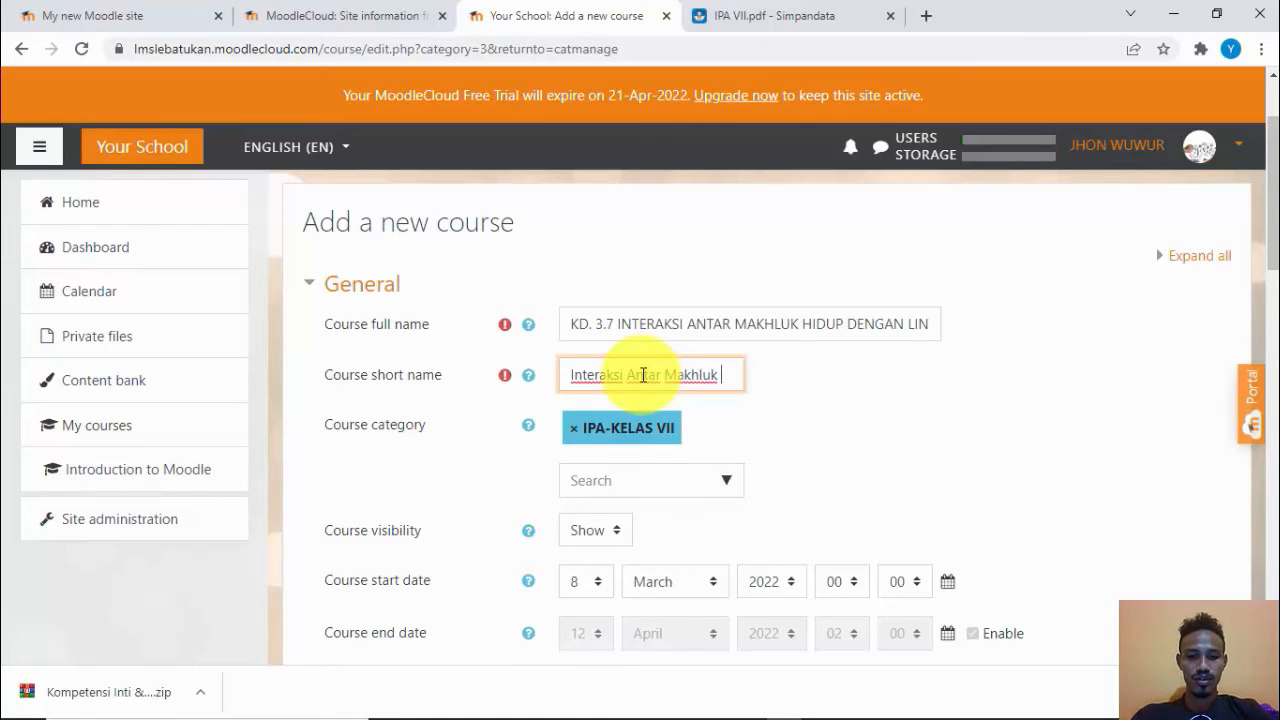
text(Hidup)
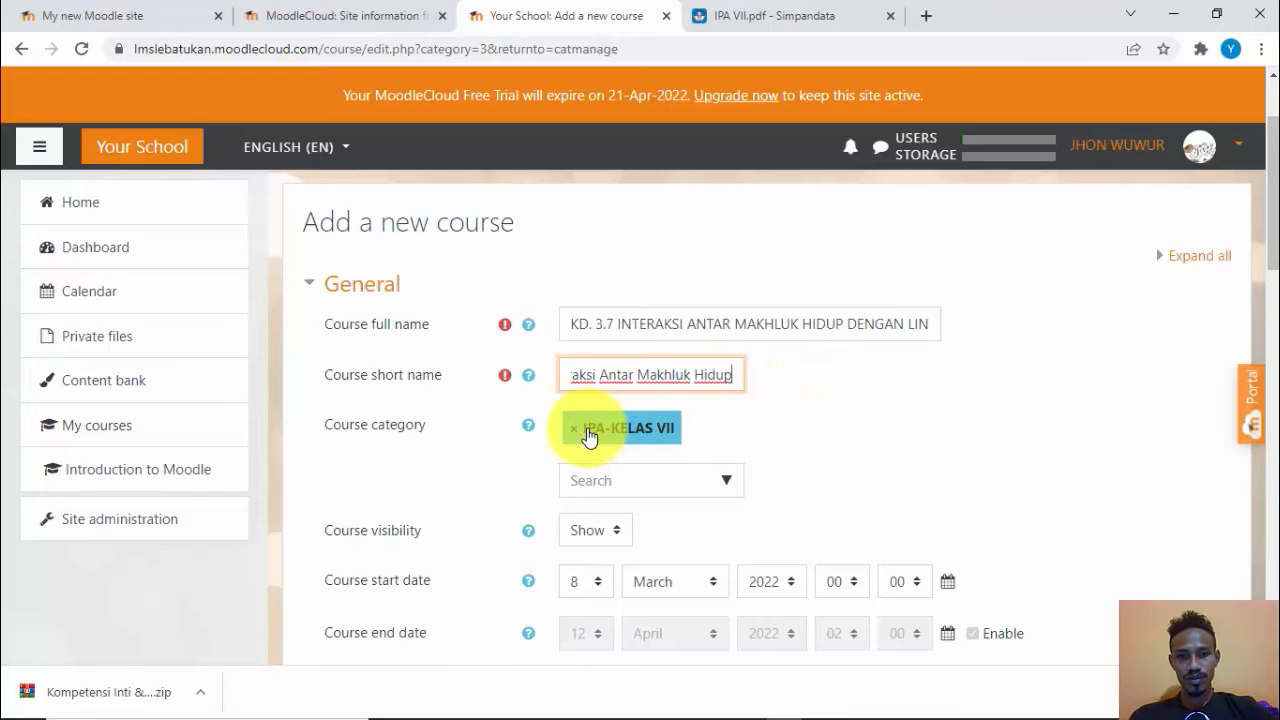
click(733, 483)
click(733, 483)
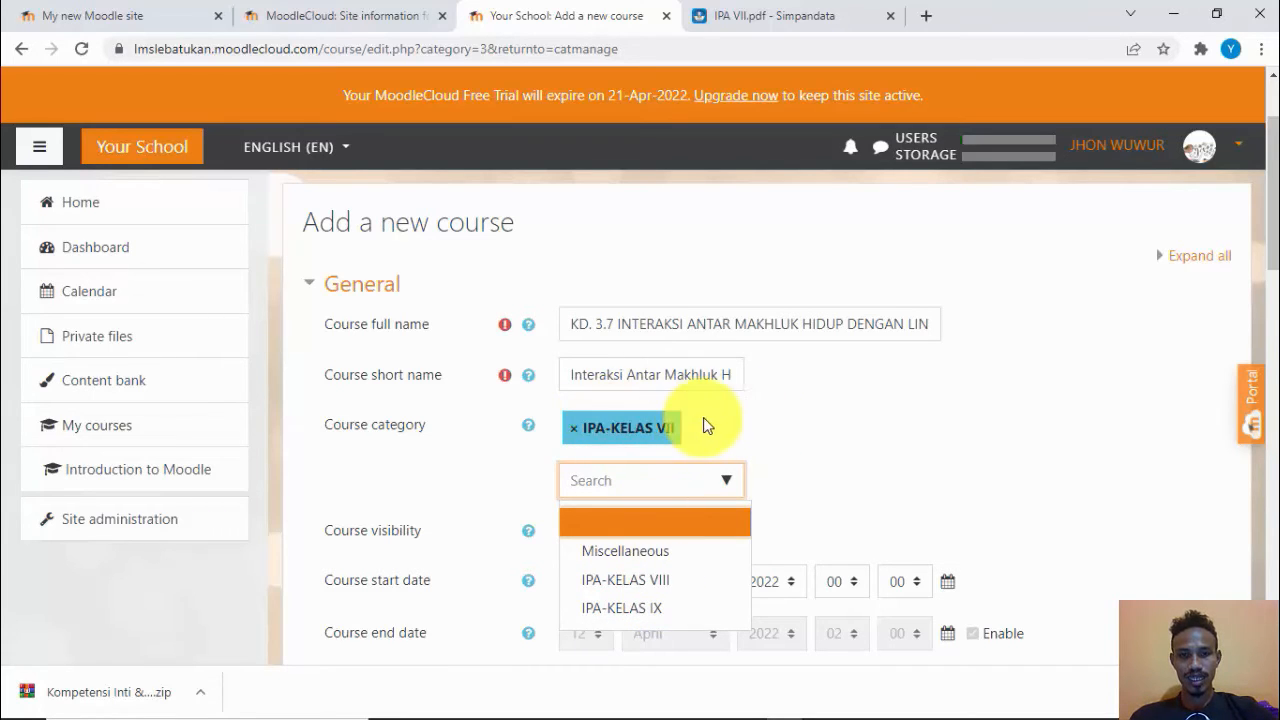
click(770, 420)
drag(1264, 215, 1260, 545)
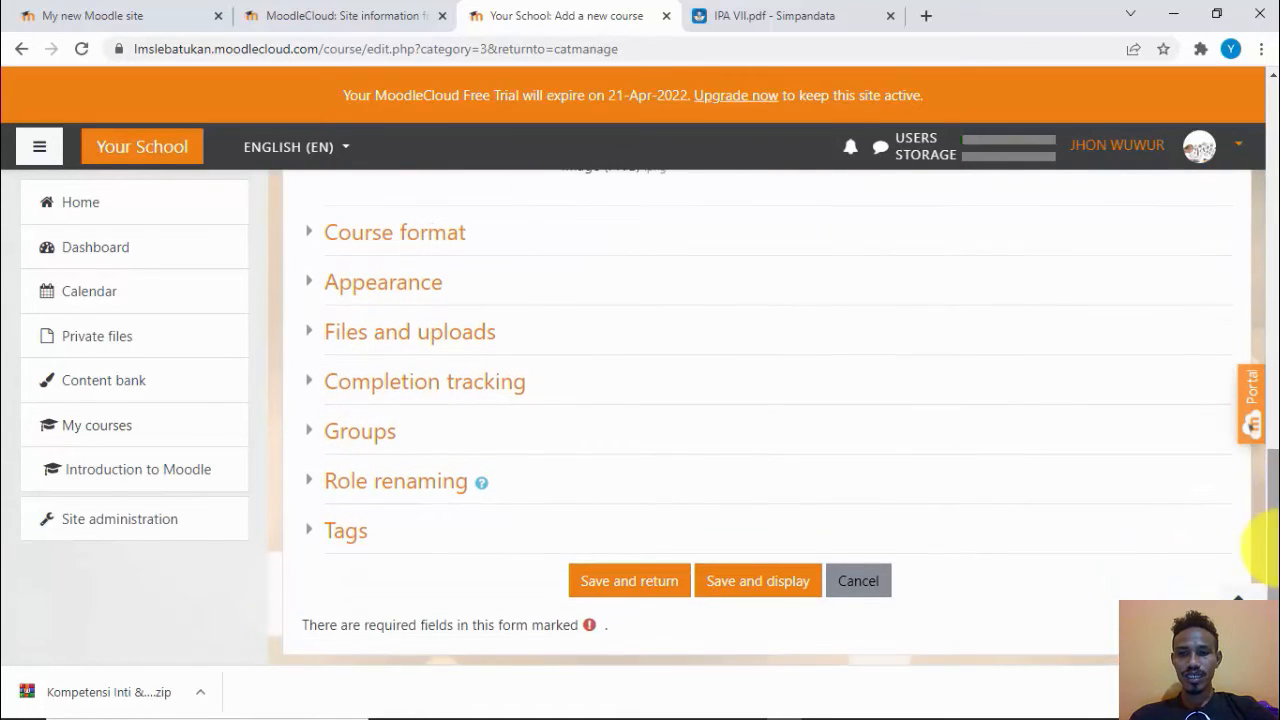
click(627, 581)
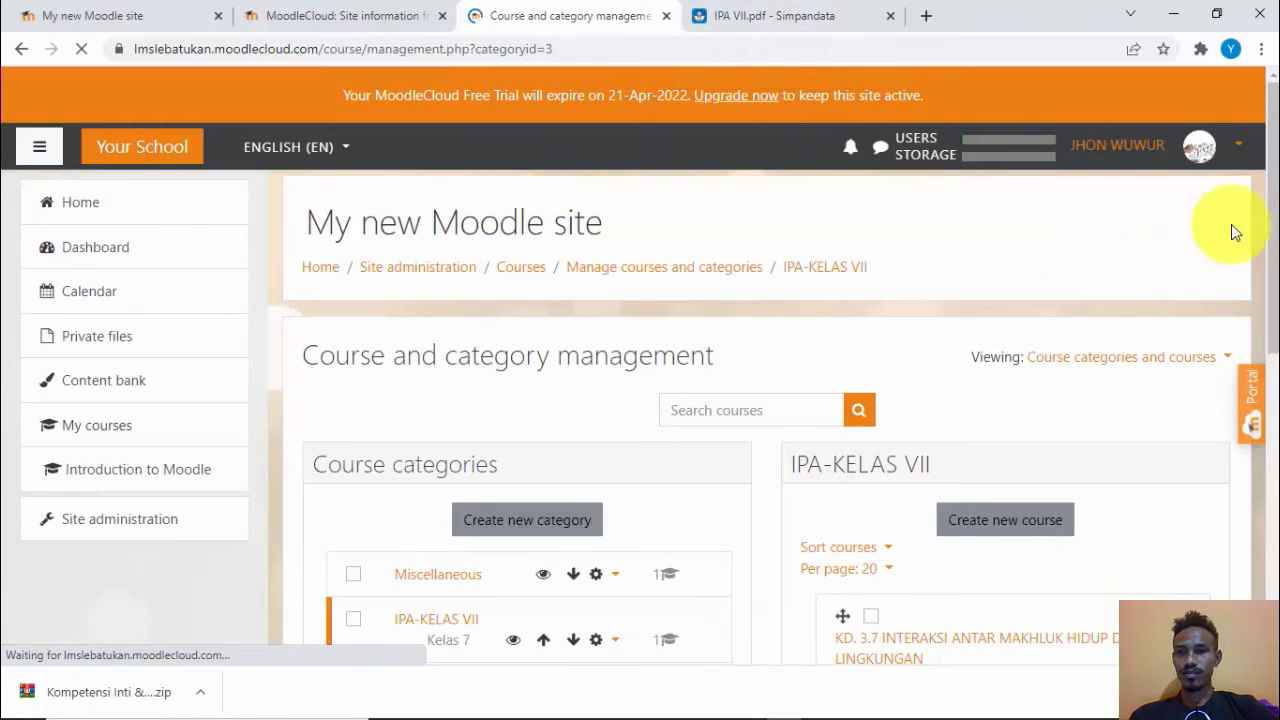
Start another new course in IPA-KELAS VII and consult competency 3.8 in IPA VII.pdf before returning to the form.
drag(1272, 146, 1272, 248)
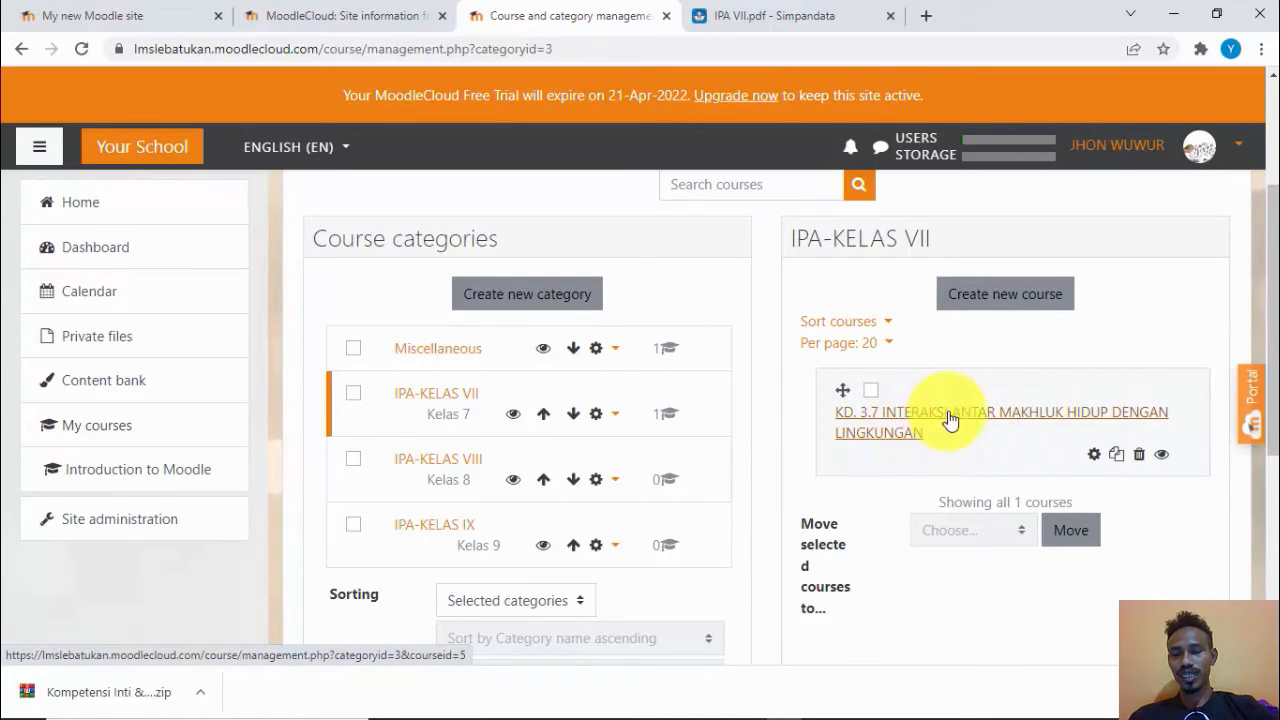
click(985, 300)
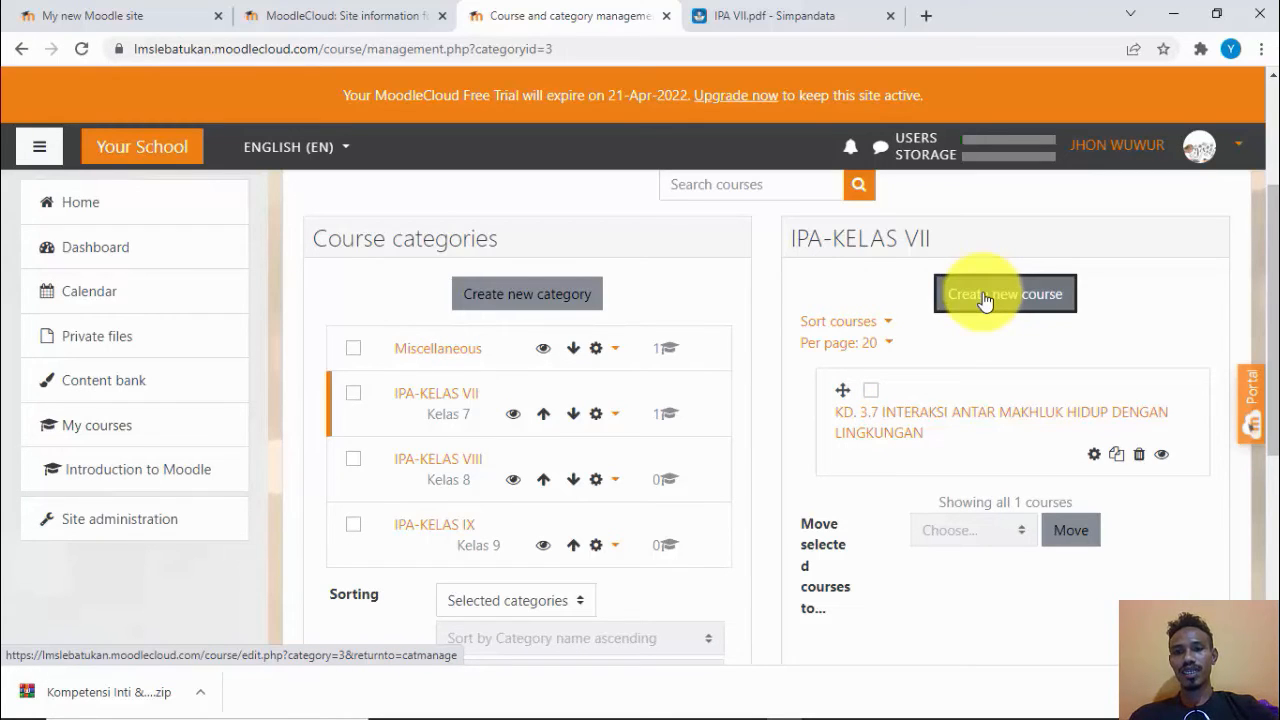
click(755, 18)
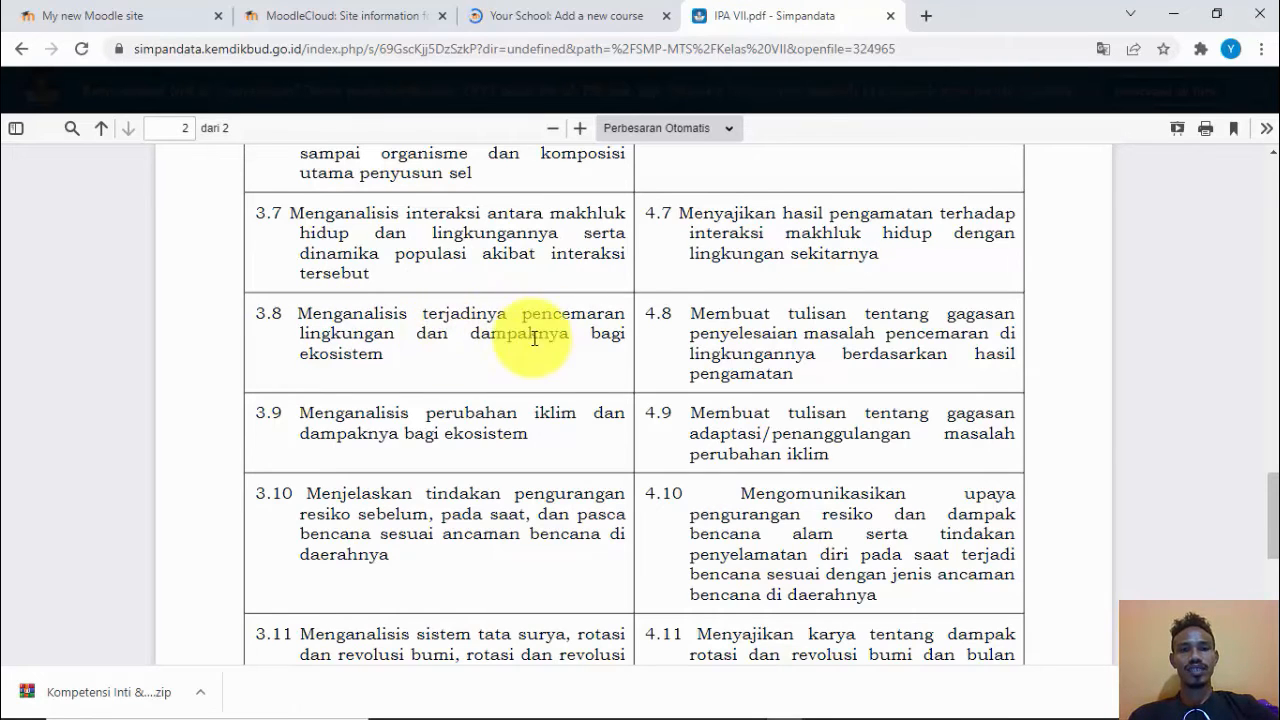
click(592, 22)
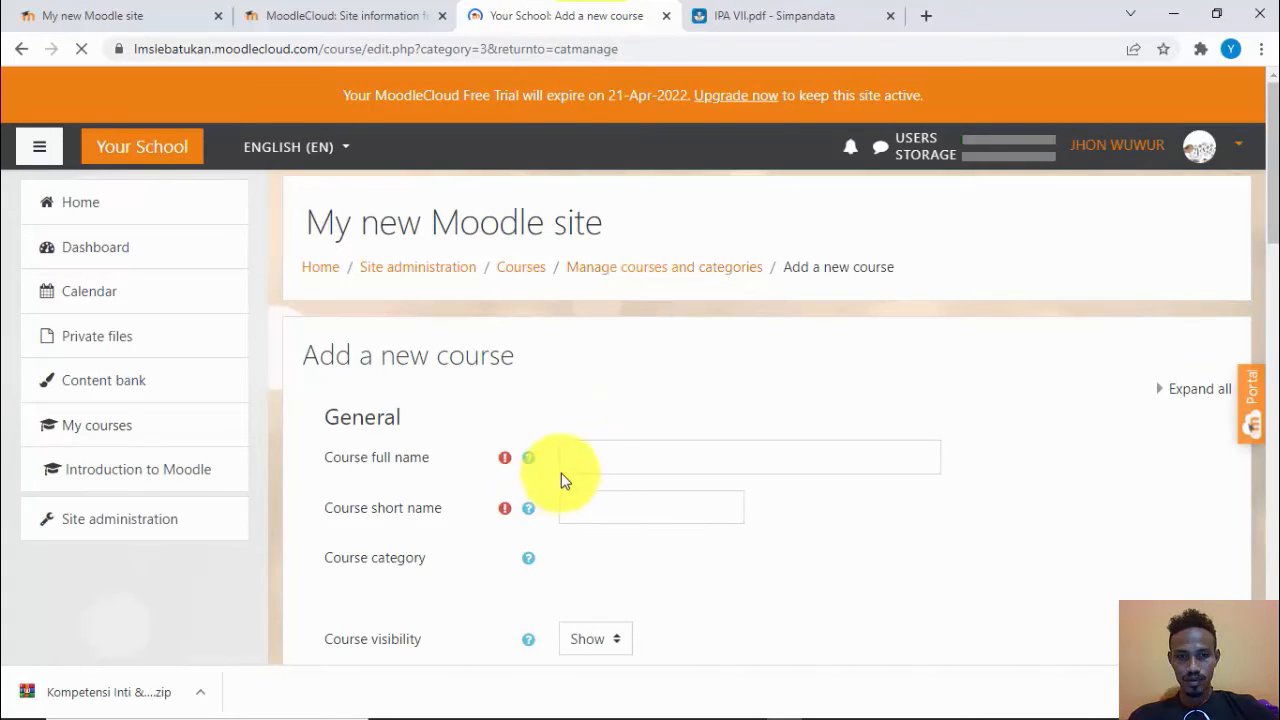
Enter the course full name KD. 3.8 PENCAMARAN LINGKUNGAN DAN DAMPAK TERHADAP EKOSISTEM.
click(578, 451)
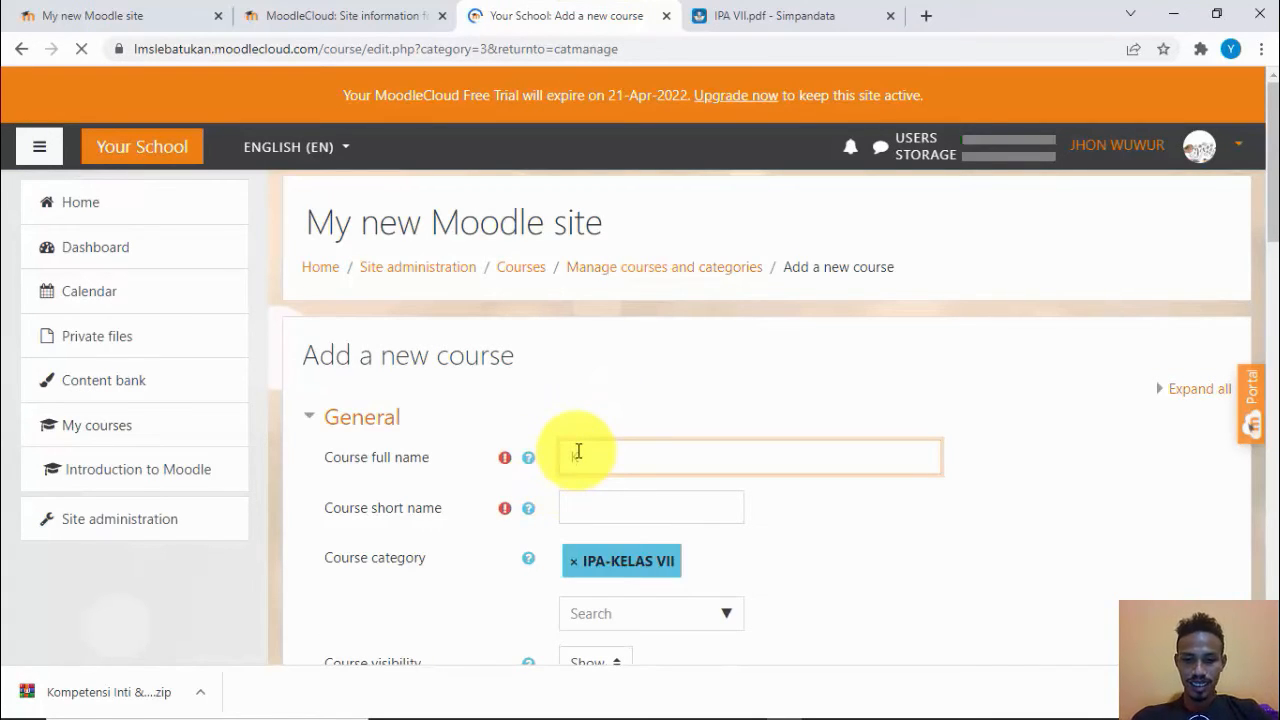
text(K)
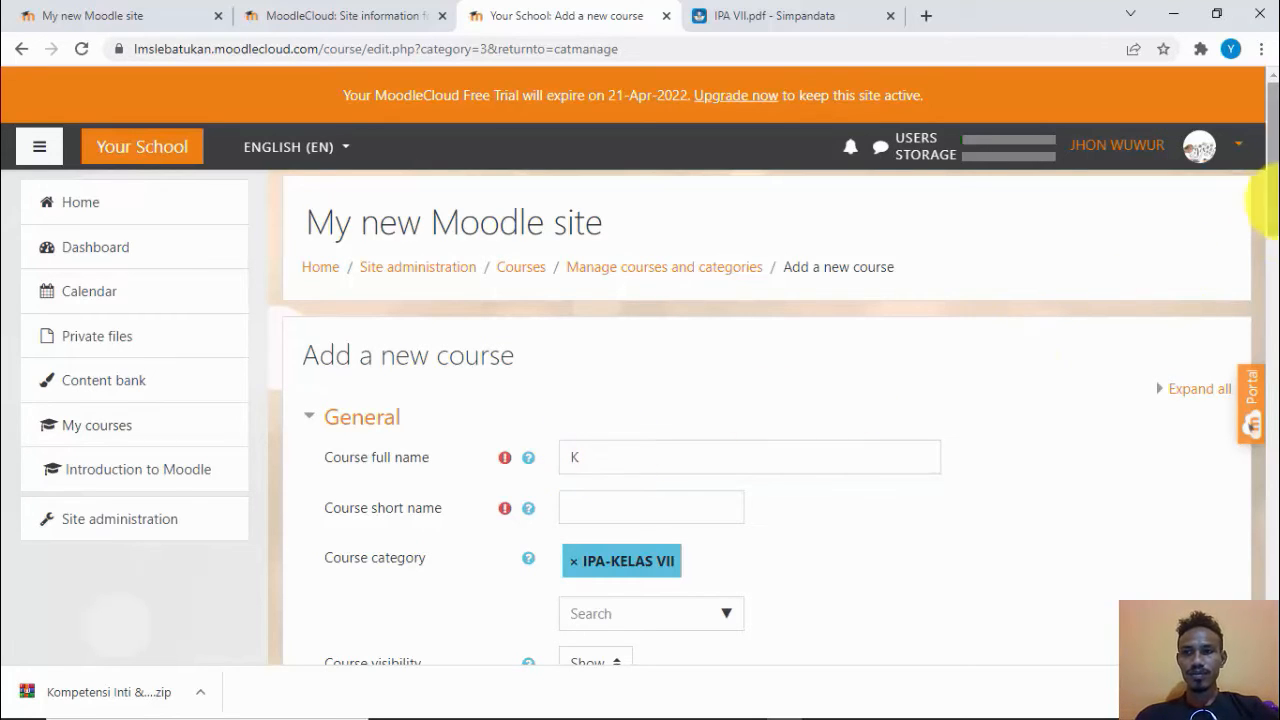
drag(1272, 160, 1260, 229)
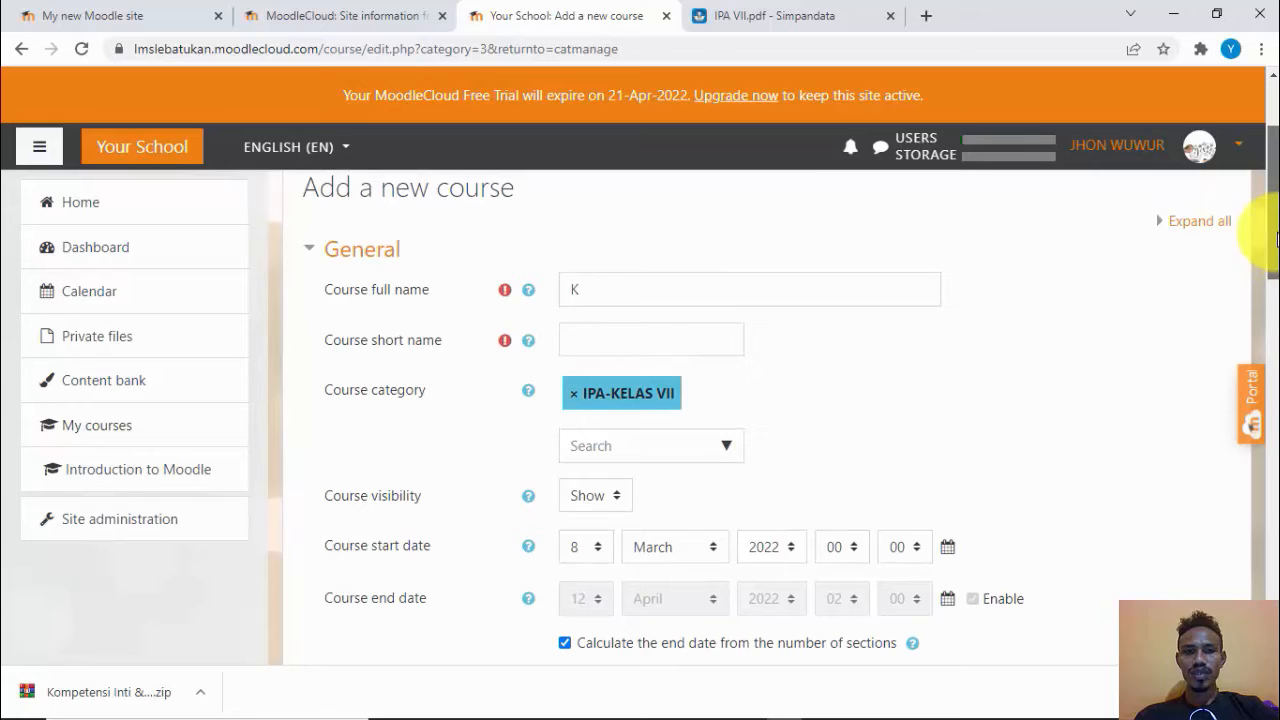
click(660, 294)
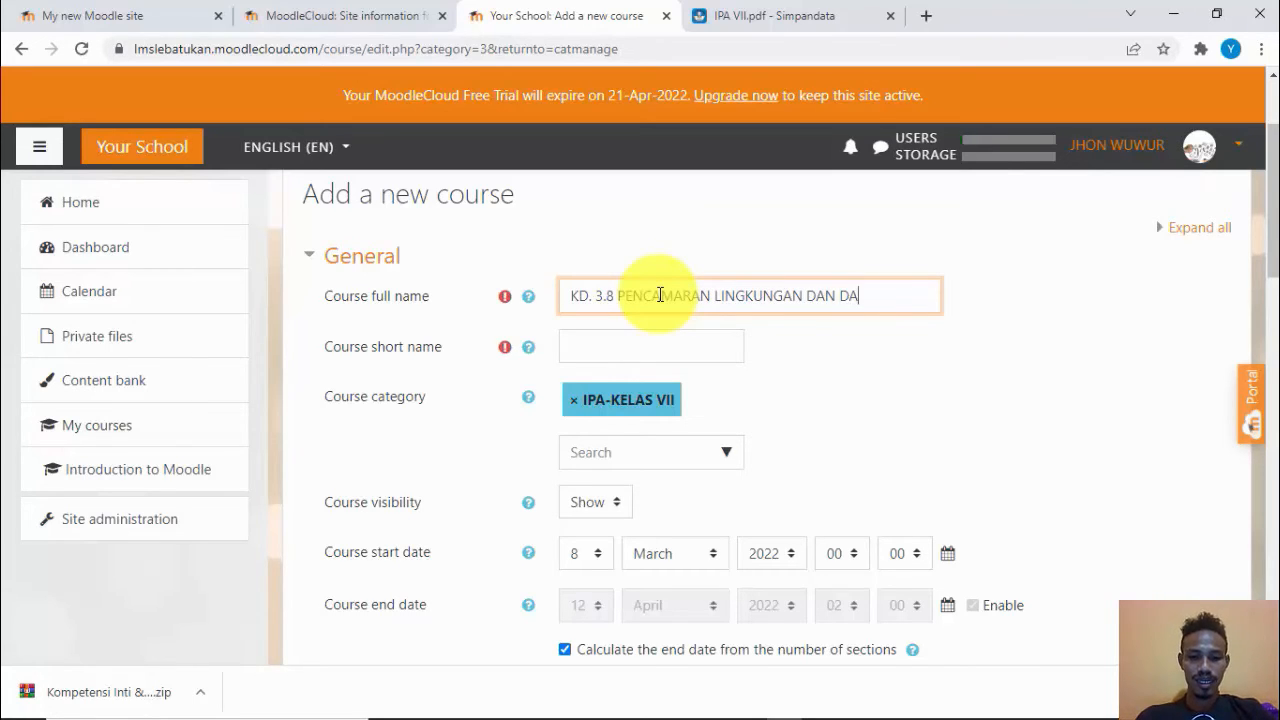
text(H)
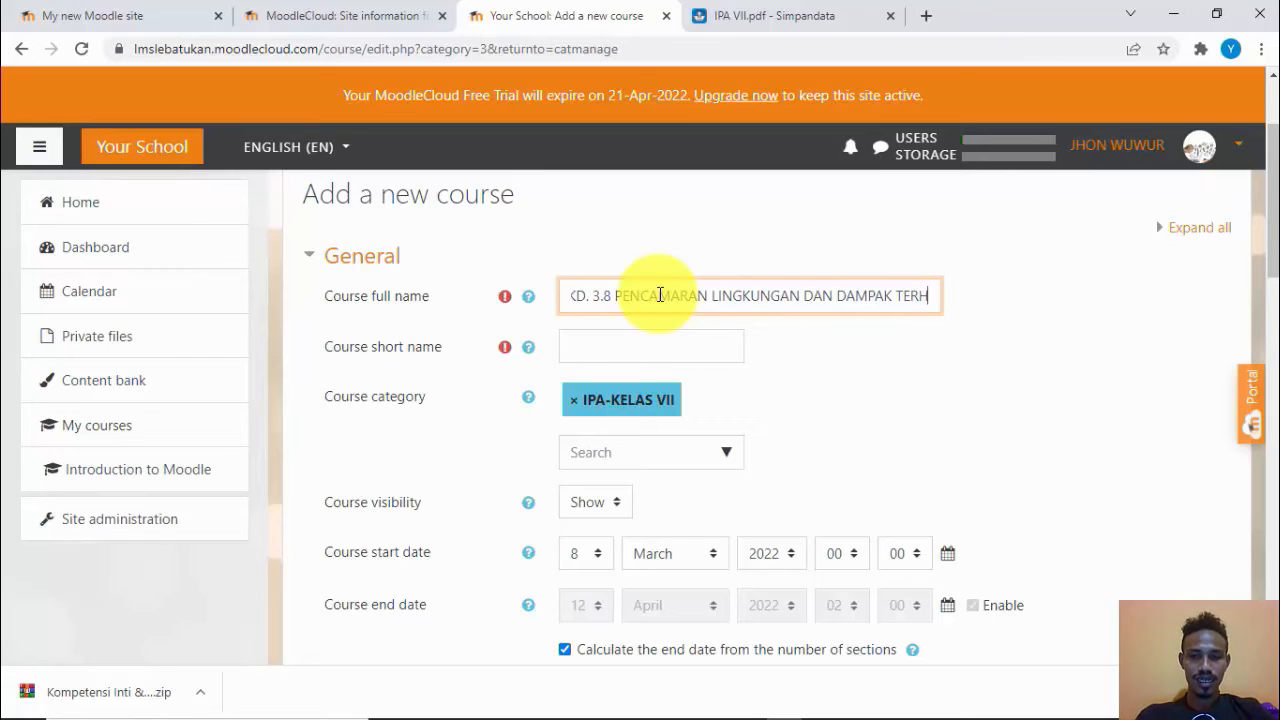
text(ADA)
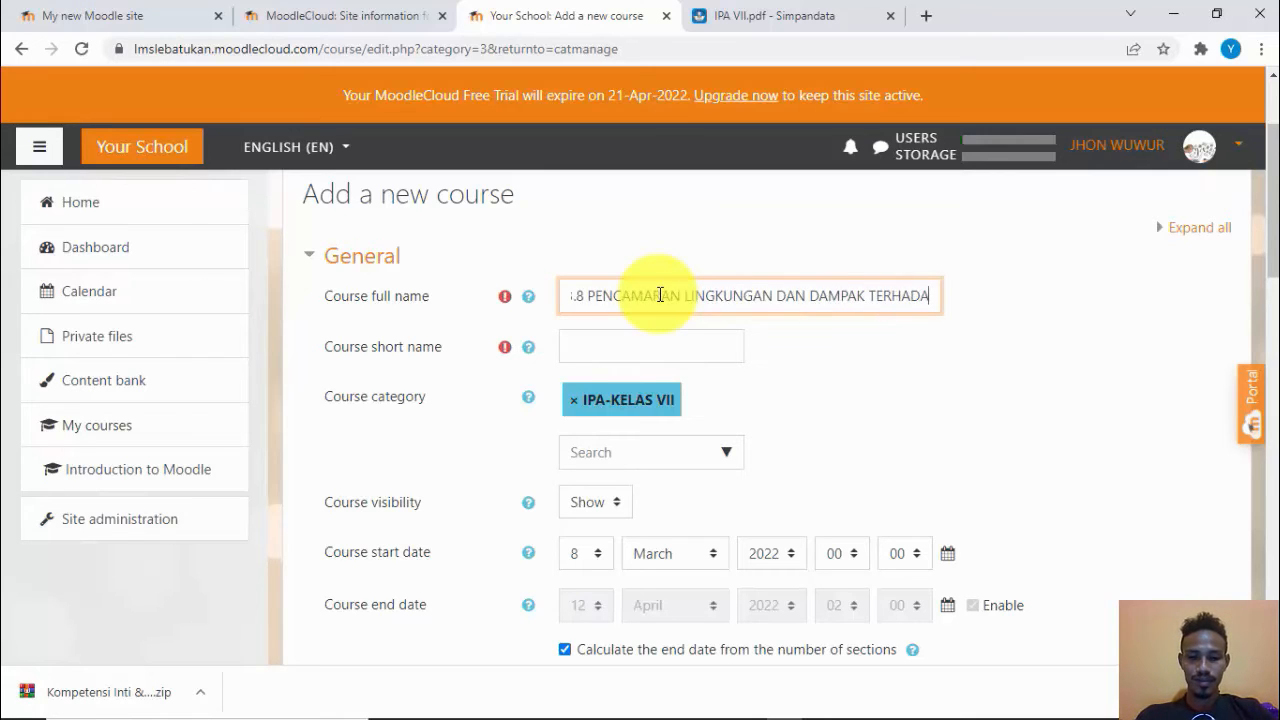
text(P EKOSD)
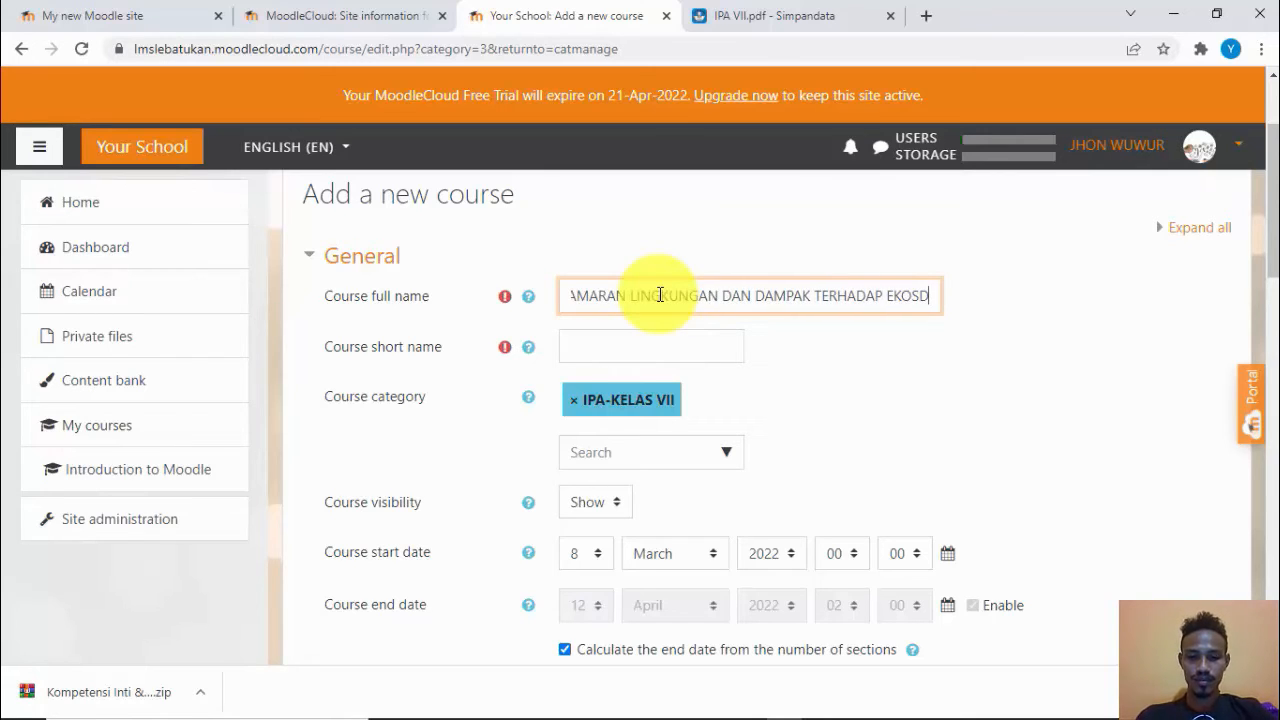
key(BackSpace)
key(BackSpace)
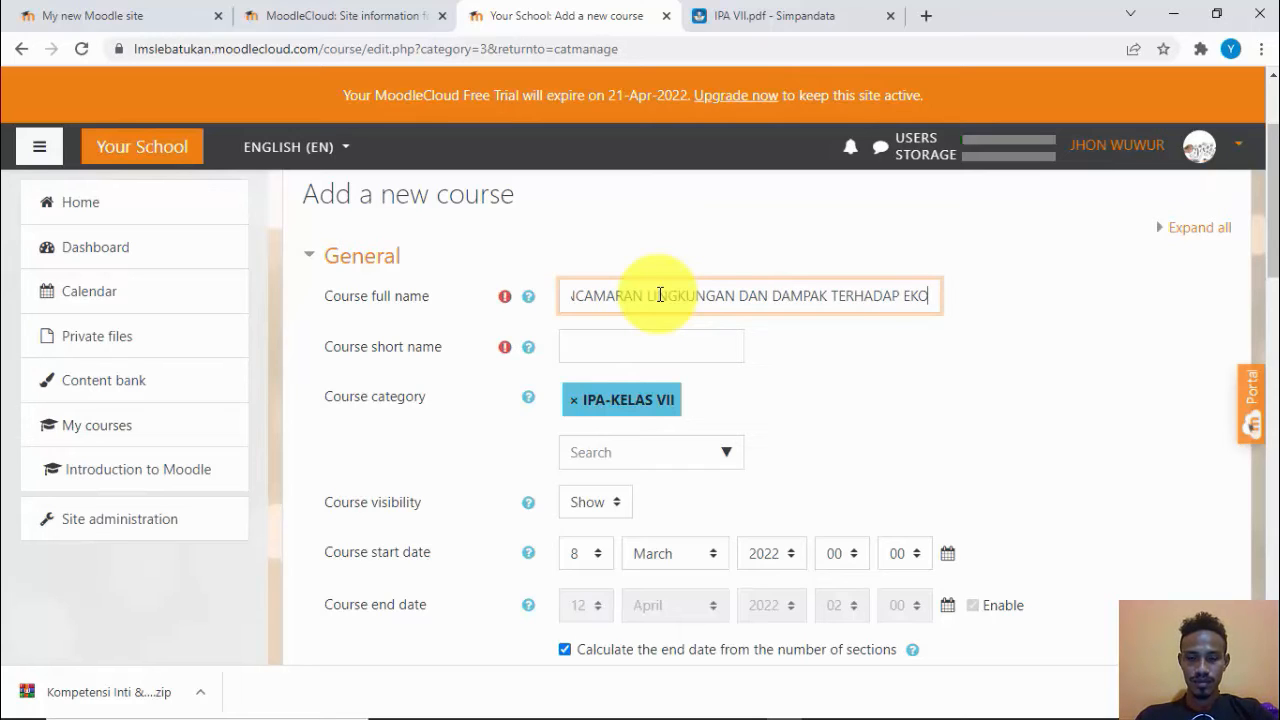
text(SISTEM)
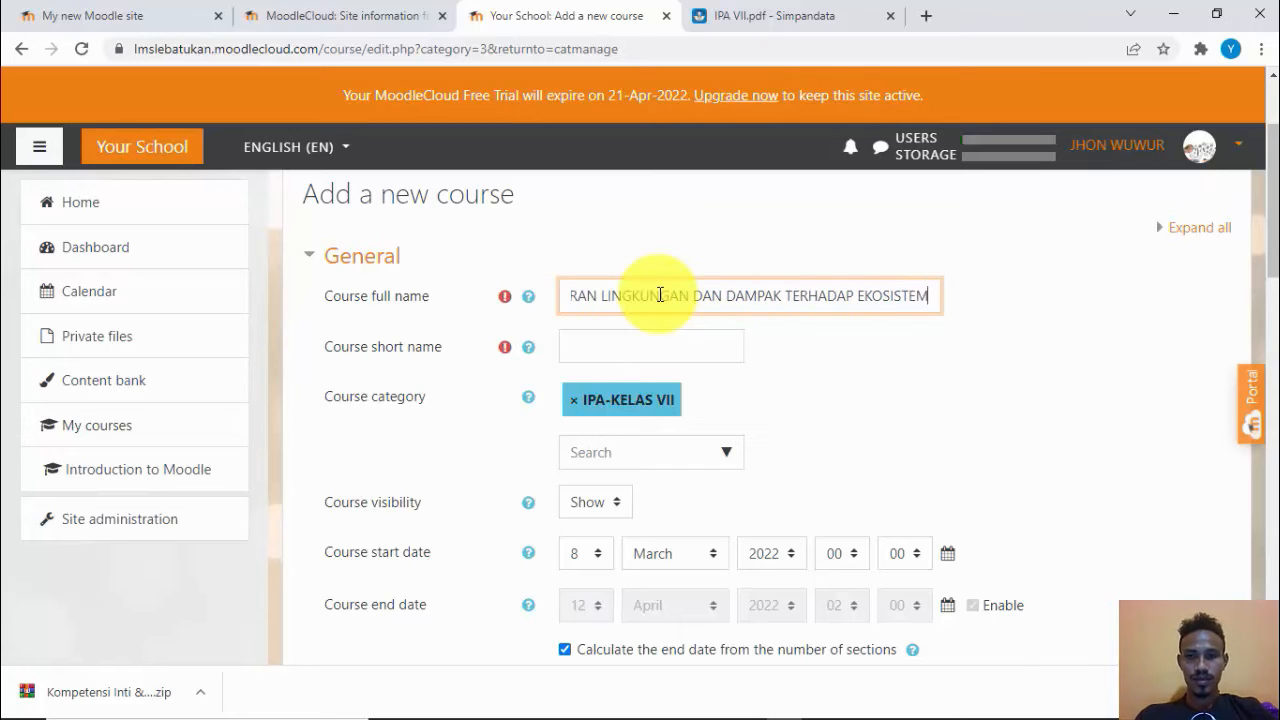
Set the course short name to Pencemaran Lingkungan, then save the course and return to category management.
click(591, 340)
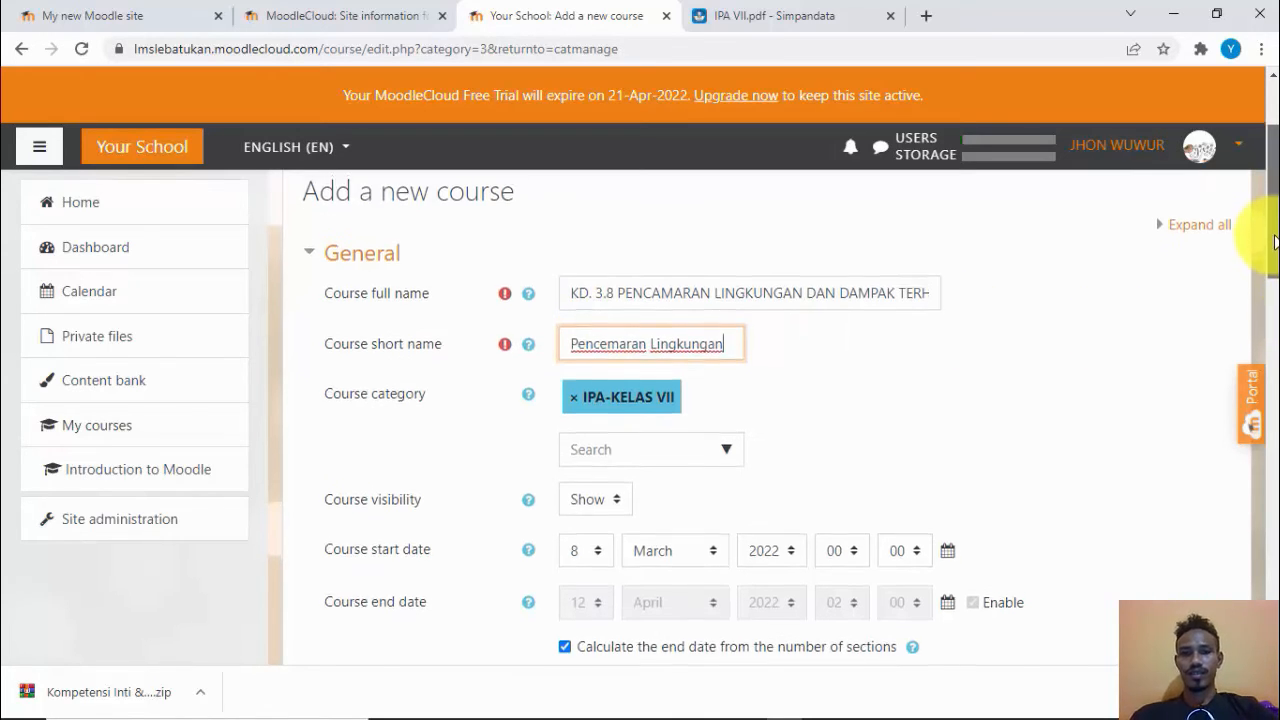
drag(1260, 229, 1264, 575)
click(655, 530)
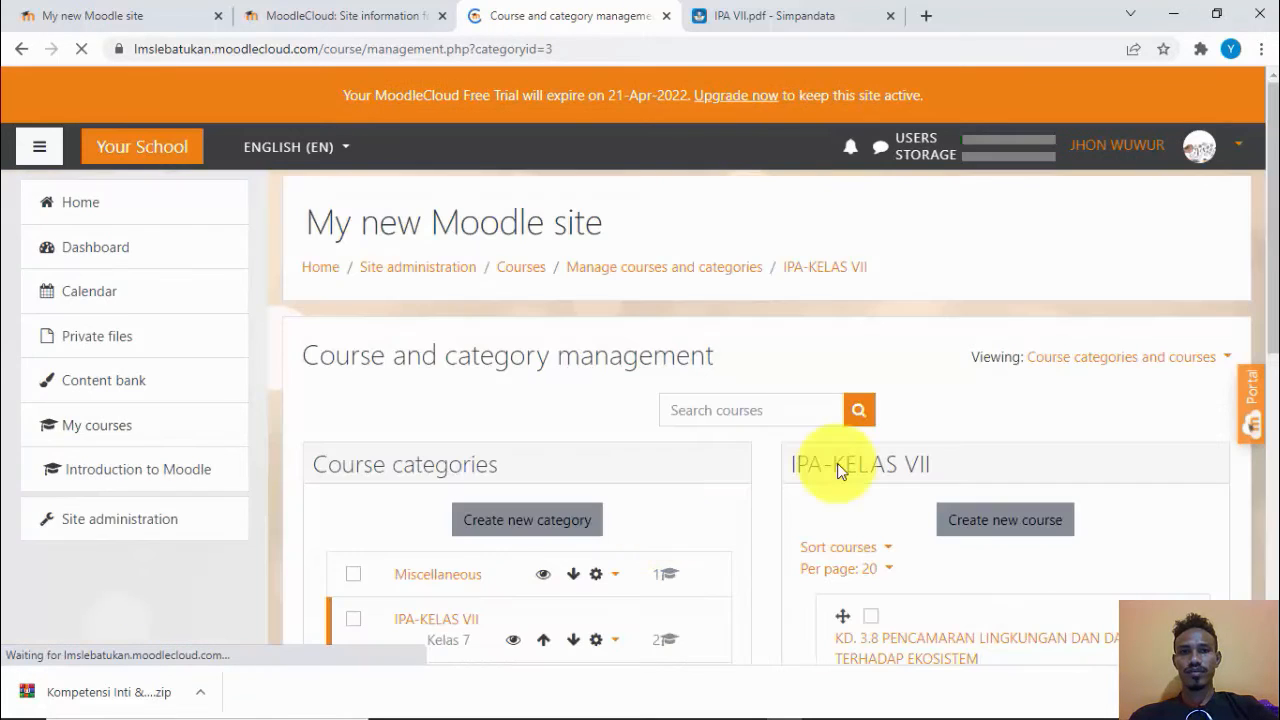
Review the course list of IPA-KELAS VII against the competencies in IPA VII.pdf, and look over the category list.
scroll(835, 480, down, 3)
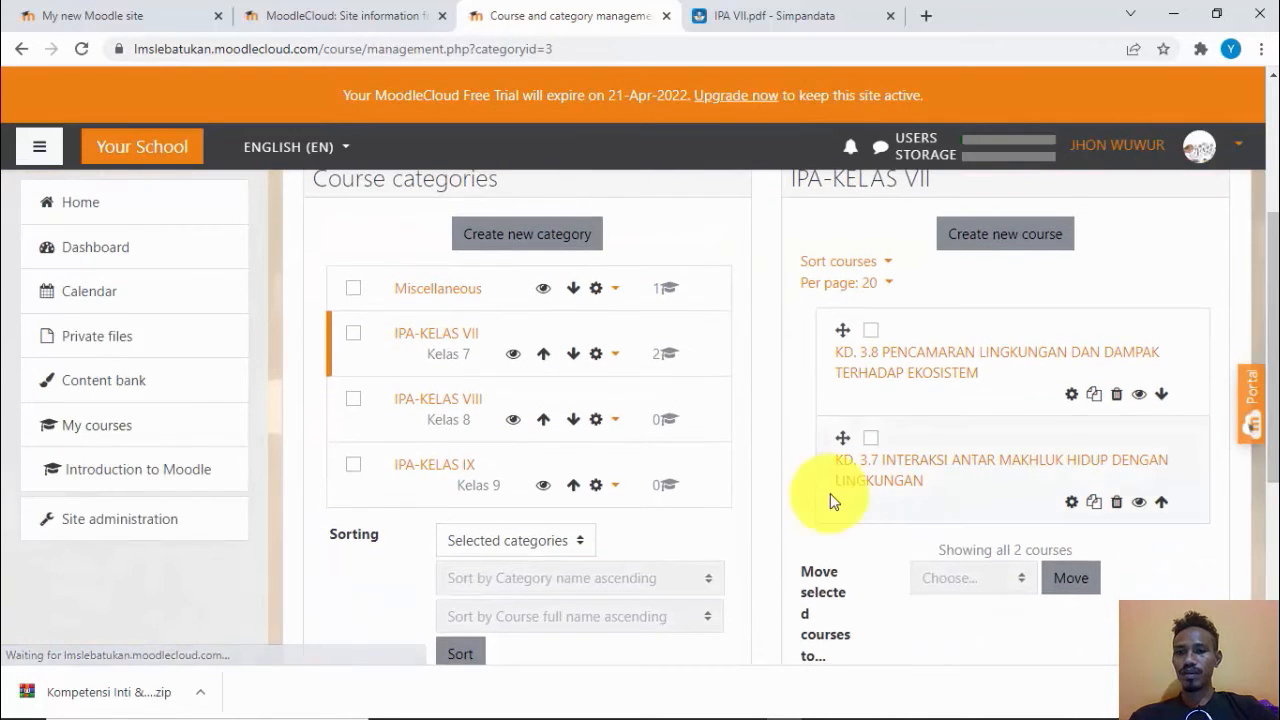
click(790, 18)
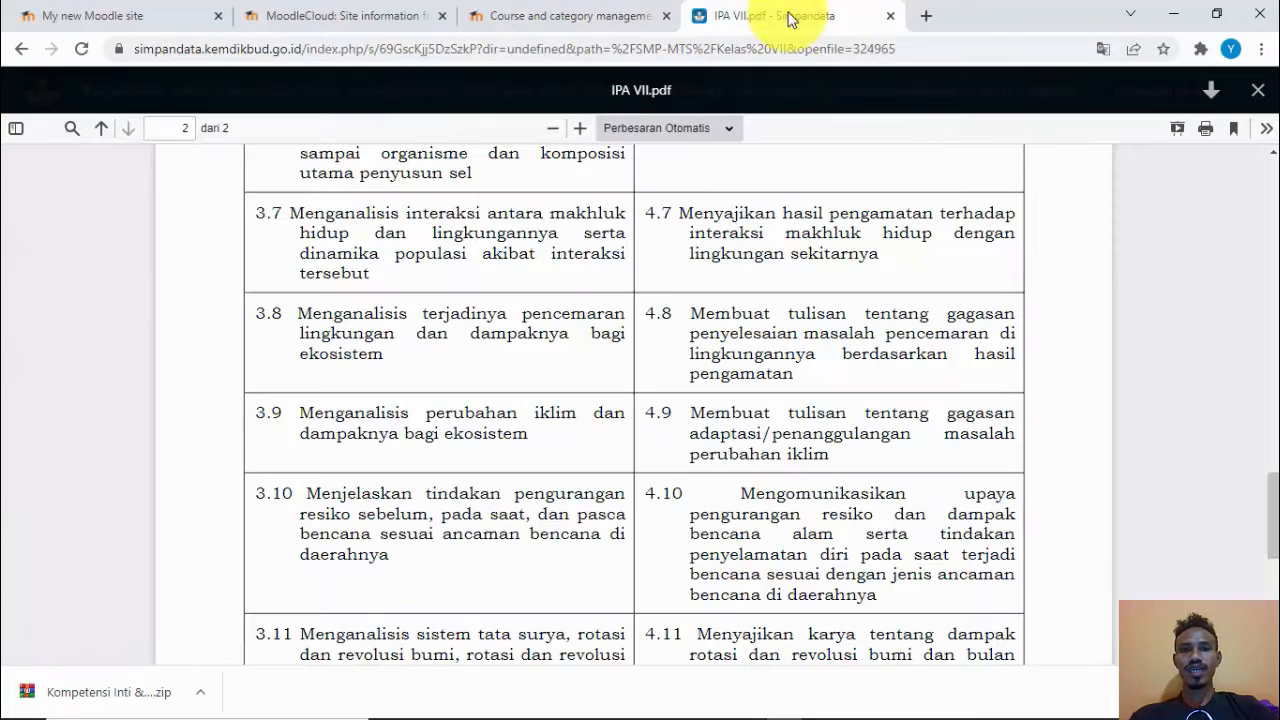
drag(1273, 488, 1250, 519)
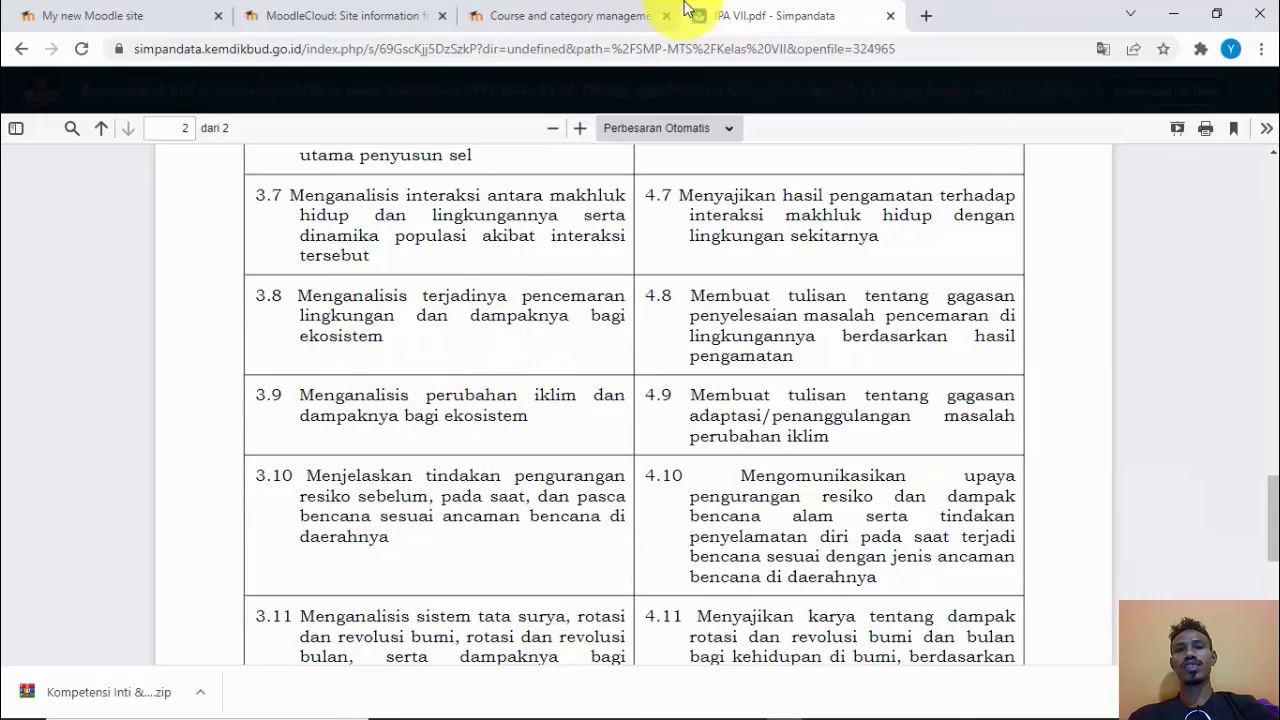
click(552, 18)
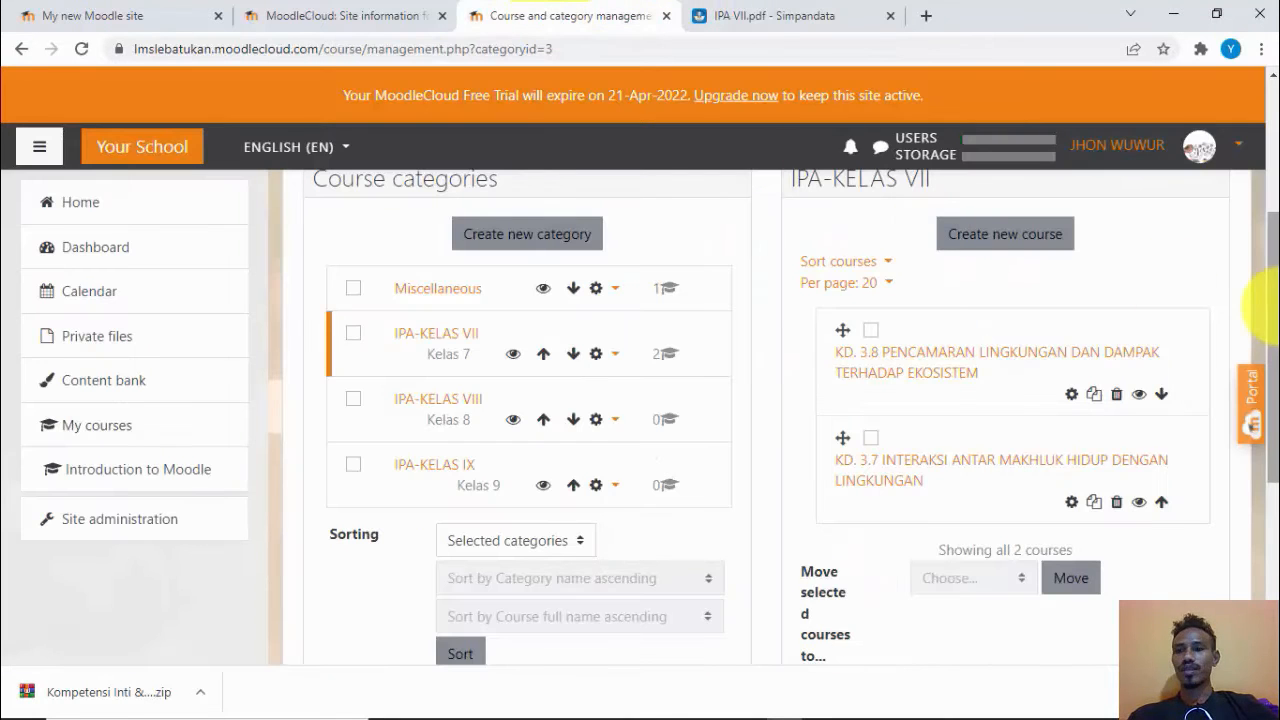
scroll(1265, 262, up, 1)
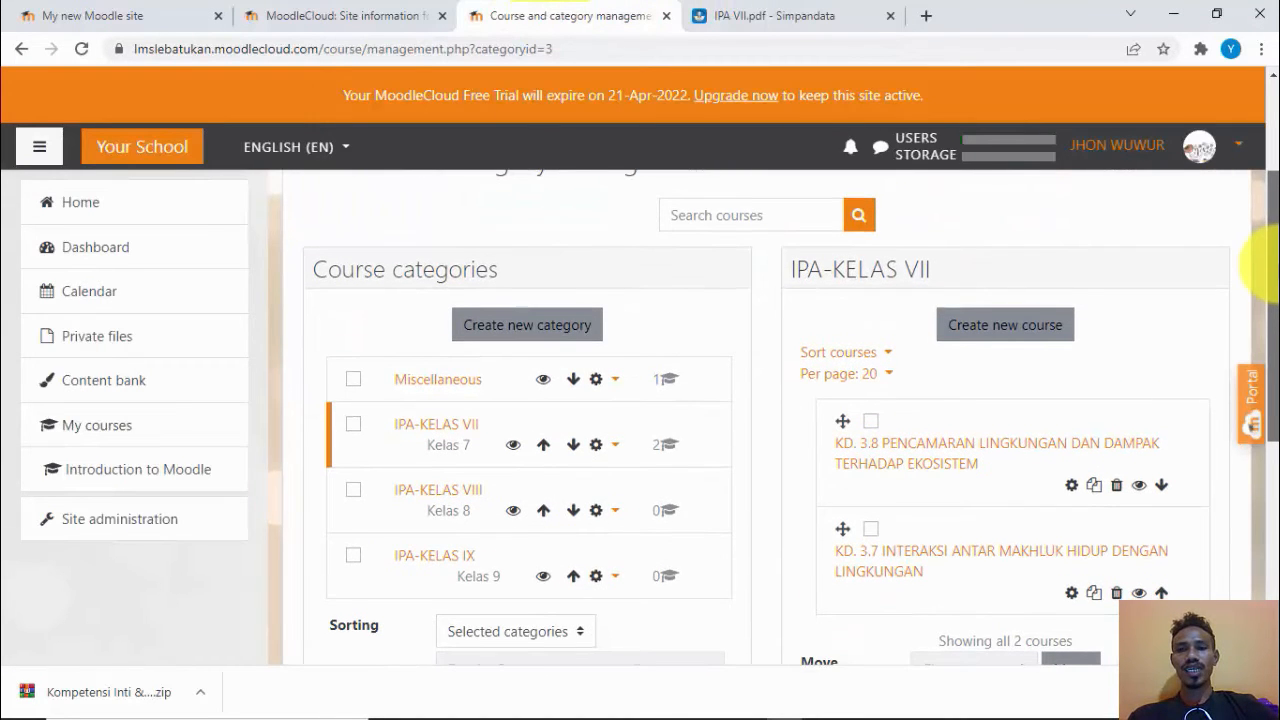
scroll(1262, 258, down, 2)
scroll(1264, 262, up, 1)
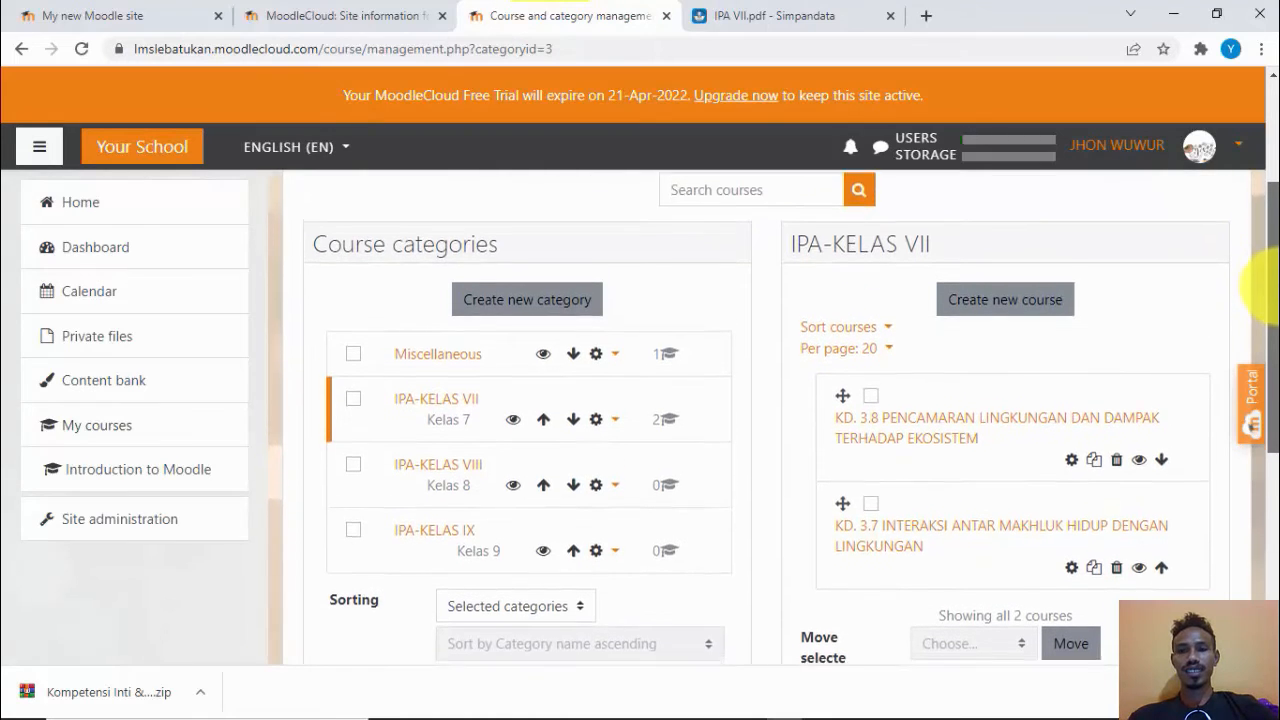
scroll(1263, 300, down, 1)
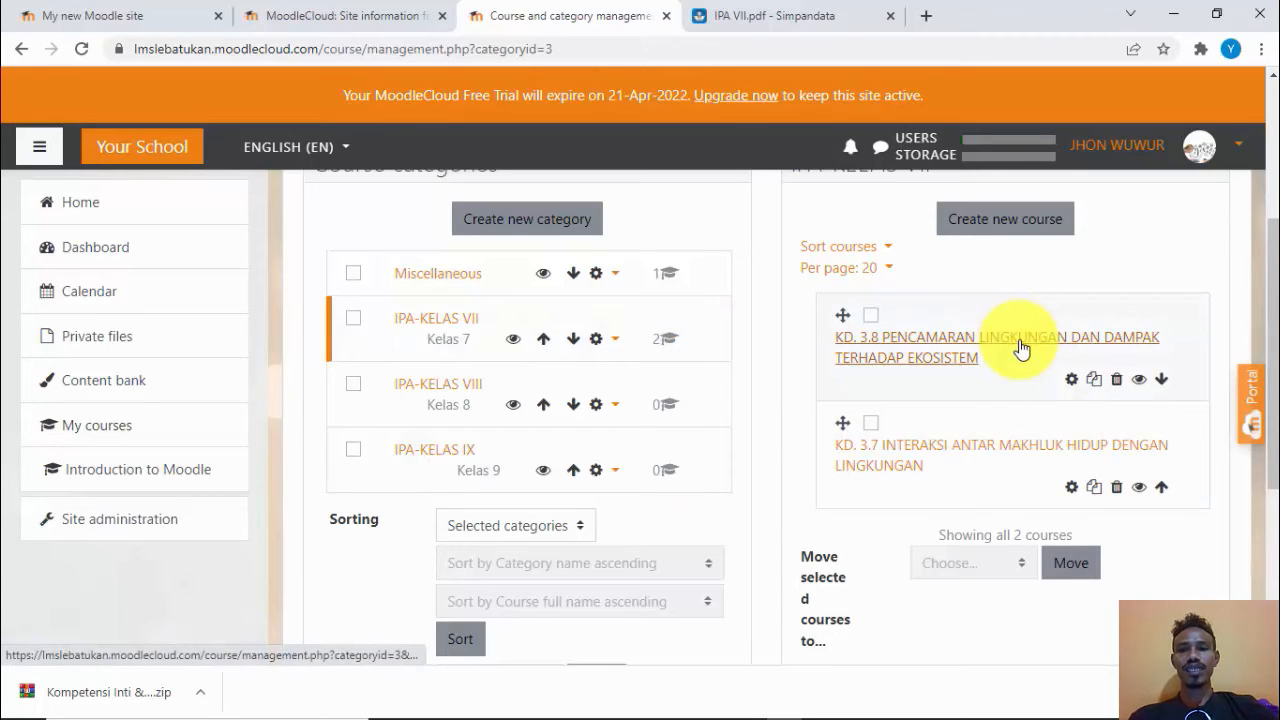
mouse_move(1275, 325)
mouse_down()
mouse_move(1275, 307)
mouse_move(1275, 343)
mouse_up()
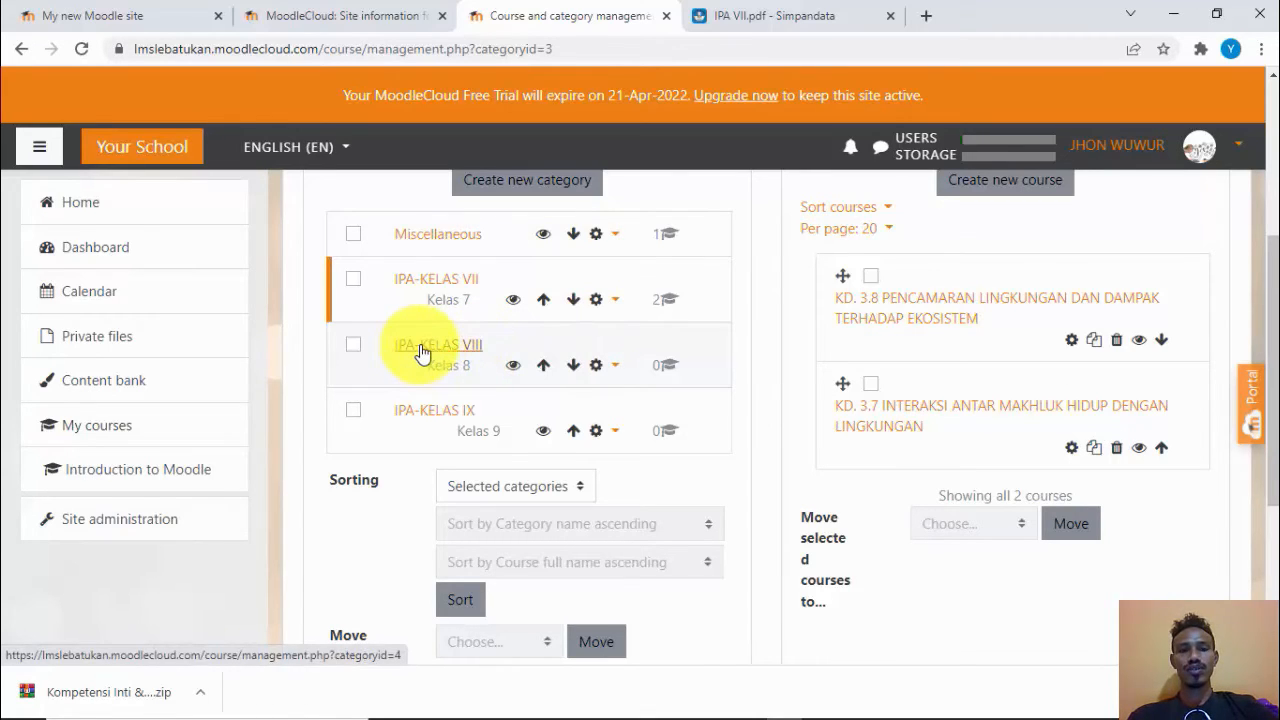
scroll(1268, 358, up, 1)
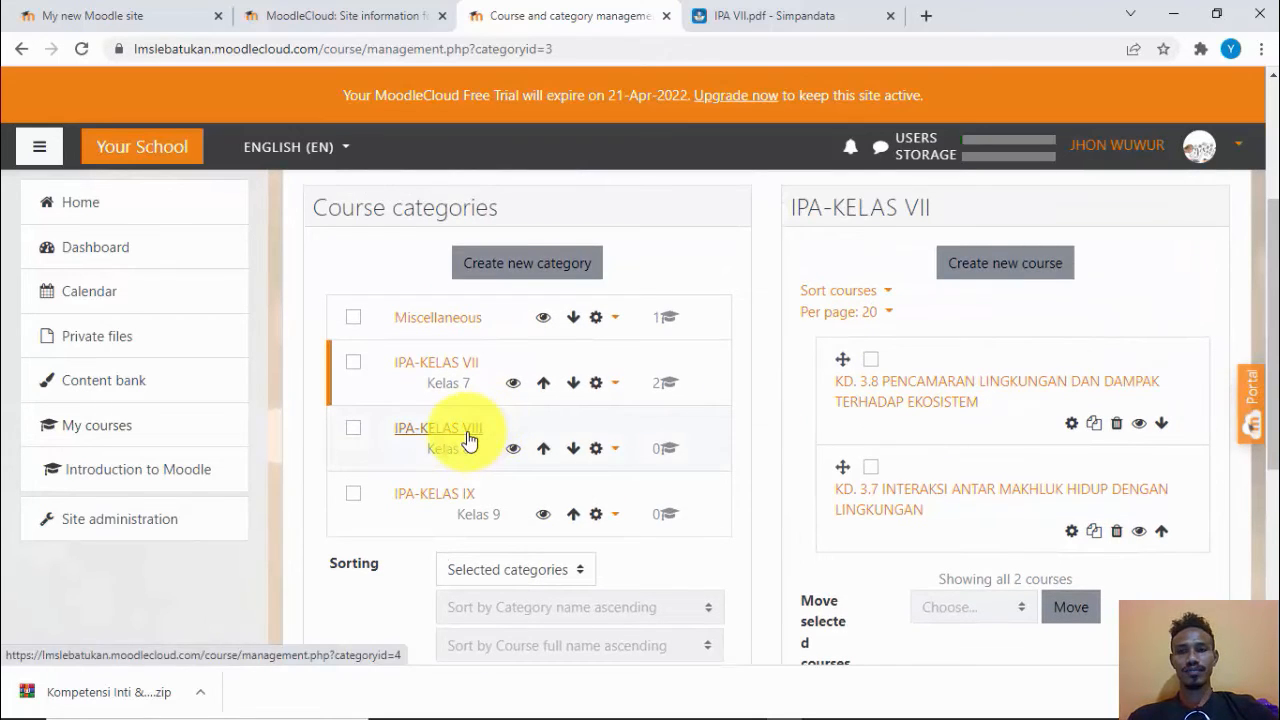
Open the IPA-KELAS VIII category and start a new course in it.
click(467, 436)
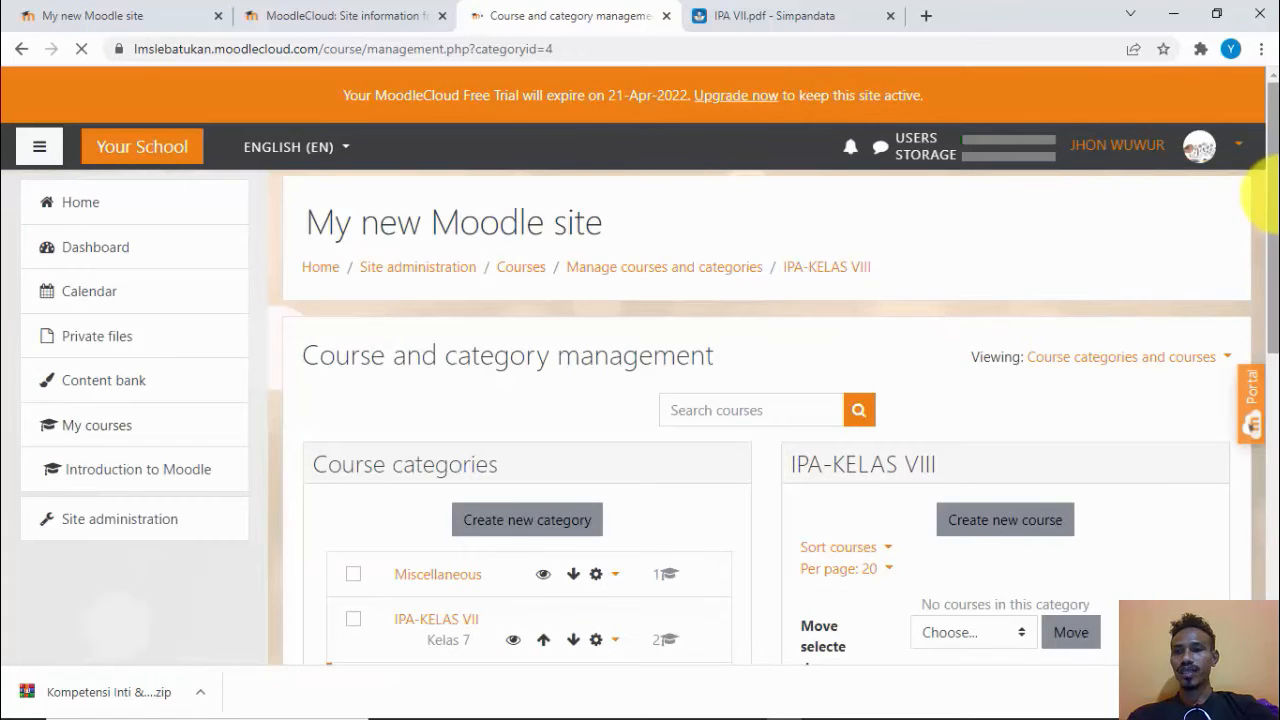
drag(1266, 196, 1263, 274)
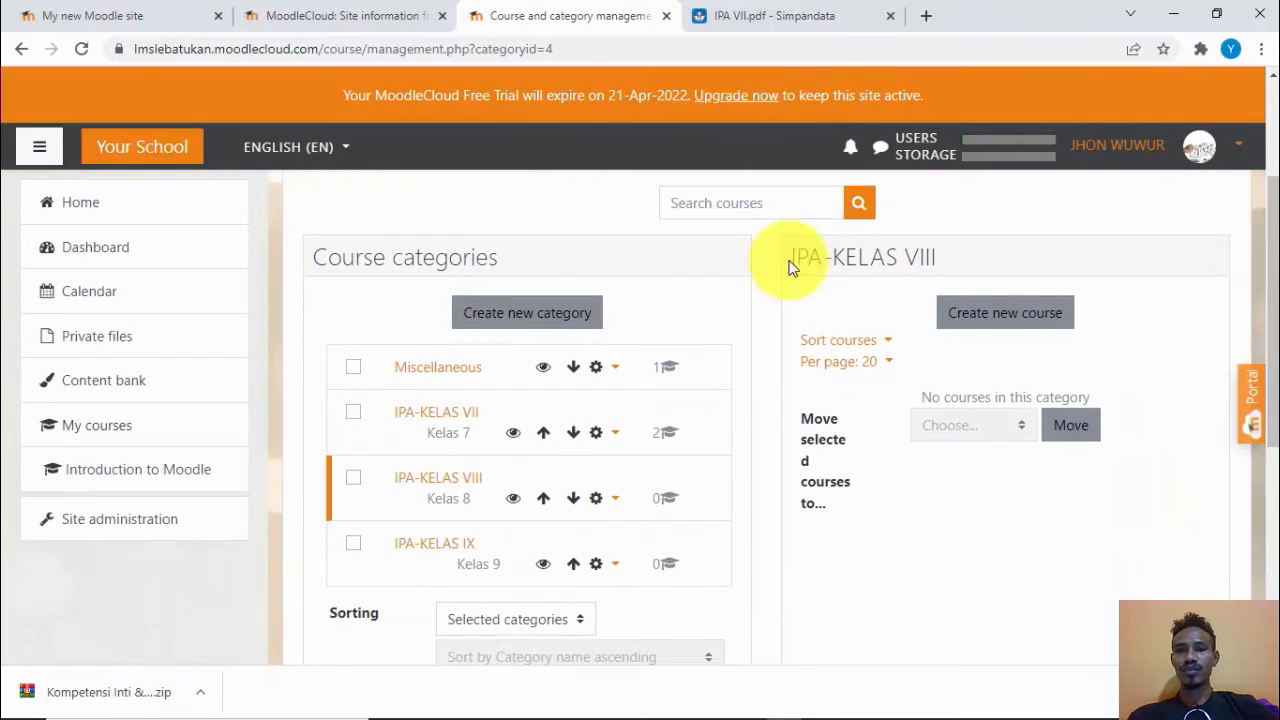
drag(794, 257, 955, 260)
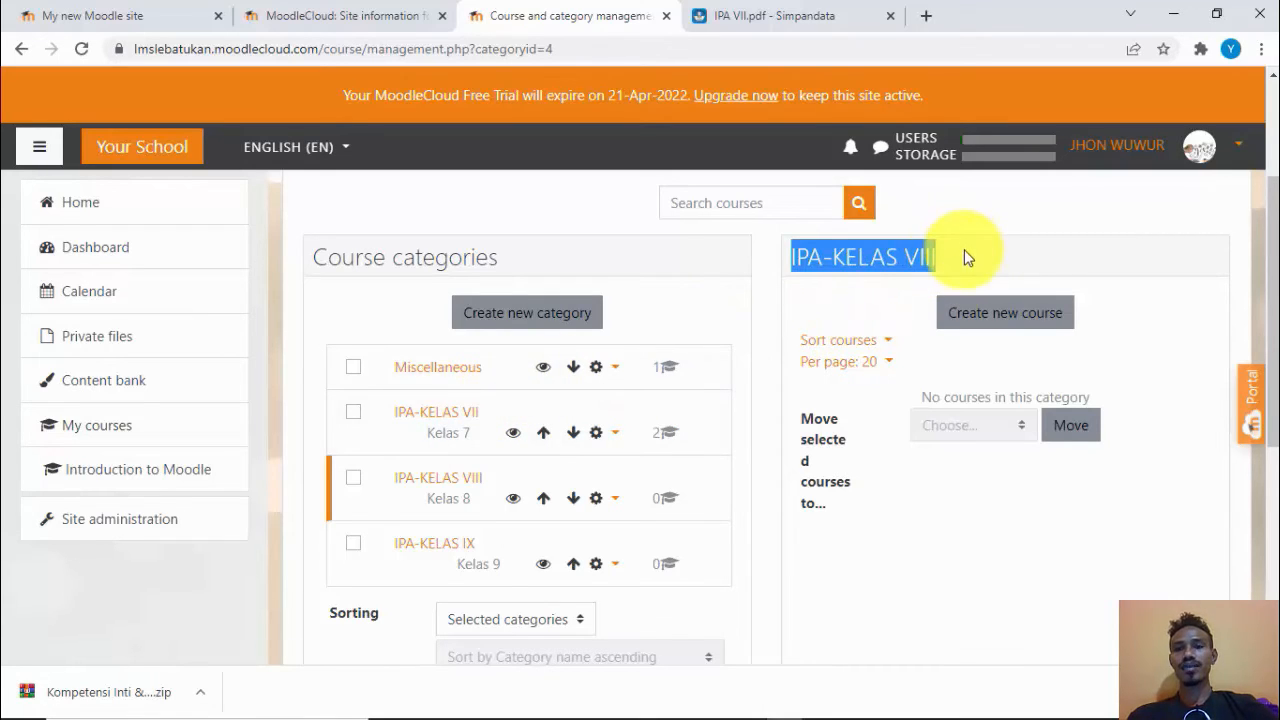
double_click(868, 257)
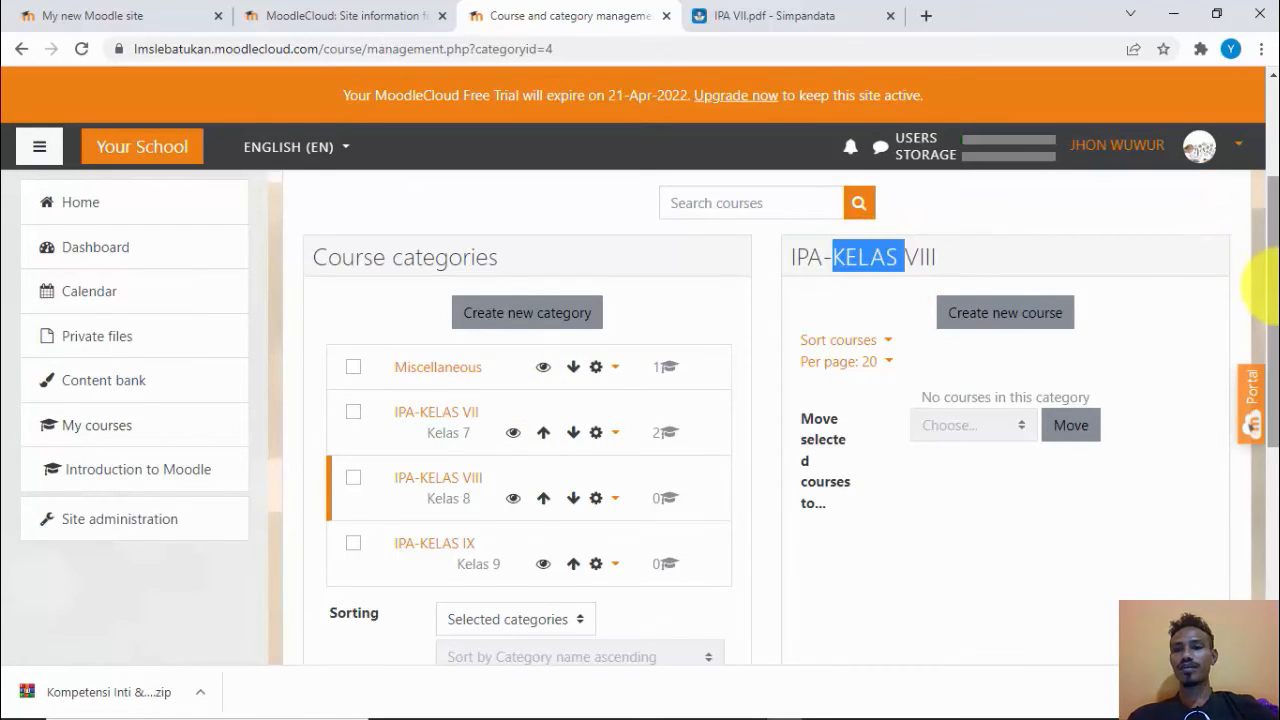
scroll(1260, 260, up, 1)
drag(1276, 250, 1275, 240)
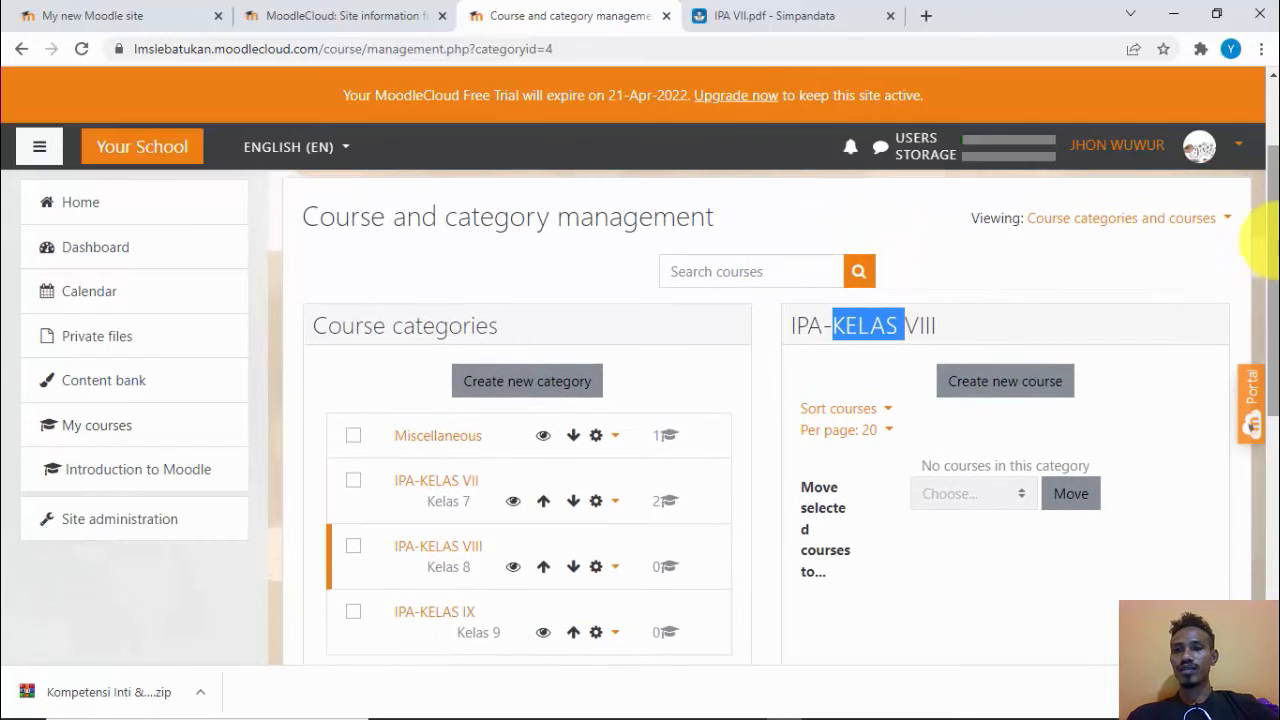
click(1008, 385)
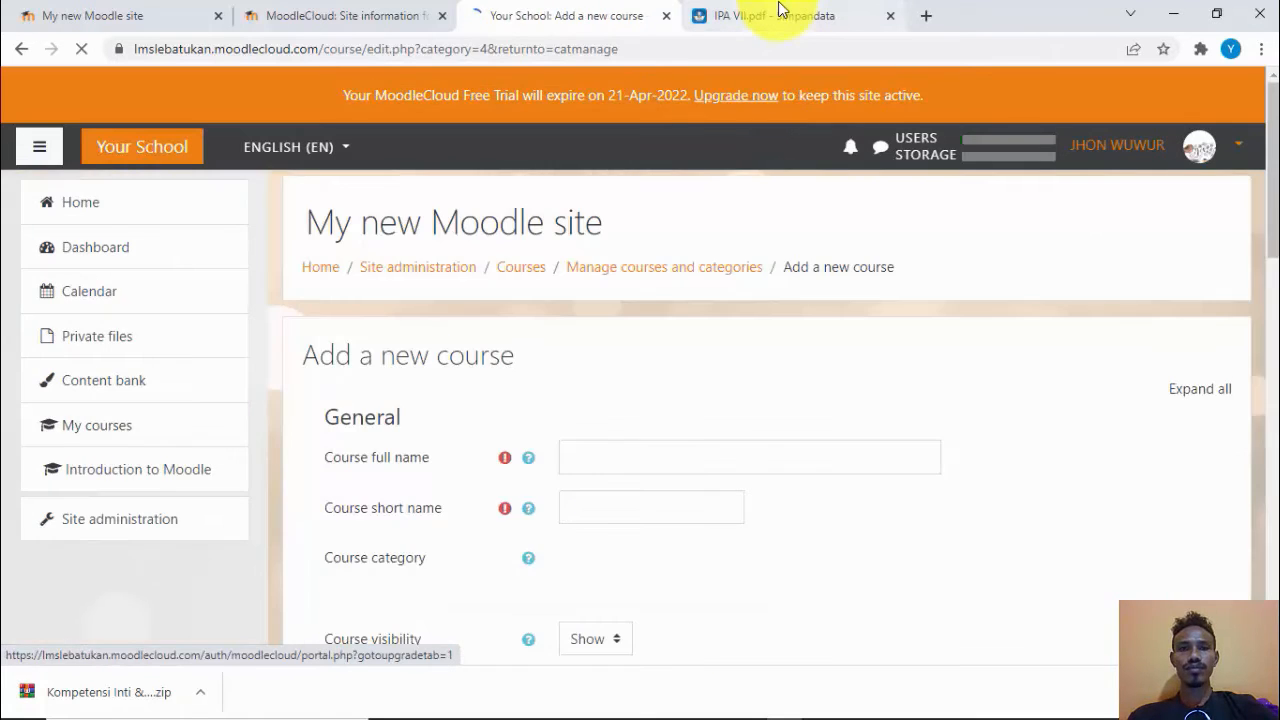
Switch to the Simpandata site, close IPA VII.pdf and go back to the SMP-MTS list of class folders.
click(781, 12)
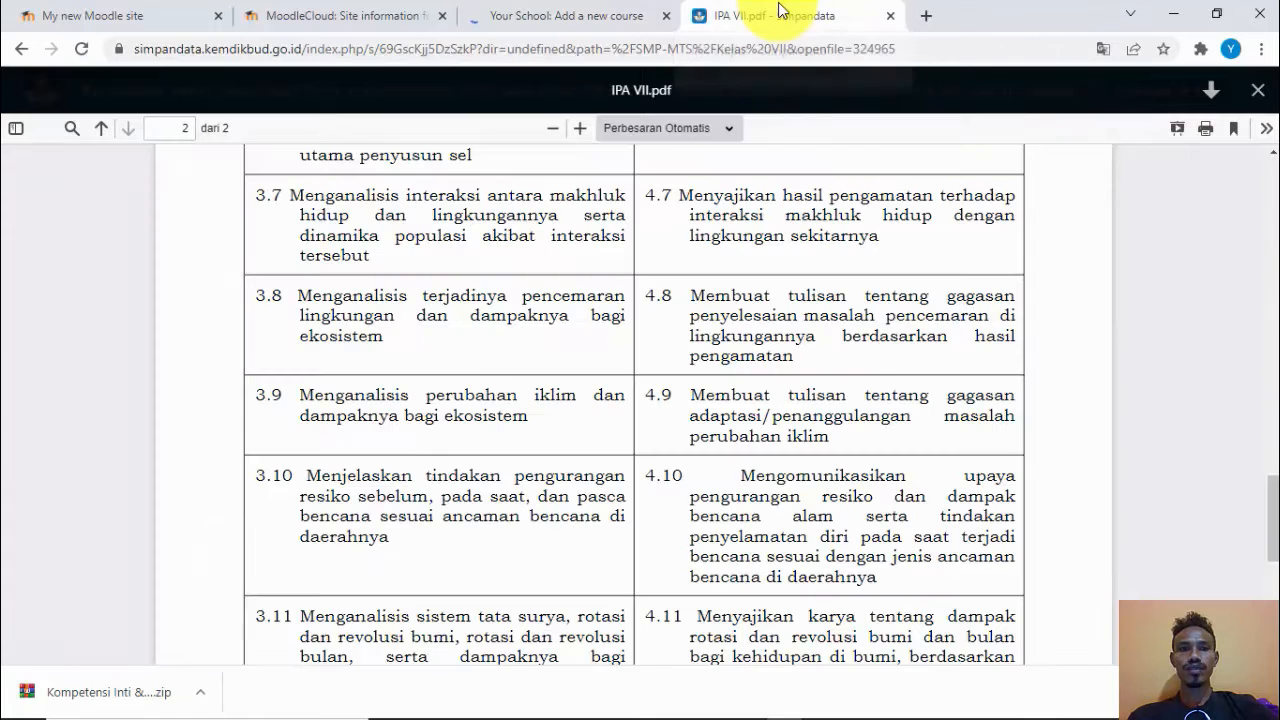
click(26, 53)
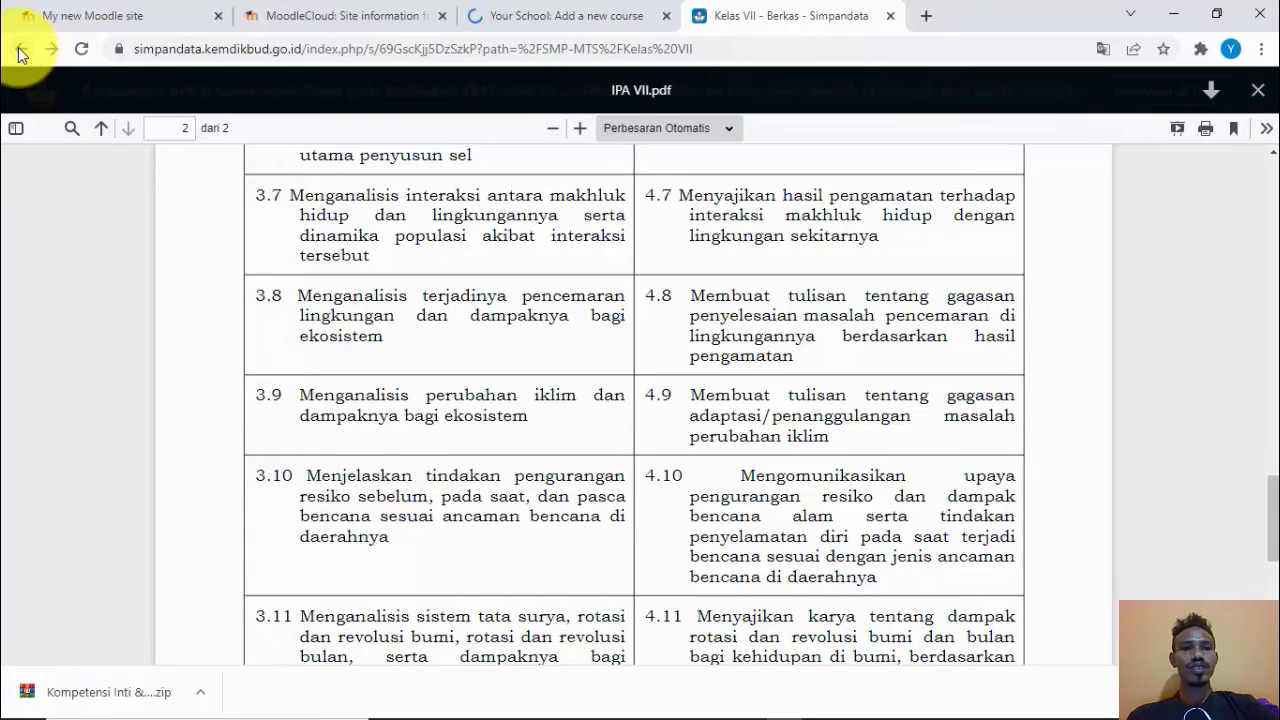
click(22, 54)
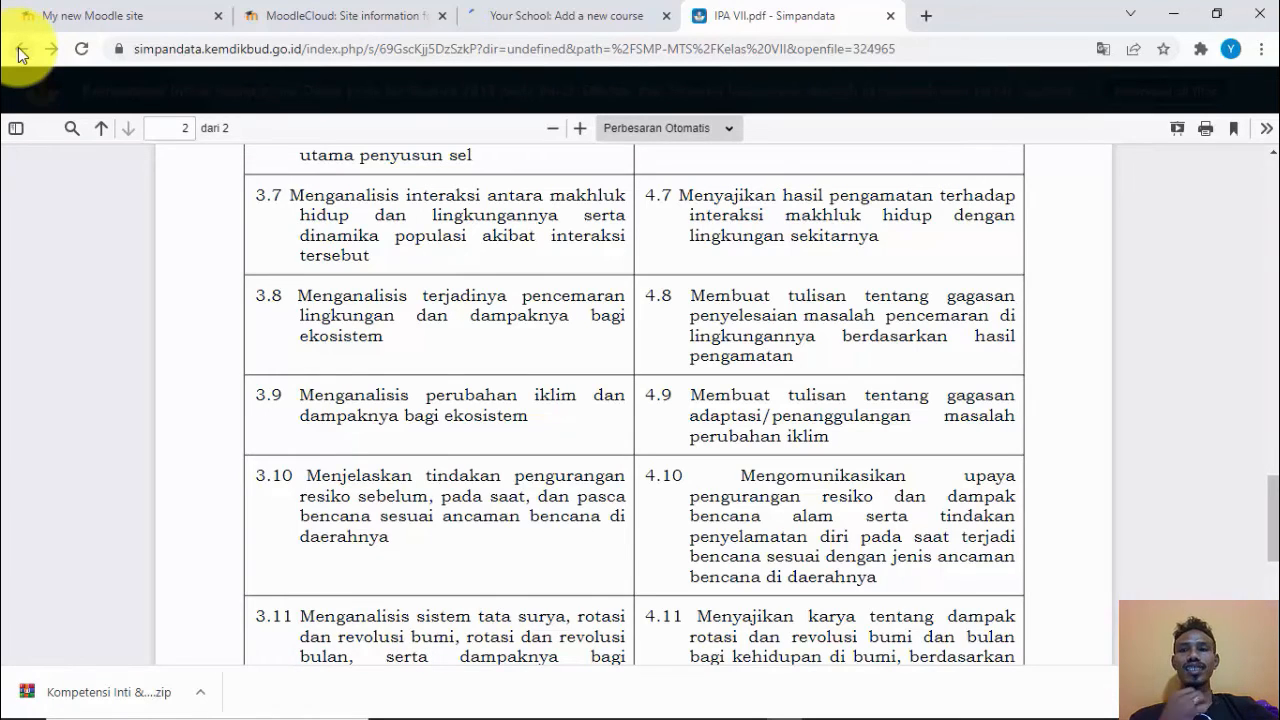
click(22, 54)
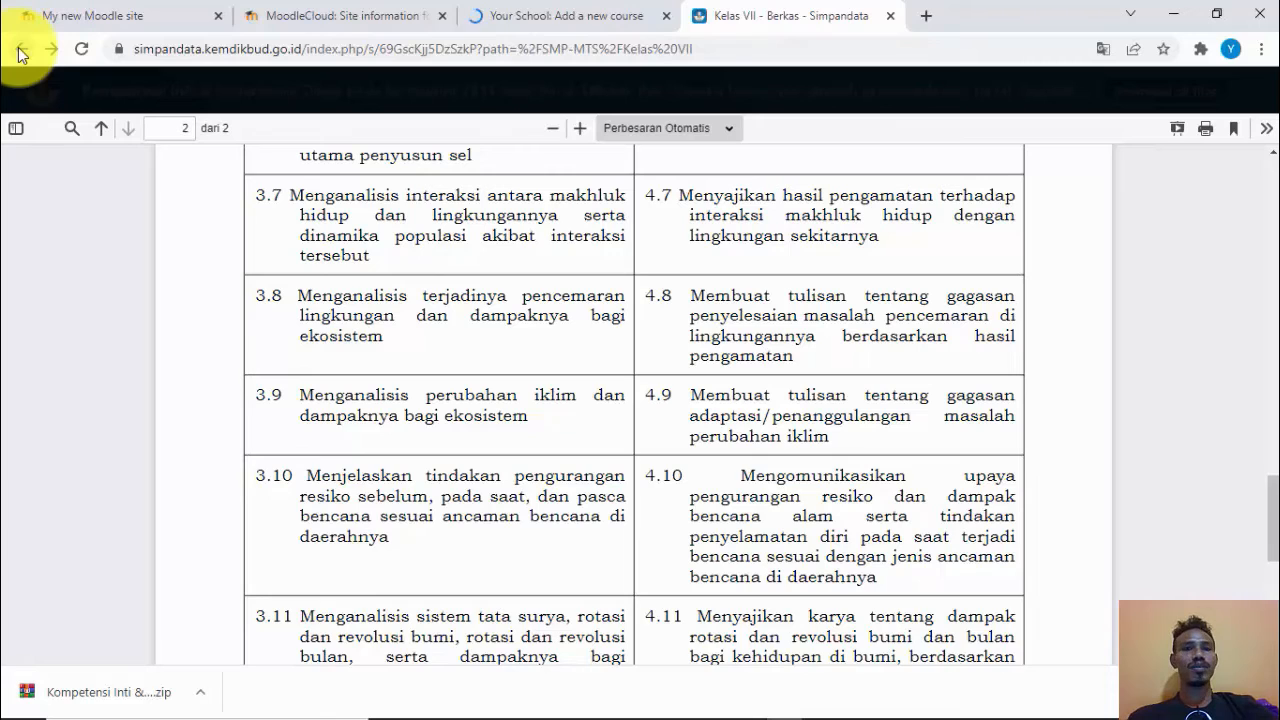
click(593, 12)
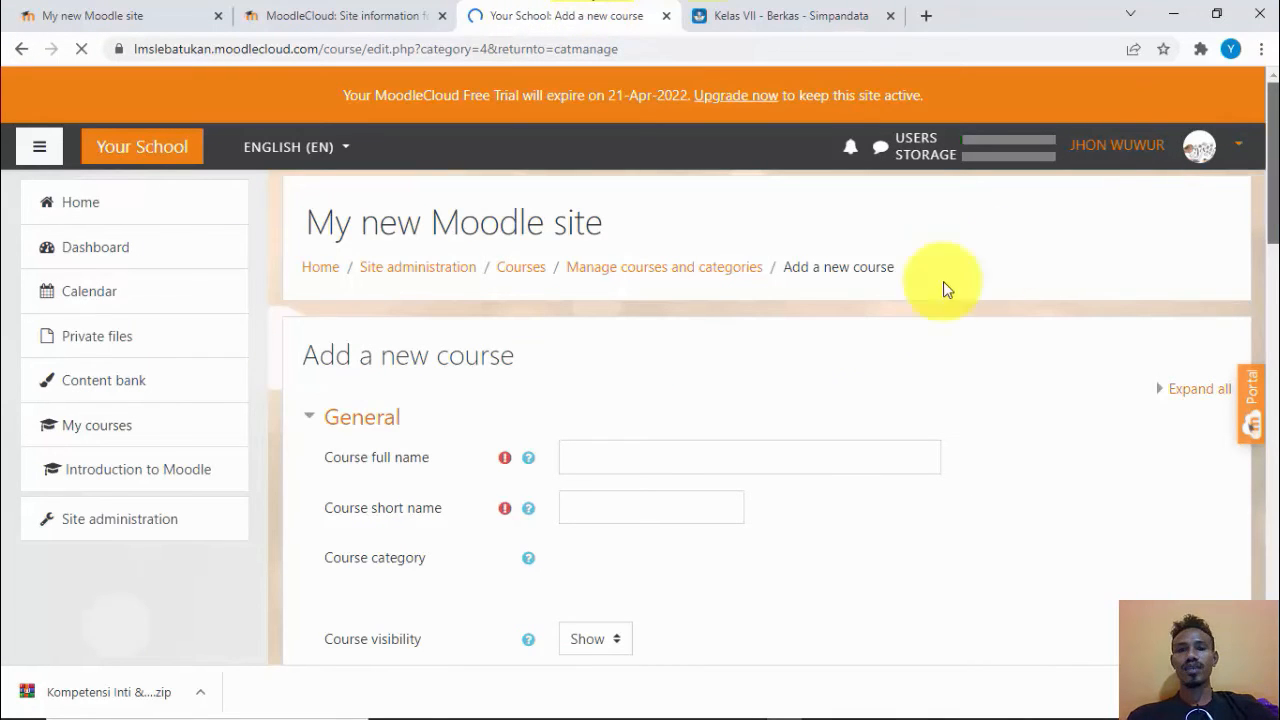
click(616, 459)
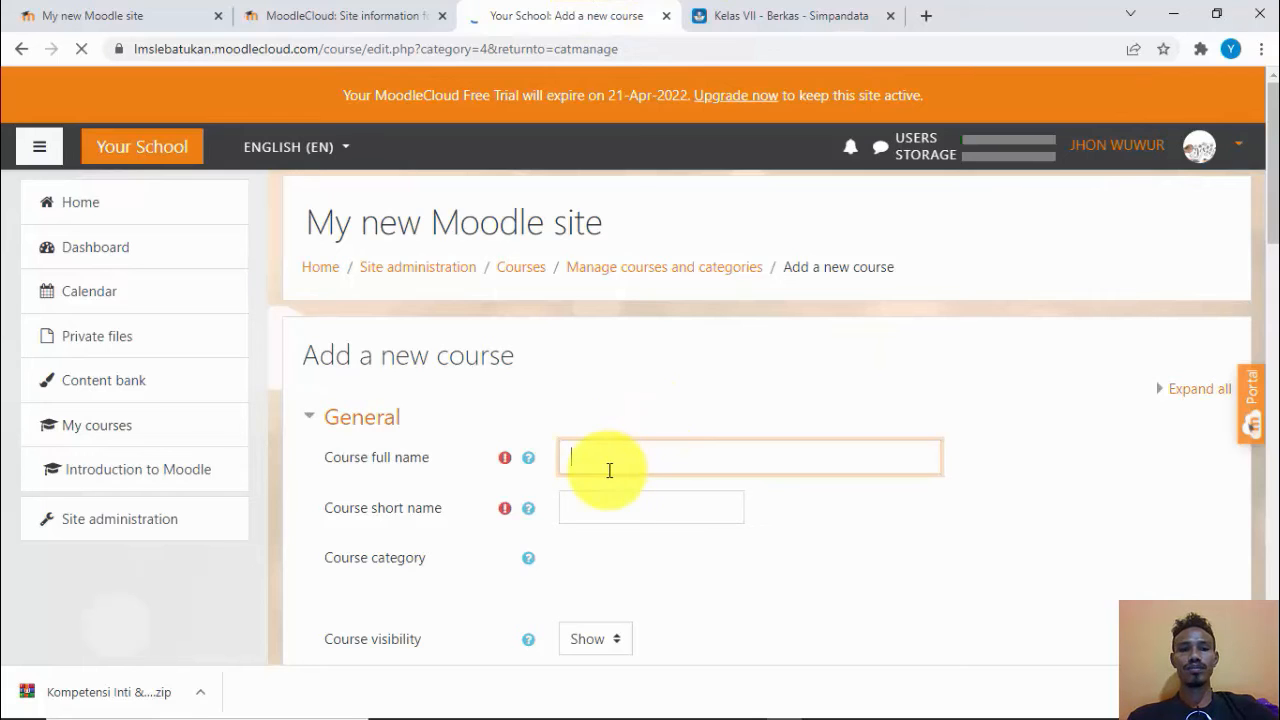
click(817, 12)
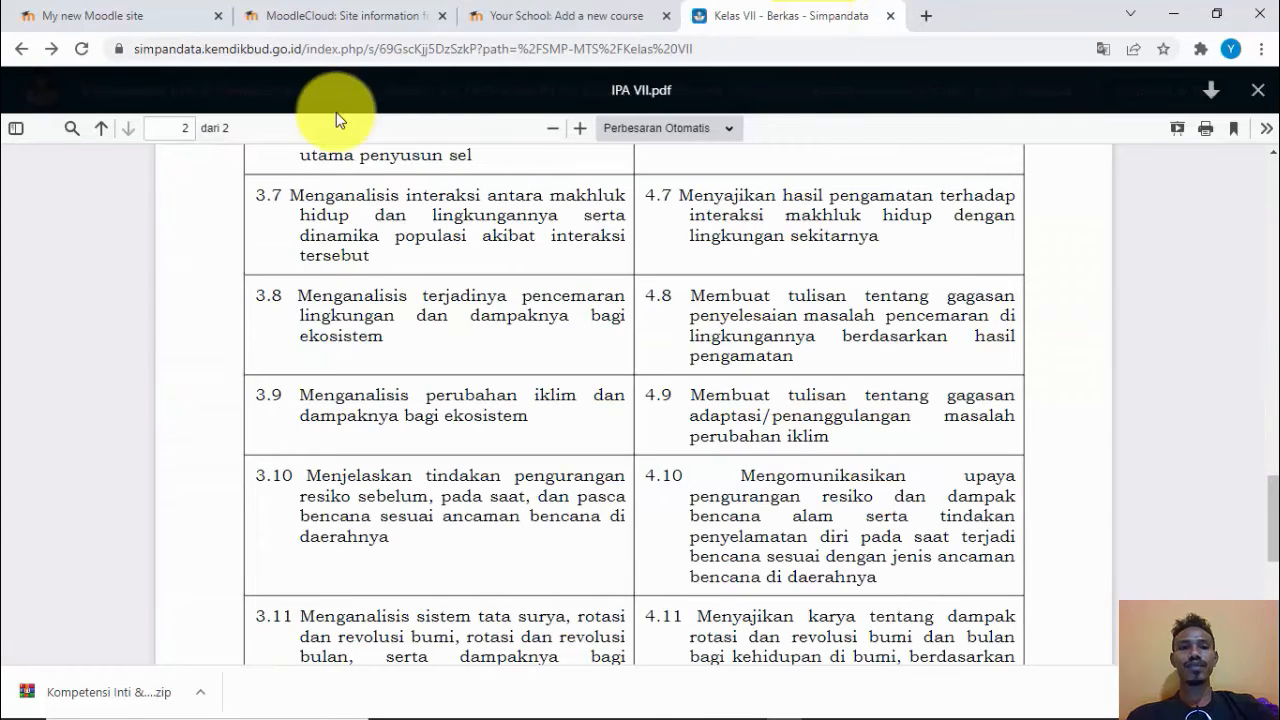
click(22, 50)
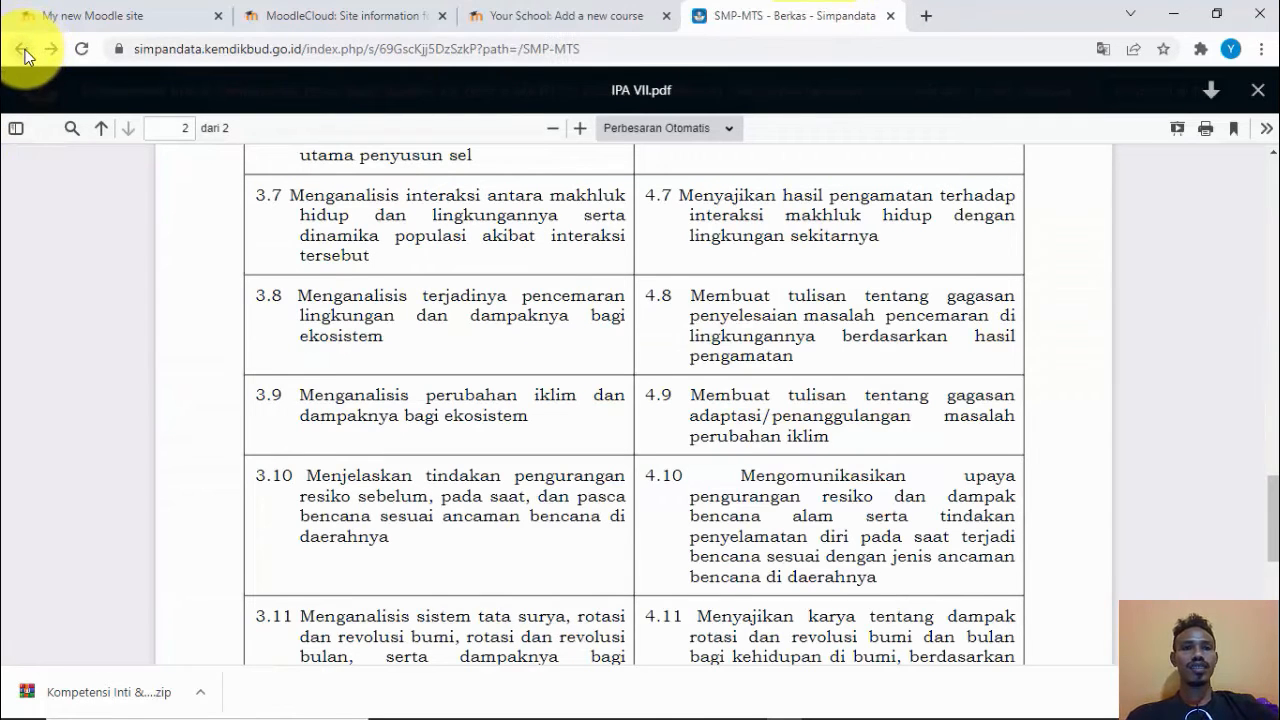
click(1257, 92)
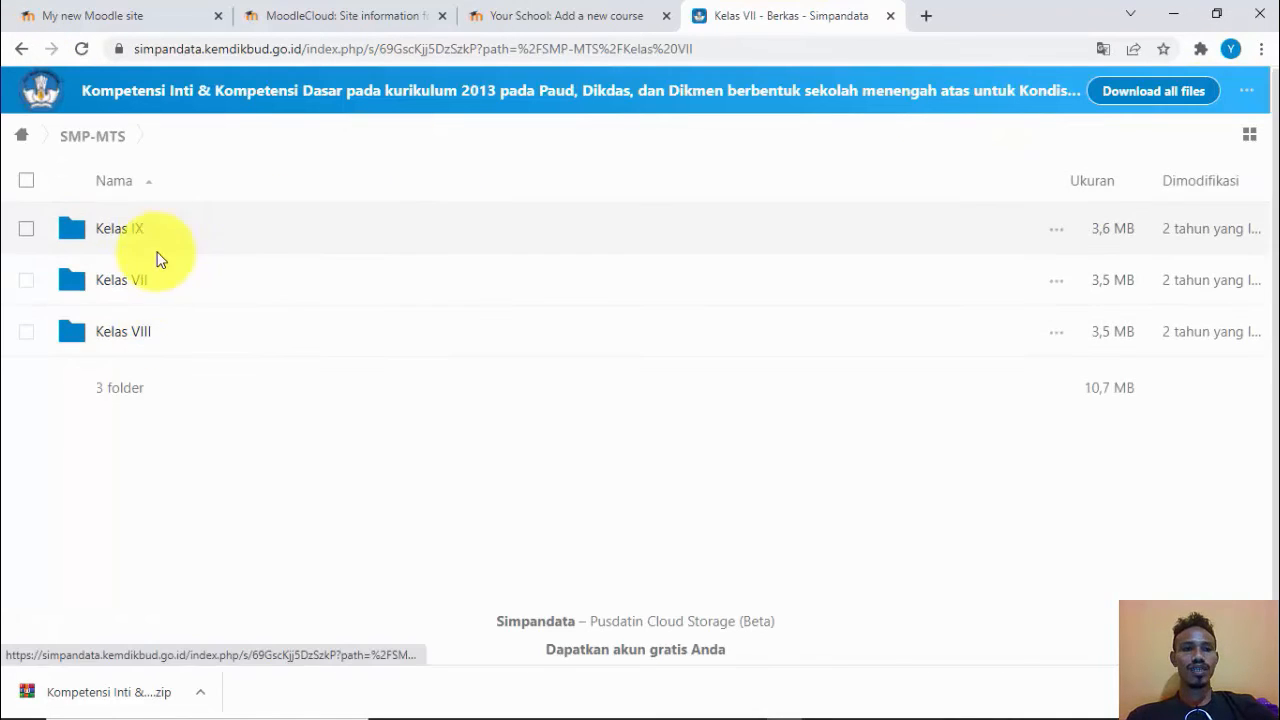
Open IPA VIII.pdf from the Kelas VIII folder and highlight the text of basic competency 3.8 on page 2.
click(140, 331)
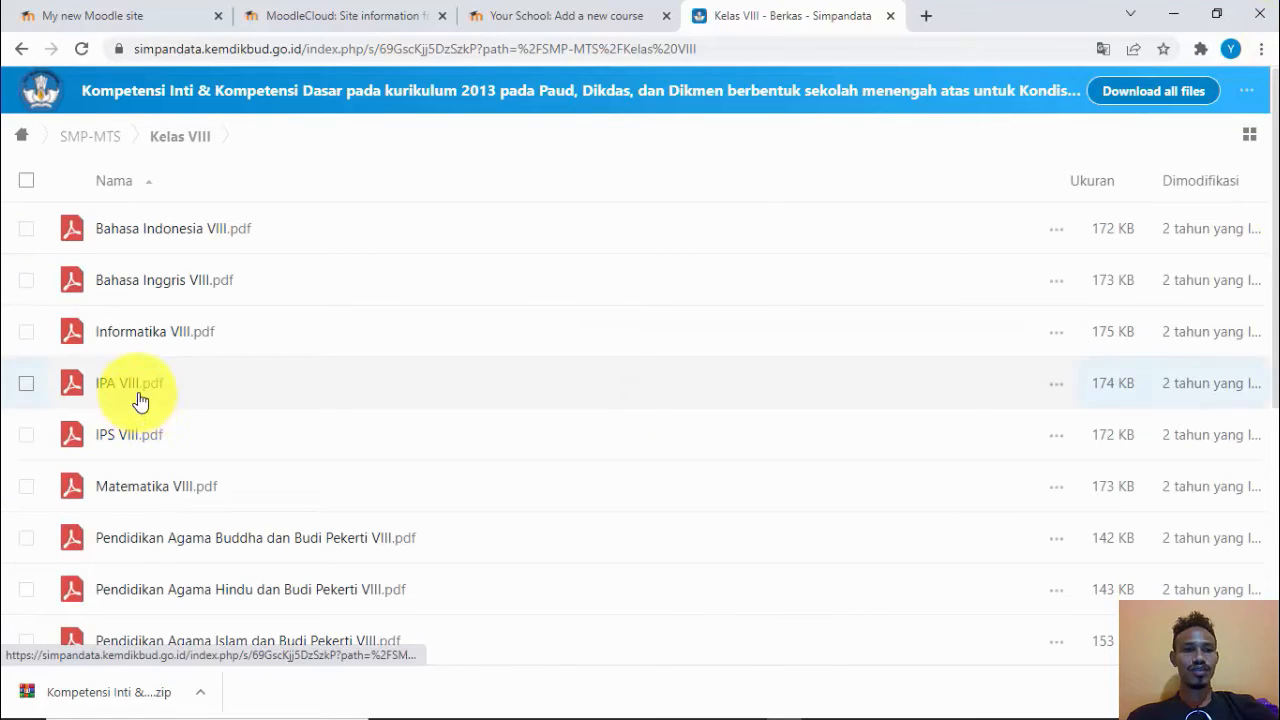
click(139, 398)
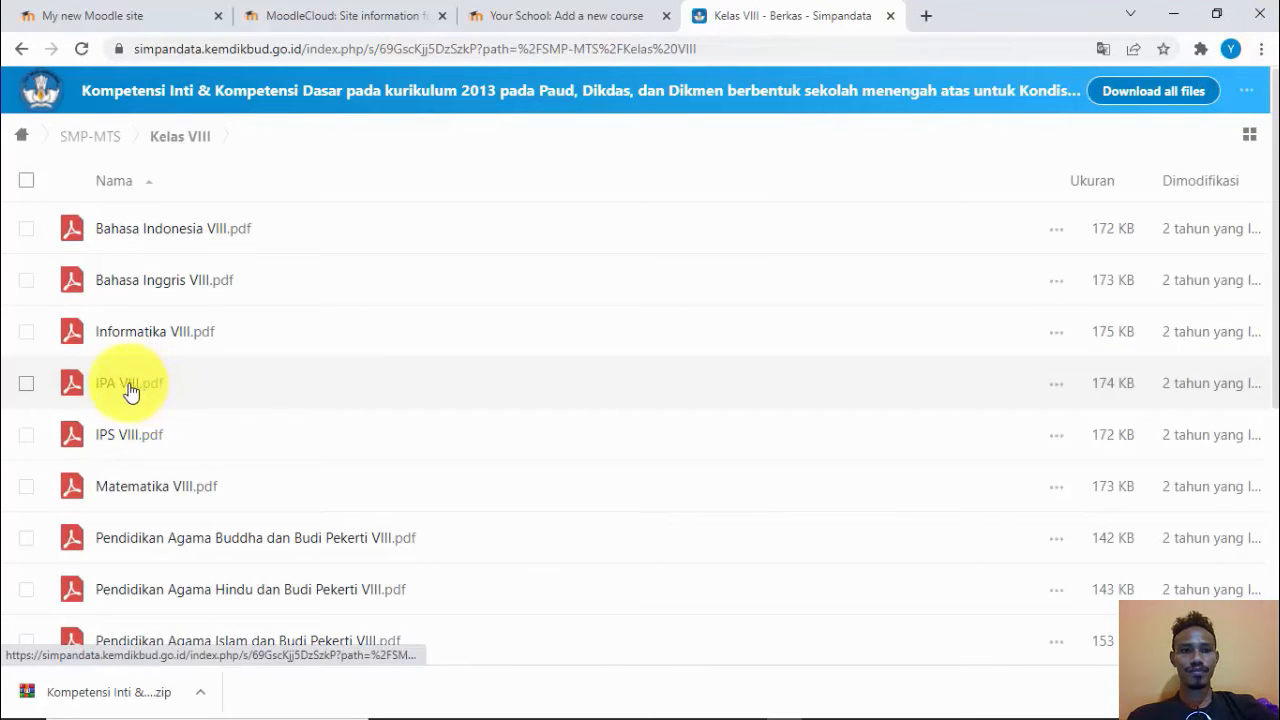
click(123, 387)
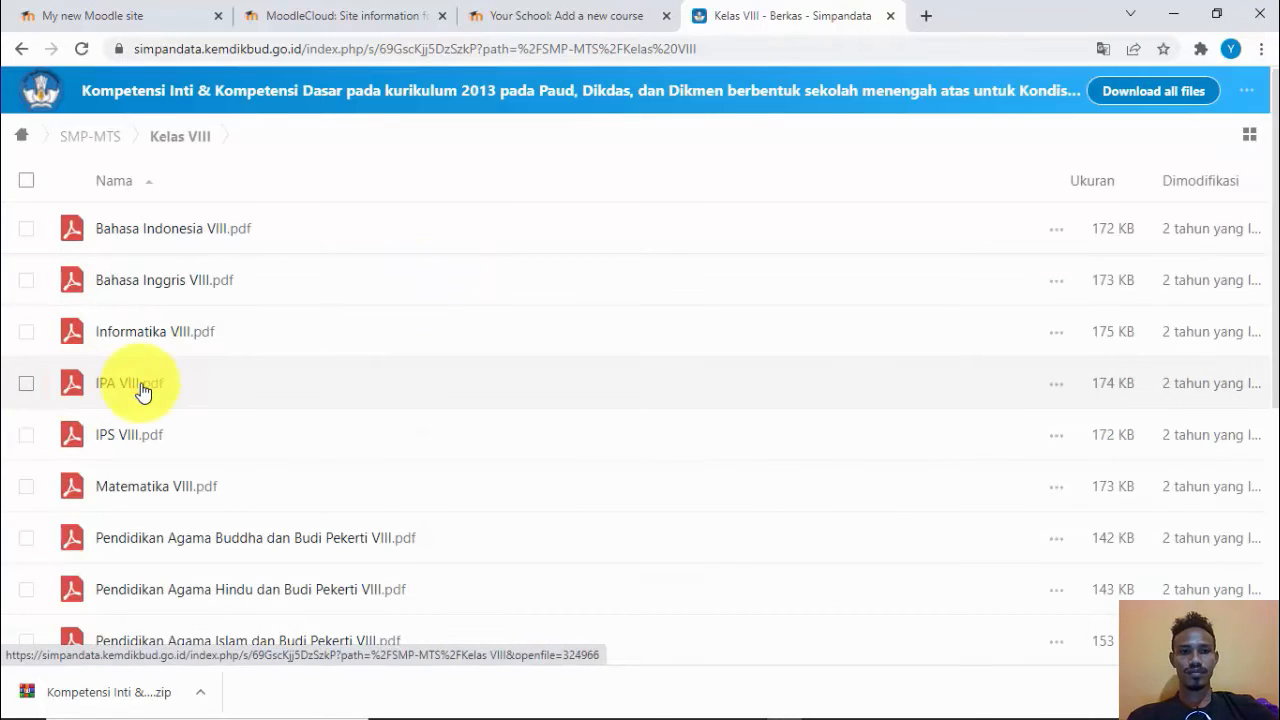
click(146, 392)
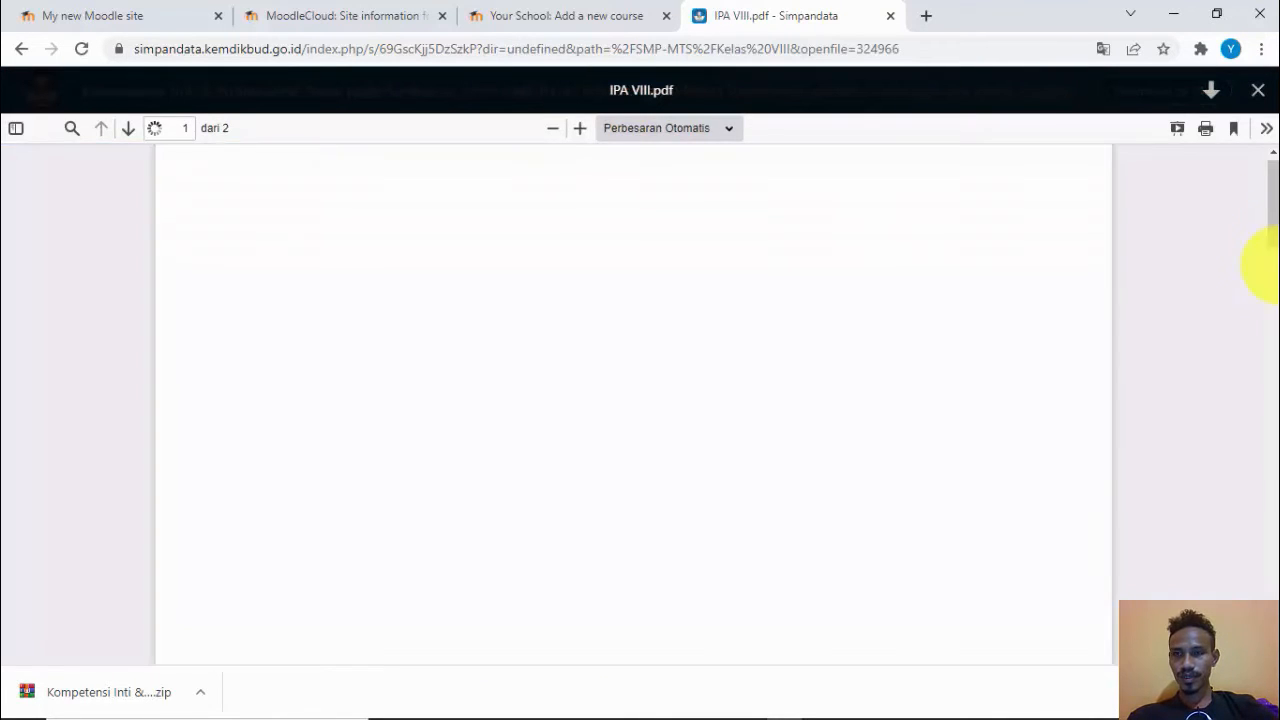
drag(1272, 220, 1270, 530)
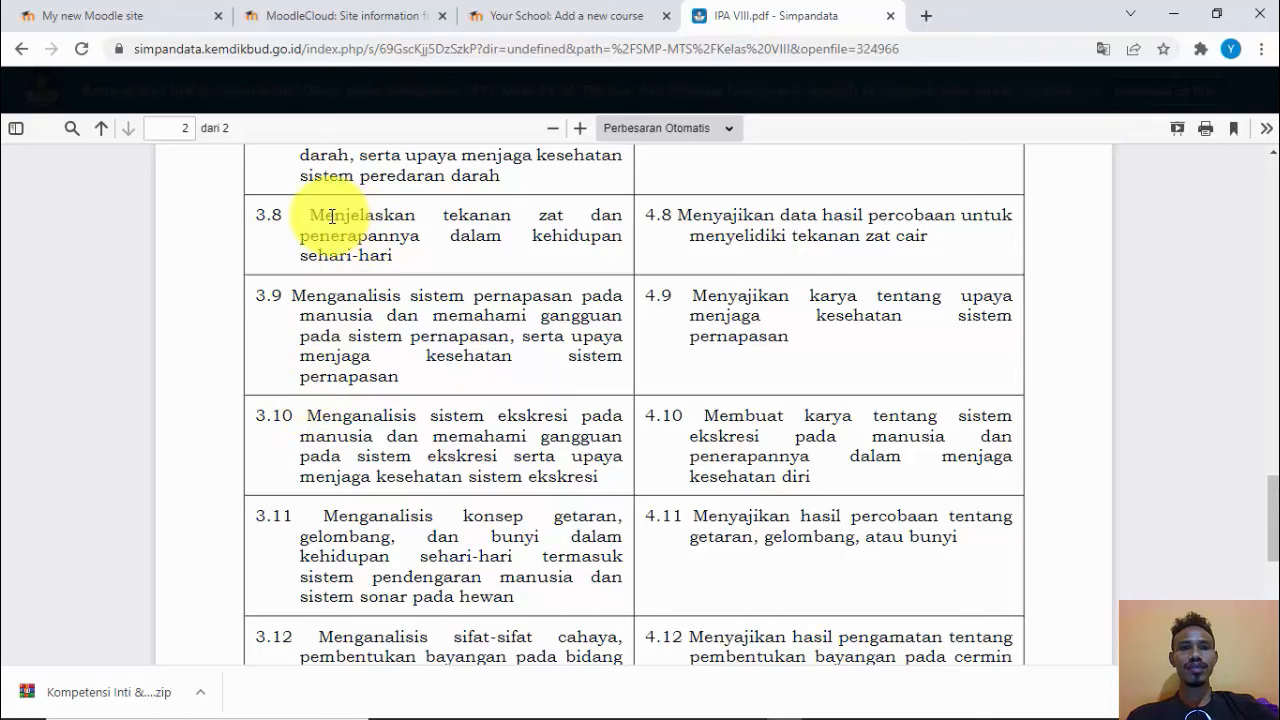
drag(368, 214, 416, 240)
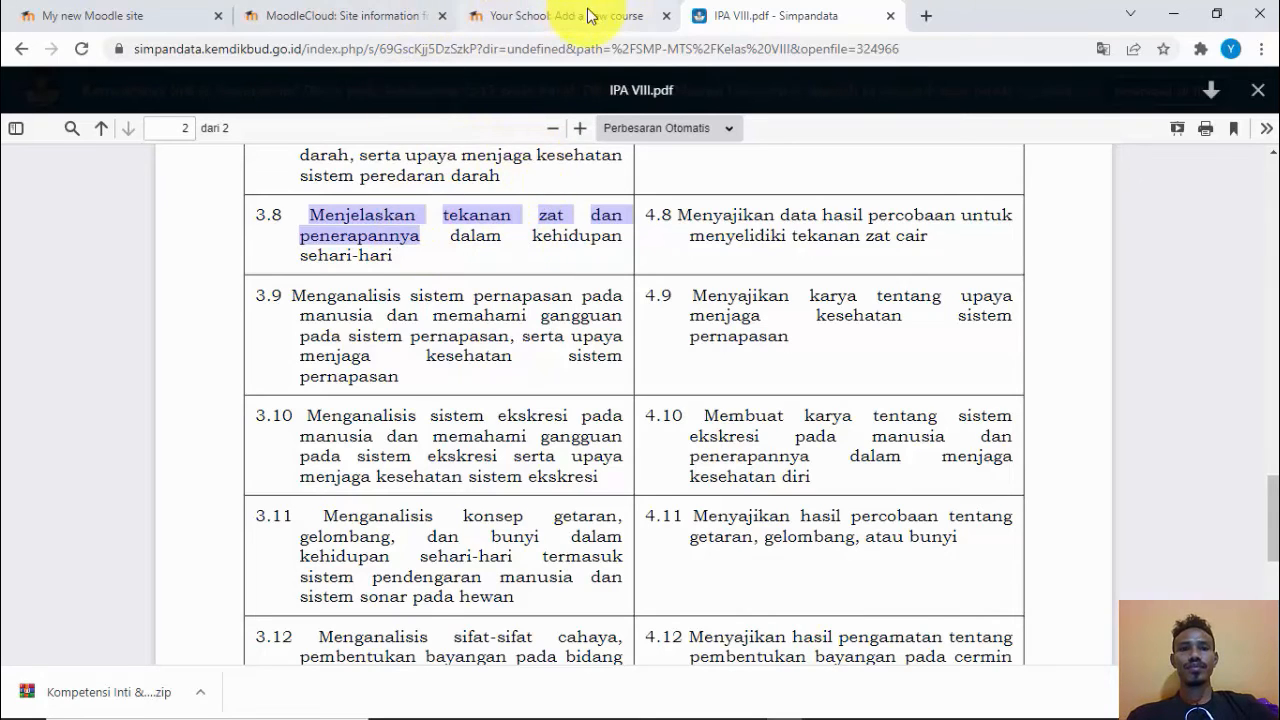
Switch back to the Moodle course form and enter the full name KD. 3.8 TEKANAN PADA ZAT and short name Tekanan.
click(529, 17)
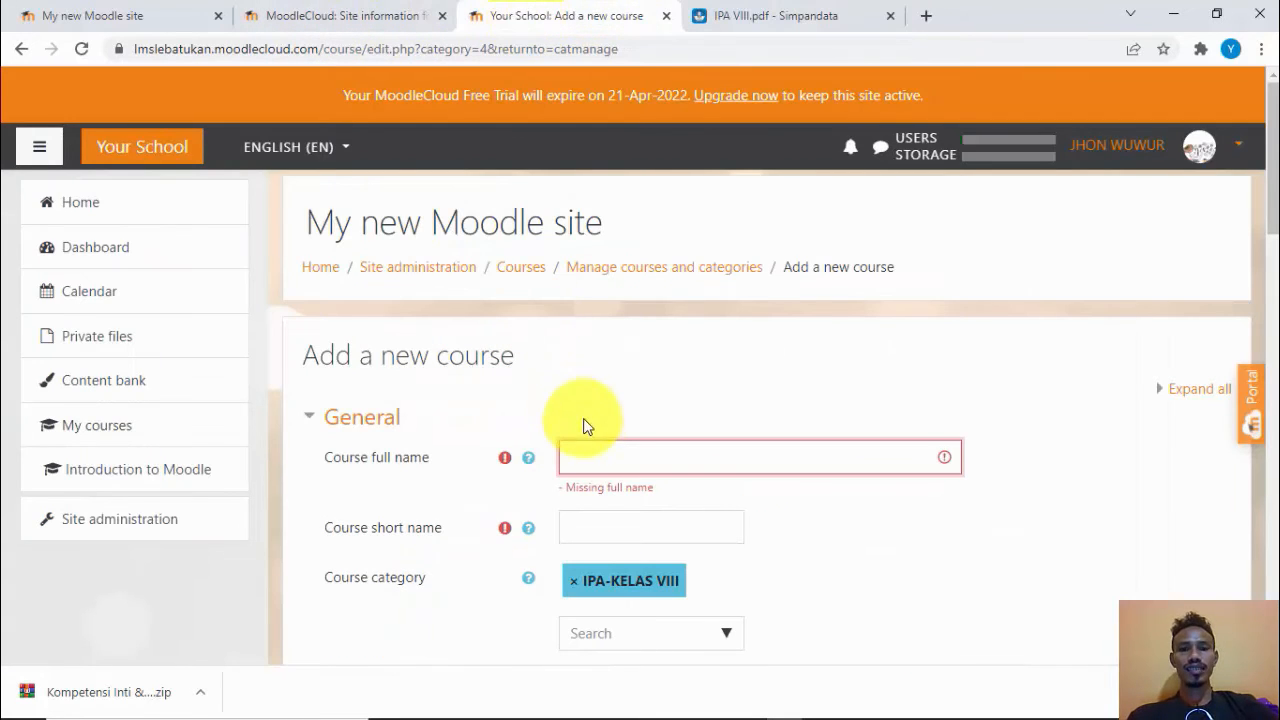
click(733, 15)
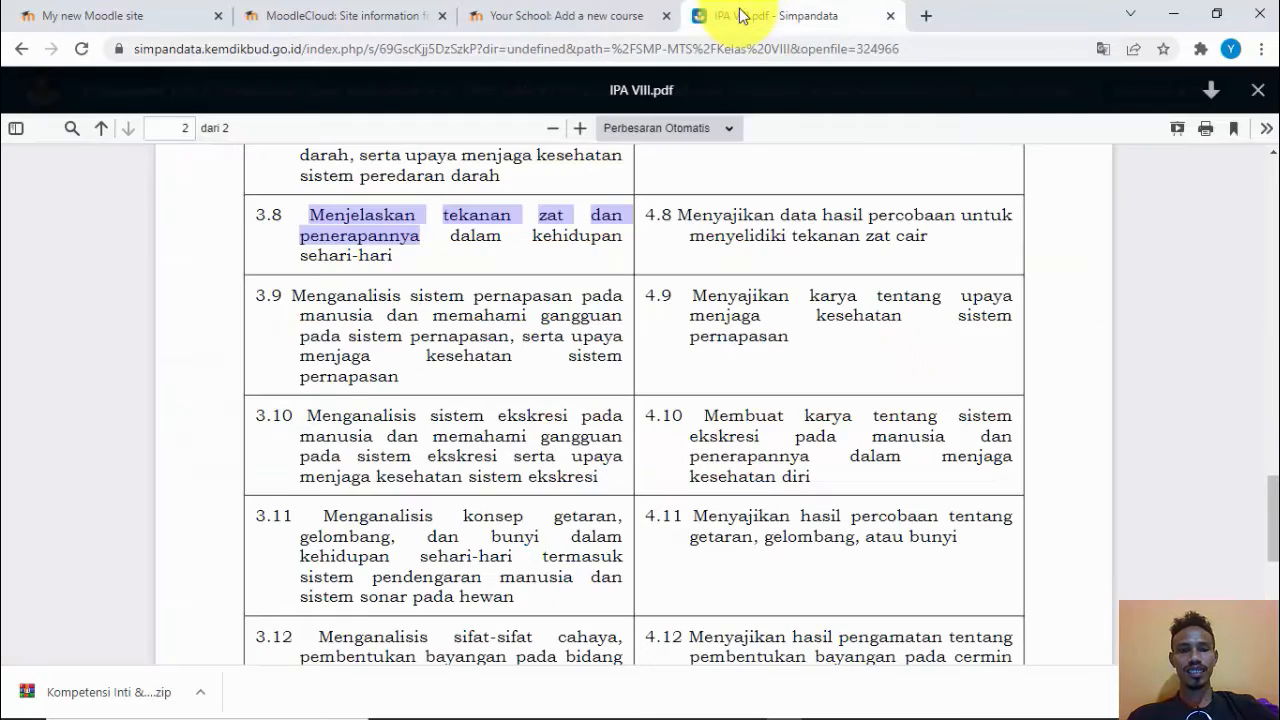
click(570, 16)
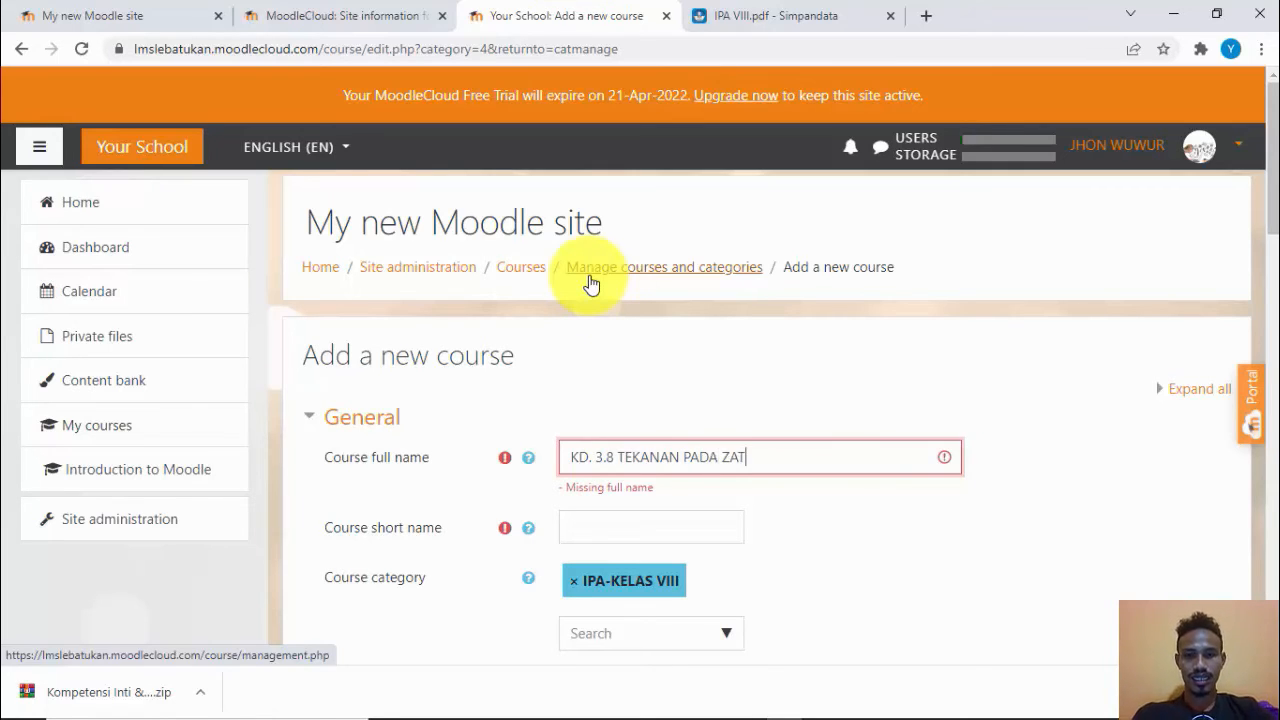
click(582, 526)
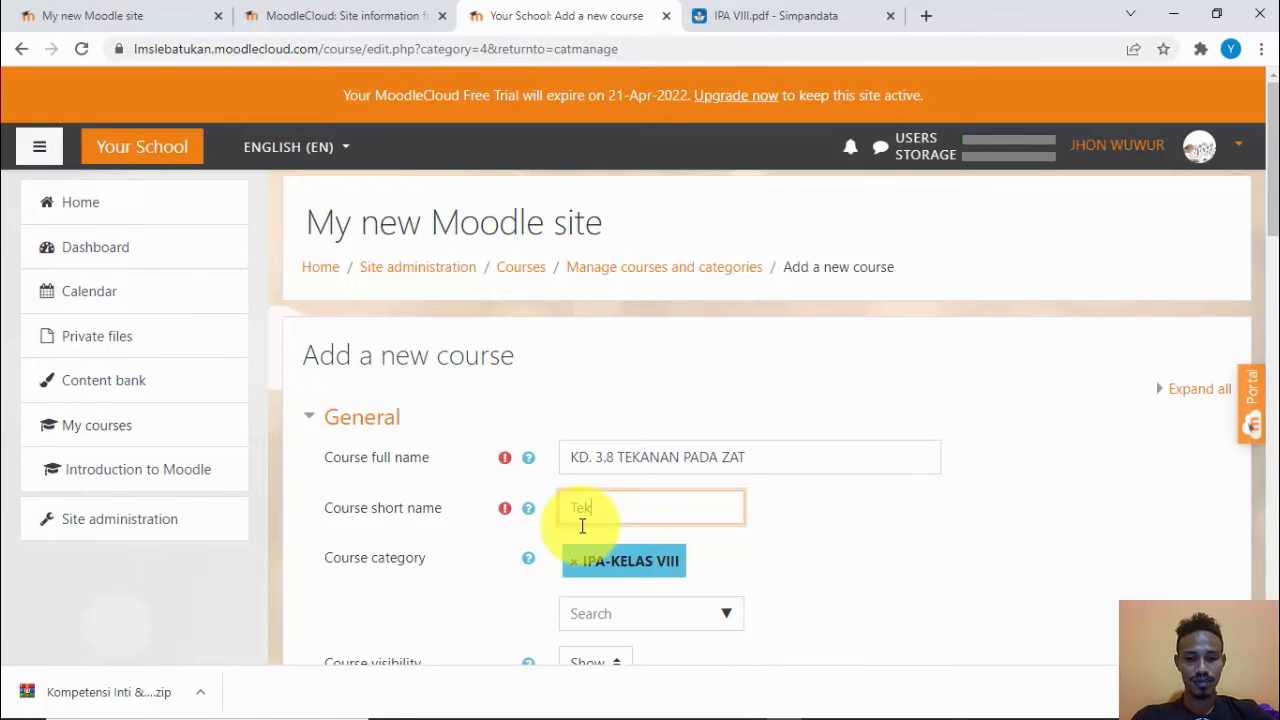
scroll(1265, 195, down, 1)
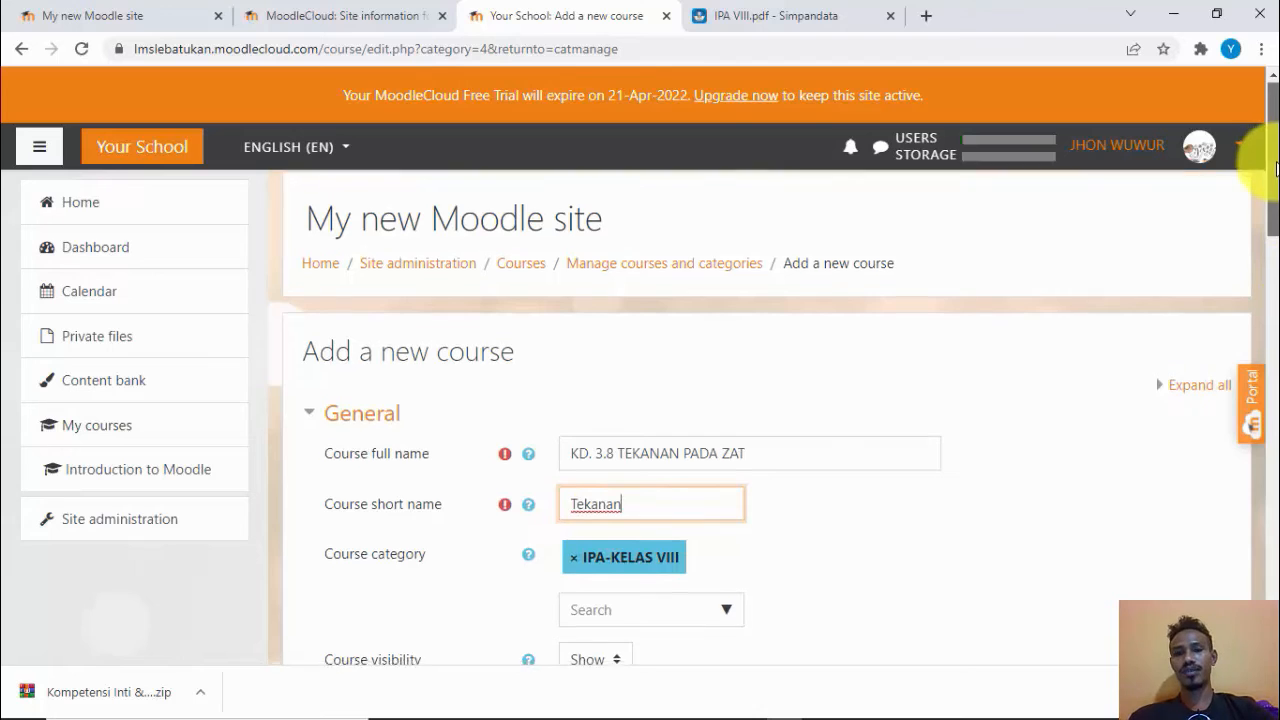
scroll(1268, 190, down, 2)
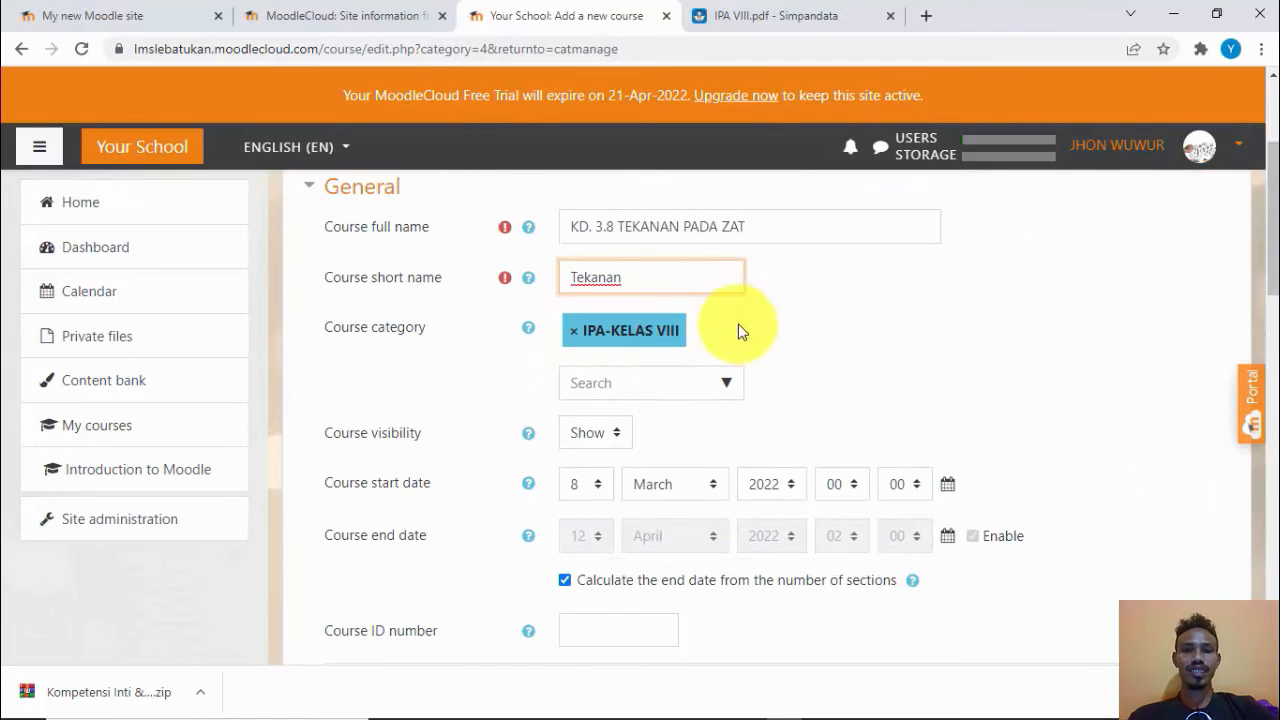
Check the available course categories, keep IPA-KELAS VIII, then save the course and return to category management.
click(726, 390)
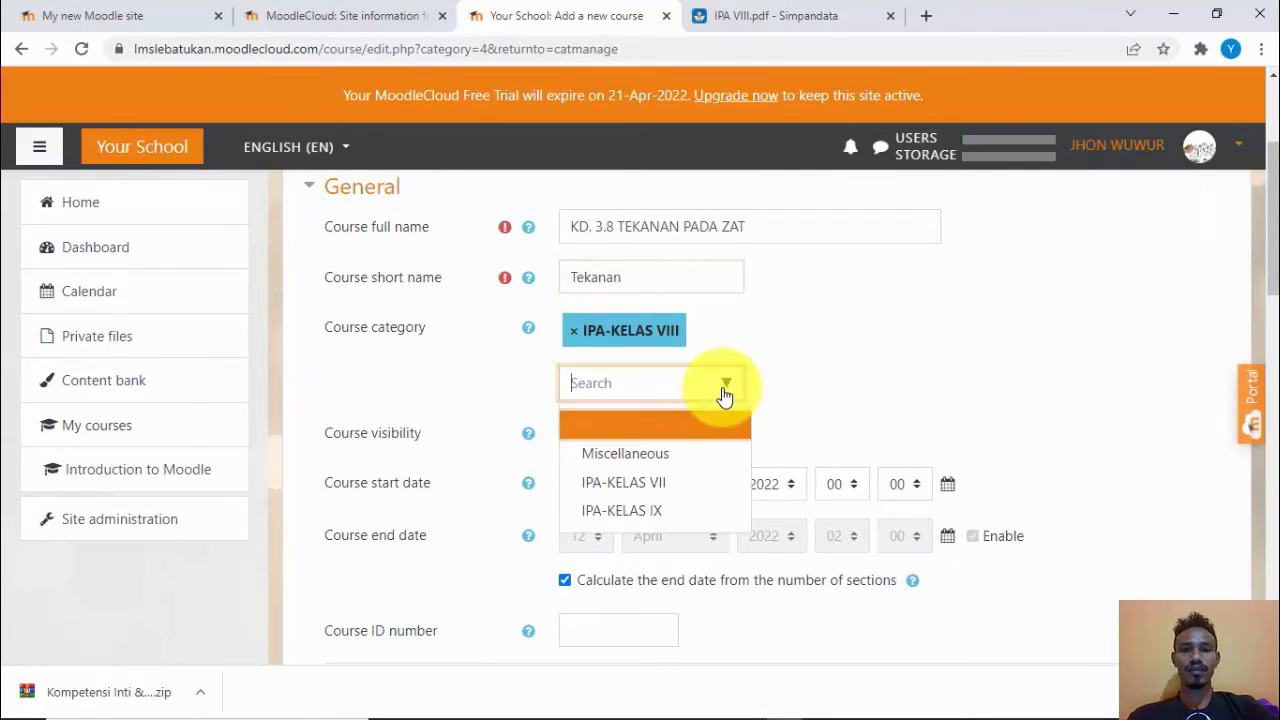
click(952, 343)
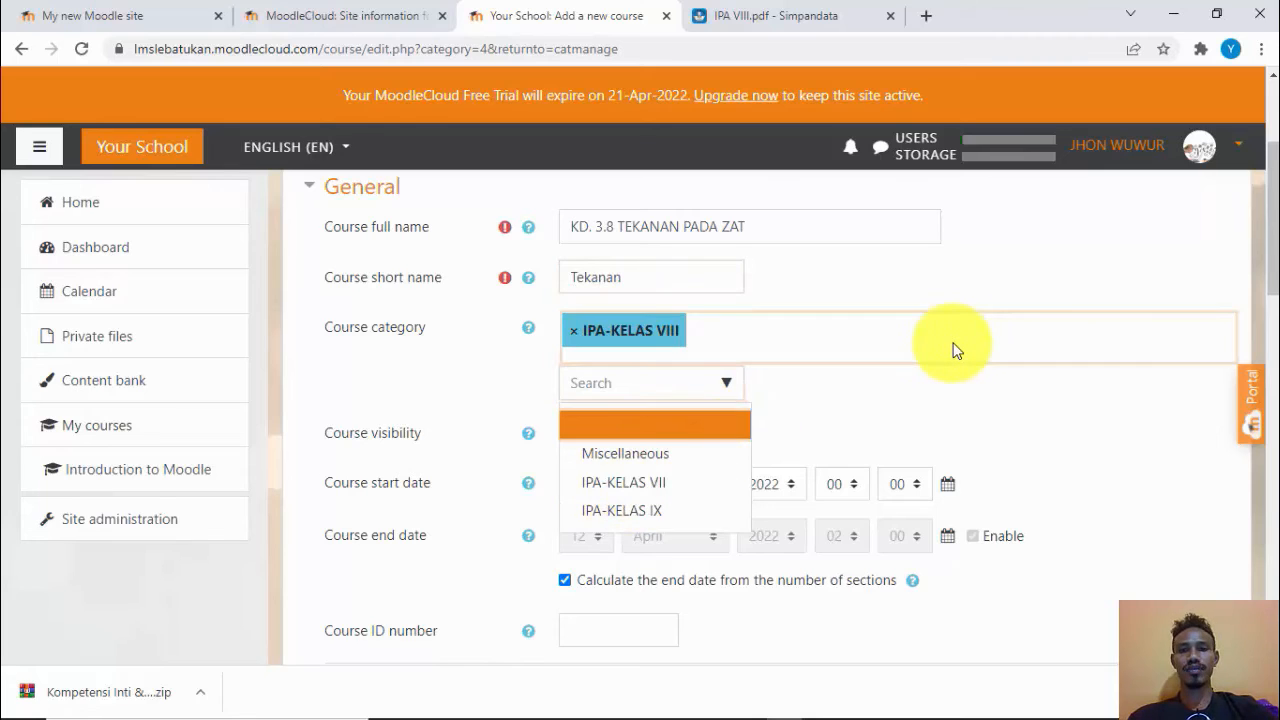
drag(1268, 290, 1266, 560)
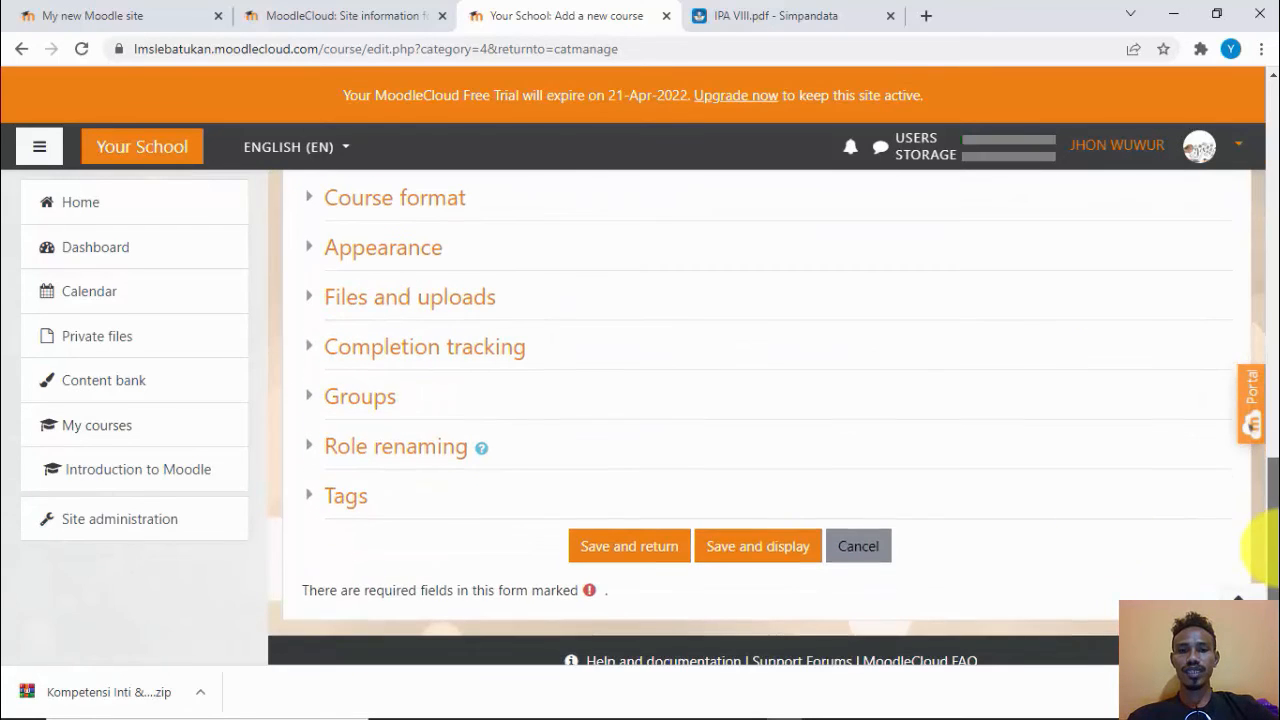
click(603, 546)
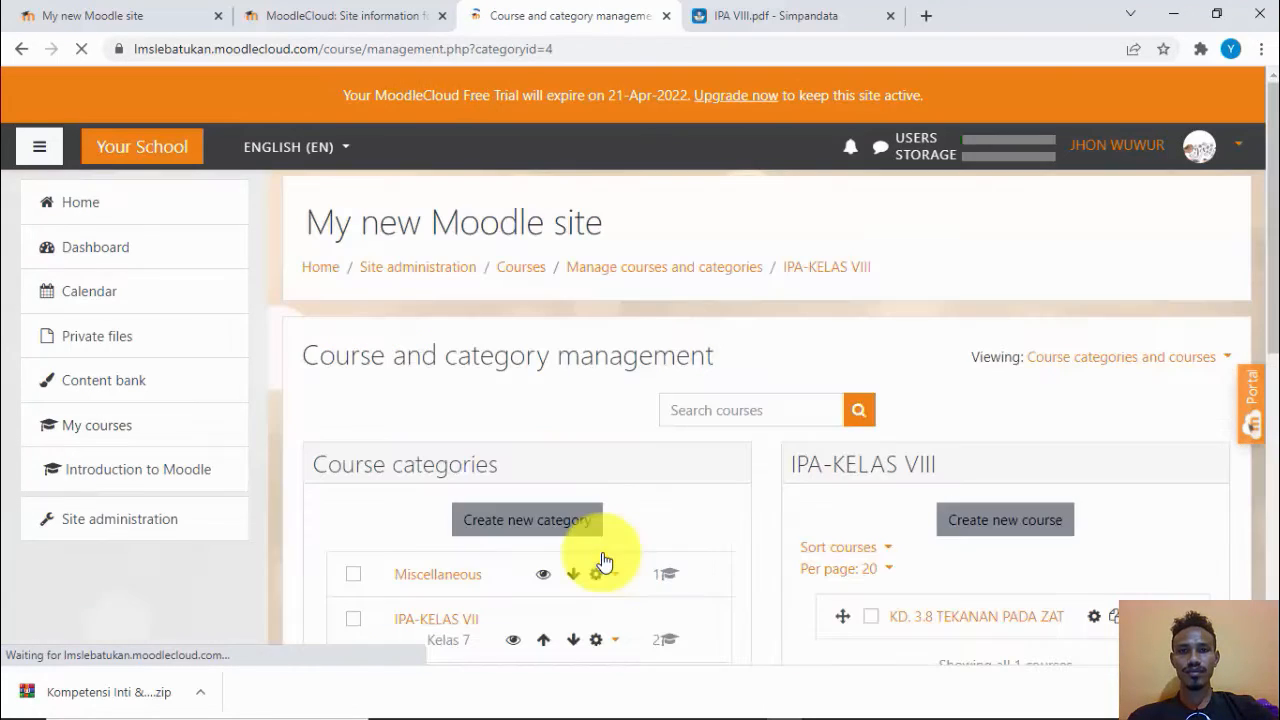
Start another IPA-KELAS VIII course with full name KD. 3.9 SISTEM PERNAPASAN PADA MANUSIA and short name Sistem Pernapasan, consulting IPA VIII.pdf.
scroll(1260, 330, down, 3)
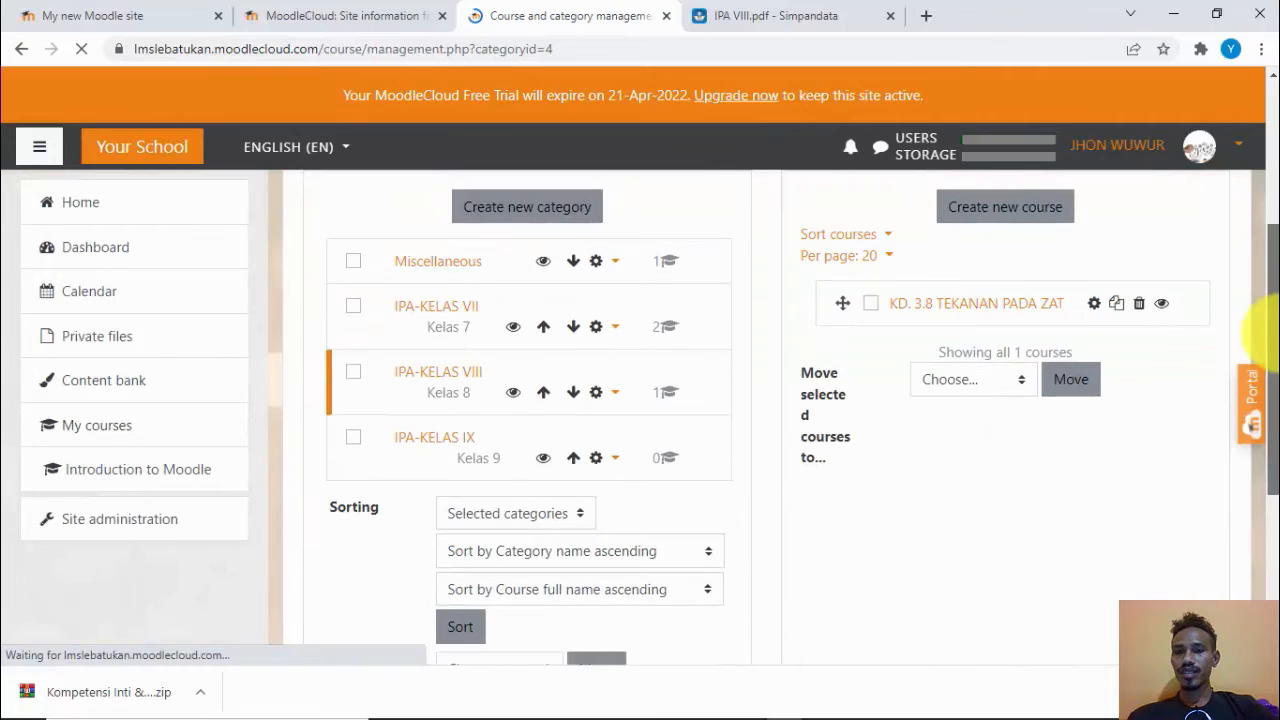
click(984, 212)
click(984, 212)
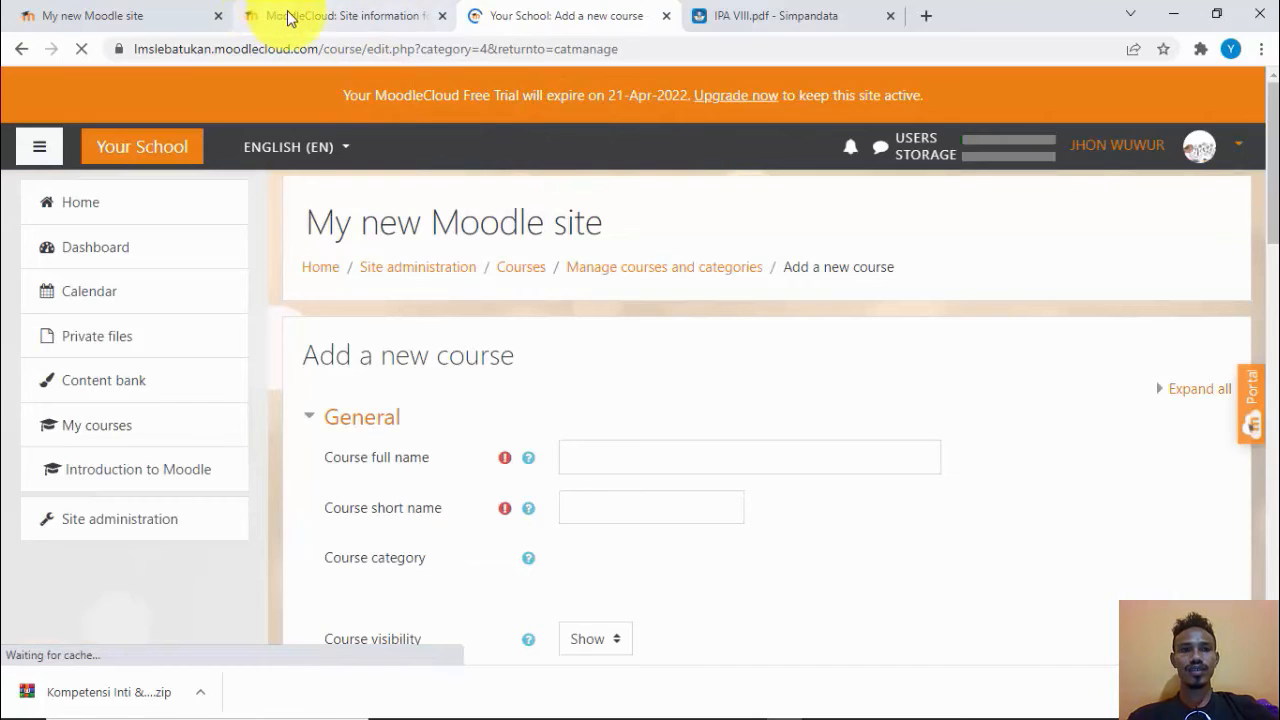
click(760, 16)
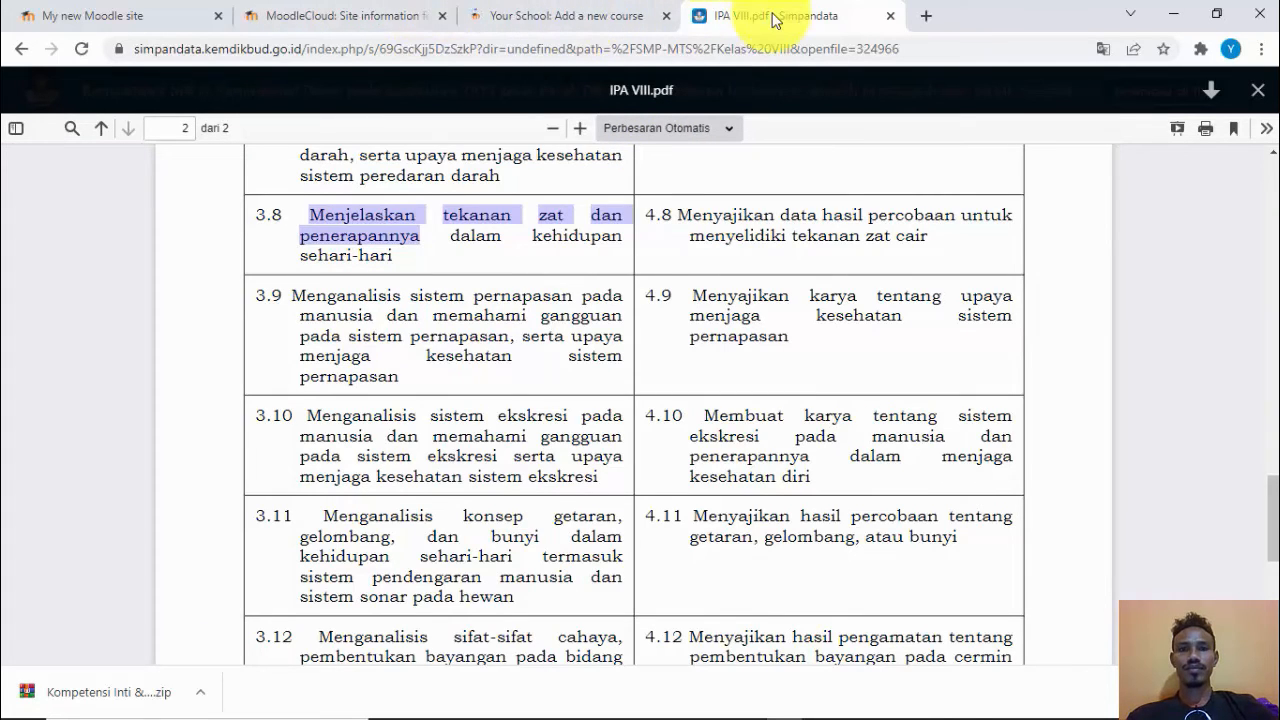
click(563, 15)
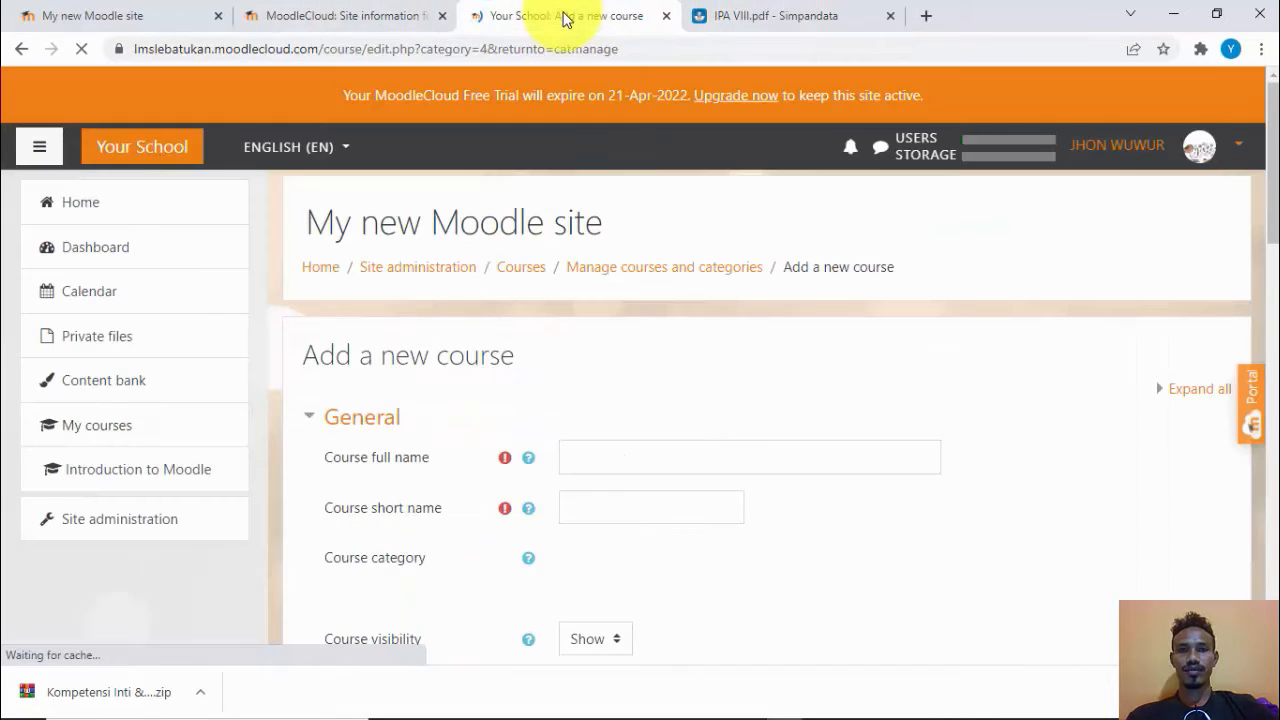
click(607, 449)
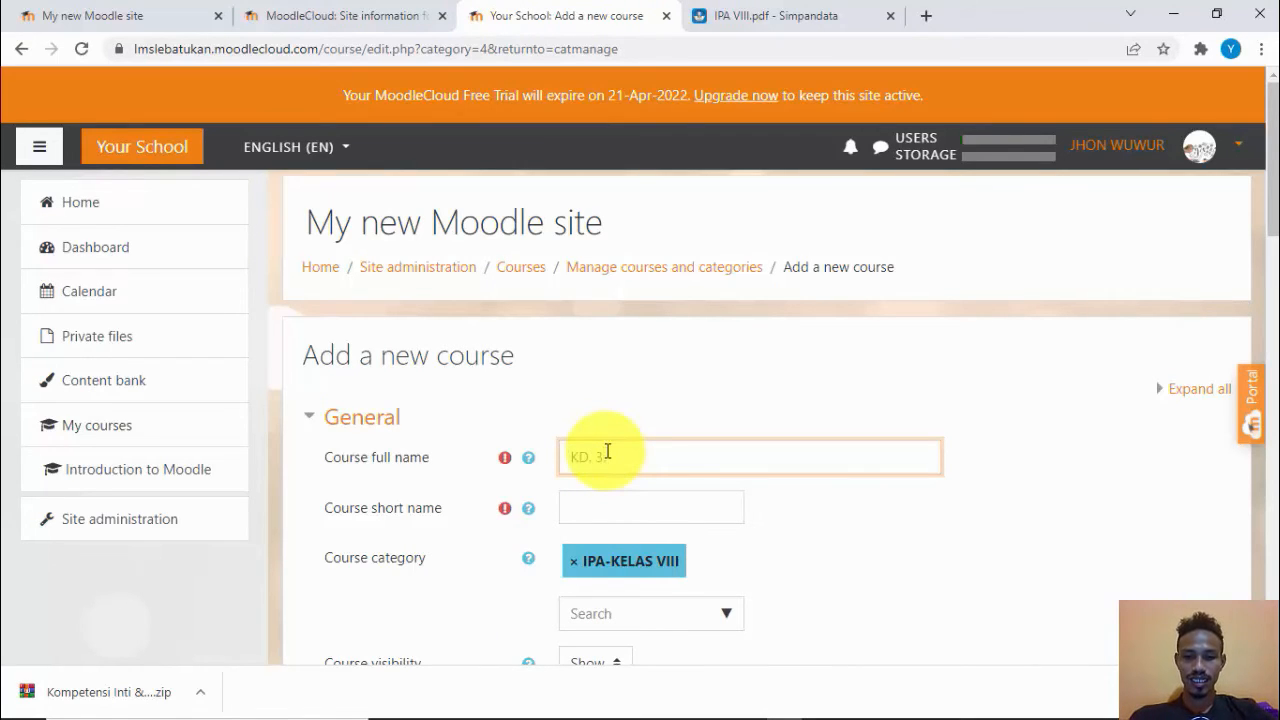
text(KD. 3.9 SISTEM PERNAPASAN PADA MANUSIA)
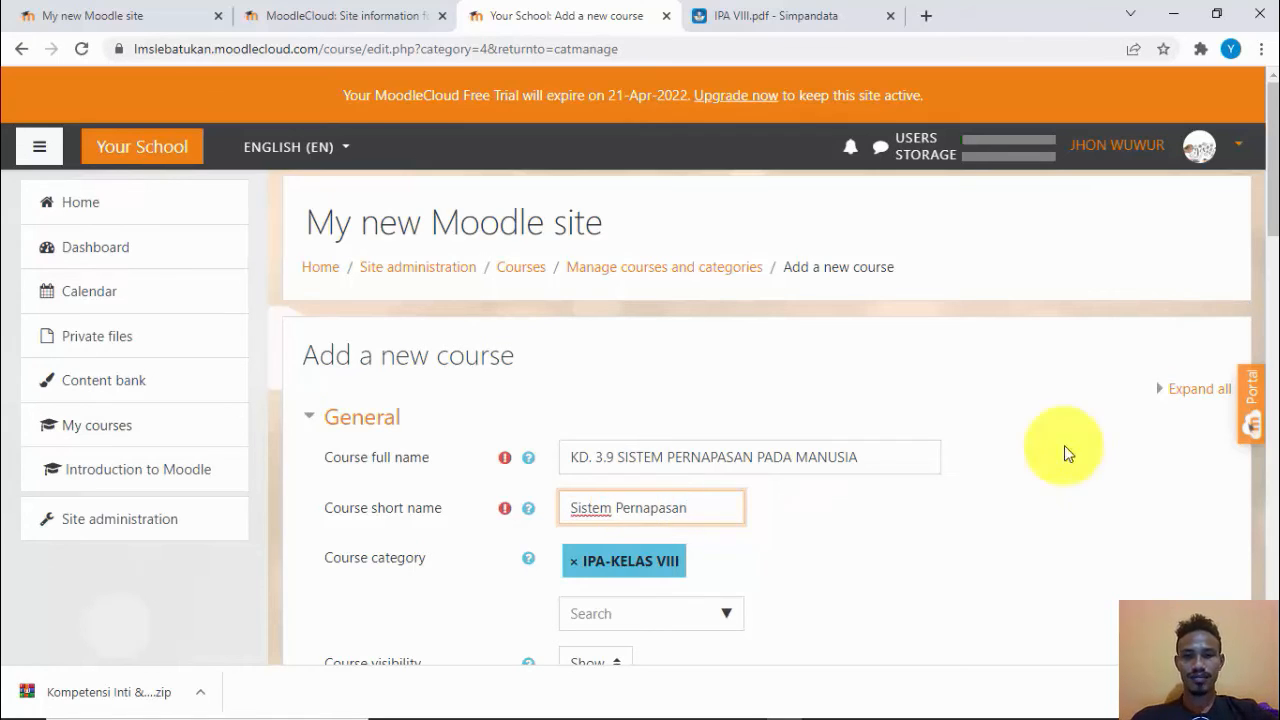
Save the respiratory system course and return to category management.
scroll(1262, 220, down, 1)
scroll(1262, 230, down, 4)
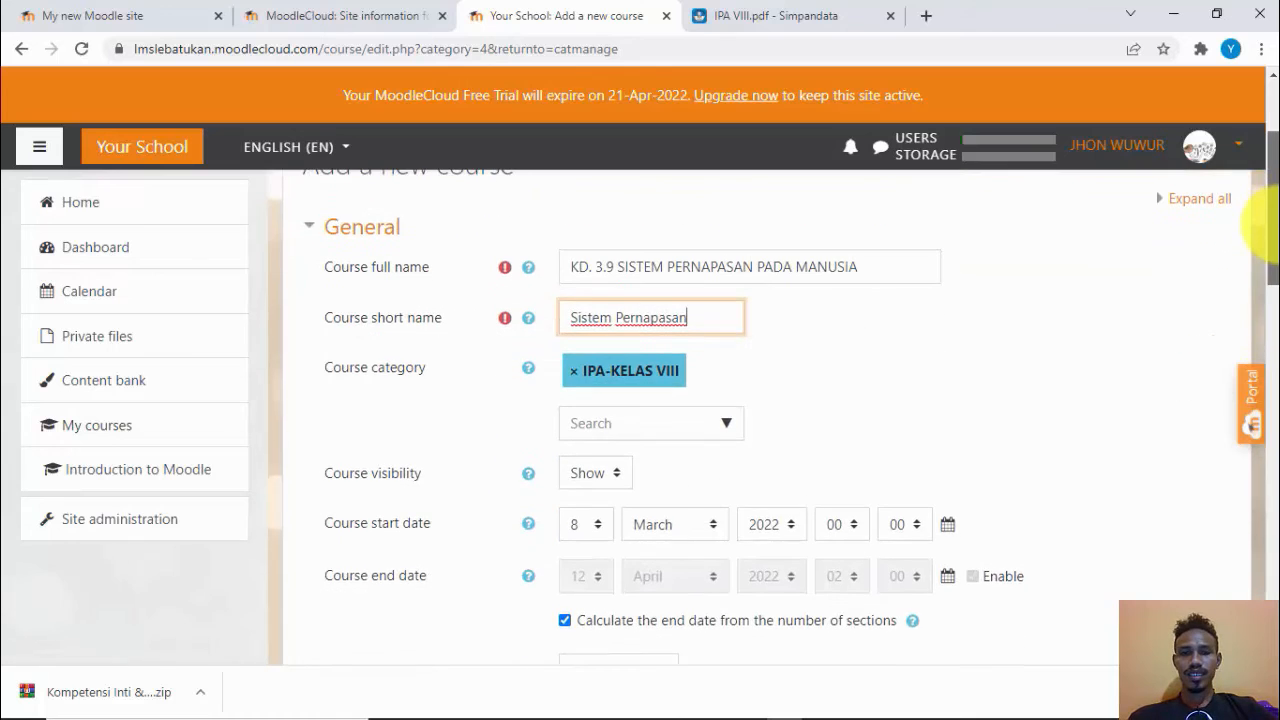
scroll(1257, 314, up, 5)
scroll(1260, 470, down, 12)
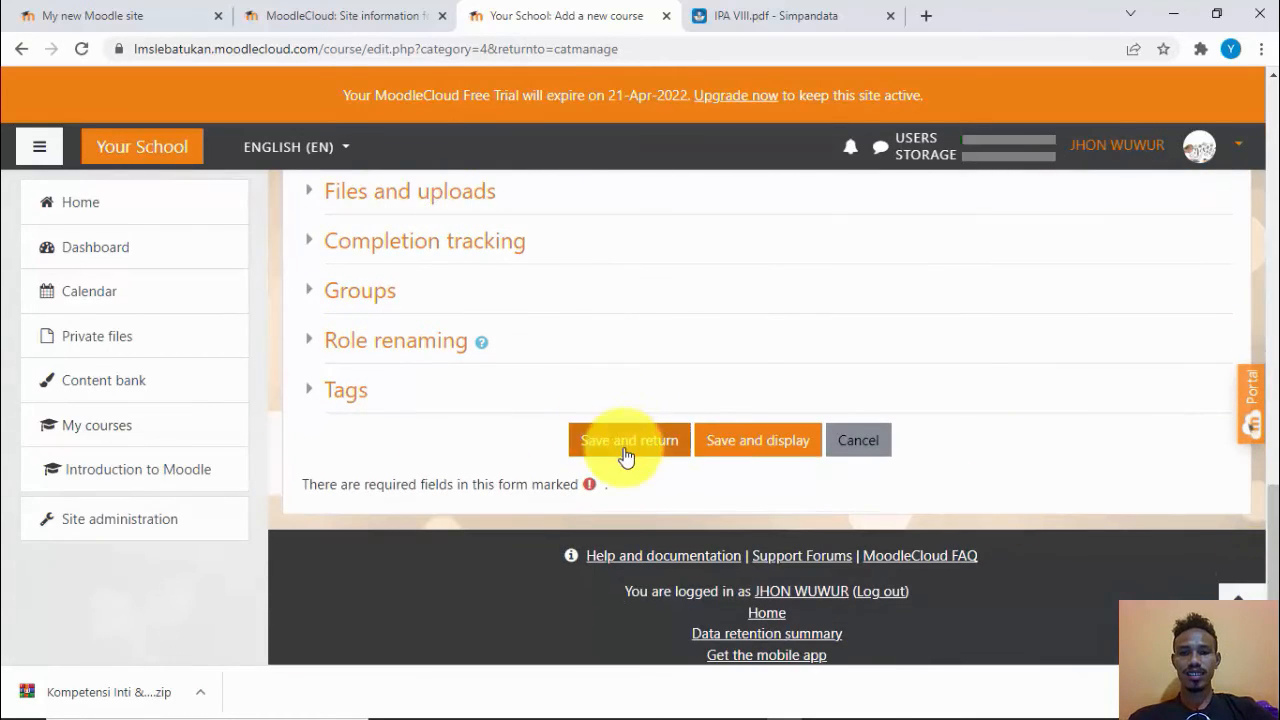
click(625, 450)
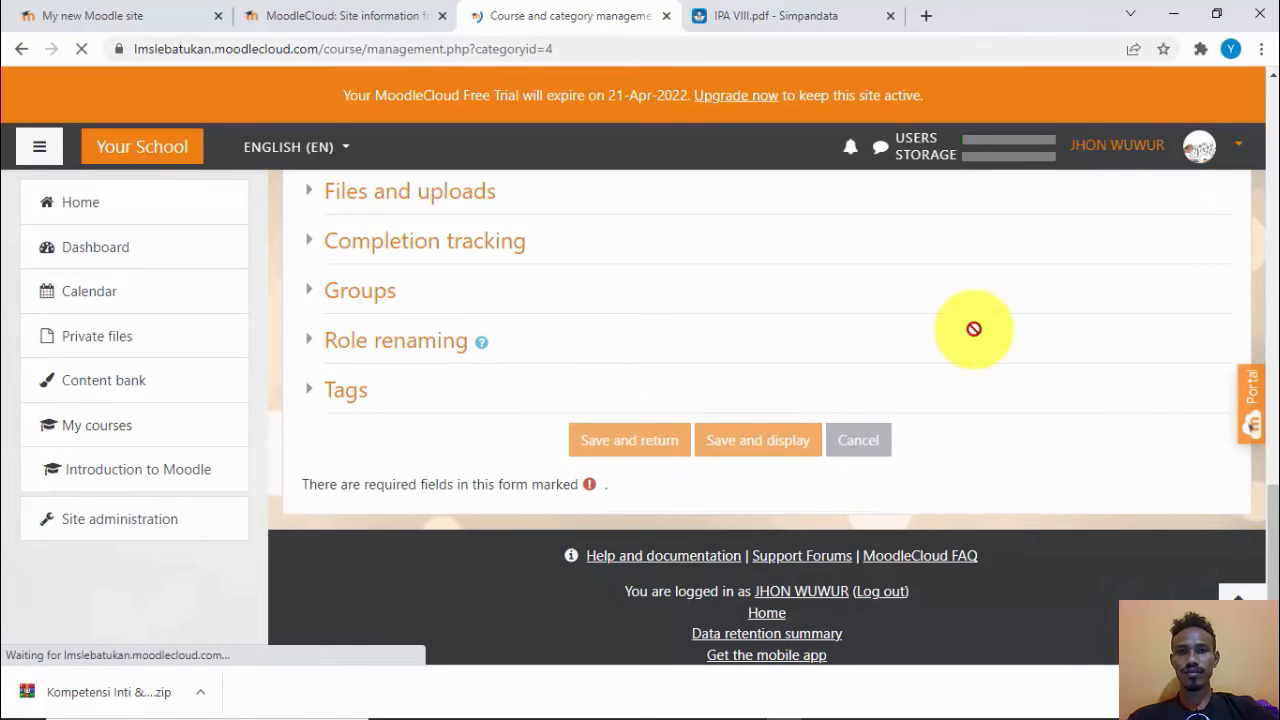
Open the IPA-KELAS IX category and start a new course in it.
scroll(1265, 165, down, 2)
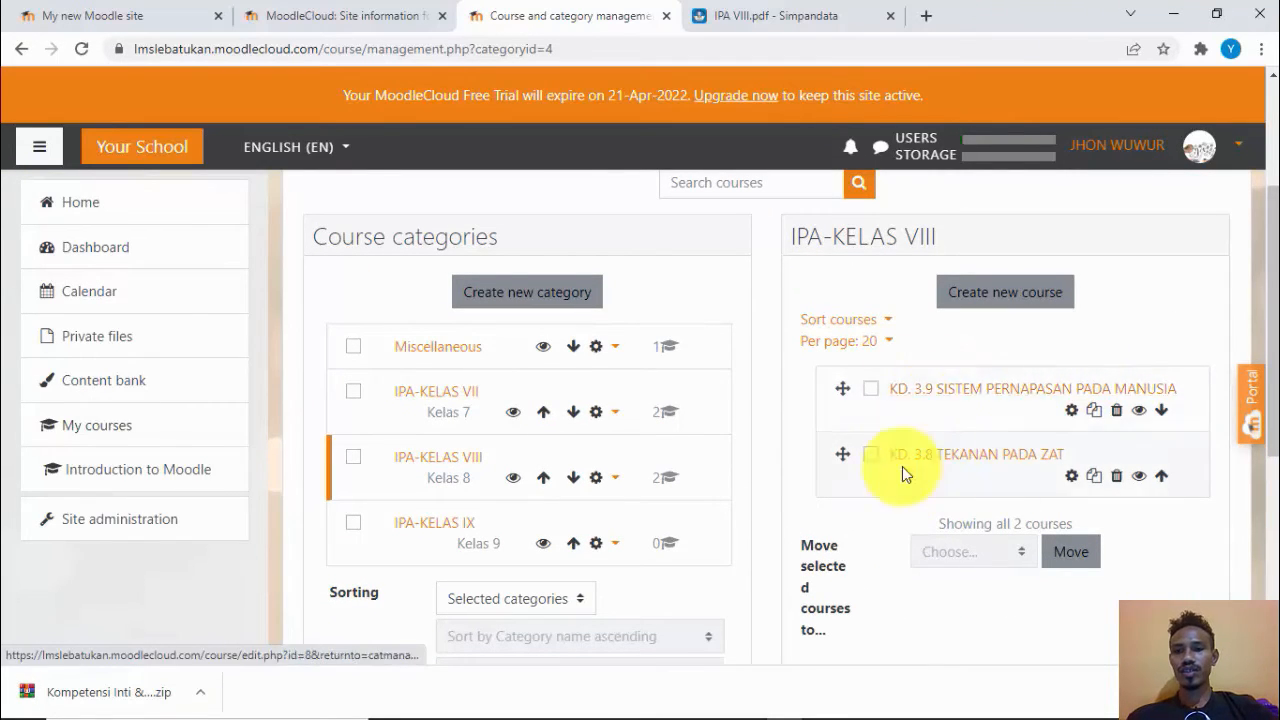
click(428, 532)
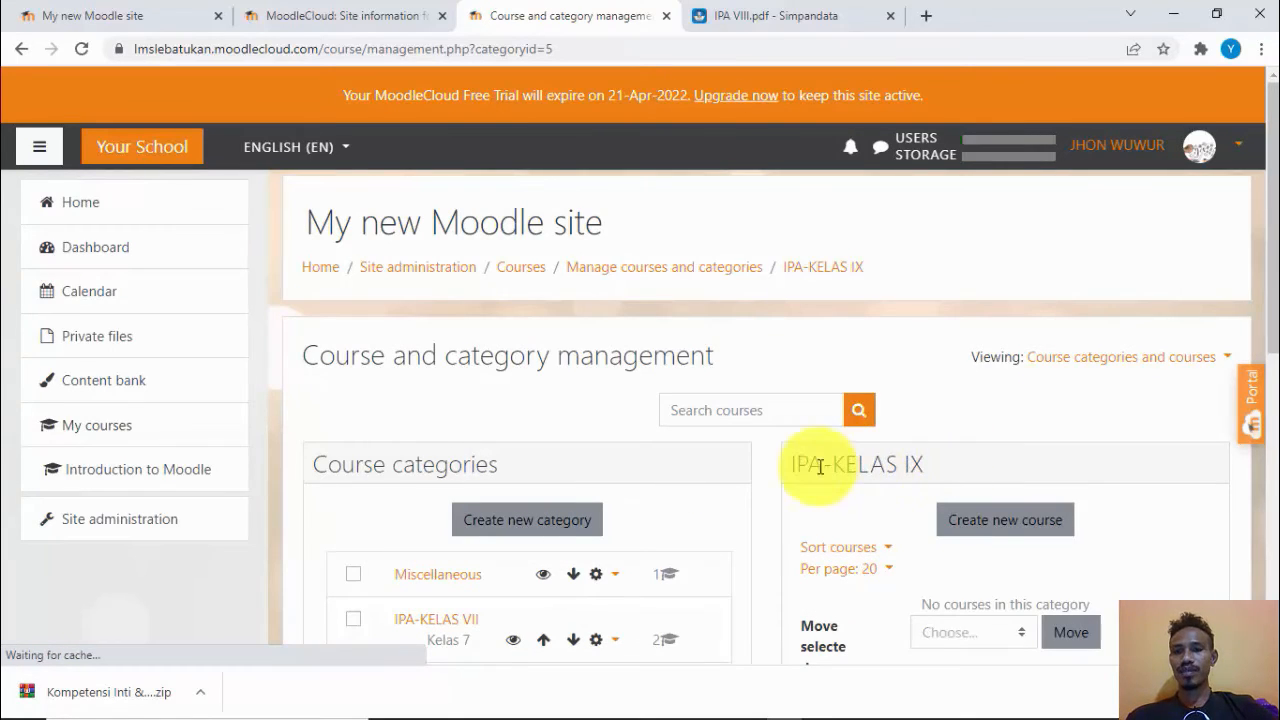
drag(801, 467, 956, 457)
drag(1273, 243, 1274, 344)
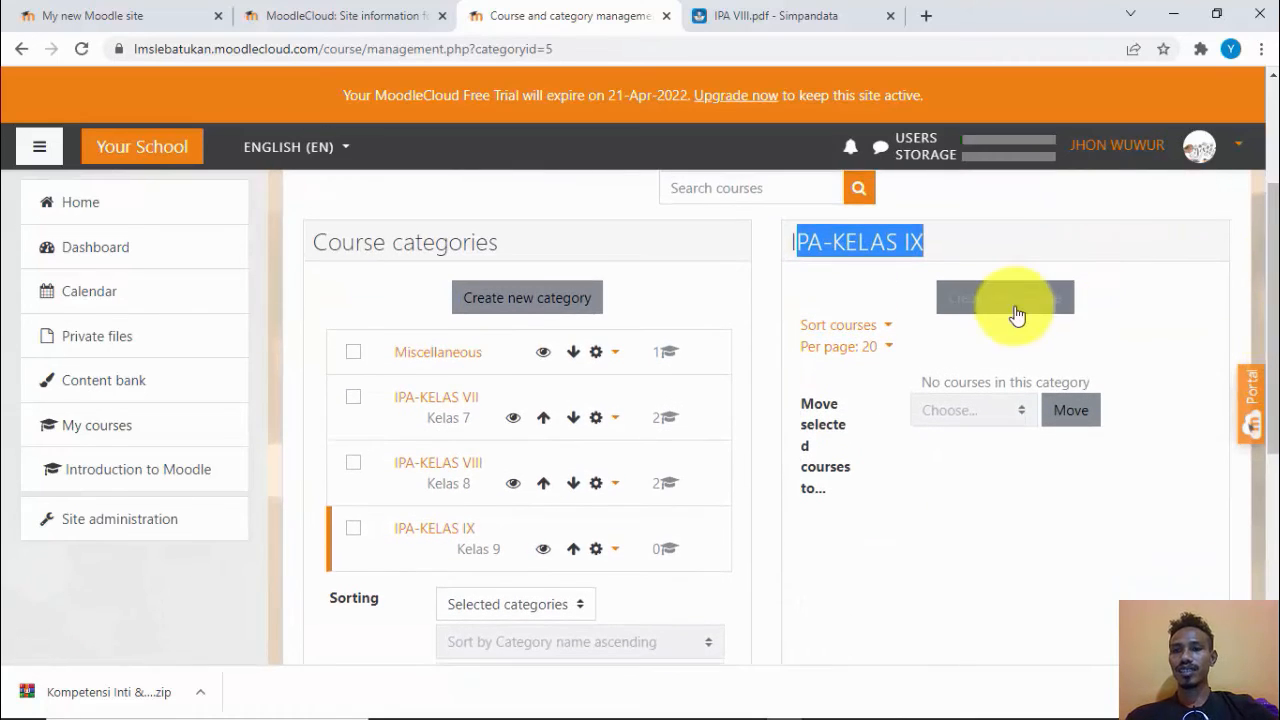
click(1068, 299)
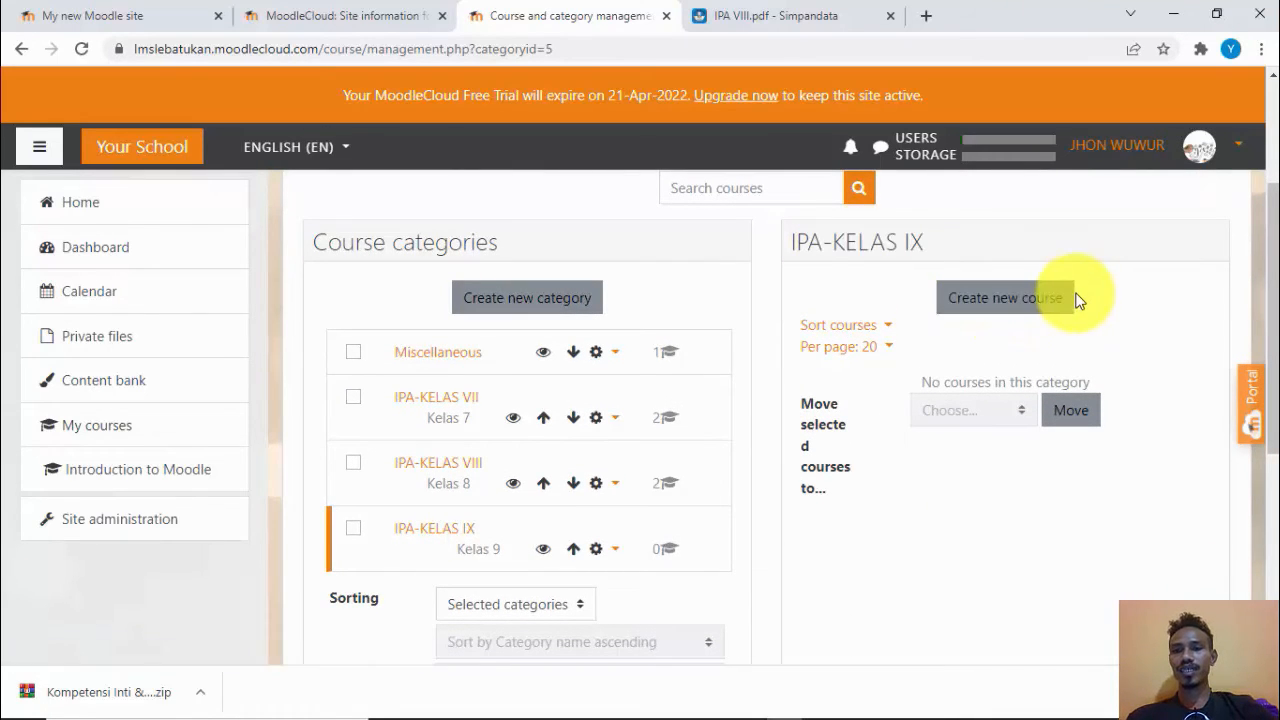
click(1065, 300)
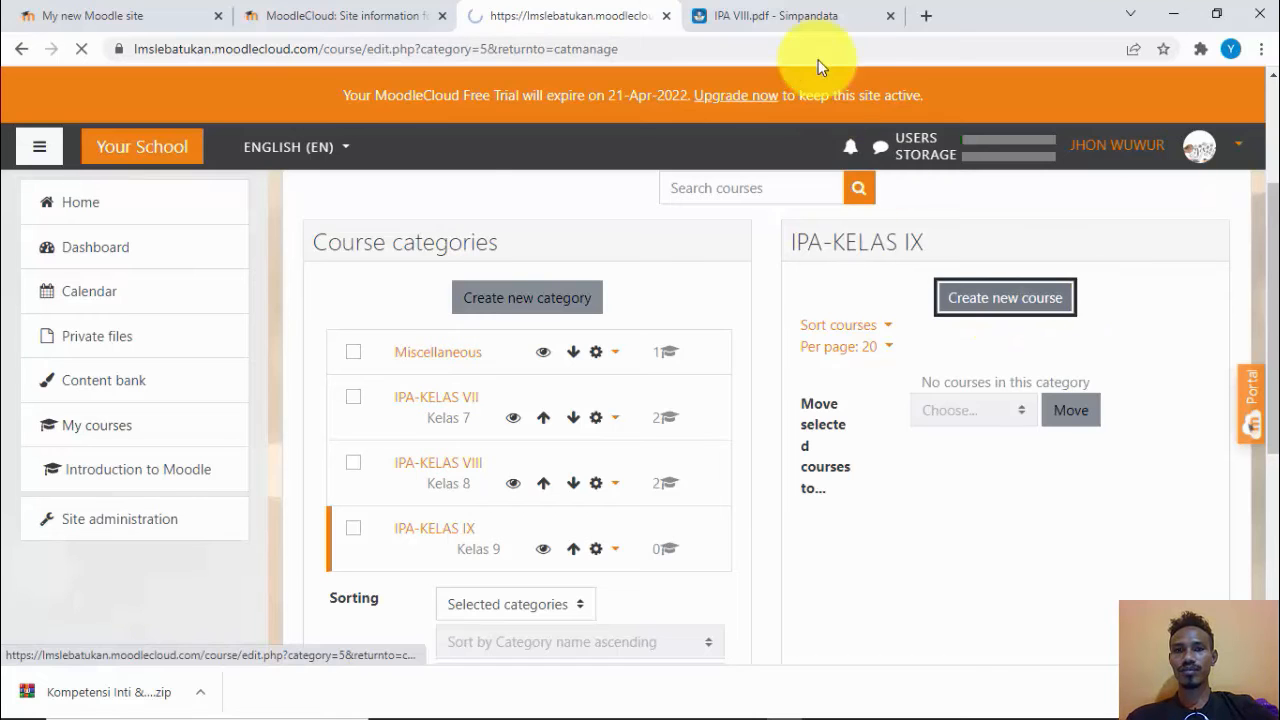
Switch to the Simpandata site, close IPA VIII.pdf and return to the SMP-MTS class folders.
click(800, 18)
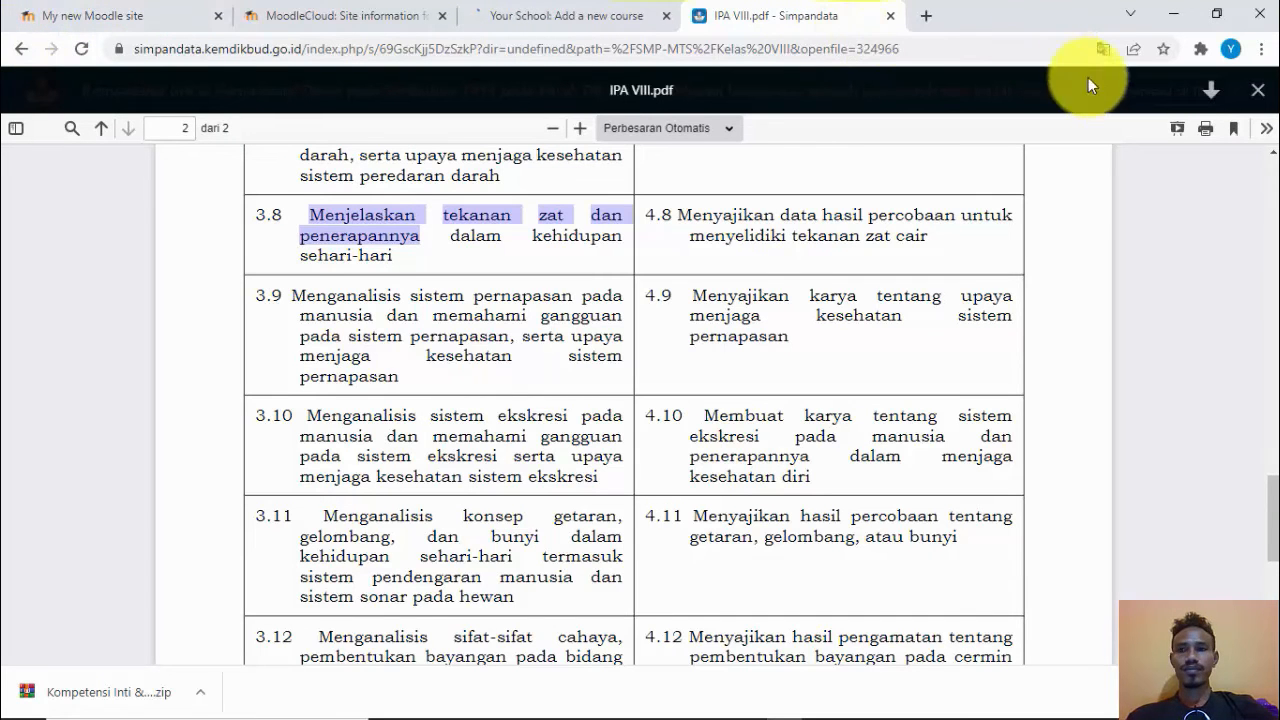
click(1258, 90)
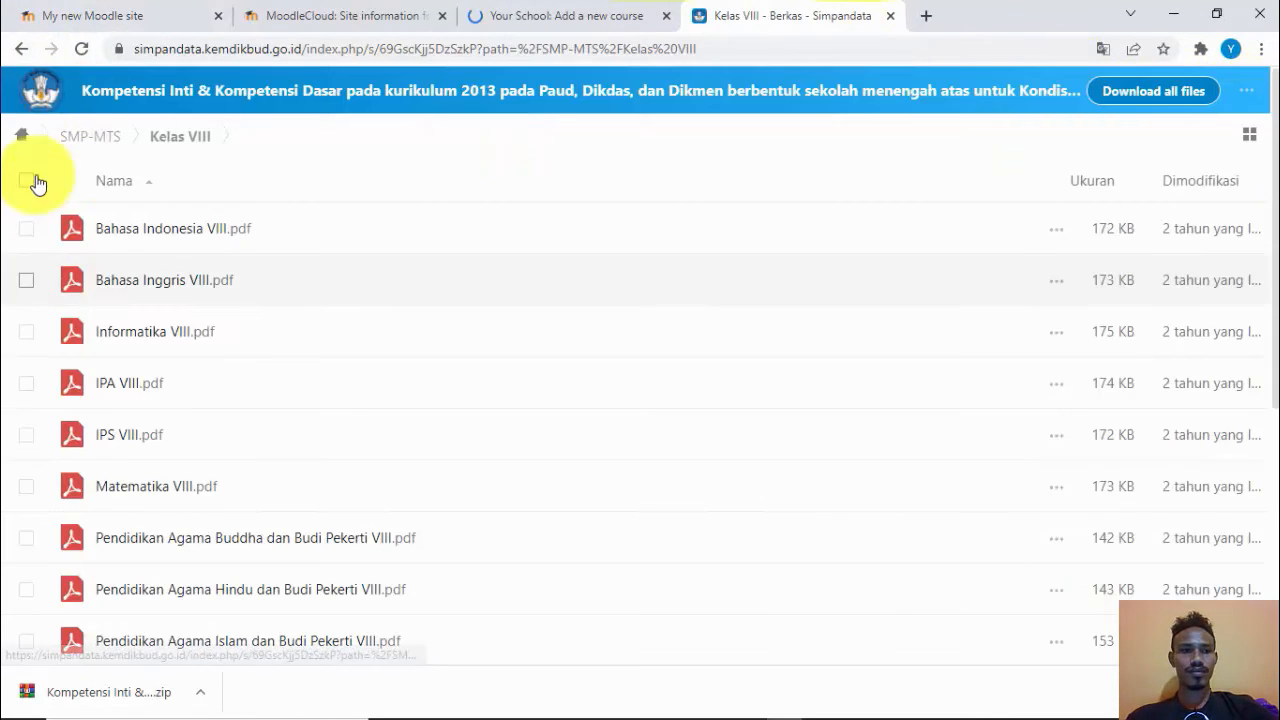
click(19, 52)
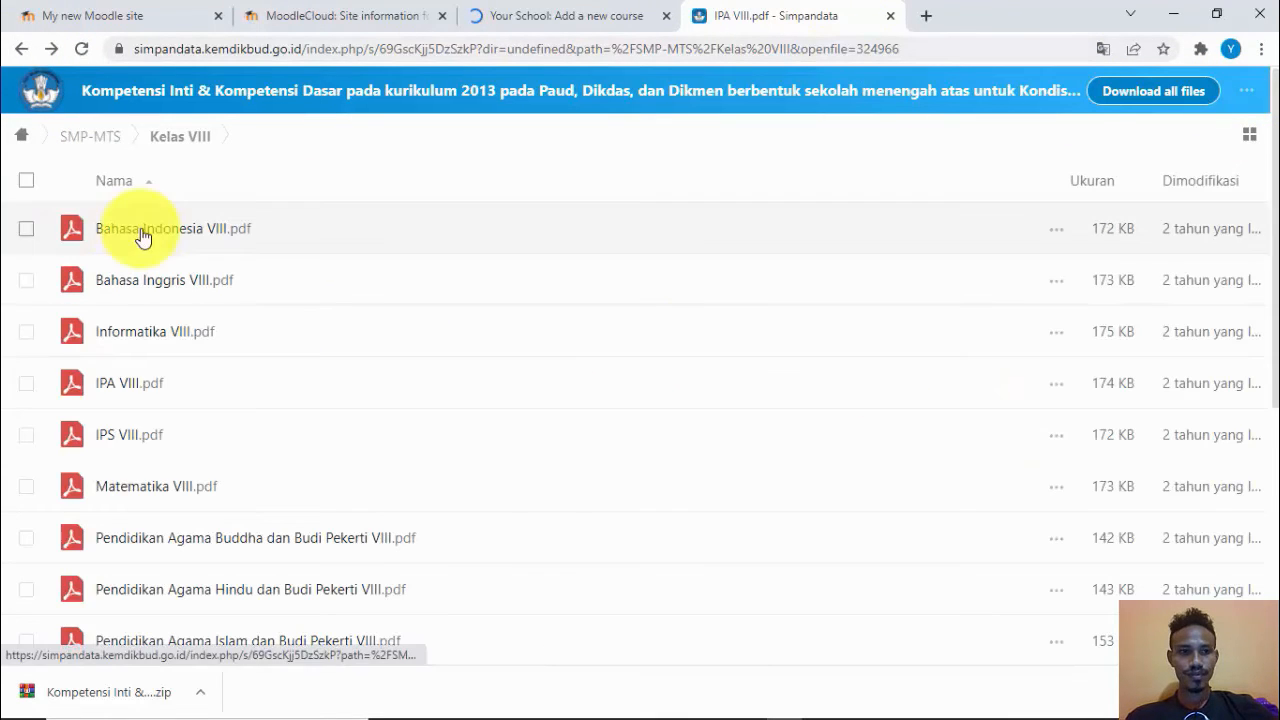
click(22, 50)
click(24, 50)
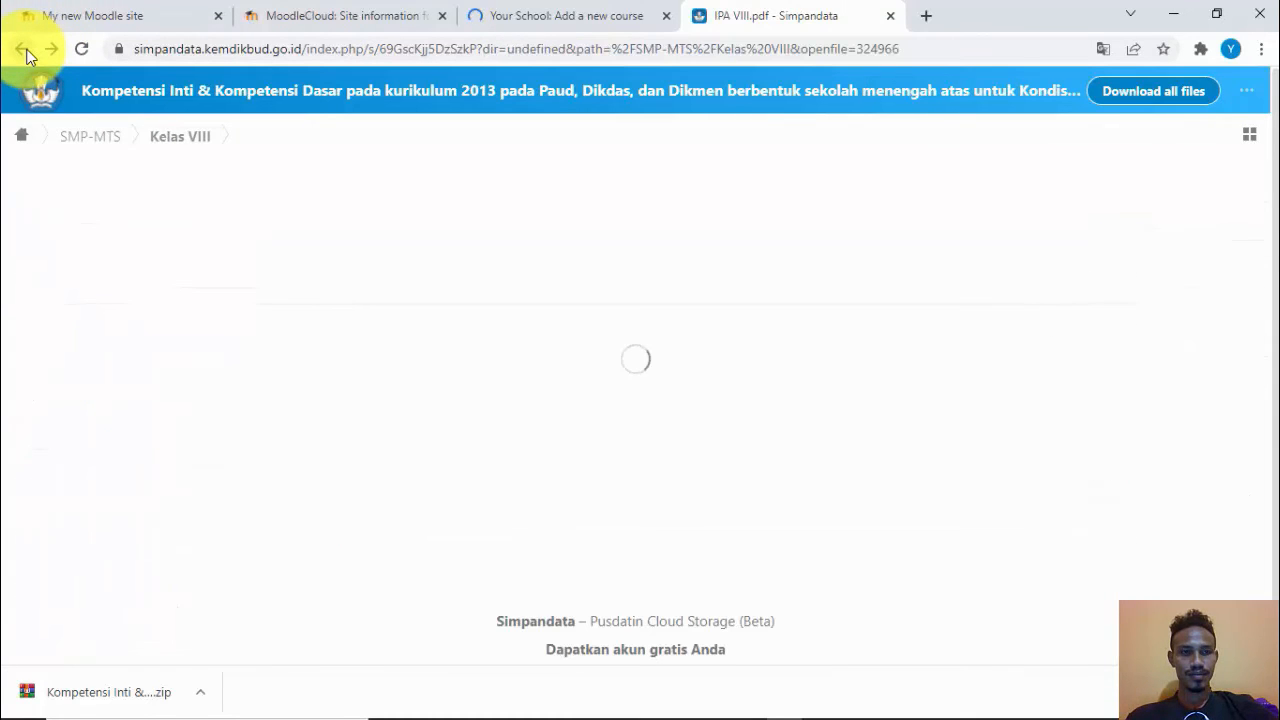
click(105, 155)
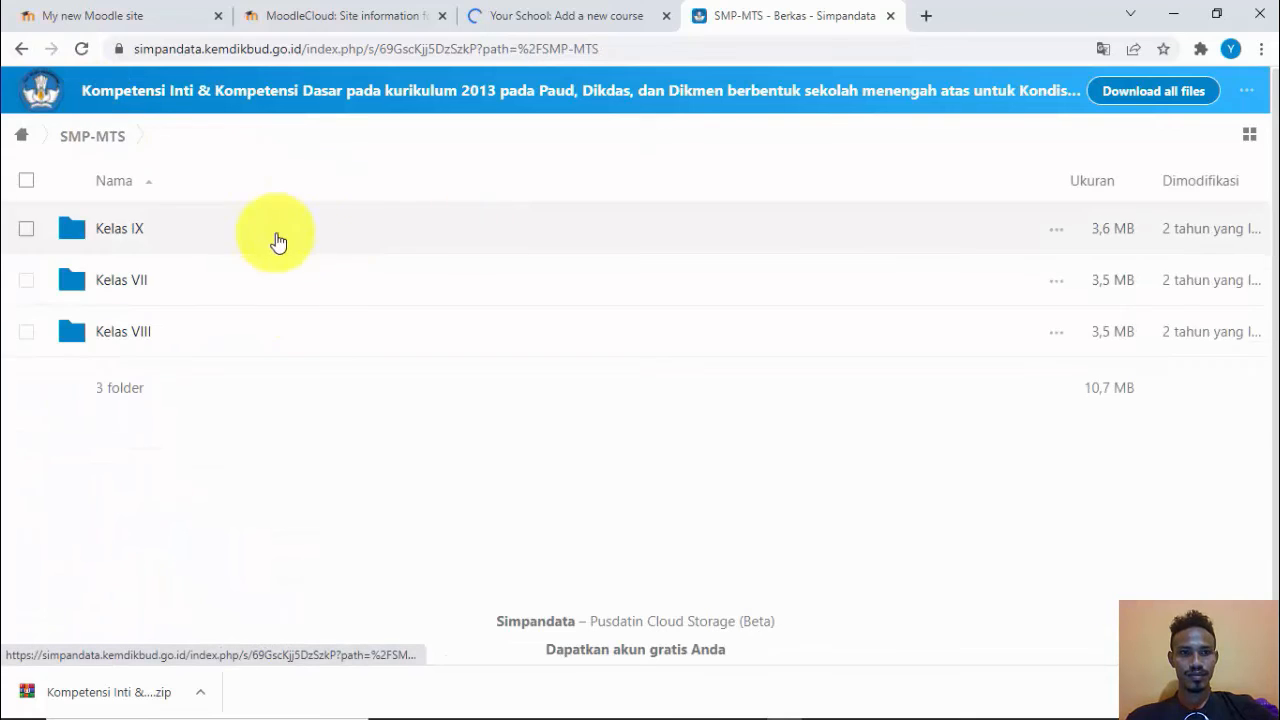
Open the Kelas IX folder on Simpandata and open IPA IX.pdf.
click(151, 241)
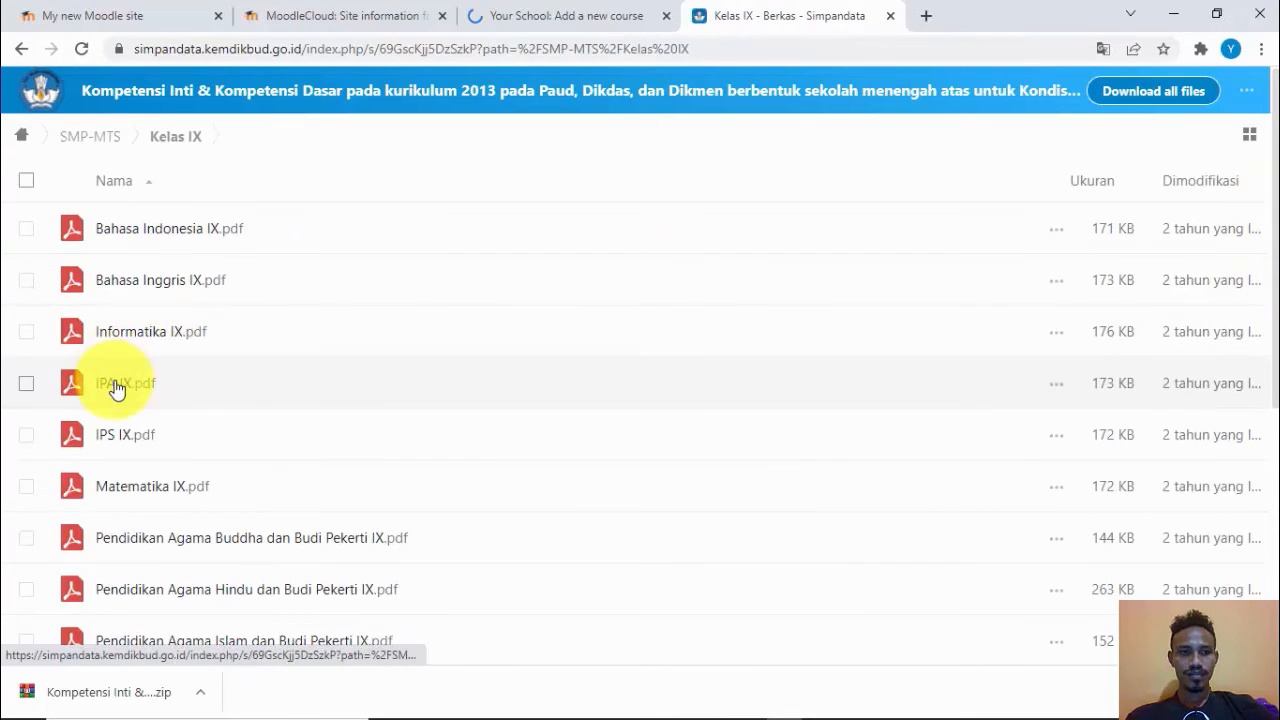
click(115, 385)
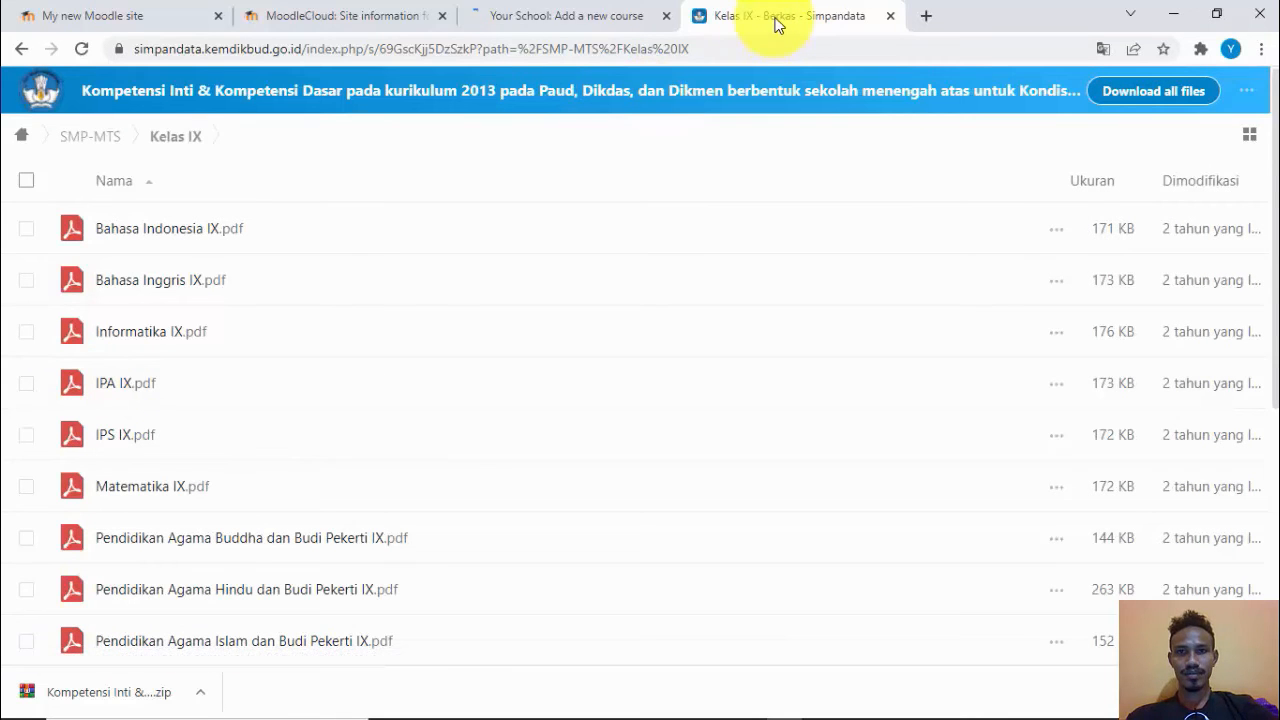
click(545, 12)
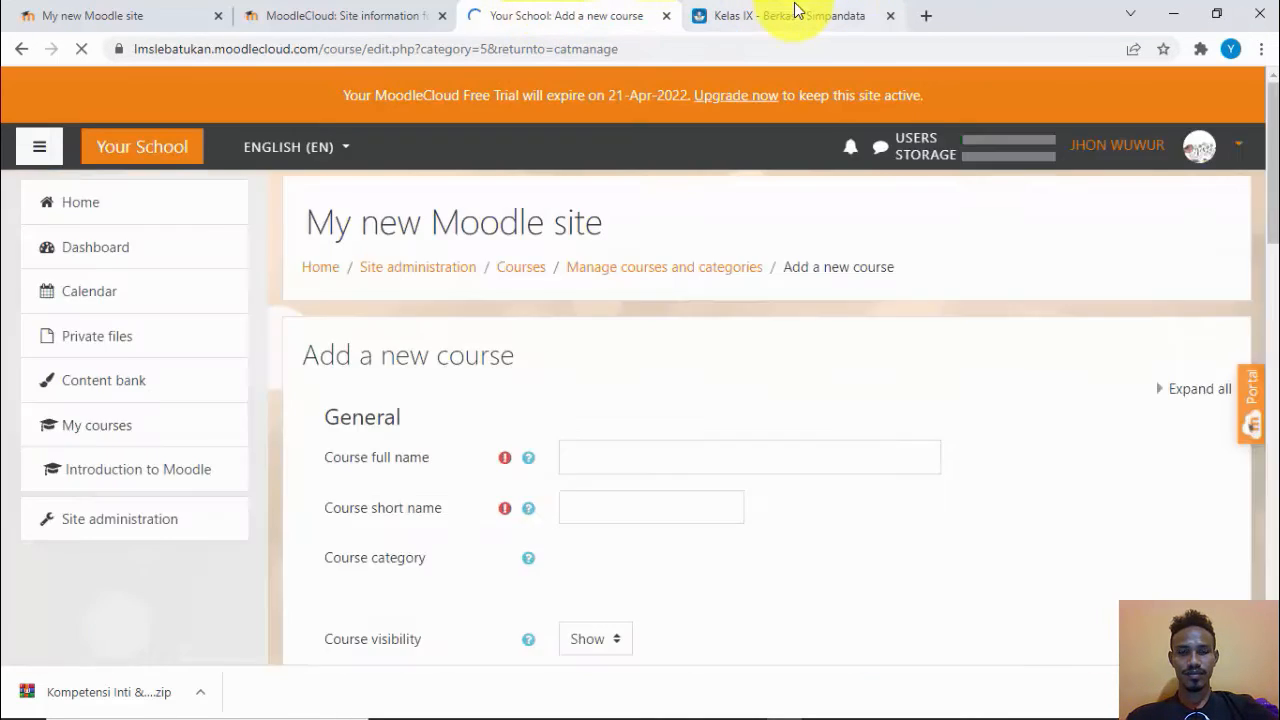
click(796, 12)
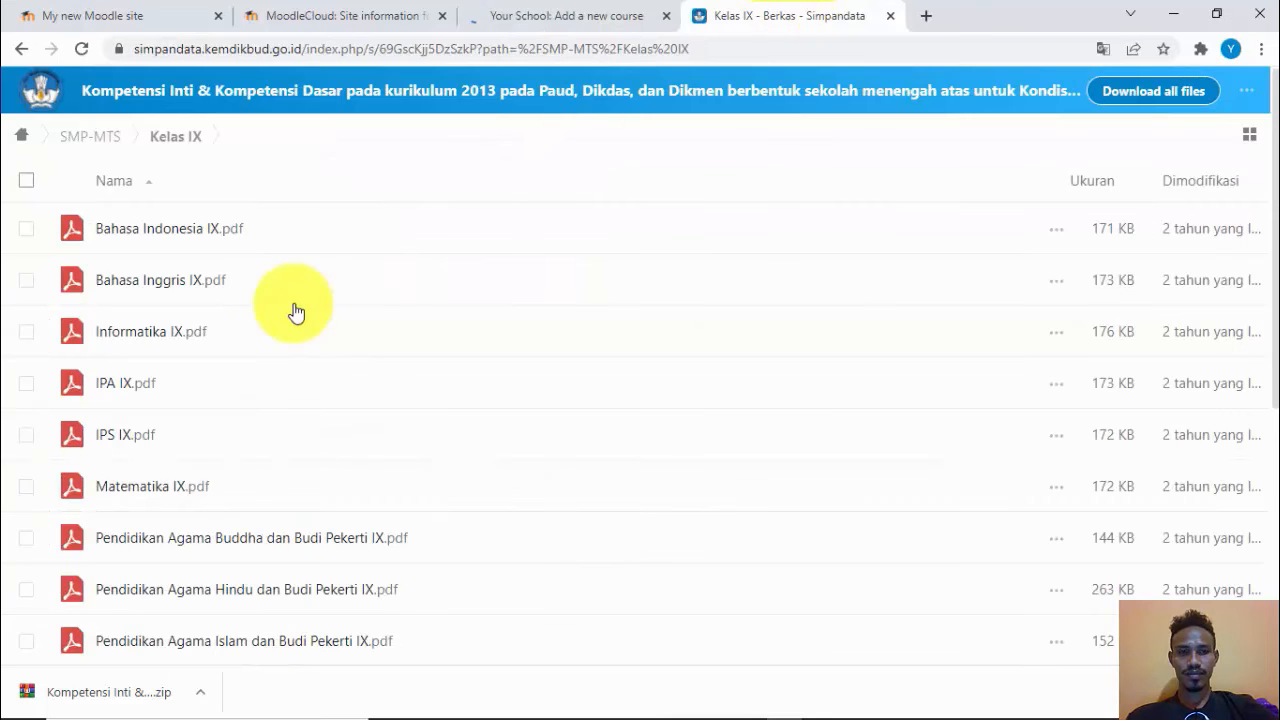
click(115, 388)
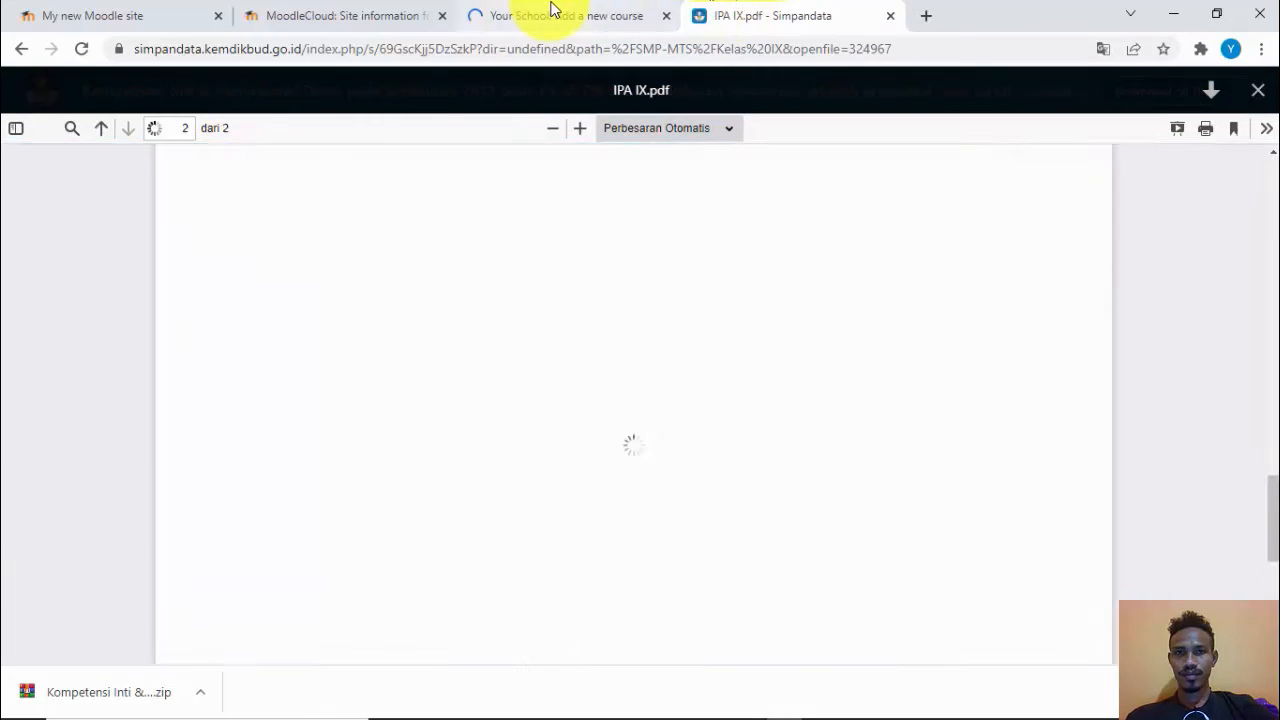
Examine the basic competencies on page 2 of IPA IX.pdf to choose a topic for the new IPA-KELAS IX course.
click(553, 10)
click(619, 458)
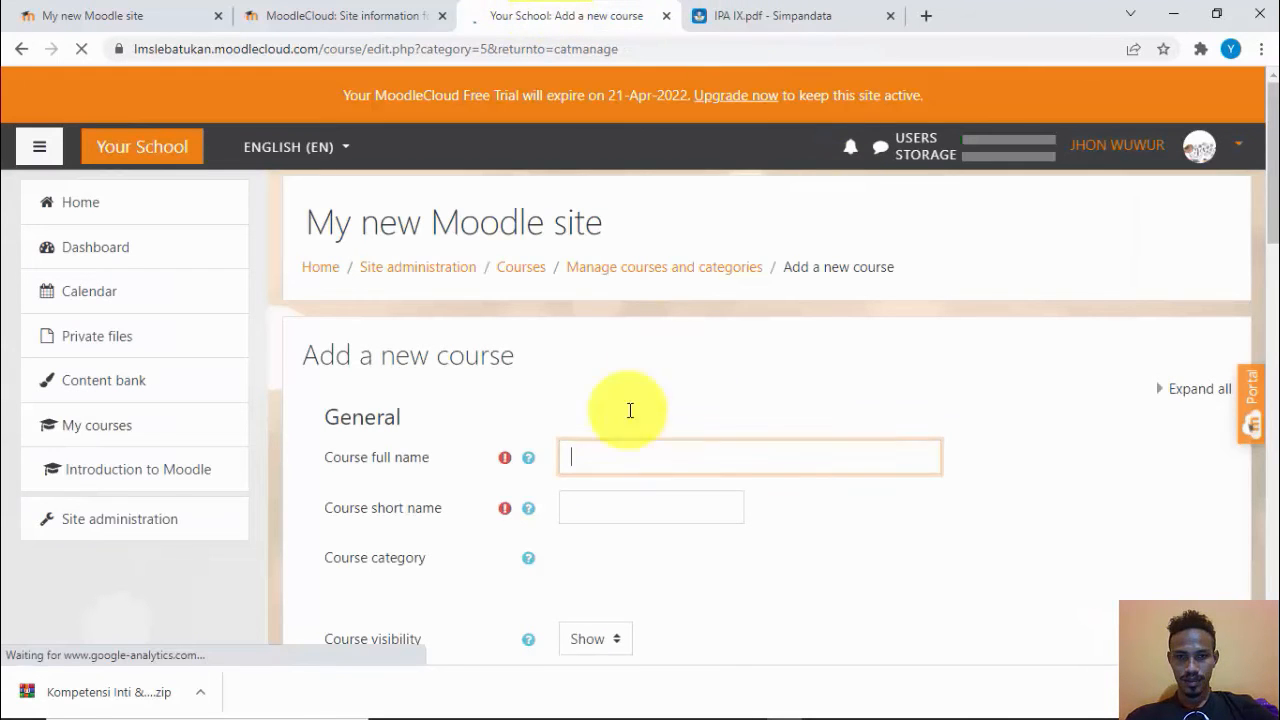
click(818, 12)
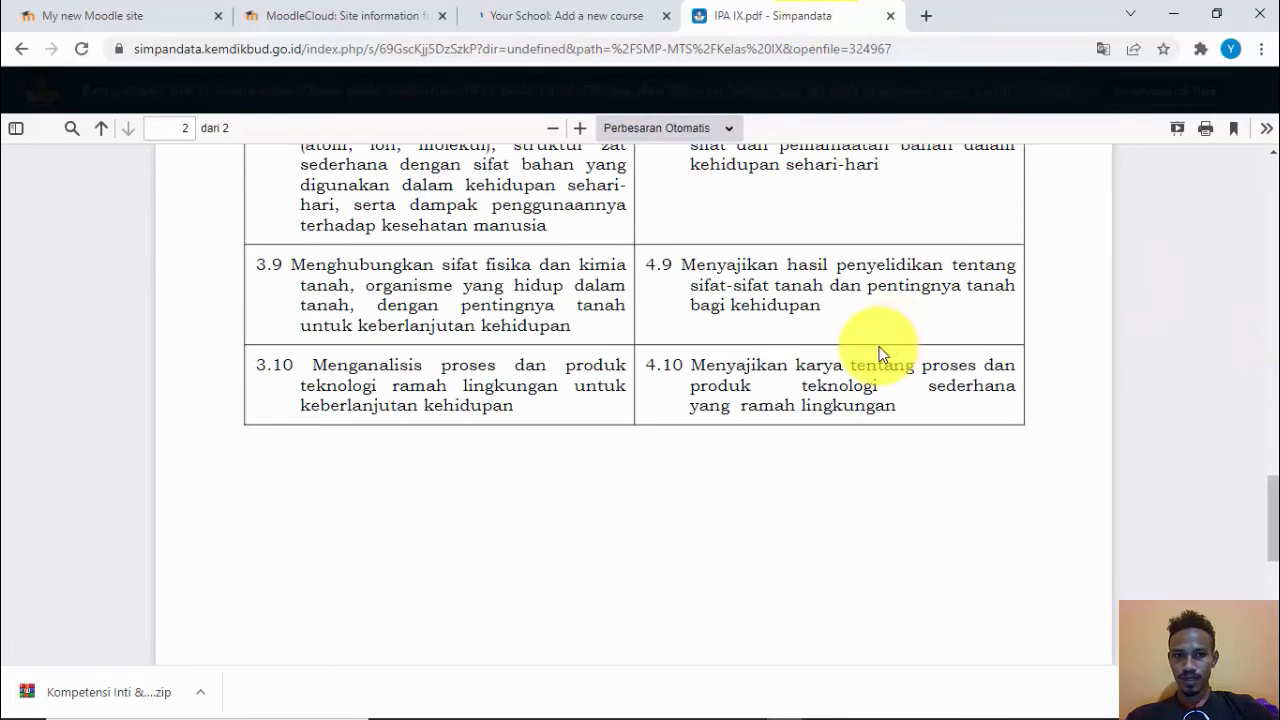
scroll(880, 355, up, 1)
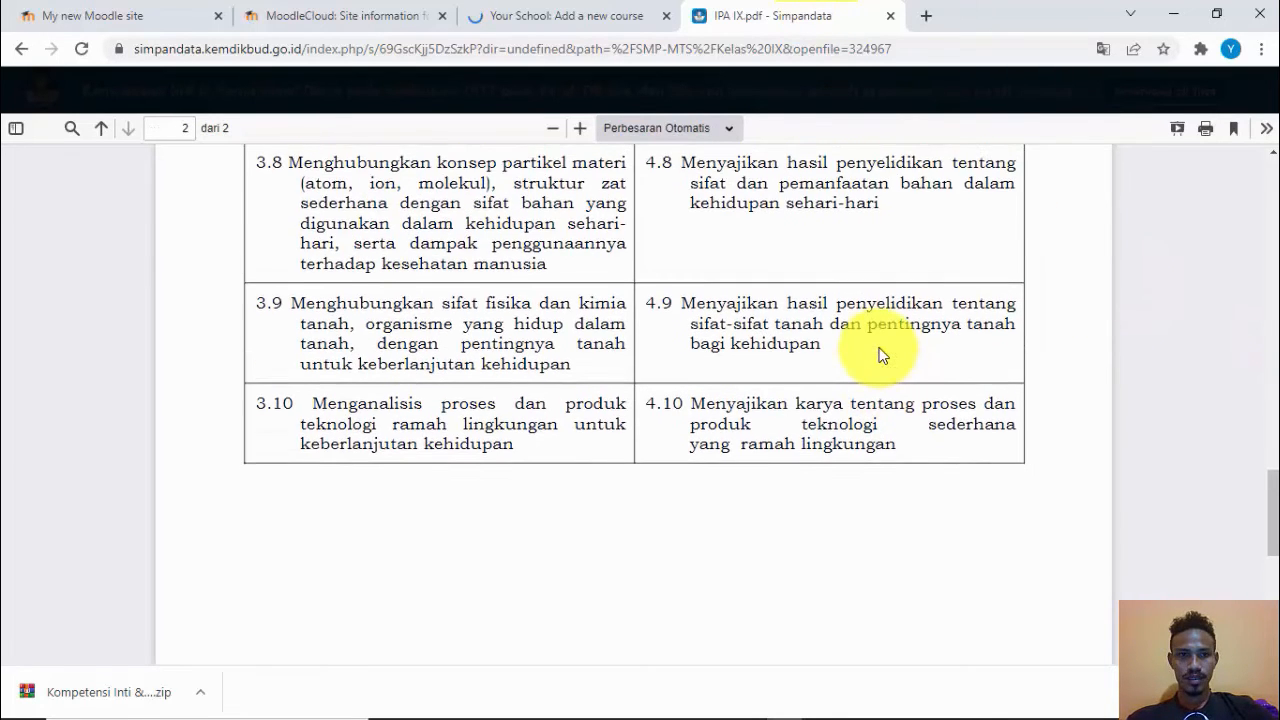
scroll(880, 355, up, 3)
scroll(880, 355, up, 5)
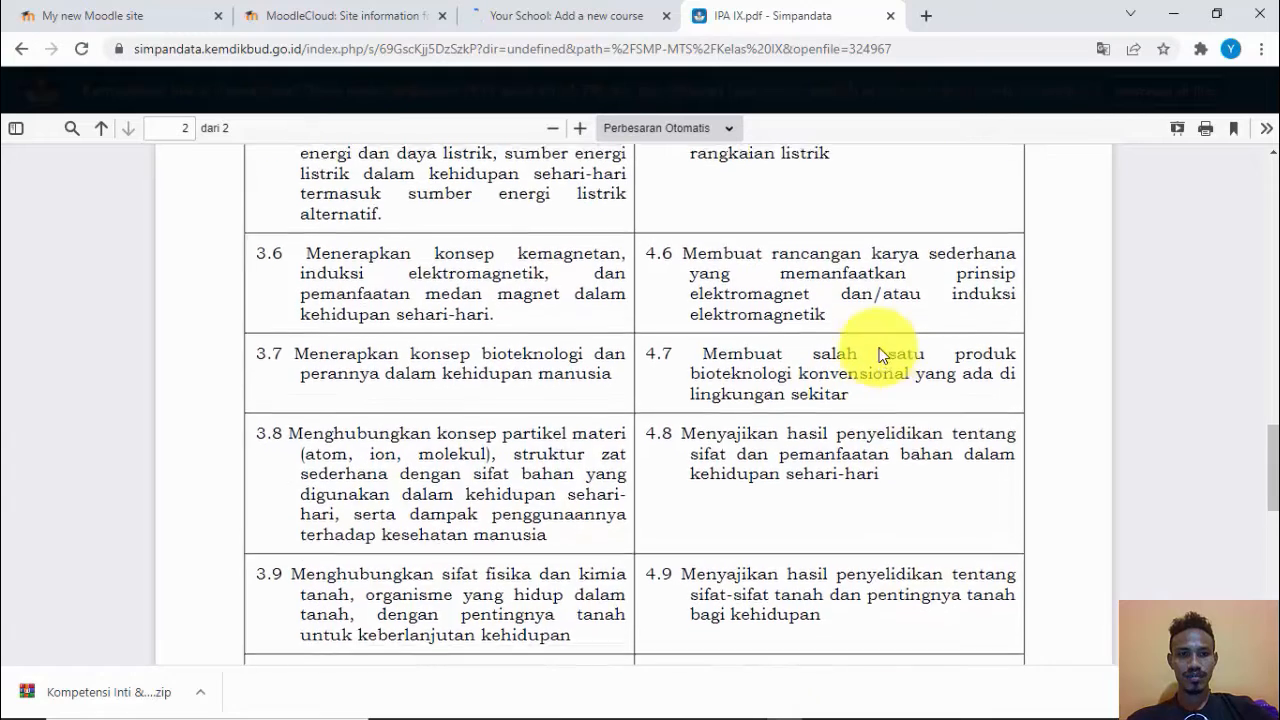
scroll(880, 355, up, 5)
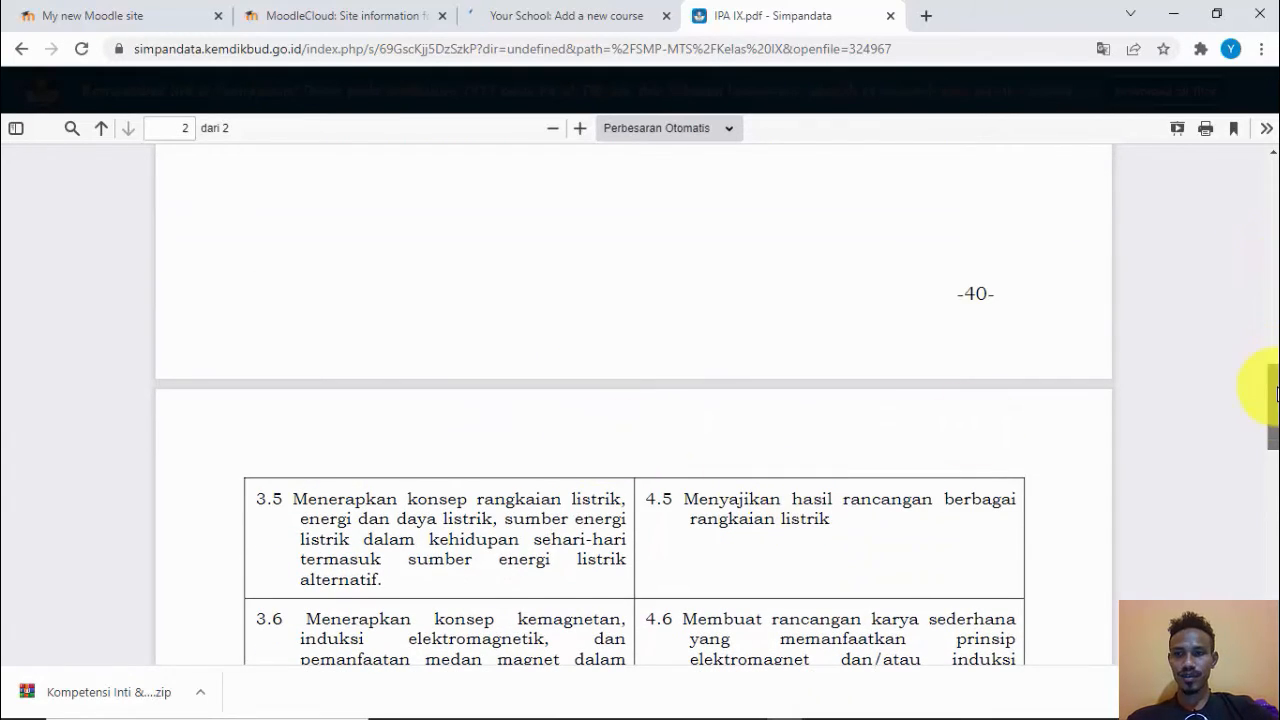
drag(1277, 394, 1277, 434)
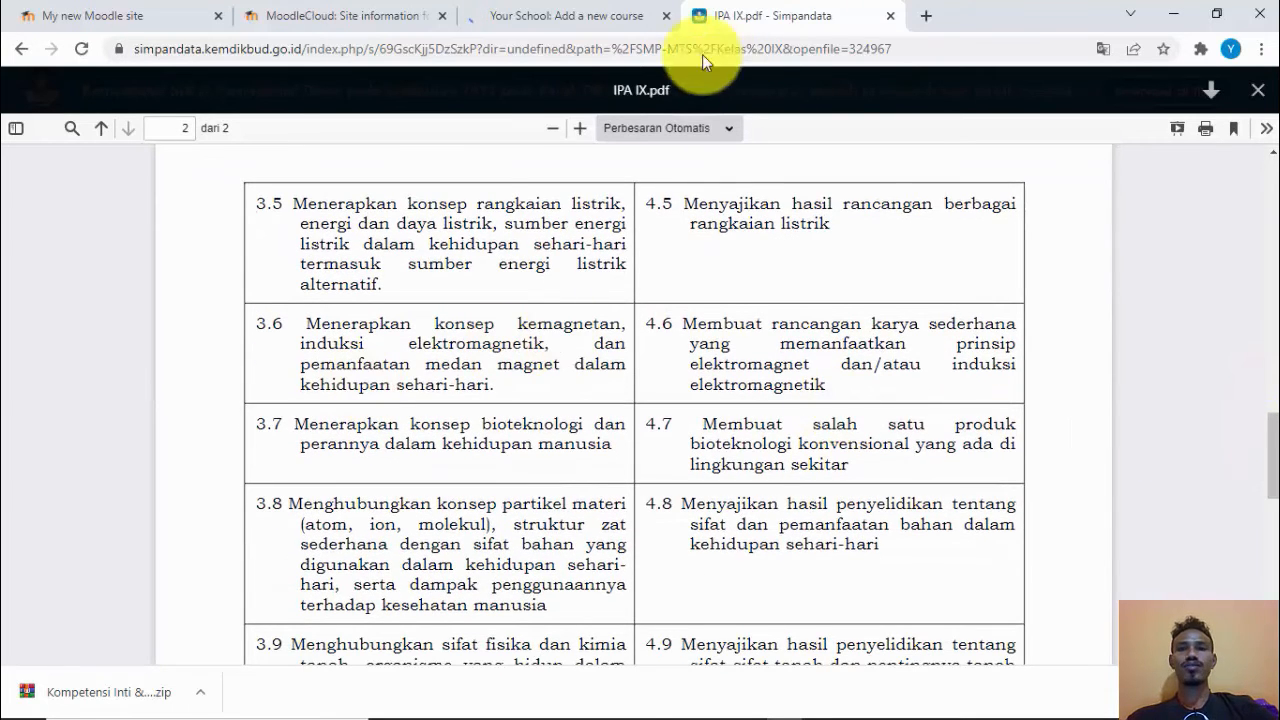
click(640, 17)
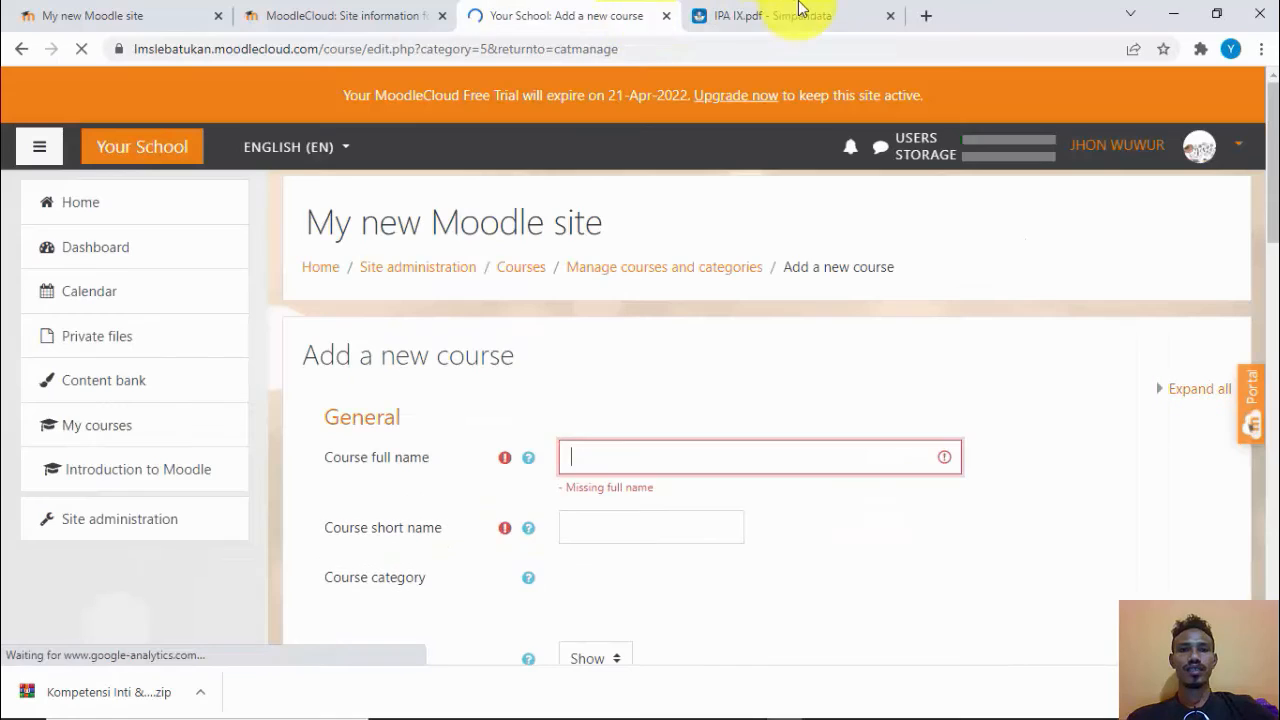
click(790, 15)
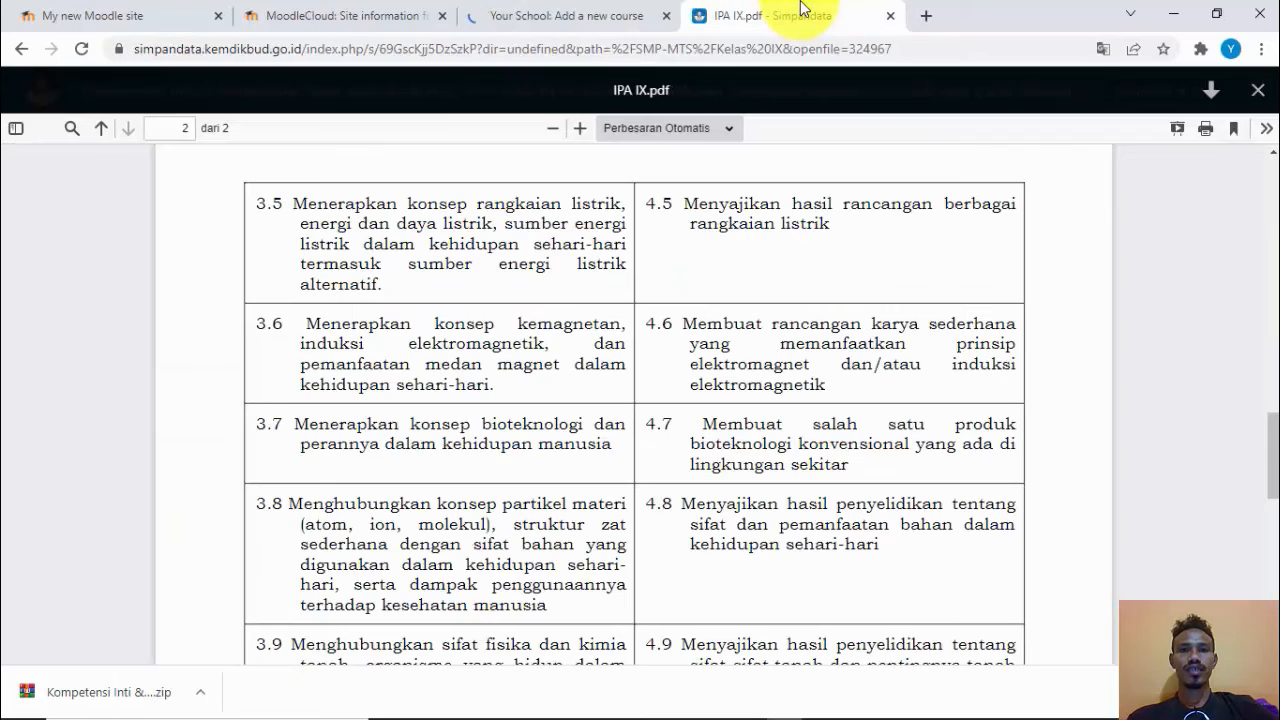
In the new Moodle course form, enter the full name KD. 3.6 KONSEP KEMAGNETAN DAN INDUKSI ELEKTROMAGNETIK, checking the wording against IPA IX.pdf.
click(555, 19)
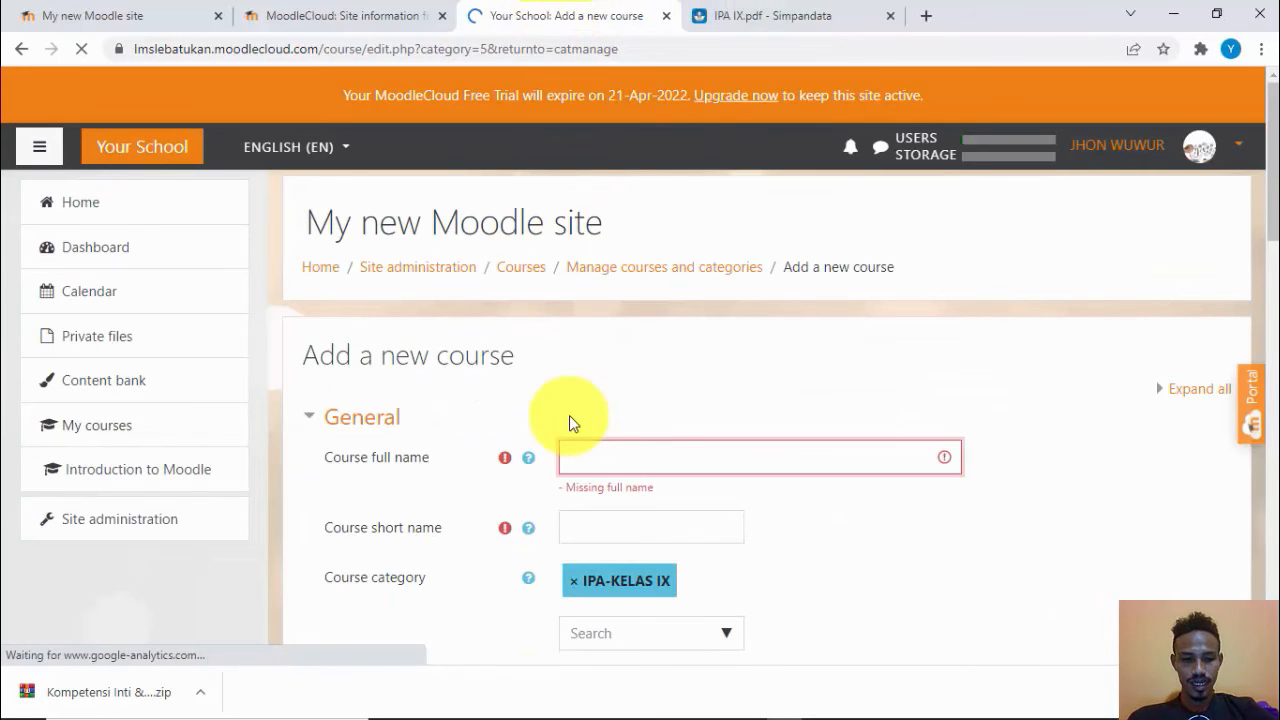
scroll(569, 415, down, 5)
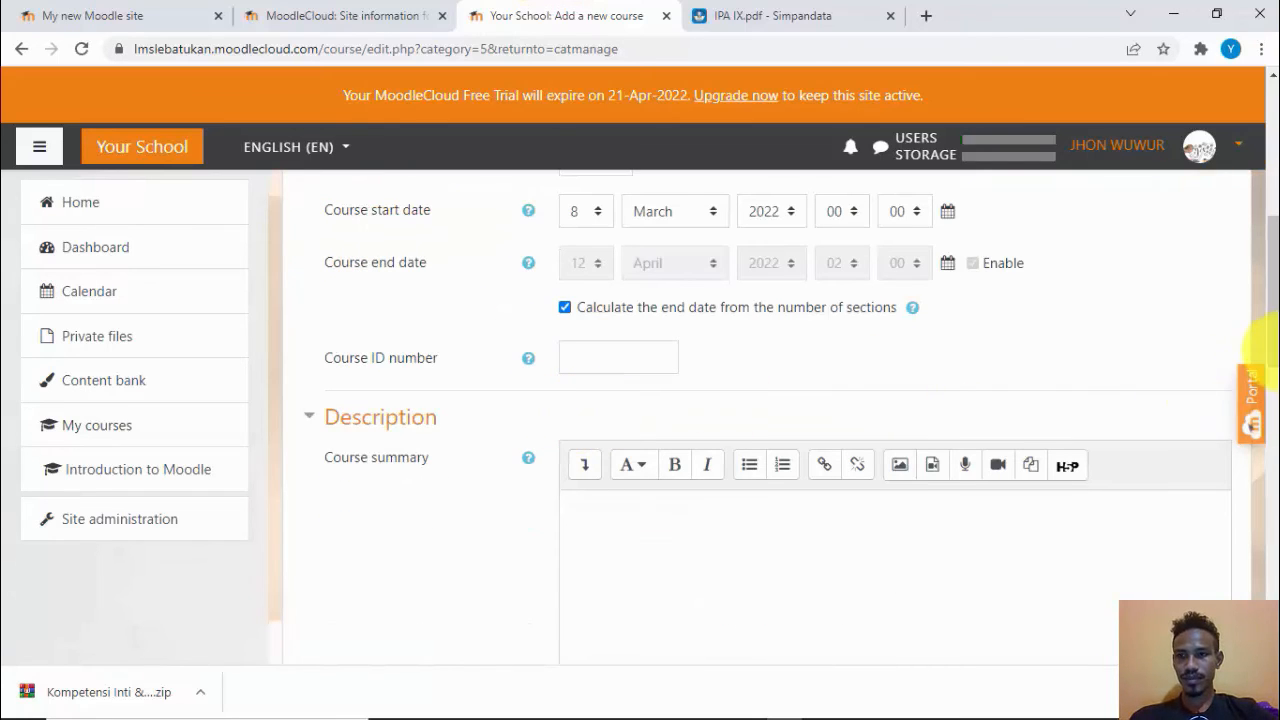
scroll(1268, 240, up, 4)
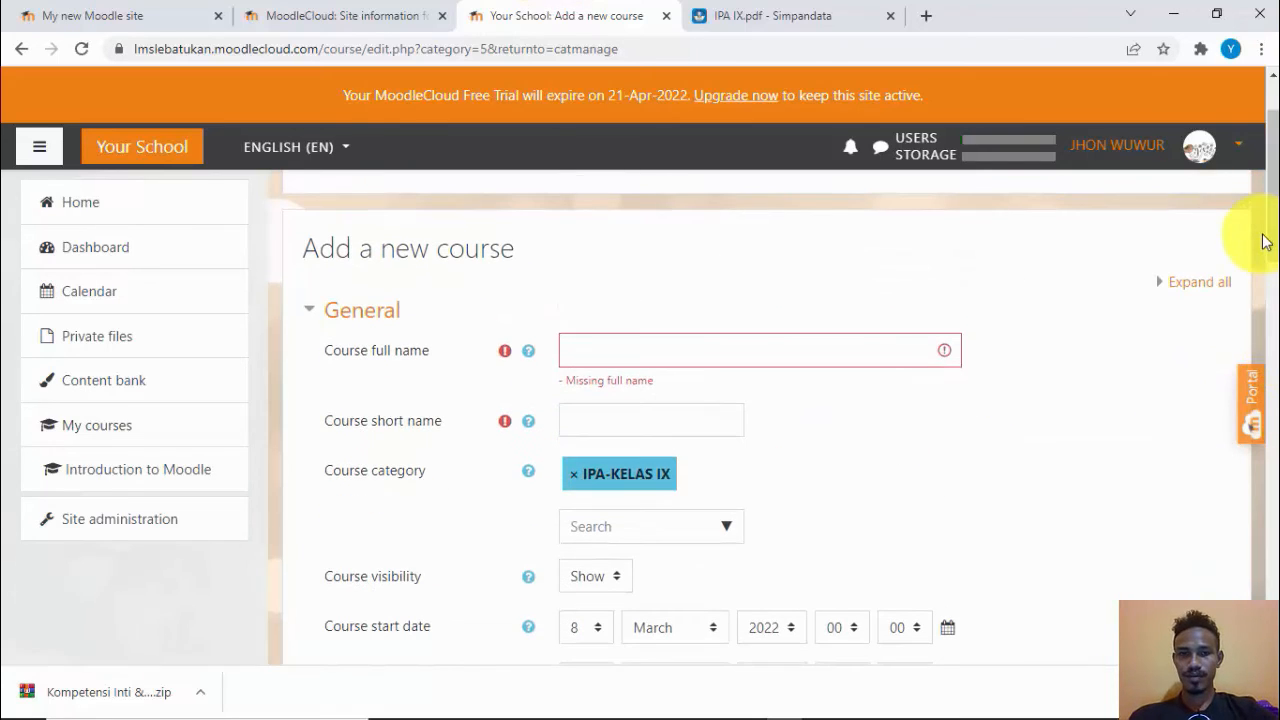
click(759, 341)
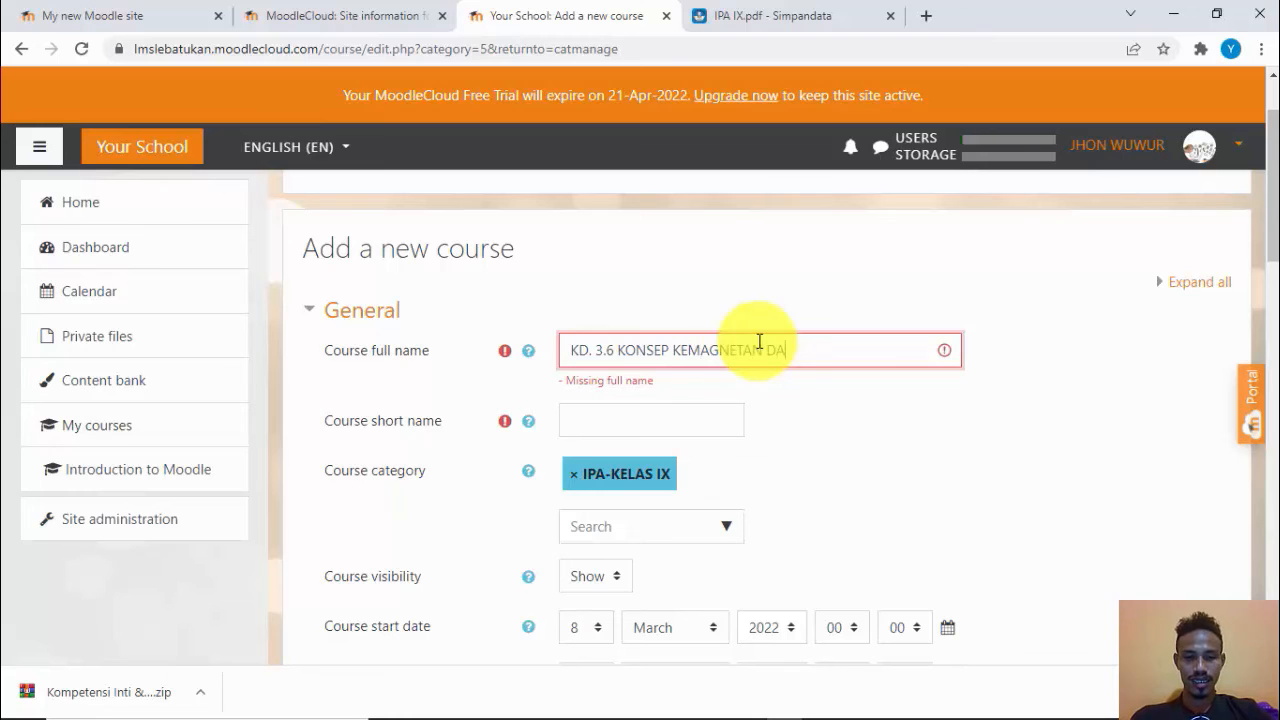
click(750, 17)
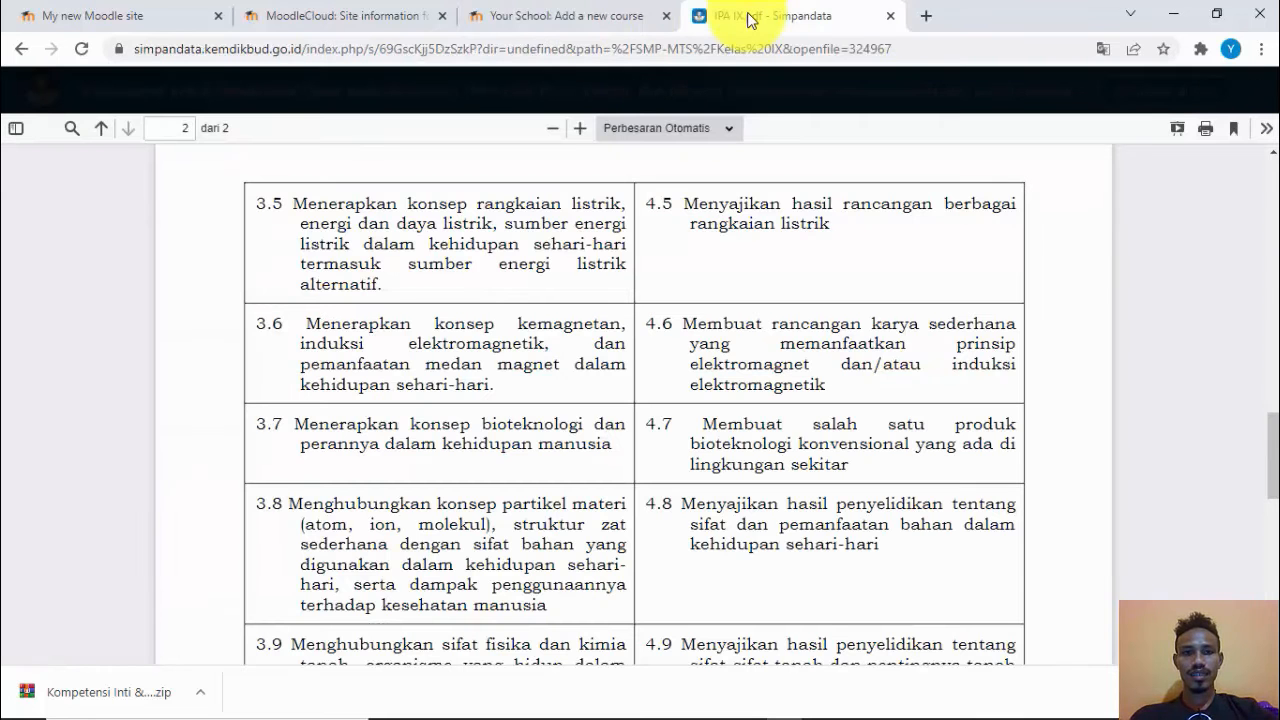
click(548, 17)
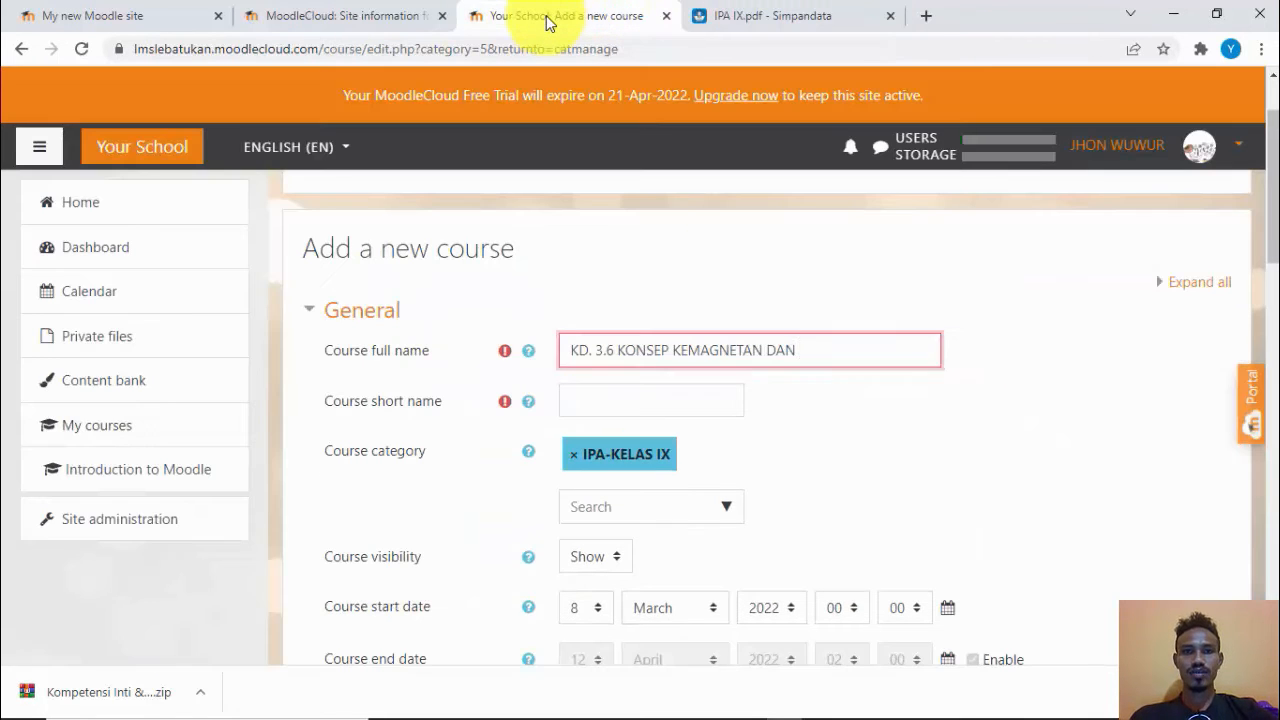
text(NDU)
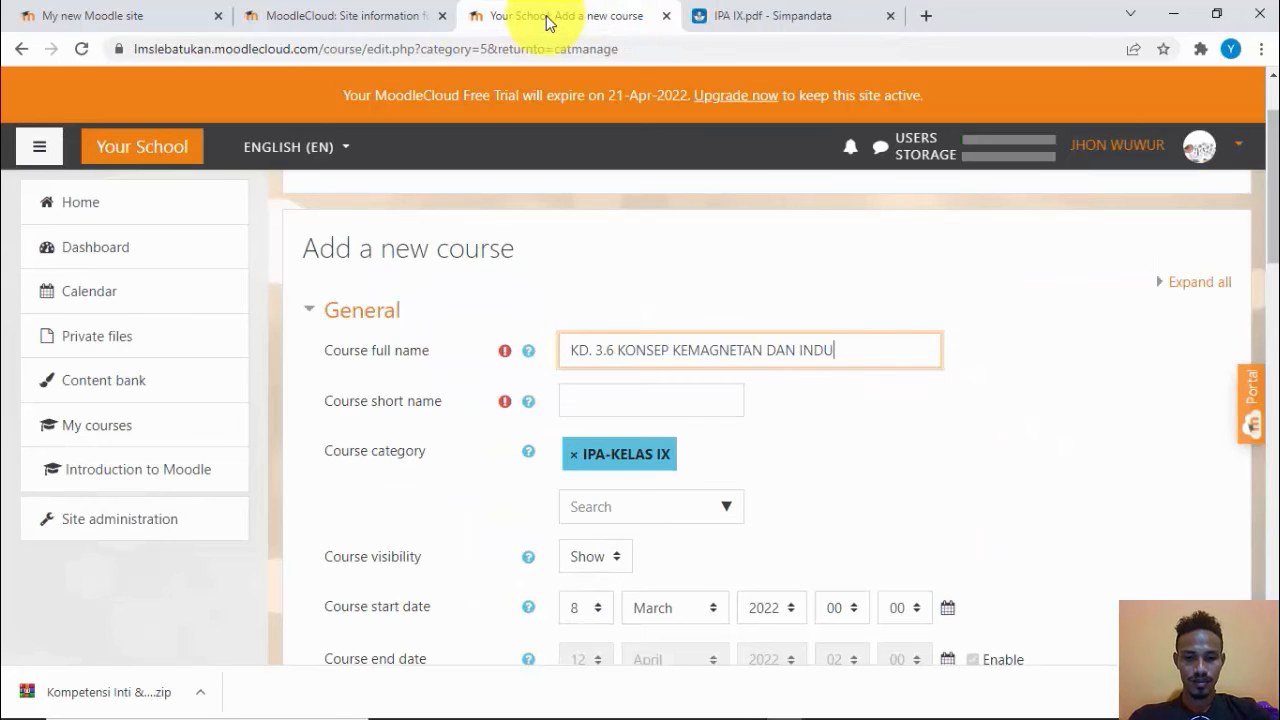
text(KSI ELEKTROMAGNETIK)
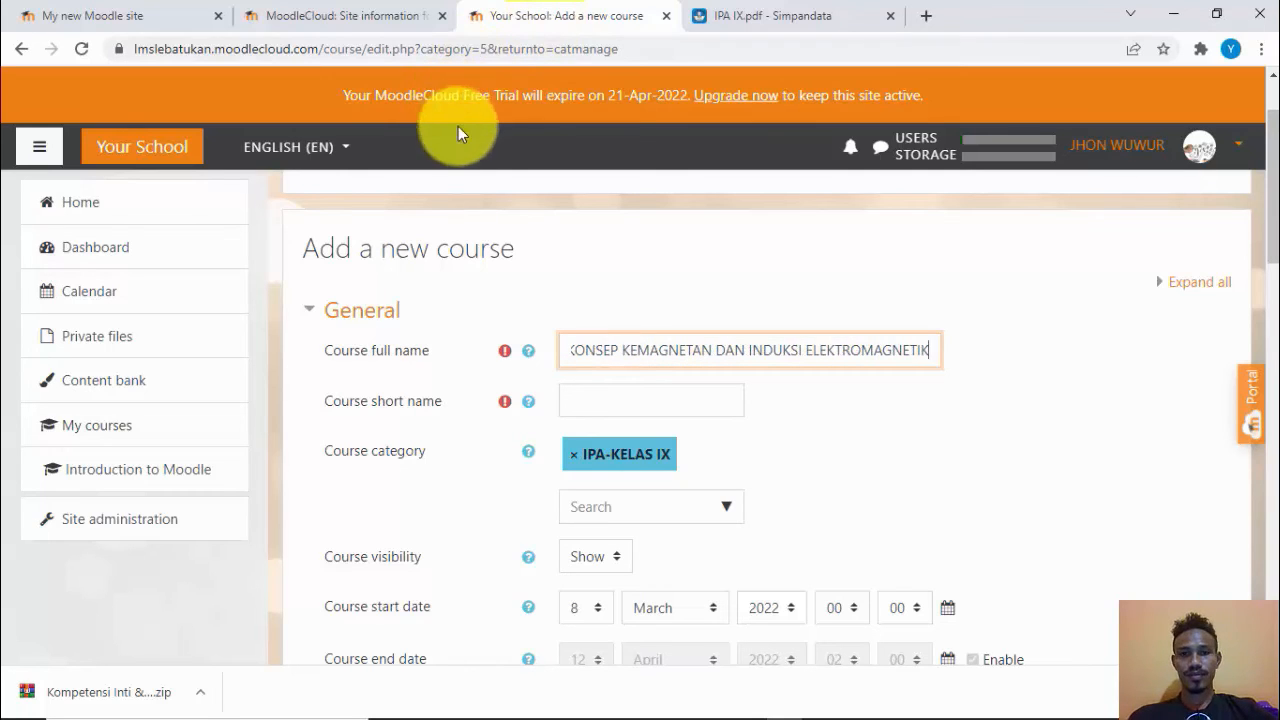
Set the course short name to Kemagnetan.
click(580, 396)
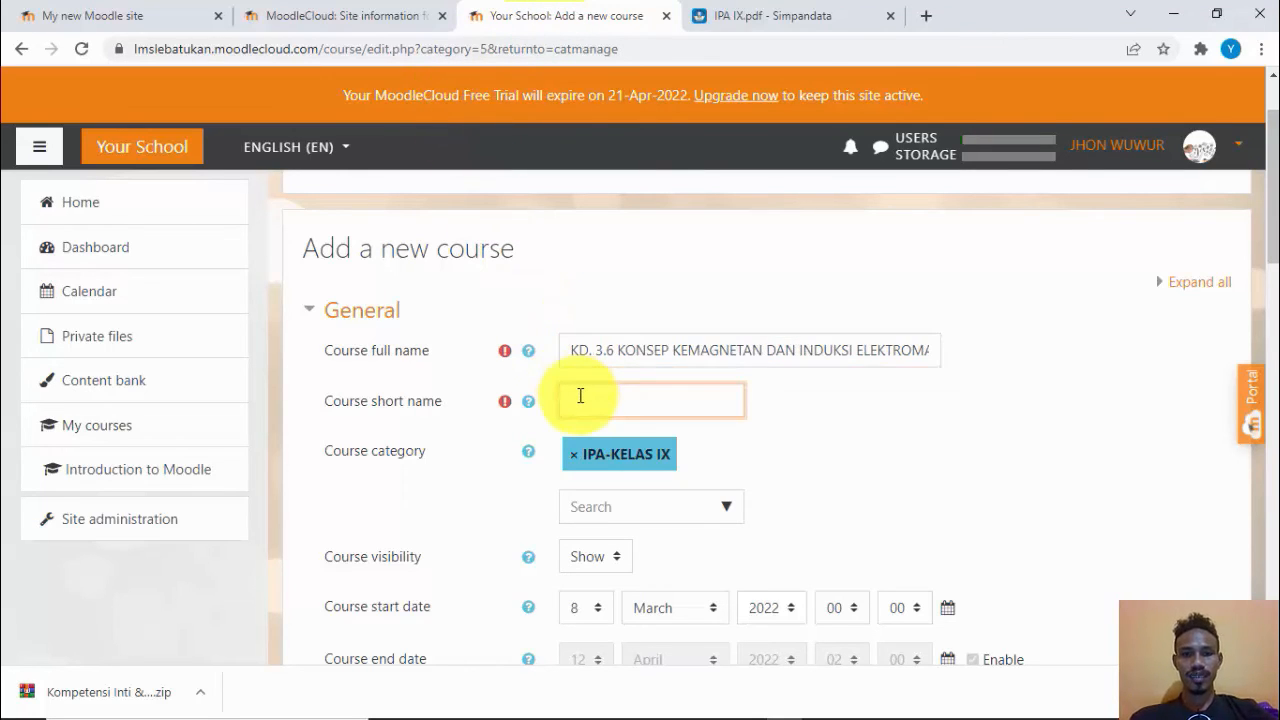
text(Kemag)
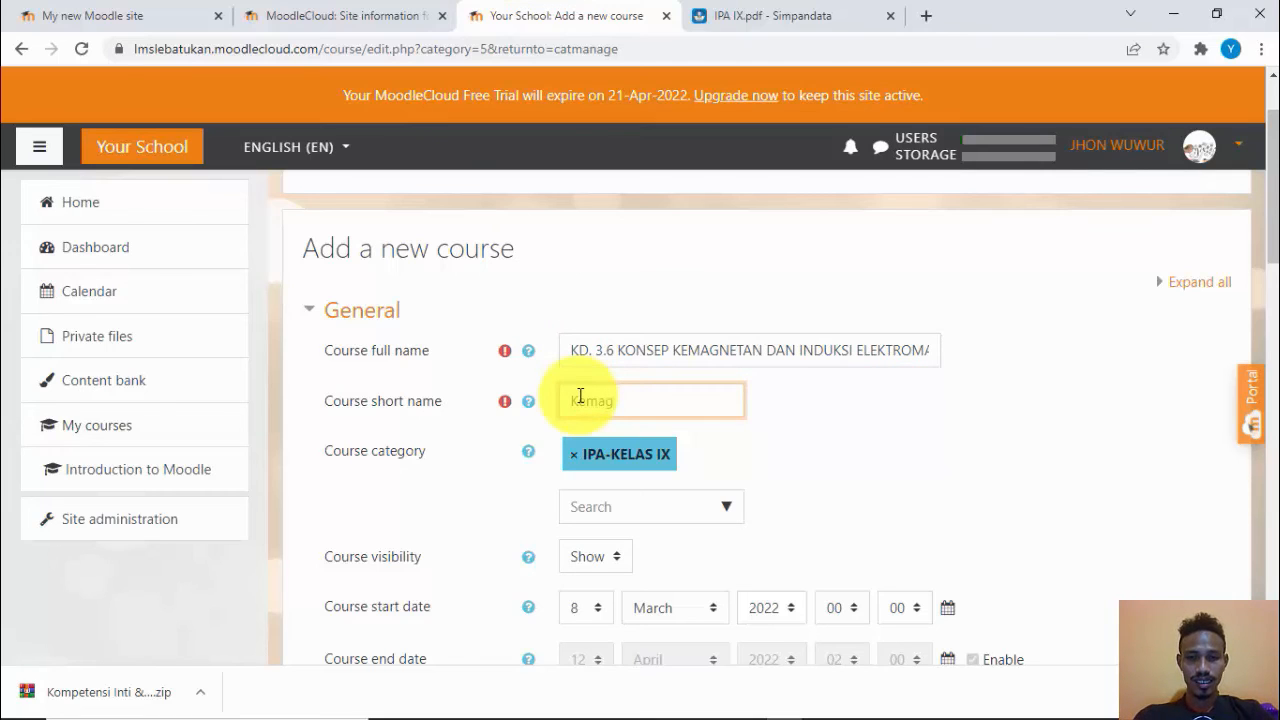
text(netan)
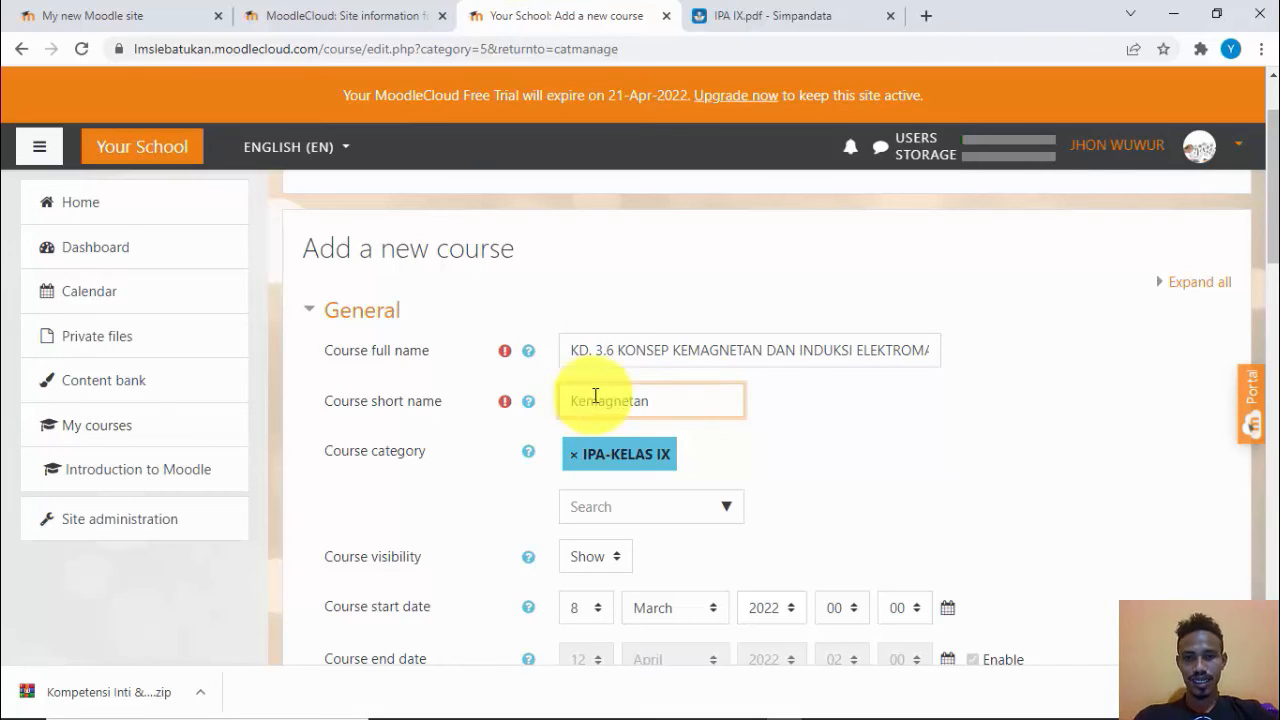
Save the magnetism course and return to the IPA-KELAS IX category management page.
scroll(1272, 245, down, 3)
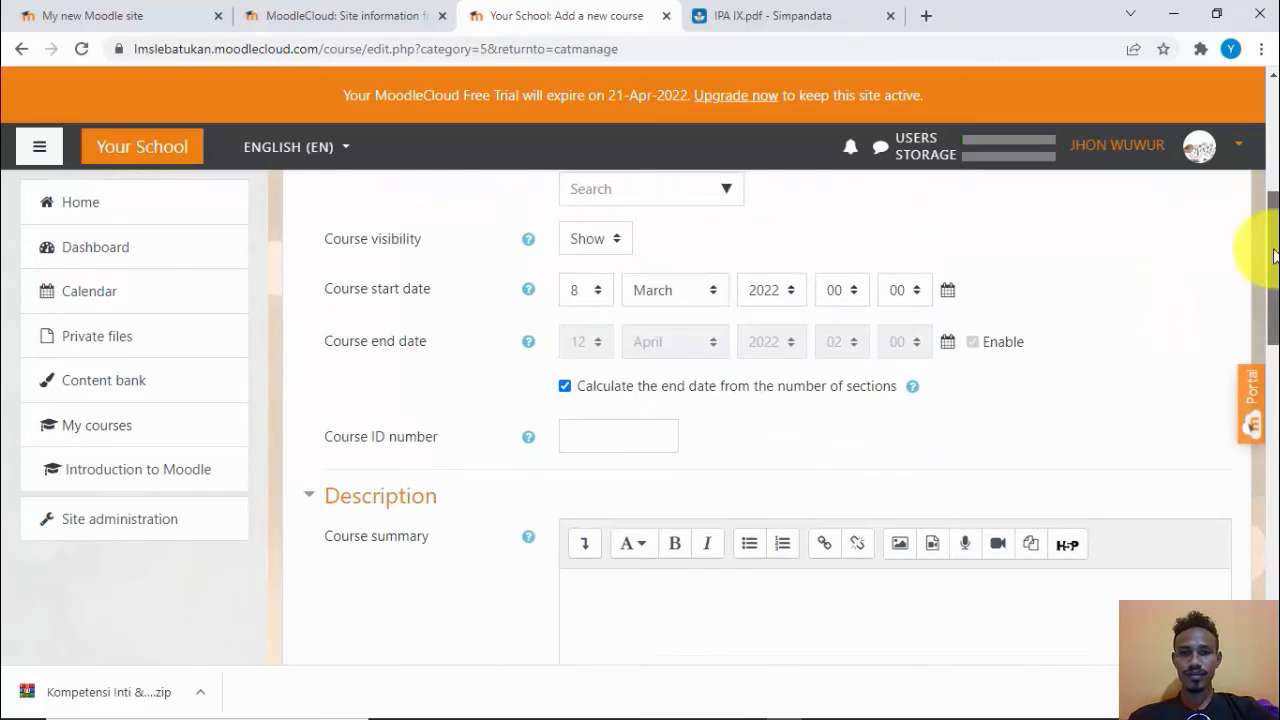
scroll(1273, 243, up, 2)
scroll(1272, 248, down, 5)
scroll(1271, 250, up, 5)
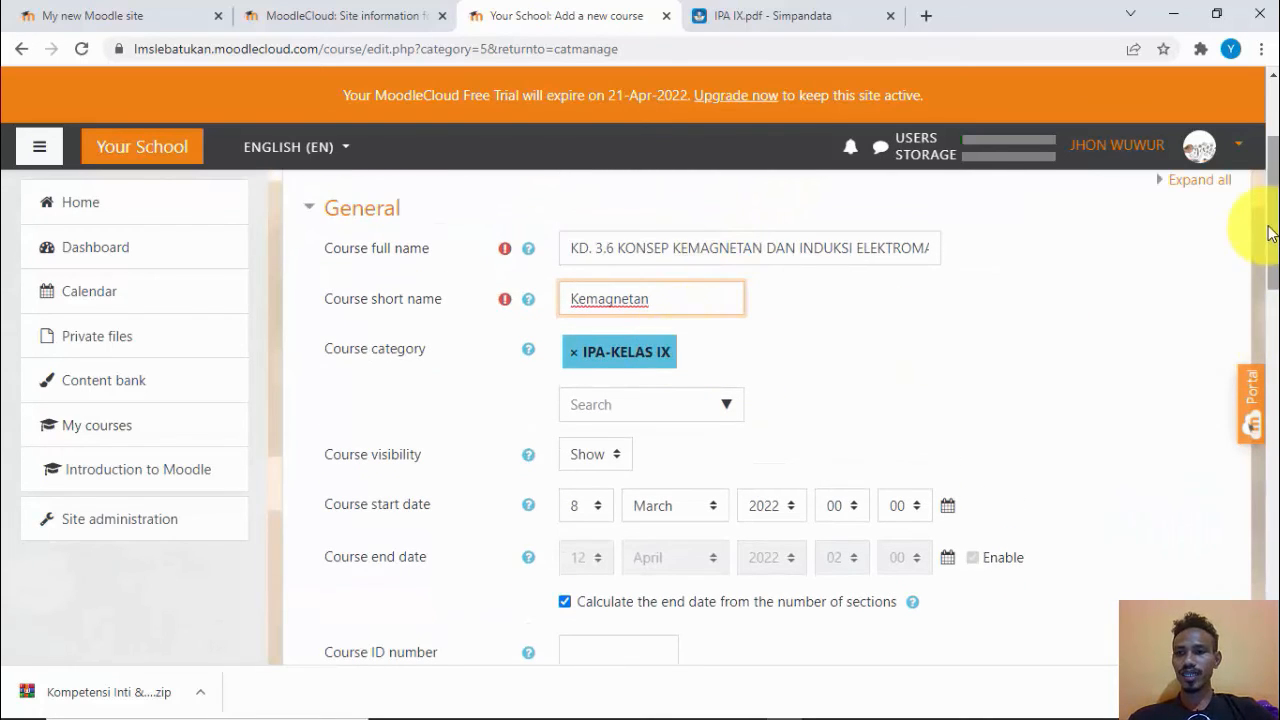
scroll(1266, 246, down, 5)
scroll(1262, 440, down, 10)
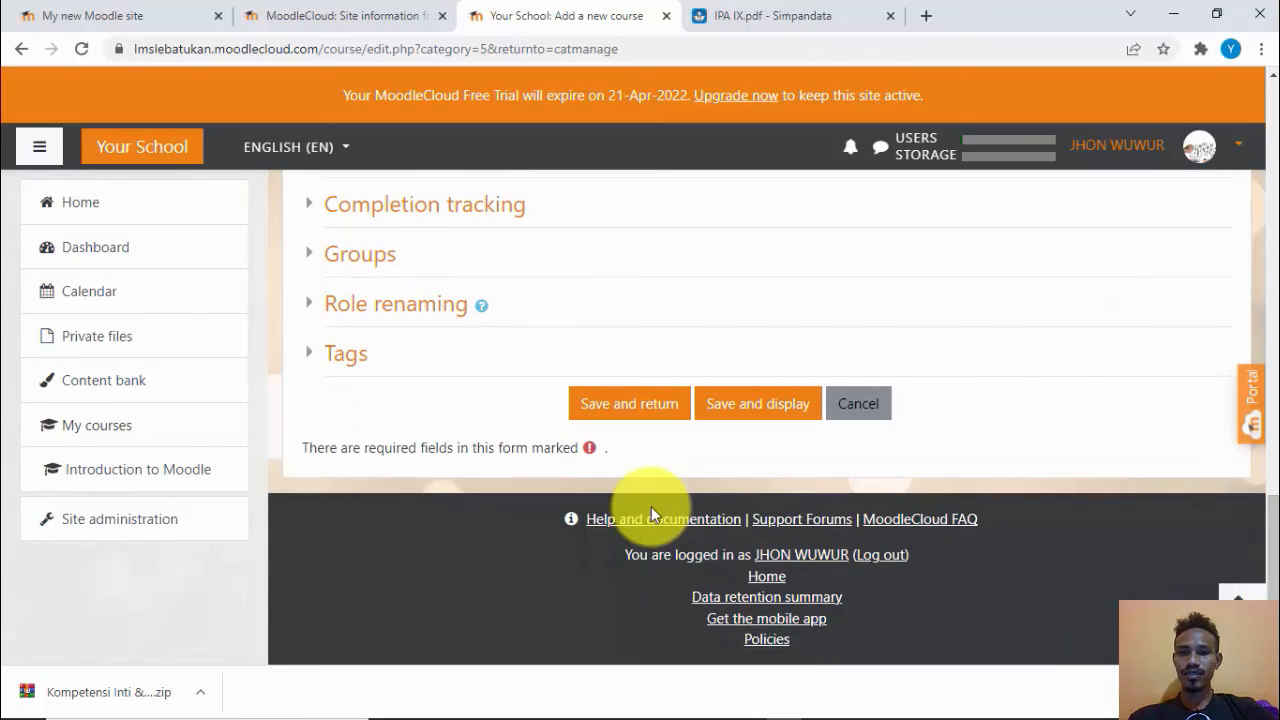
click(629, 405)
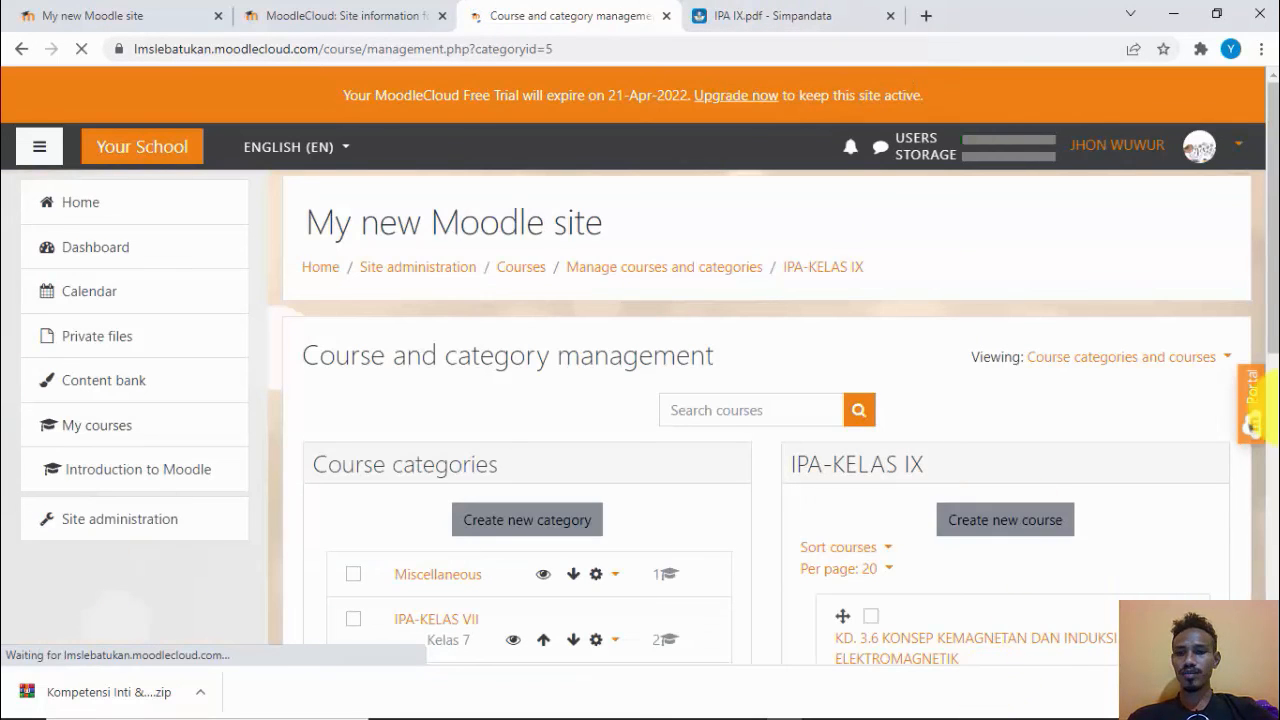
scroll(1262, 300, down, 2)
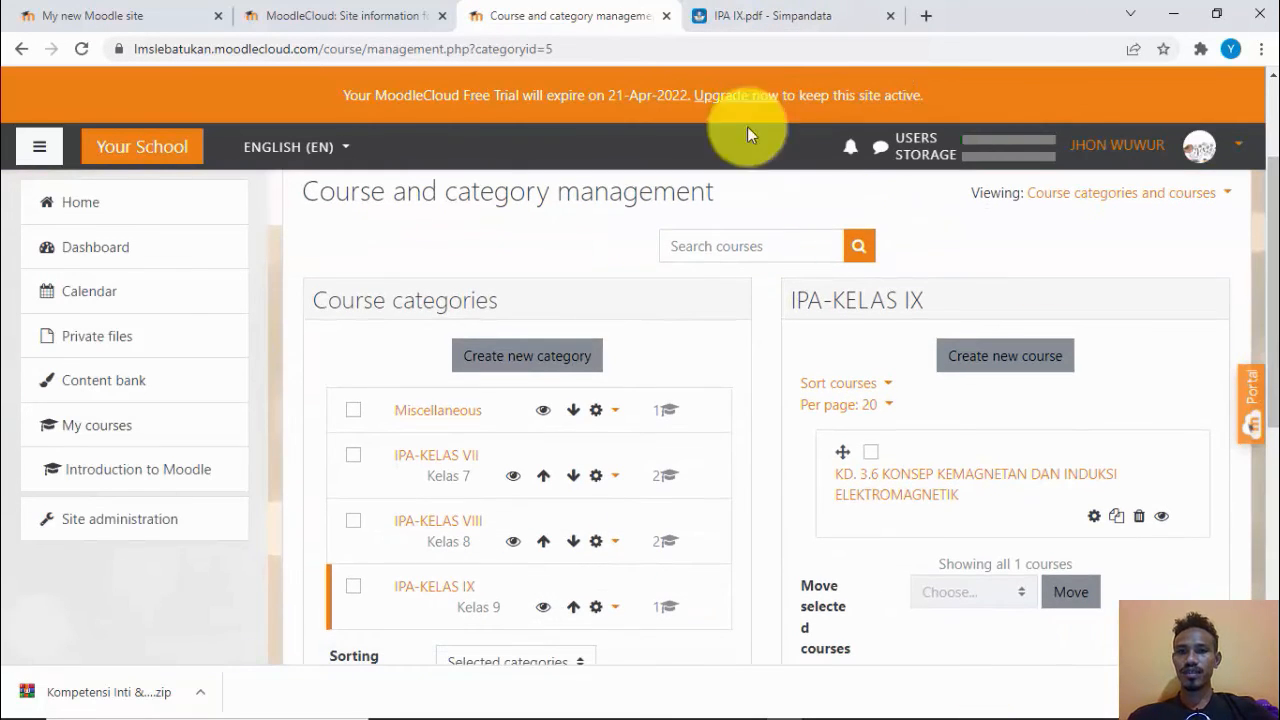
Check the next basic competency in IPA IX.pdf and start a new course in the IPA-KELAS IX category.
click(779, 26)
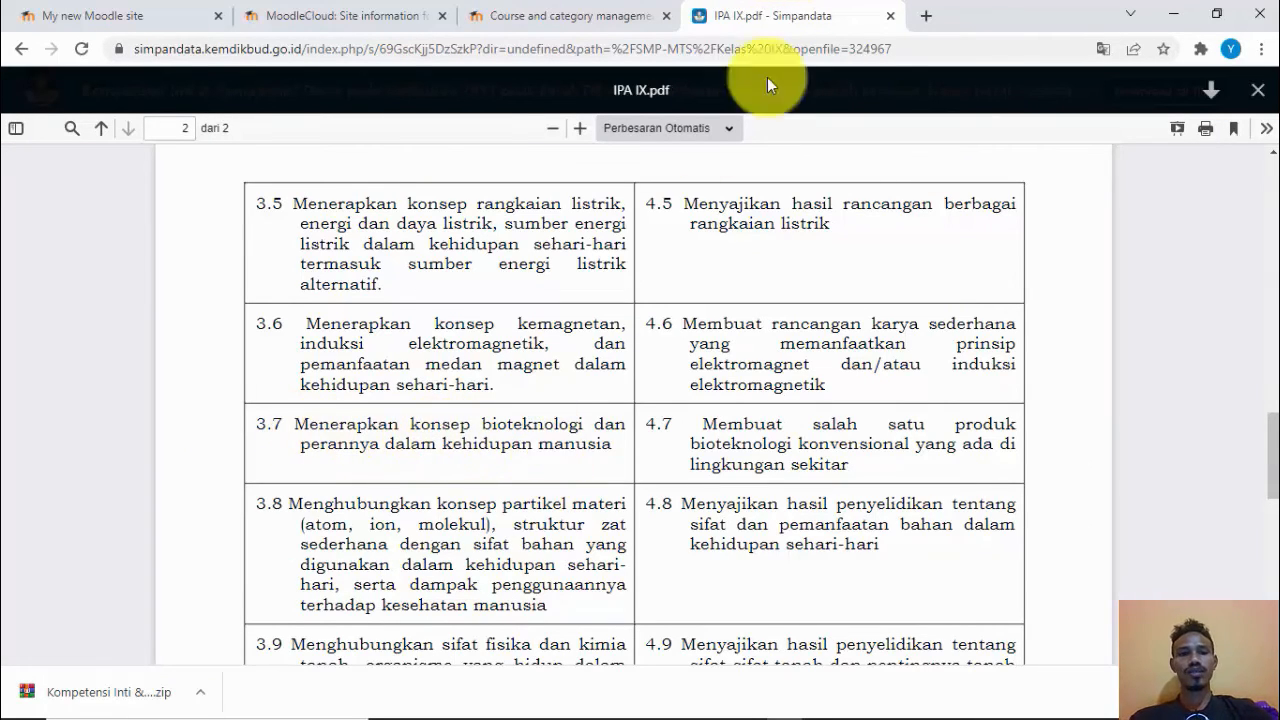
click(612, 15)
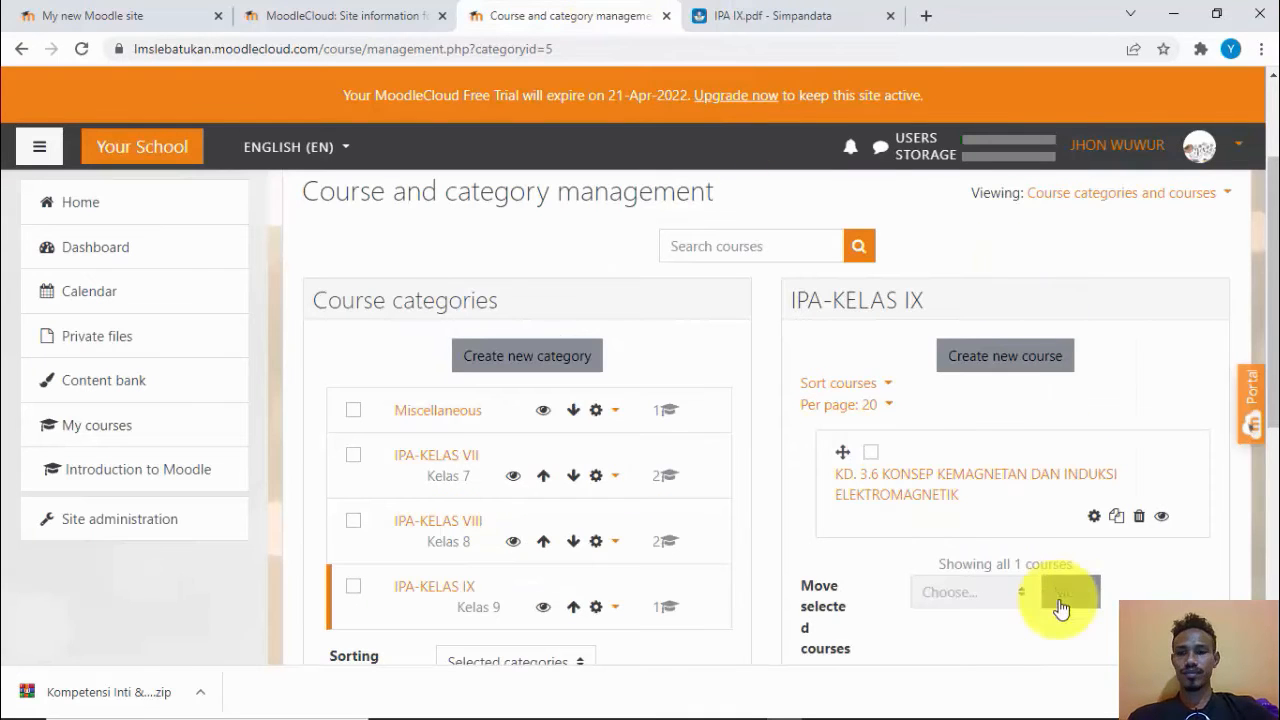
click(1028, 362)
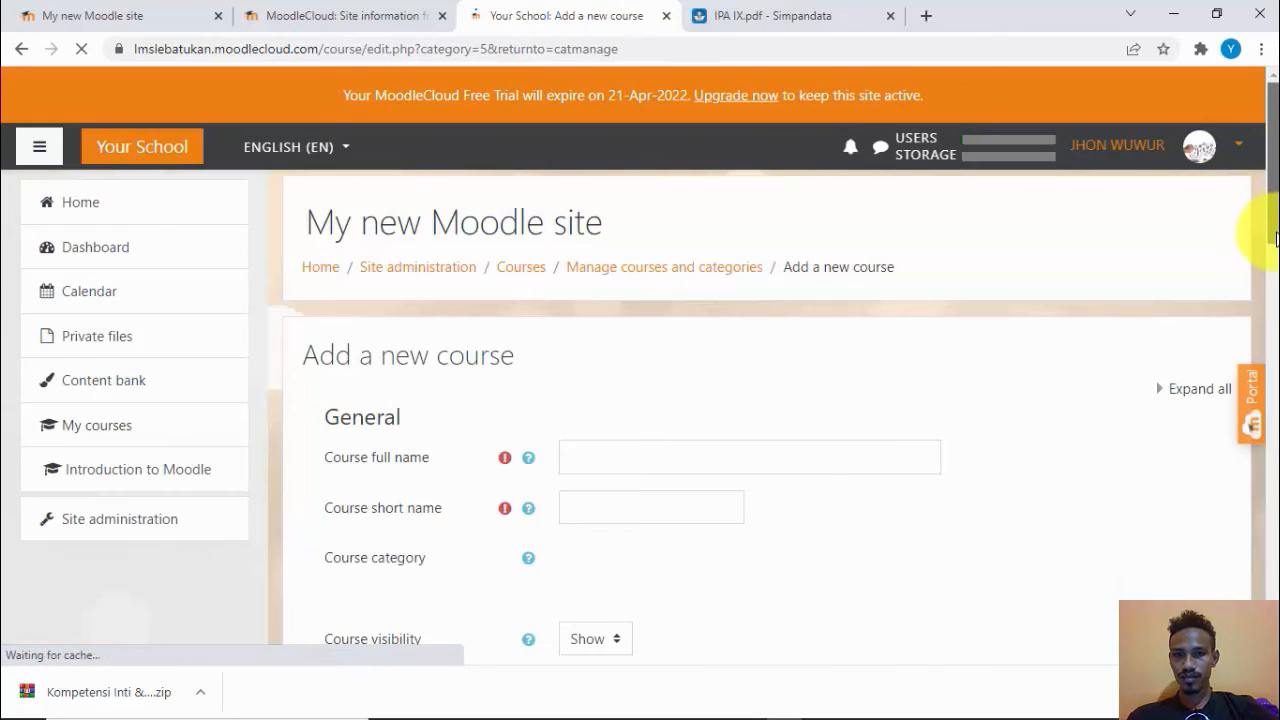
scroll(1257, 243, down, 2)
Set the new course's full name to KD. 3.7 KONSEP BIOTEKNOLOGI.
click(693, 279)
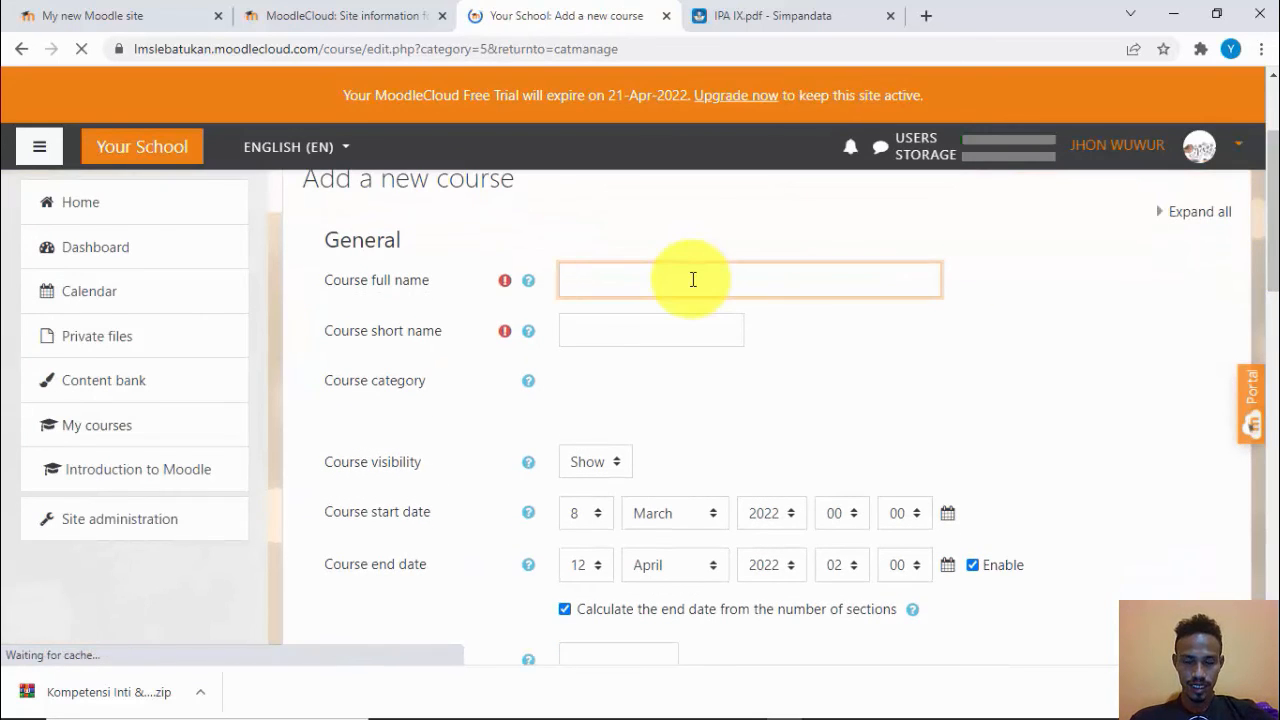
text(KD)
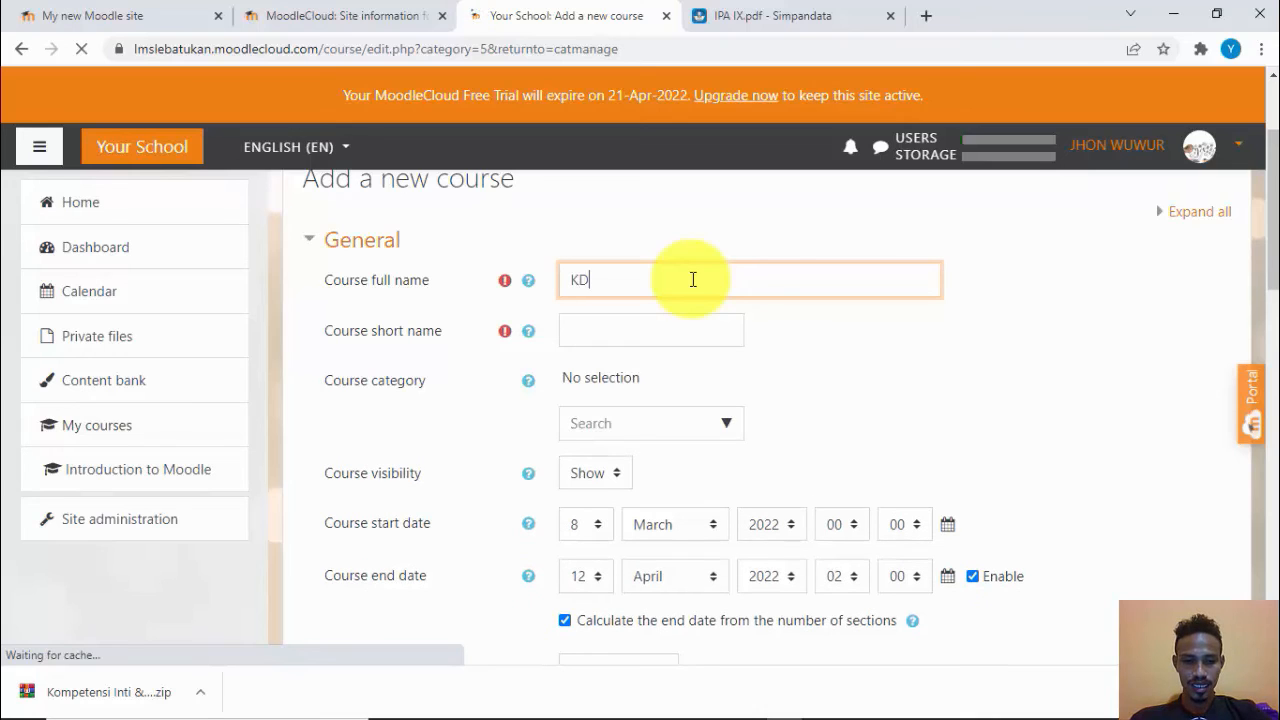
scroll(693, 279, down, 6)
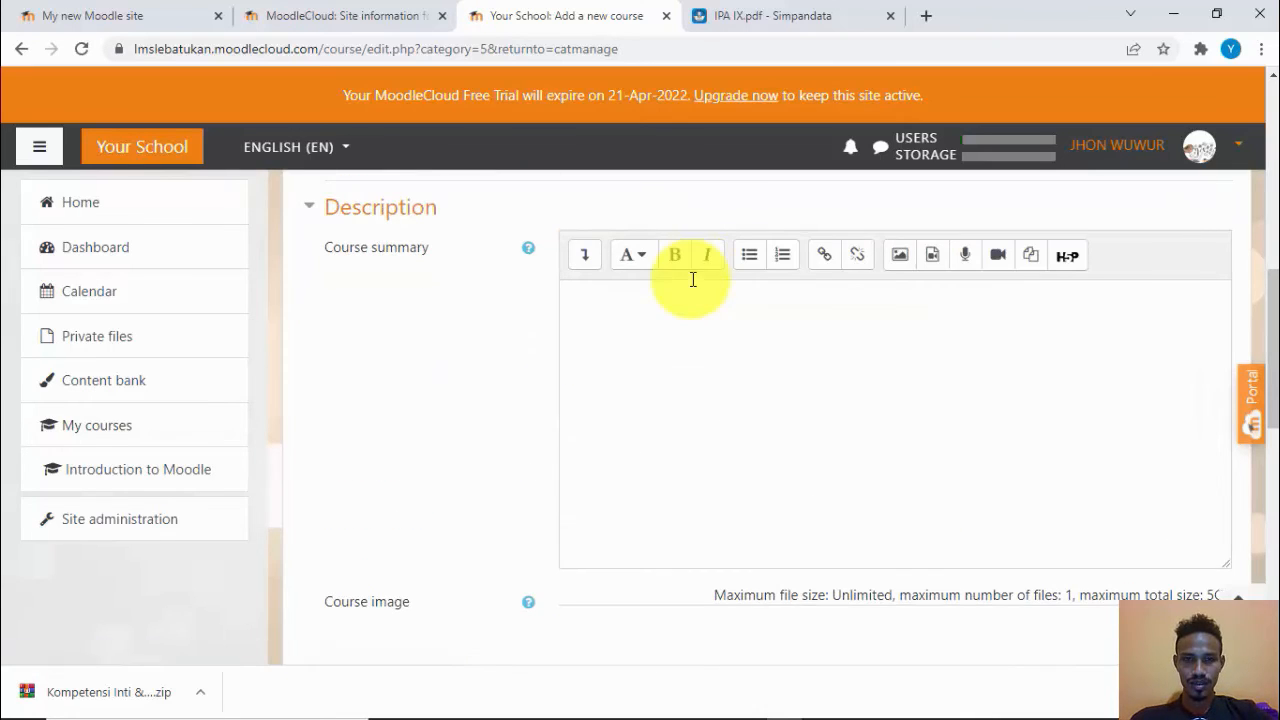
scroll(1249, 240, down, 5)
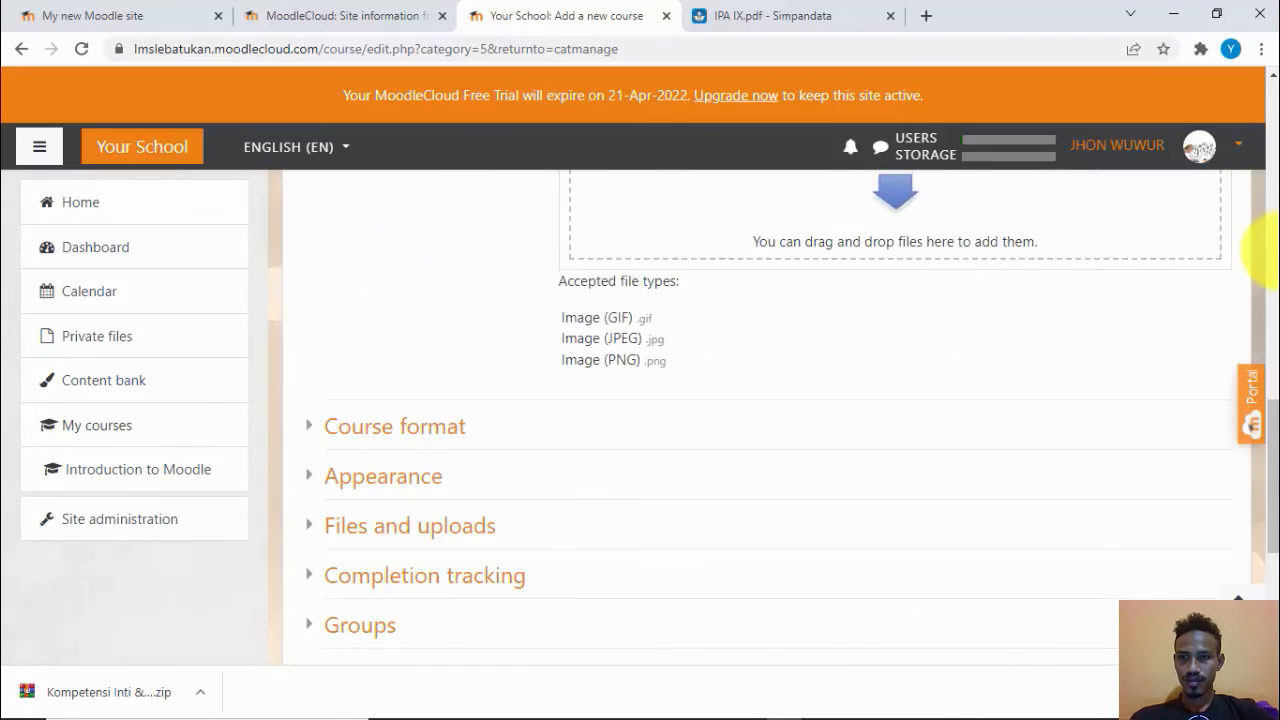
drag(1273, 418, 1273, 106)
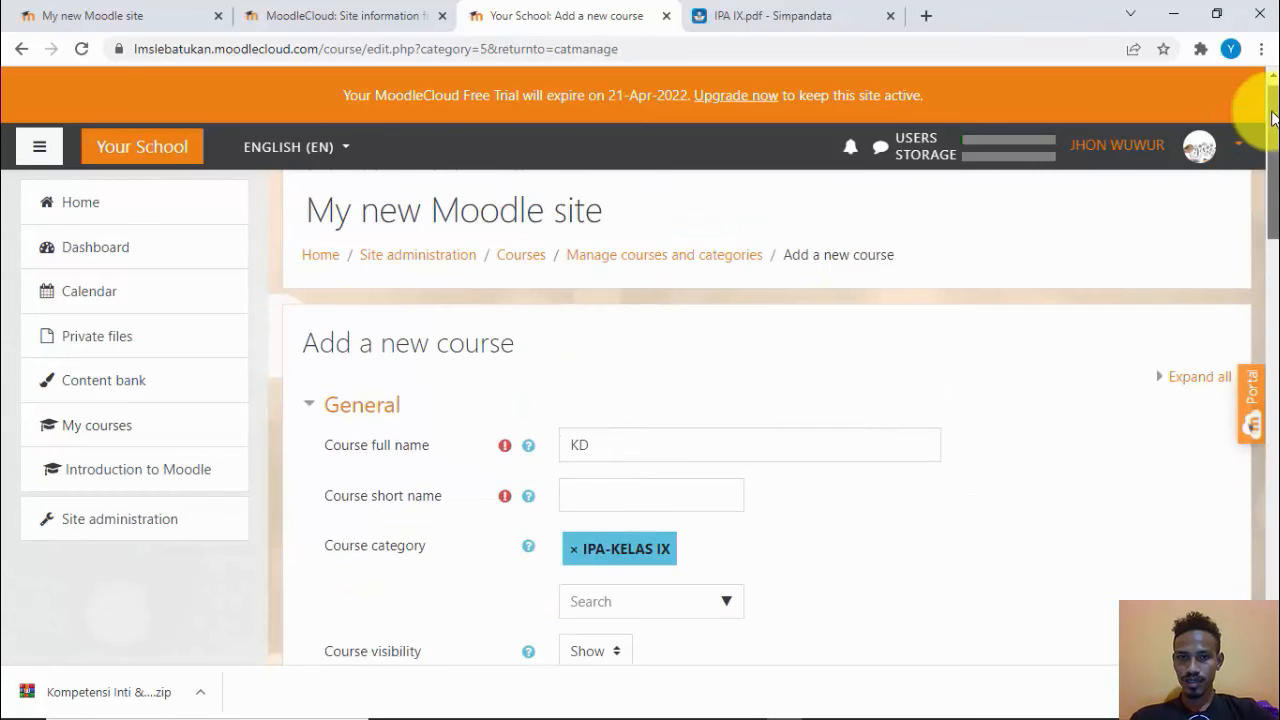
click(624, 450)
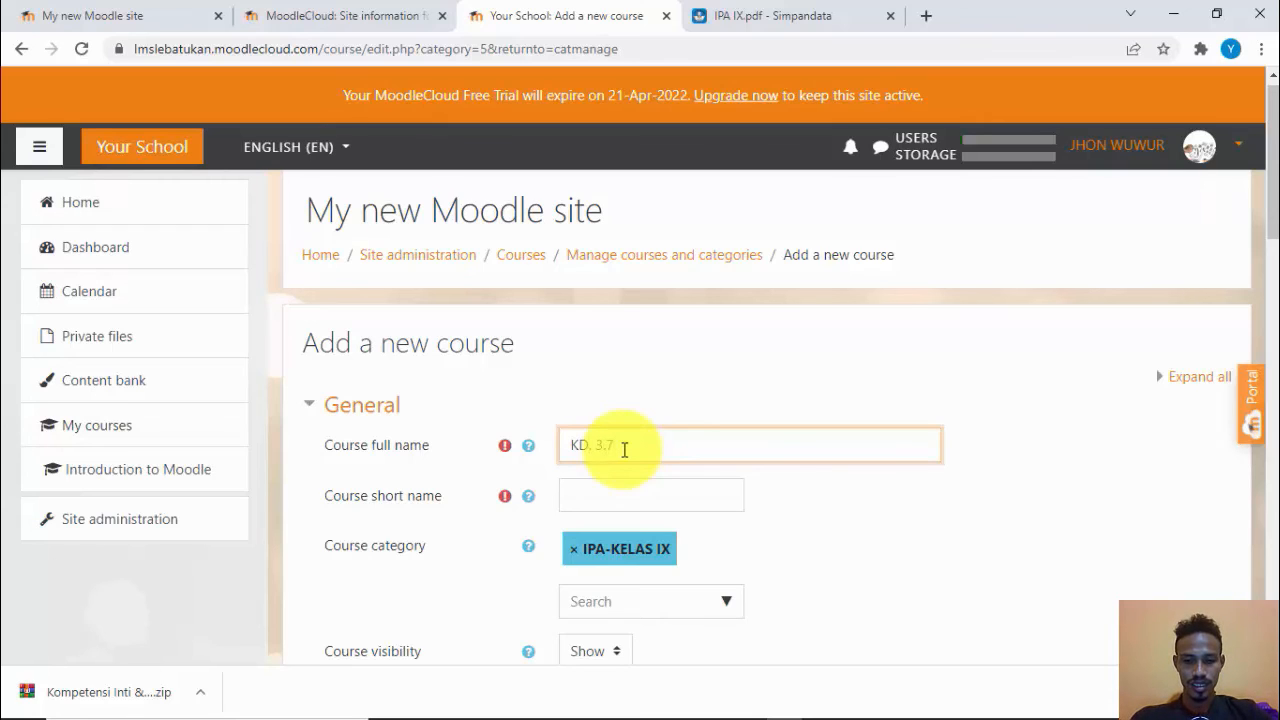
text(. 3.7 KONSEP V)
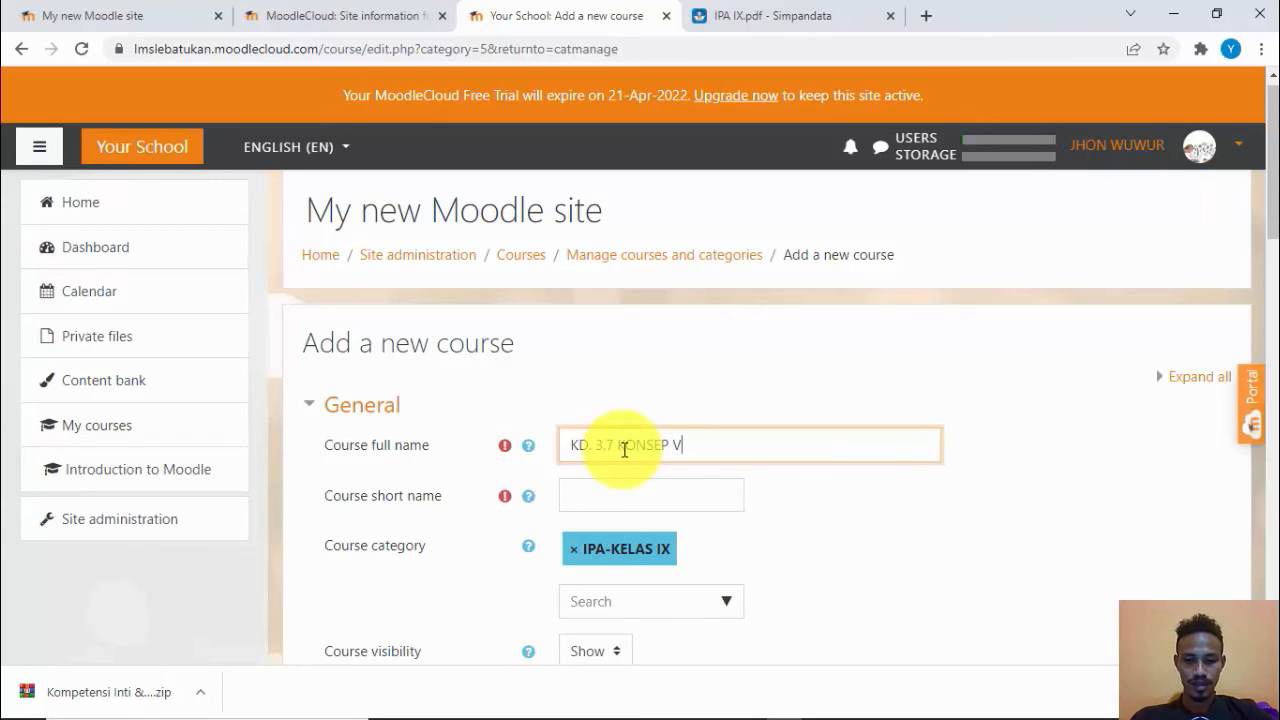
key(BackSpace)
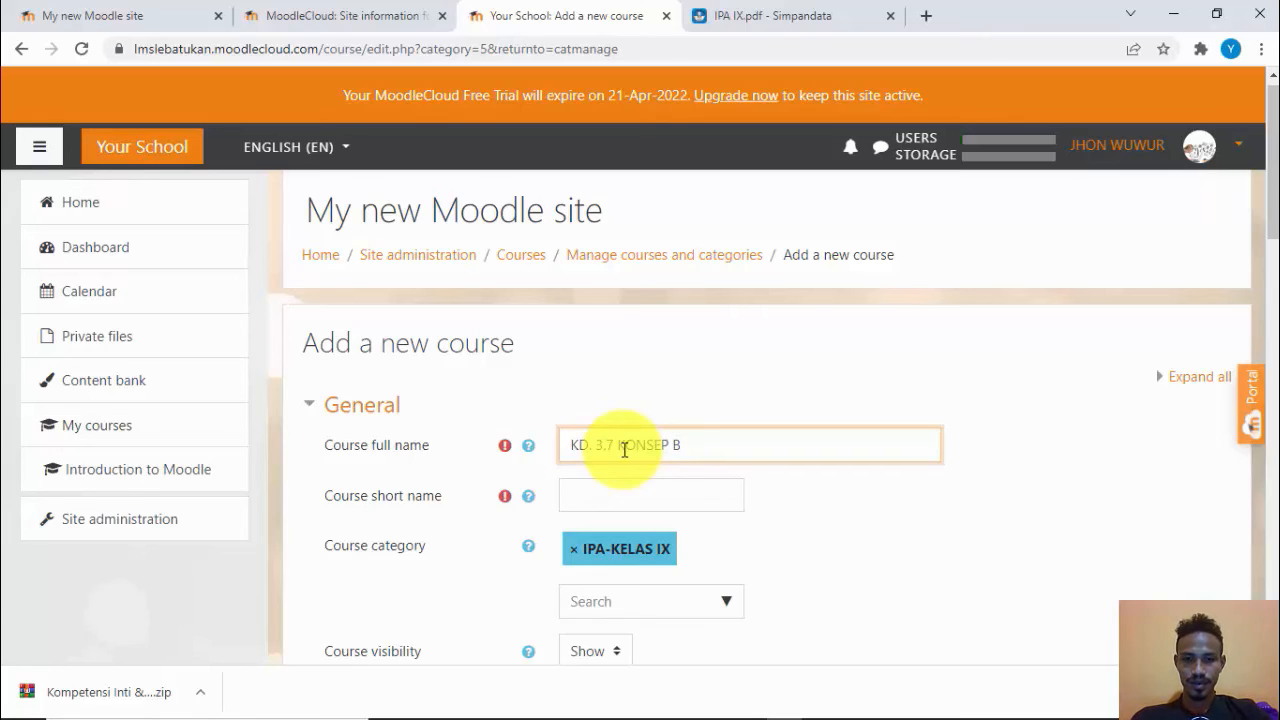
text(BIOT)
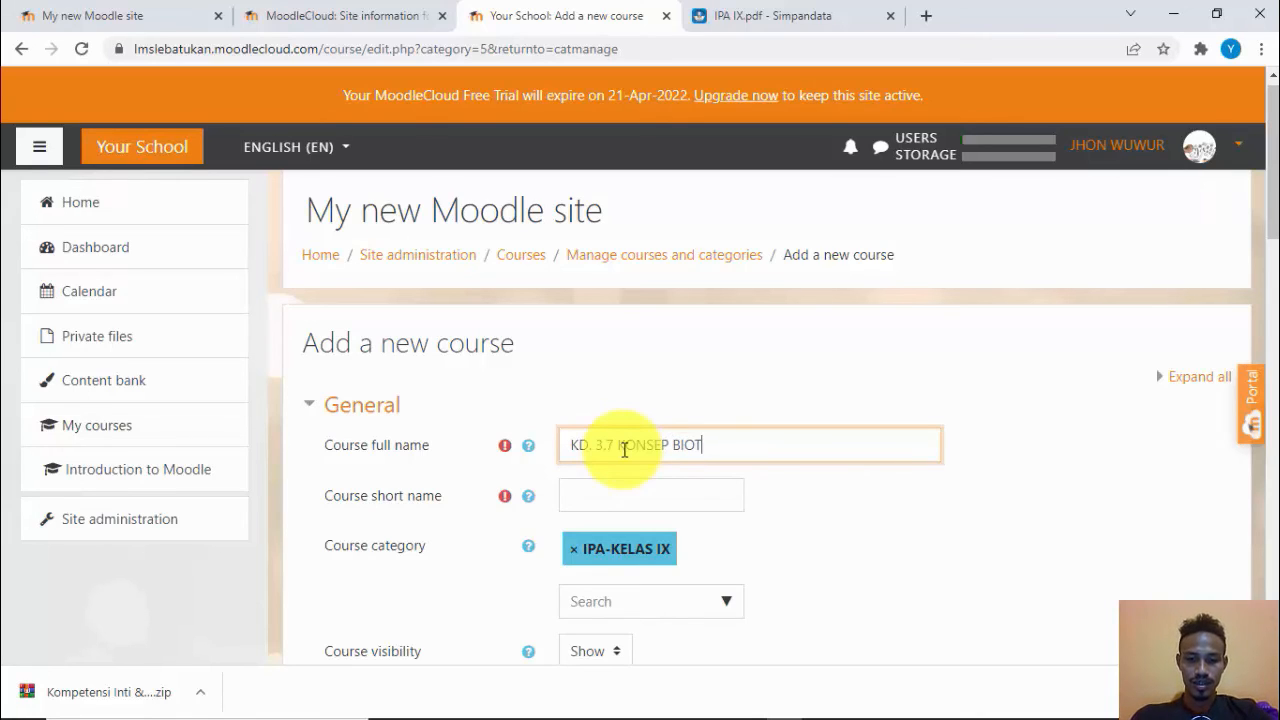
text(EKN)
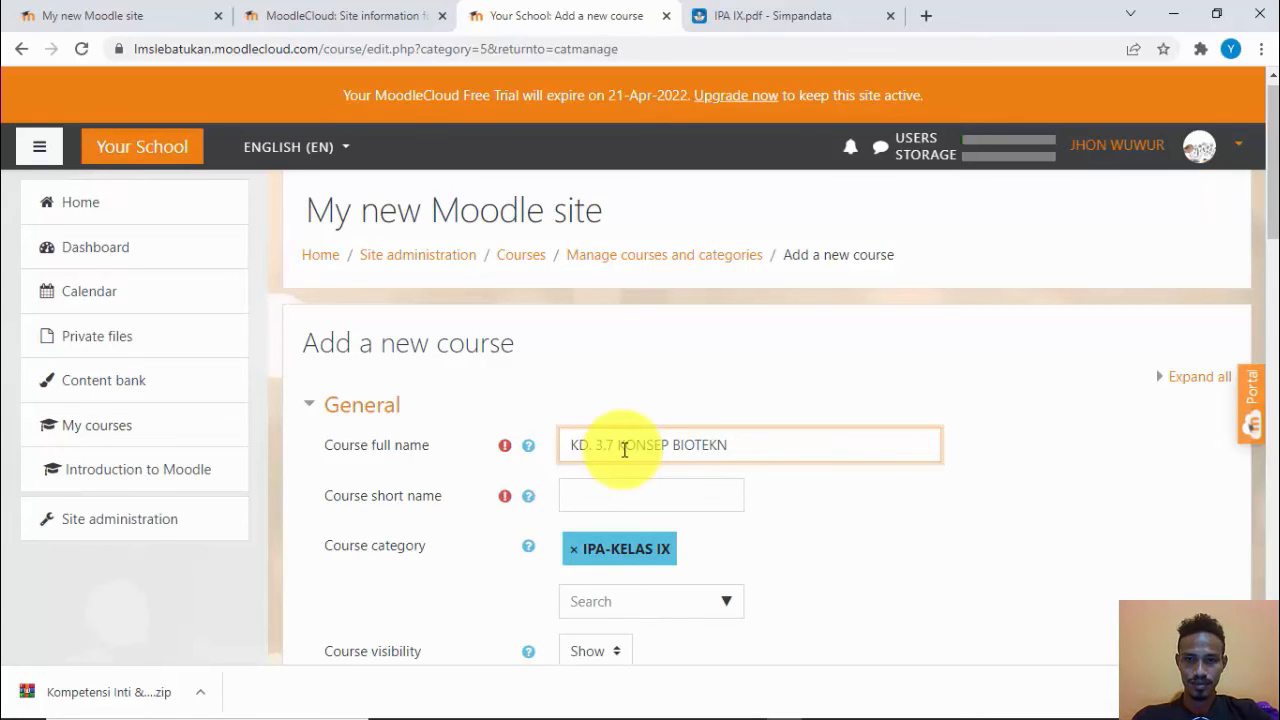
text(OLOLOG)
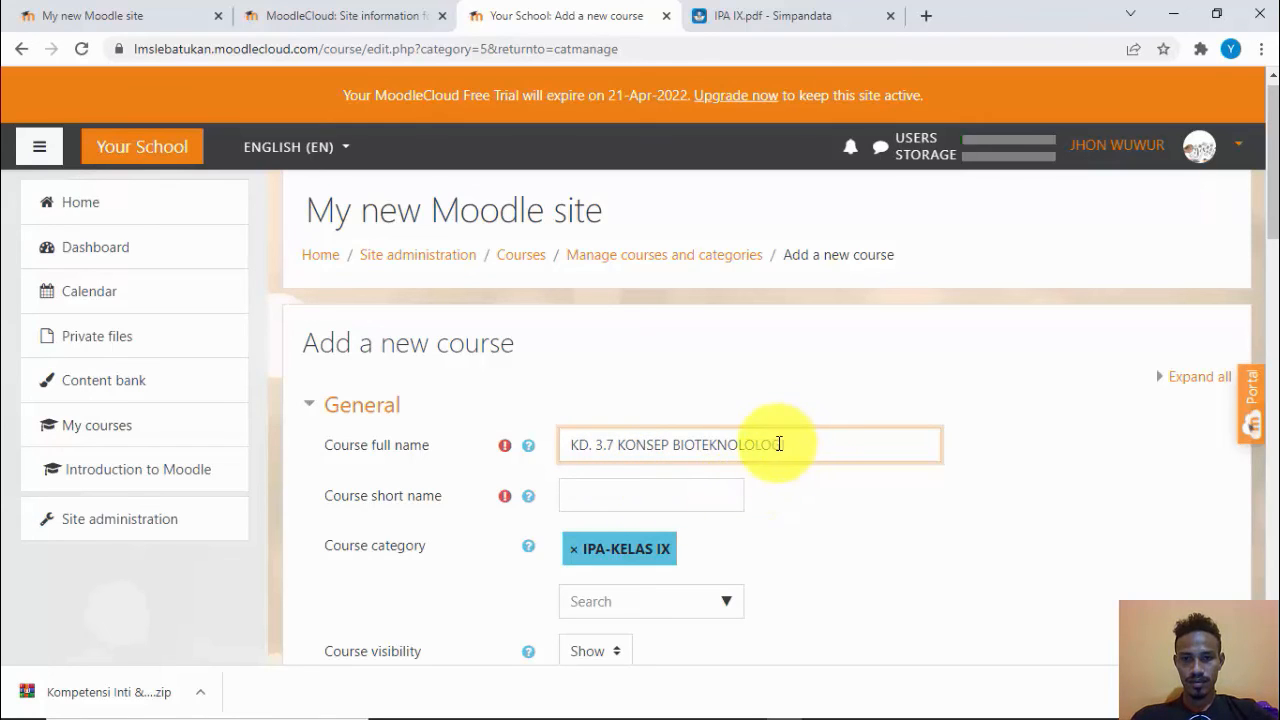
text(I)
drag(785, 446, 755, 447)
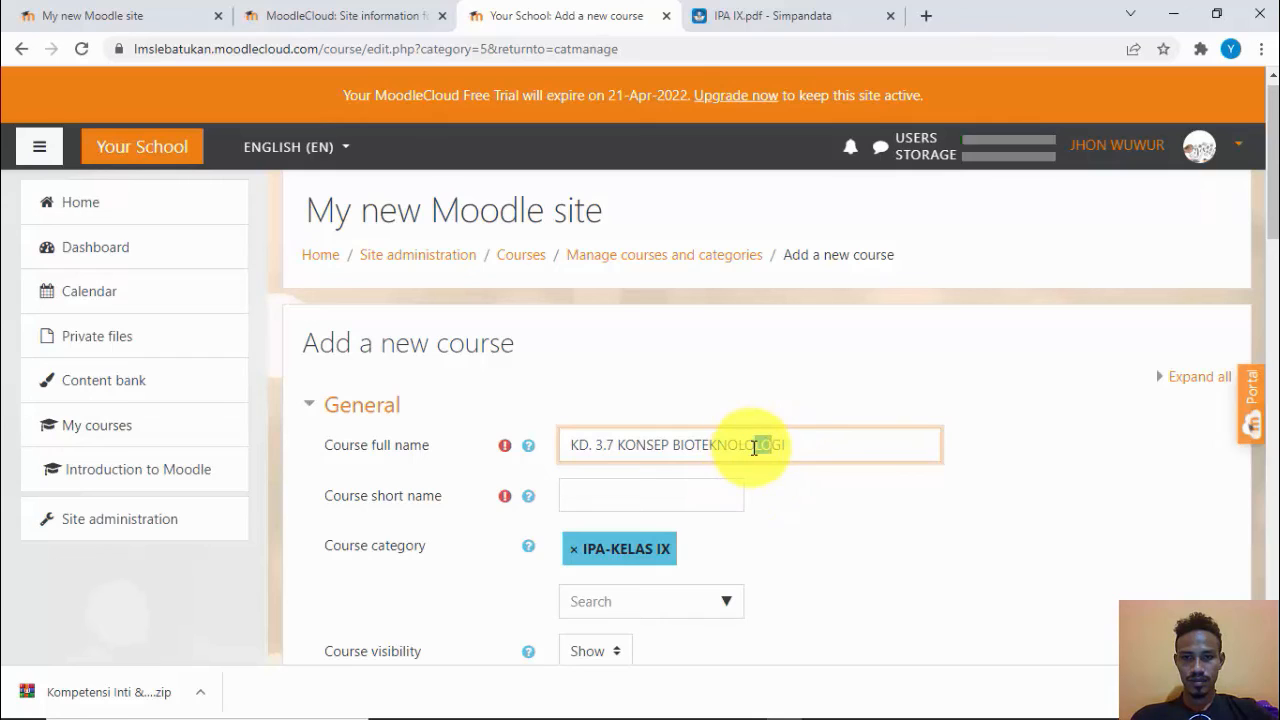
key(BackSpace)
Set the course short name to Bioteknologi and save the course, returning to the category management page.
click(655, 490)
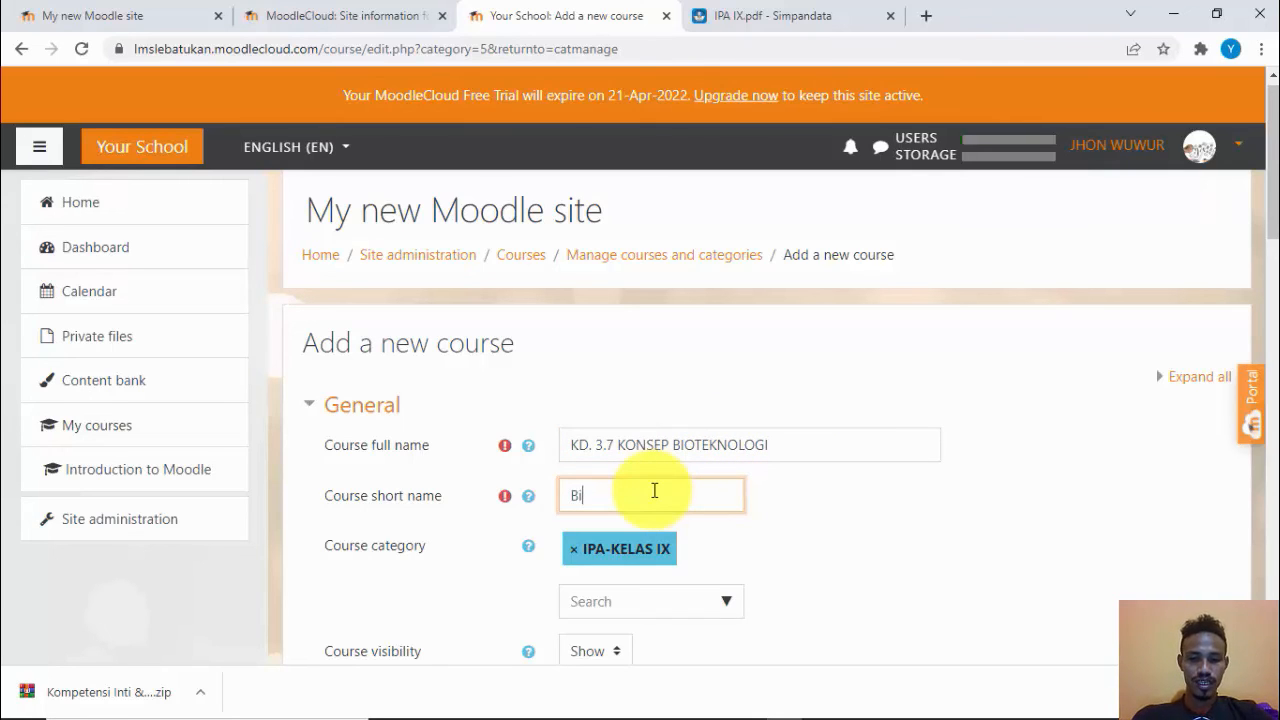
text(Bioteknologi)
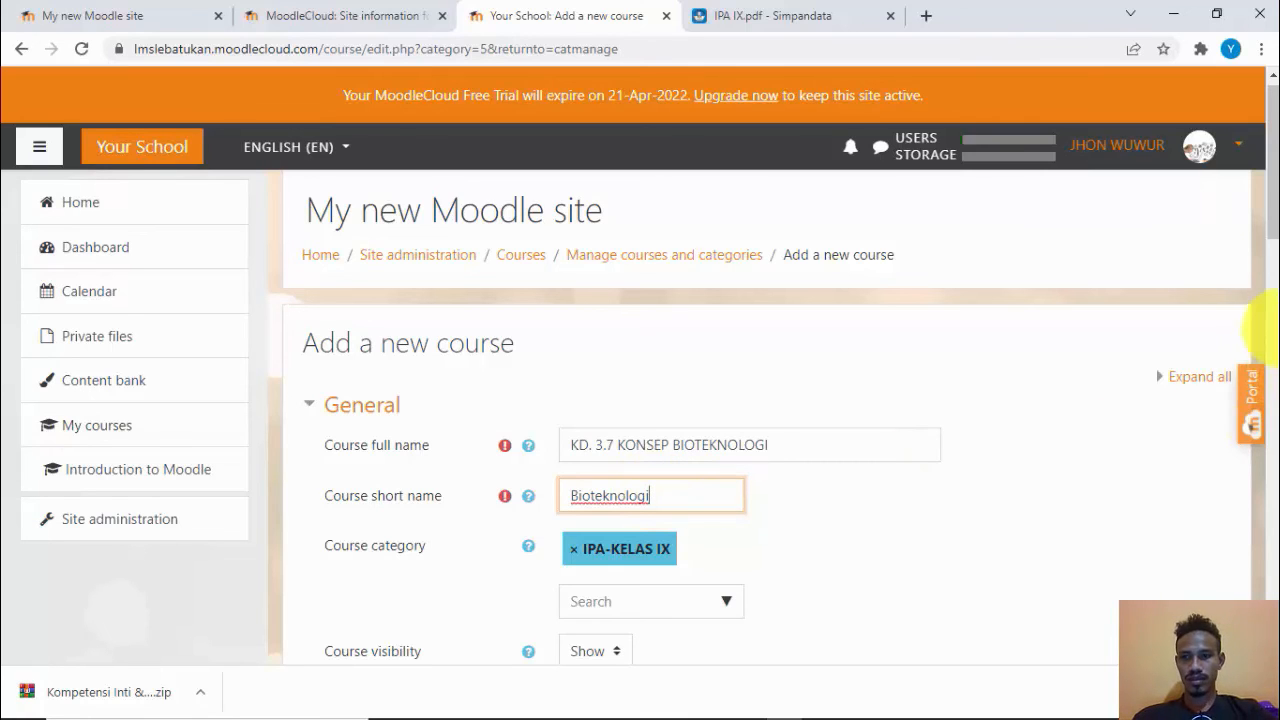
drag(1268, 285, 1262, 586)
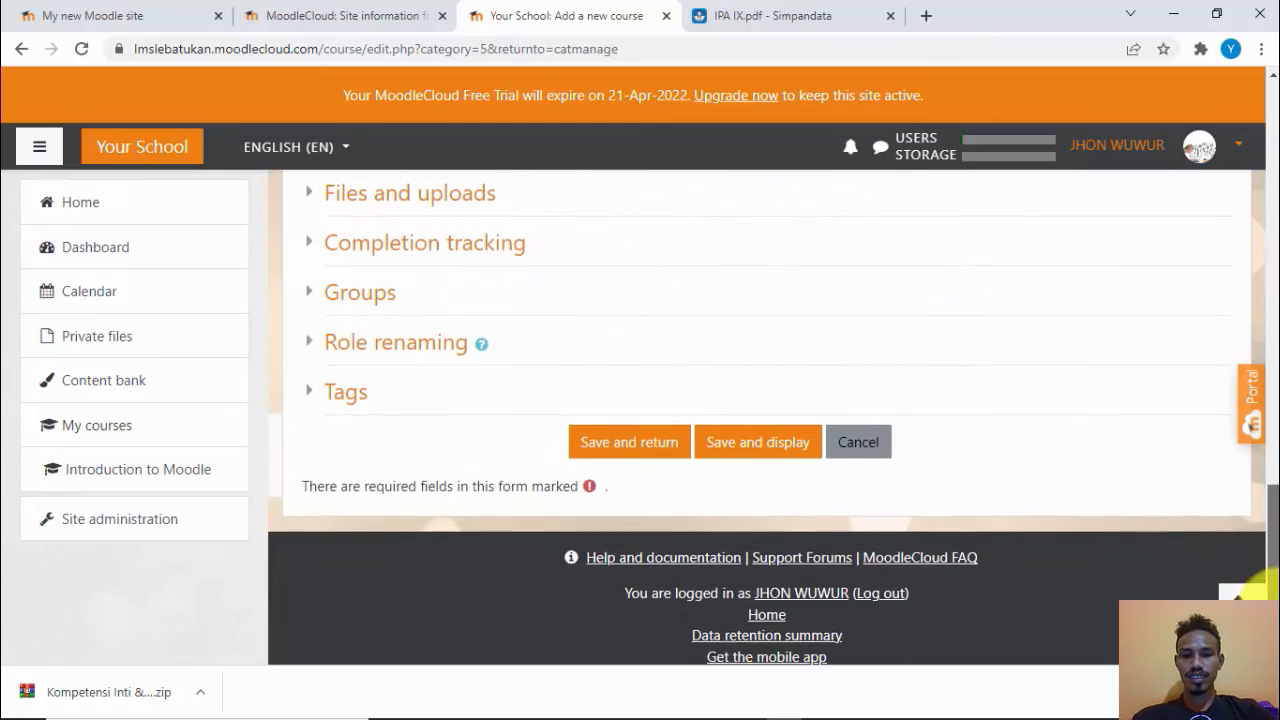
click(643, 449)
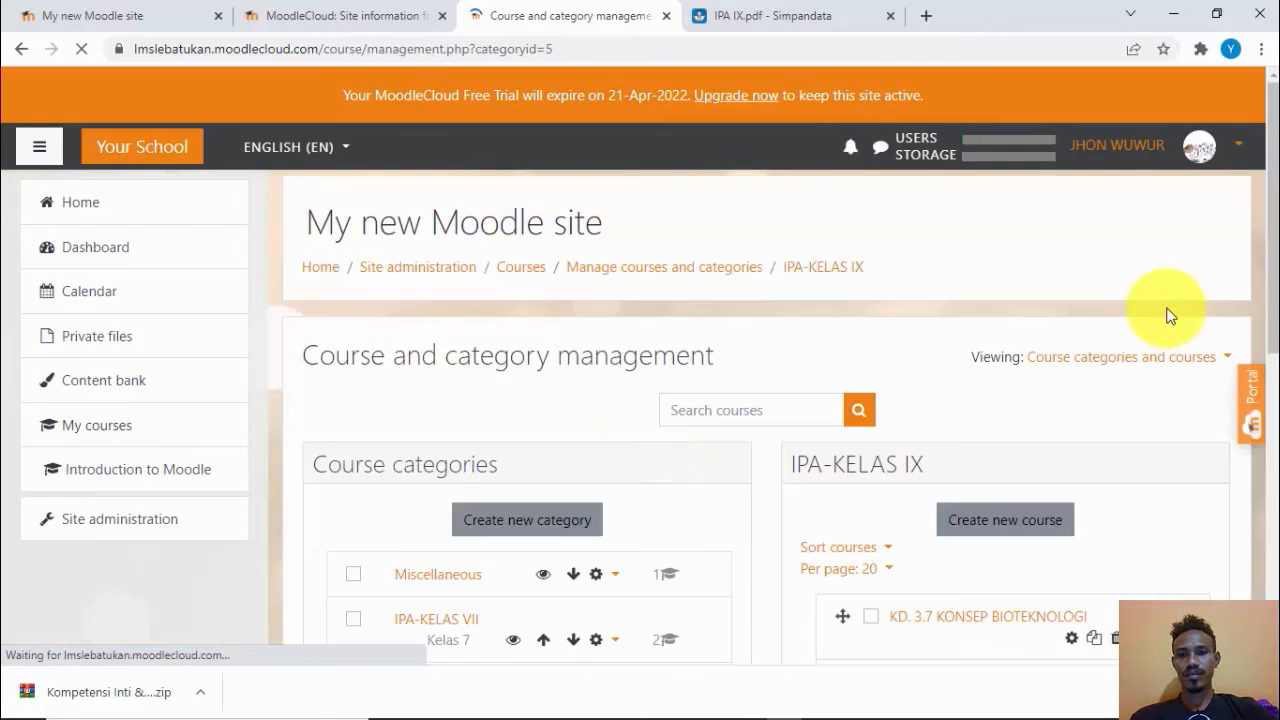
Move the IPA-KELAS IX category above IPA-KELAS VIII and back below it.
drag(1270, 172, 1267, 296)
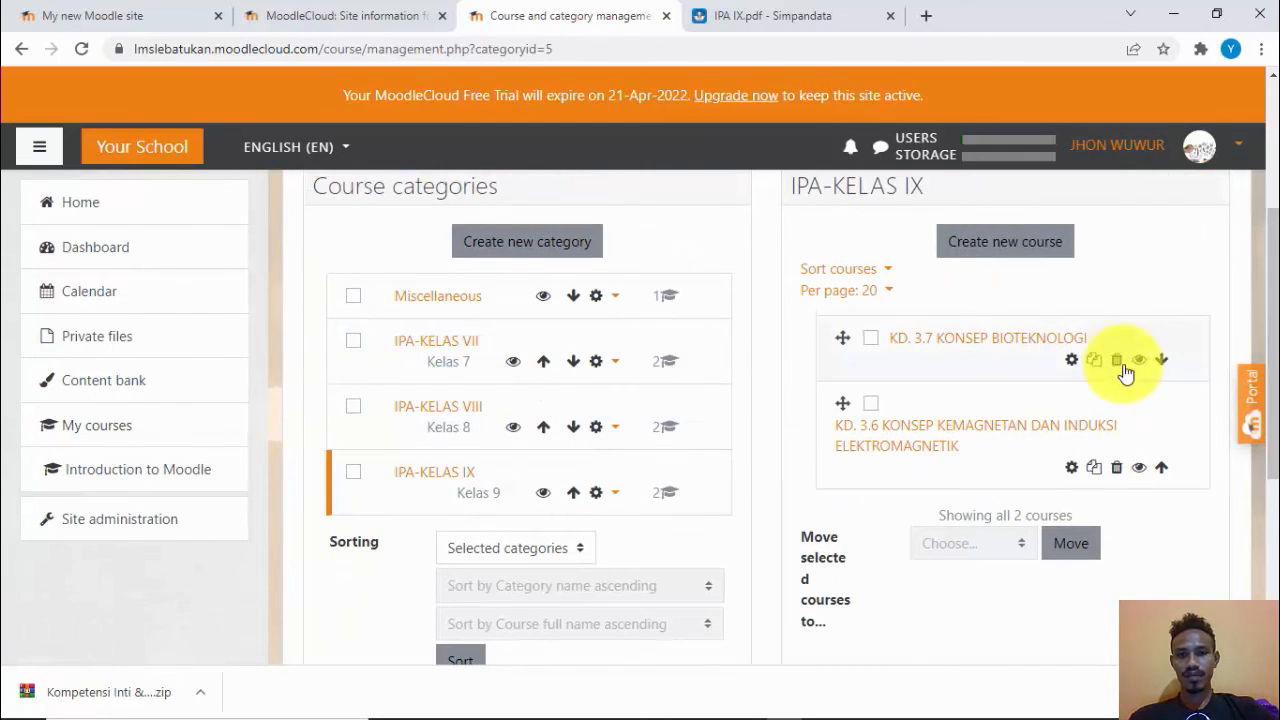
drag(1270, 372, 1271, 343)
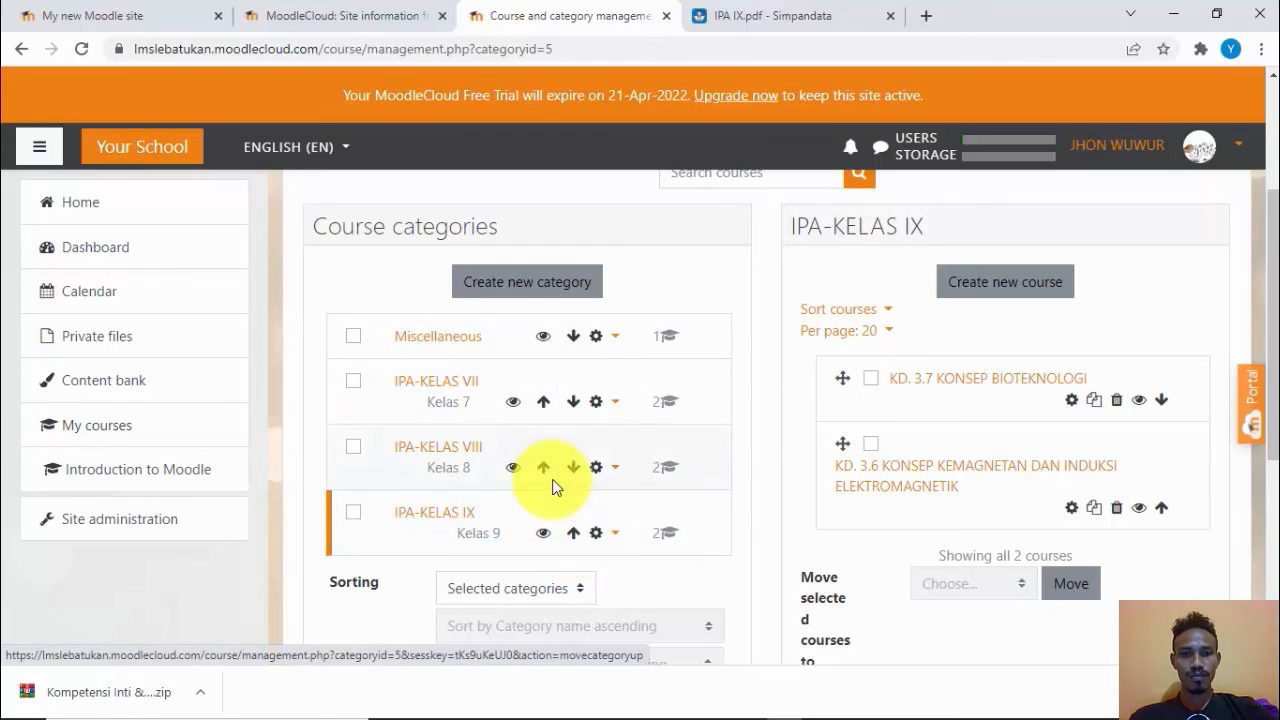
click(573, 533)
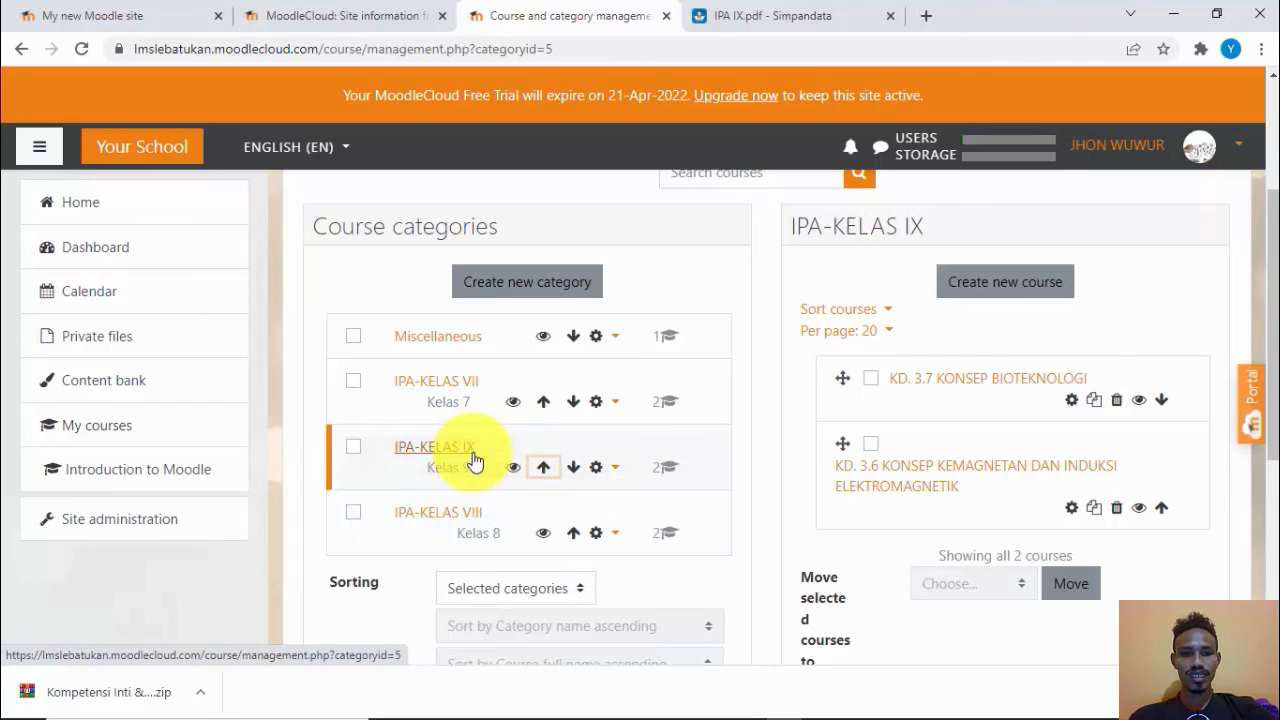
click(574, 468)
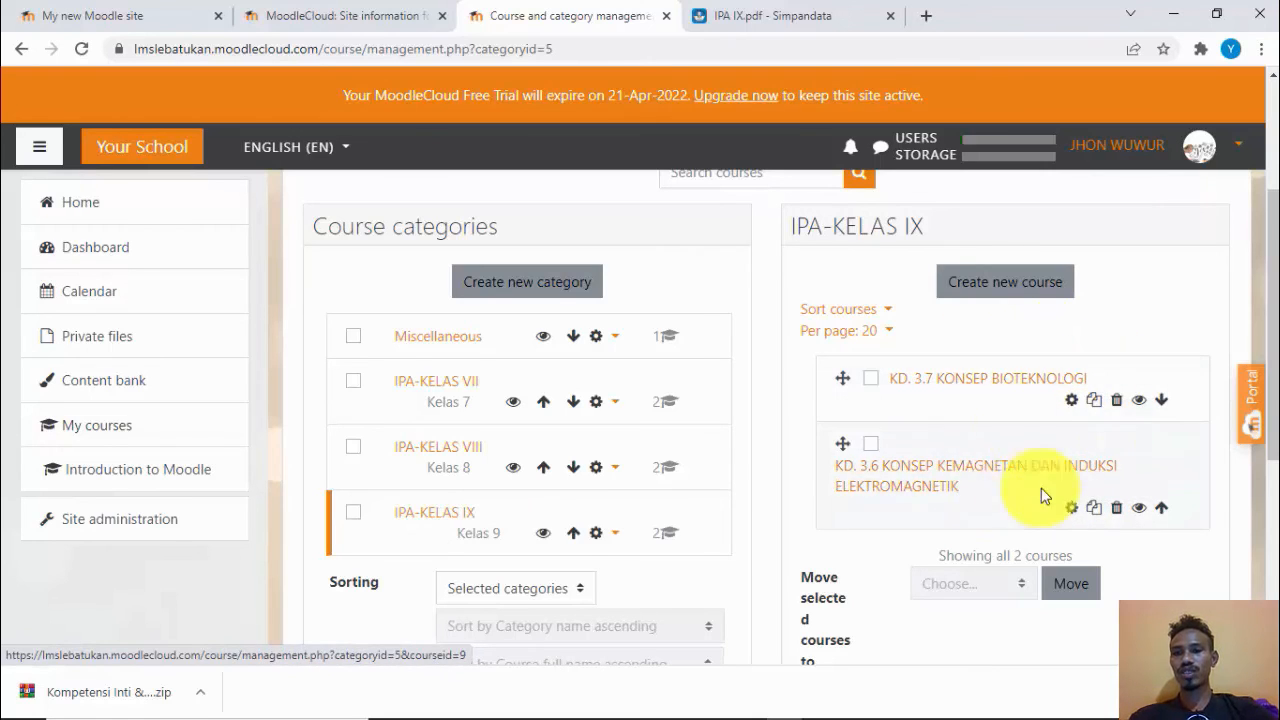
Reorder the IPA-KELAS IX courses so that the KD. 3.6 magnetism course comes before KD. 3.7 KONSEP BIOTEKNOLOGI.
click(1162, 509)
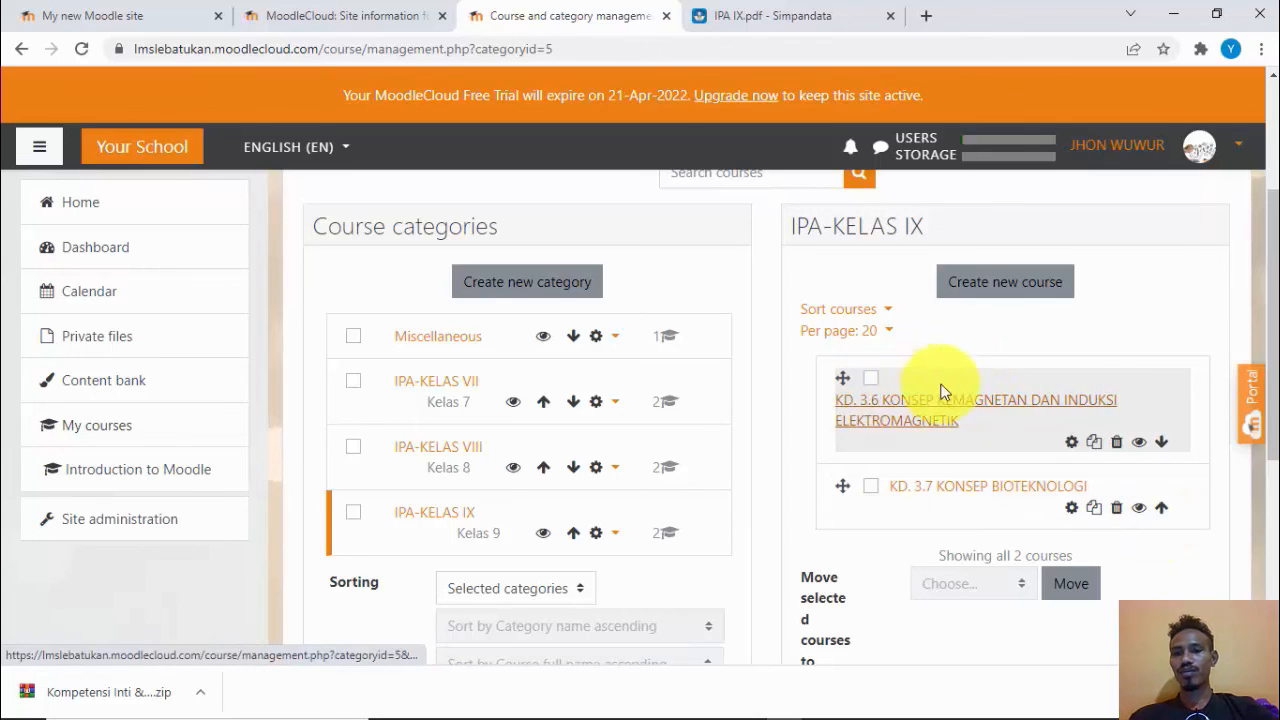
click(1162, 446)
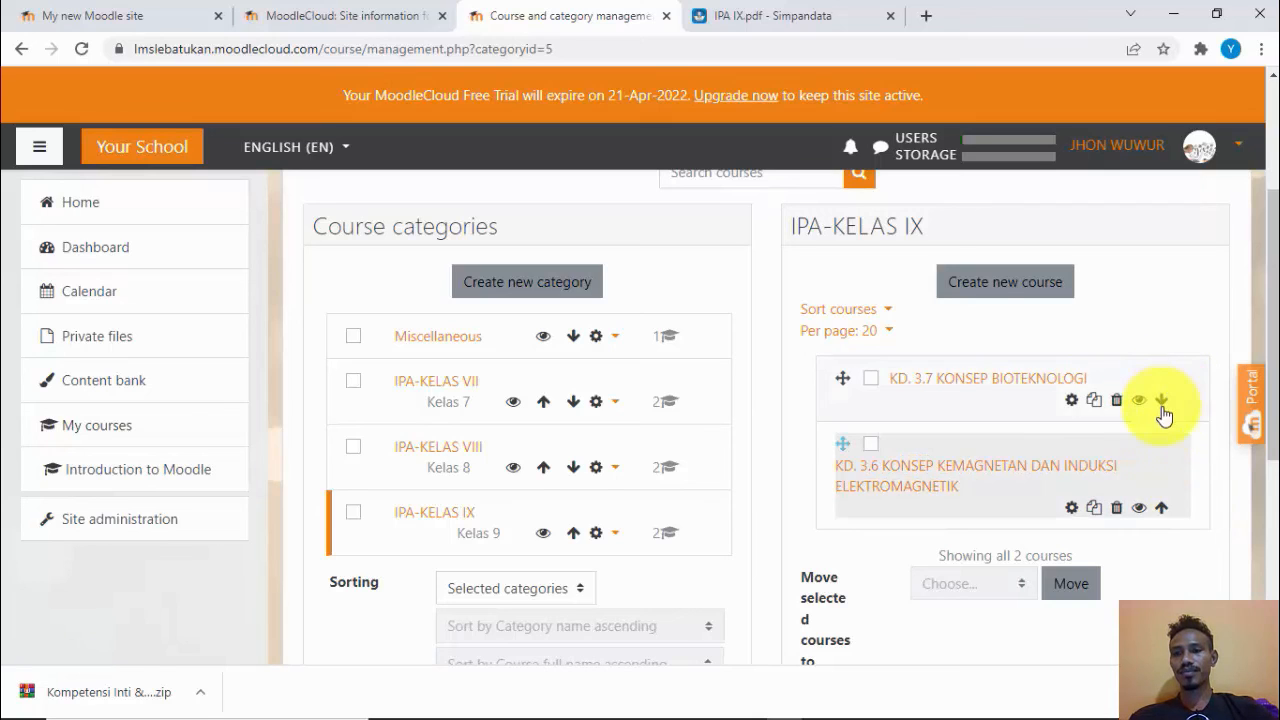
click(1162, 509)
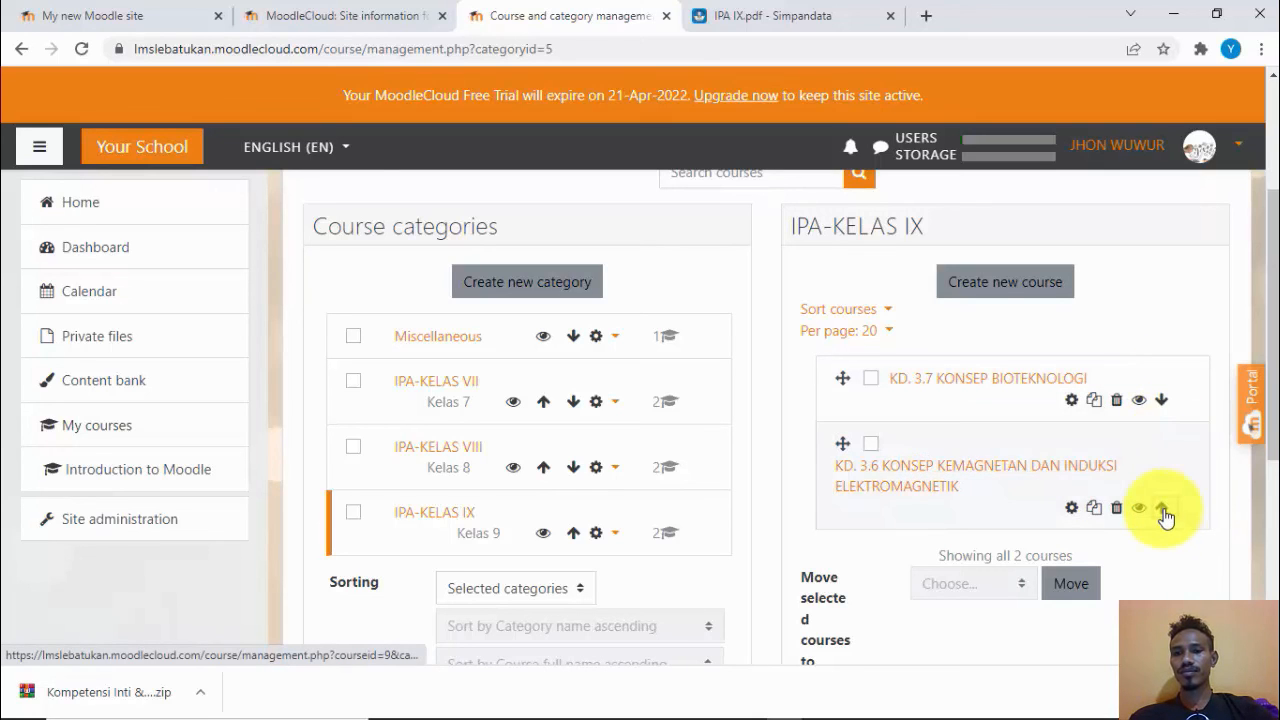
Open the KD. 3.6 KONSEP KEMAGNETAN DAN INDUKSI ELEKTROMAGNETIK course page from the category list and view its weekly sections.
mouse_move(1273, 290)
mouse_down()
mouse_move(1275, 230)
mouse_move(1275, 290)
mouse_up()
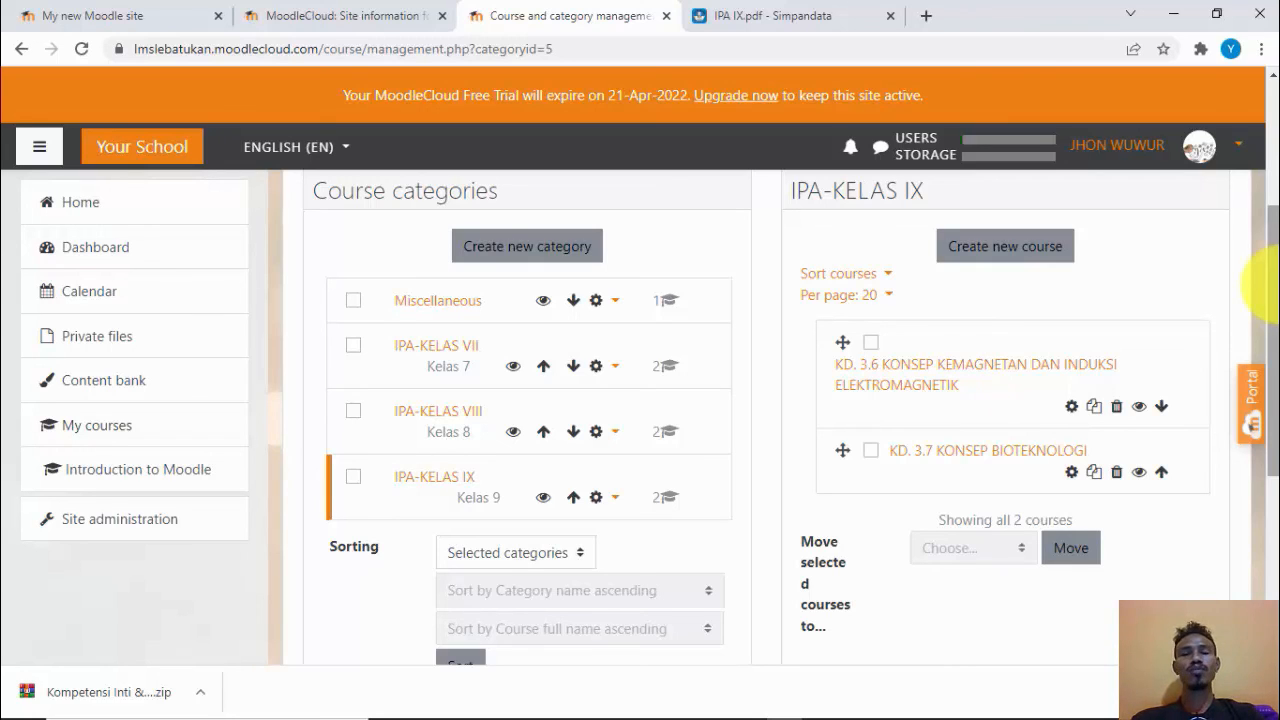
click(1050, 375)
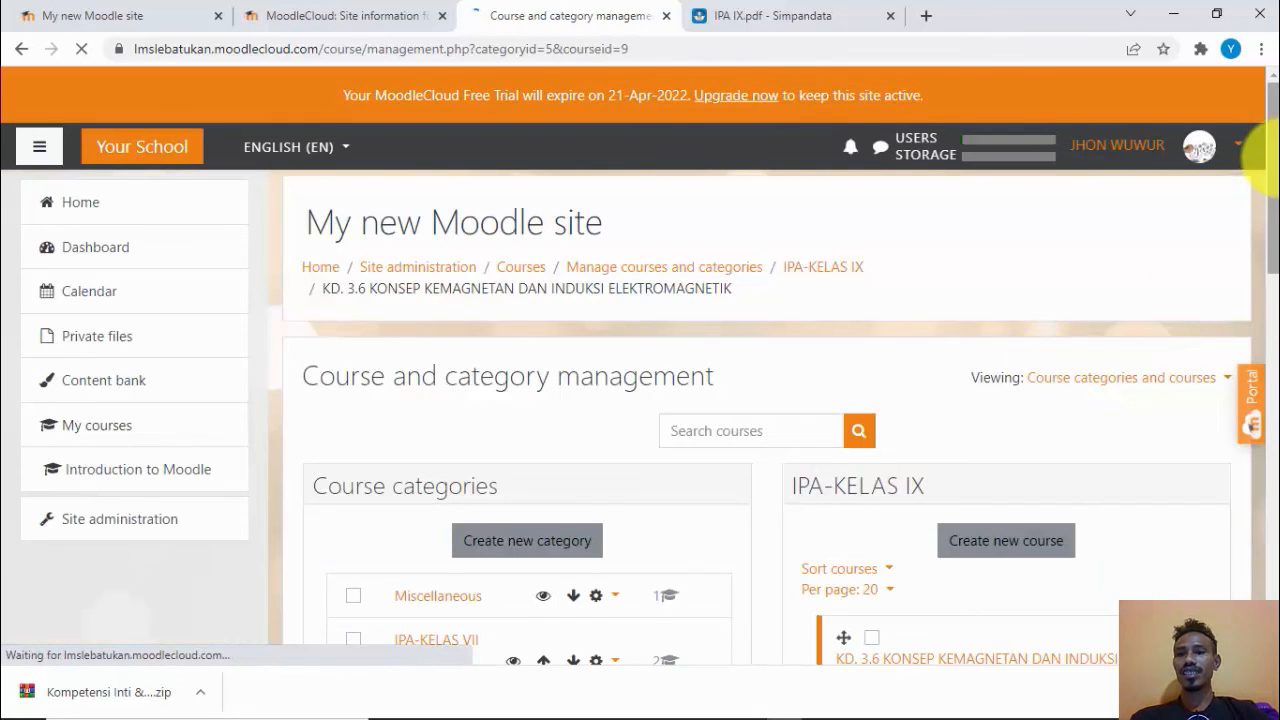
drag(1273, 164, 1277, 395)
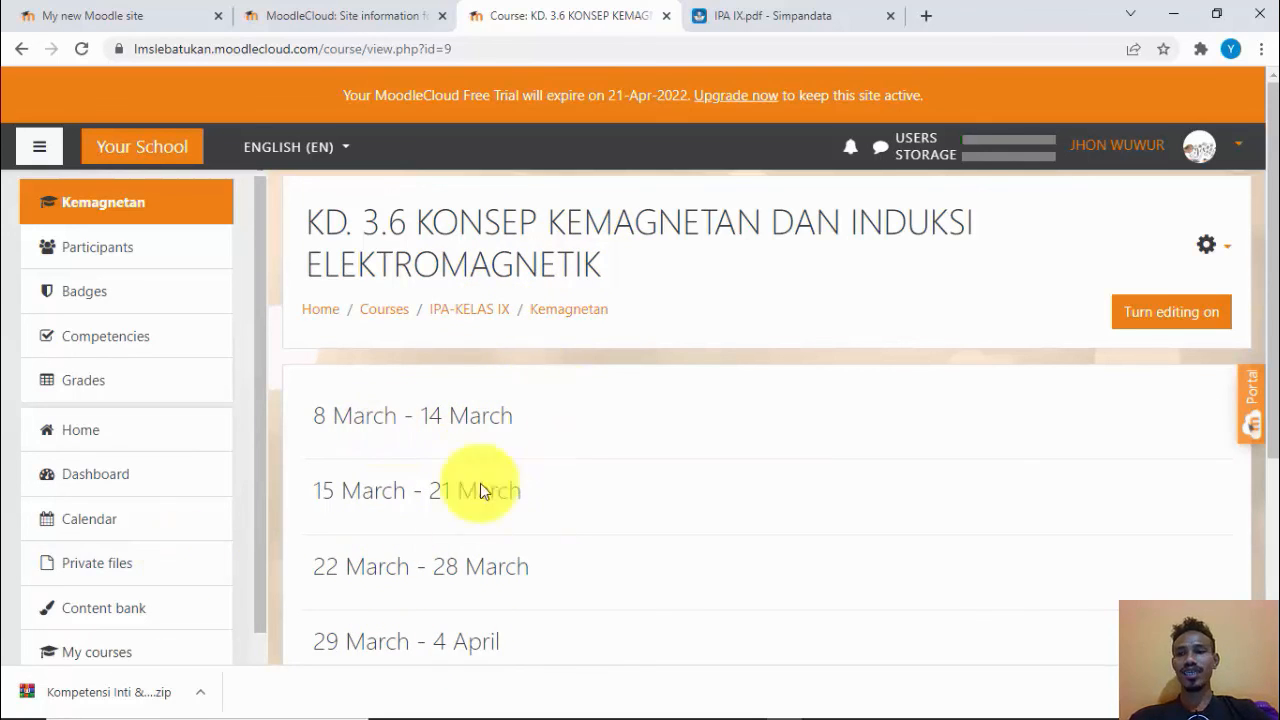
mouse_move(1275, 234)
mouse_down()
mouse_move(1277, 292)
mouse_move(1275, 222)
mouse_up()
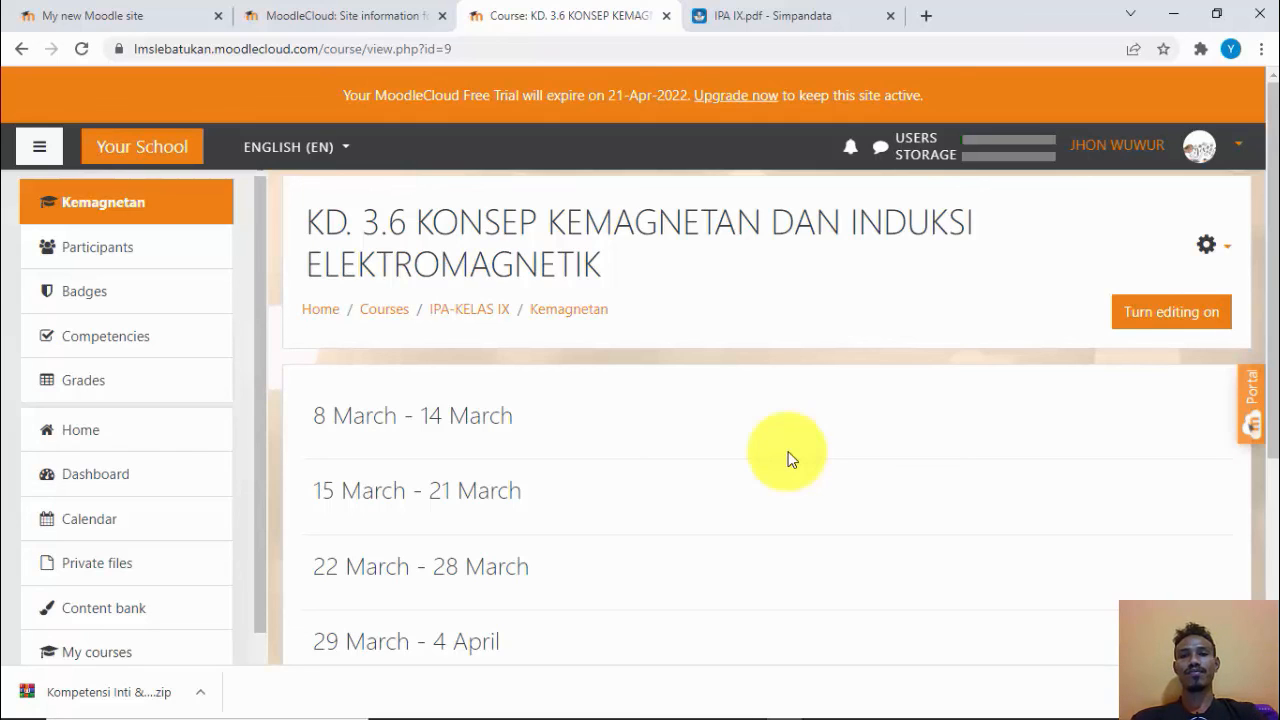
mouse_move(872, 712)
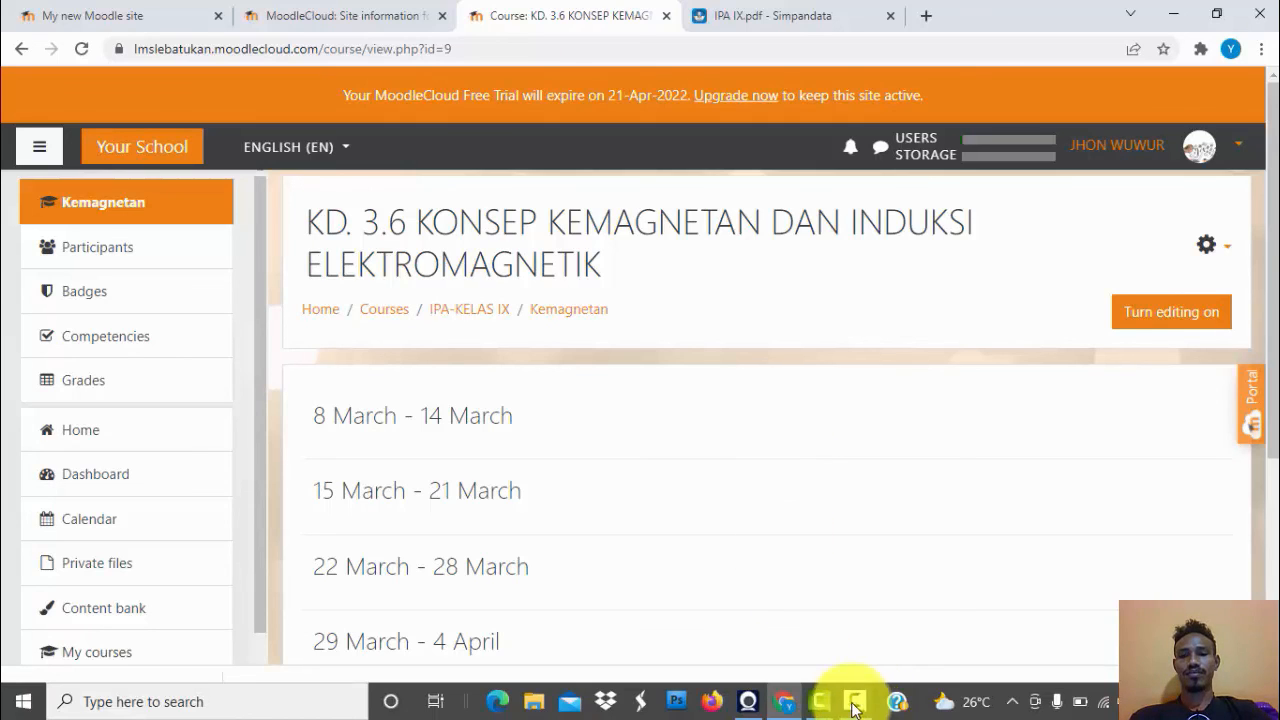
click(854, 702)
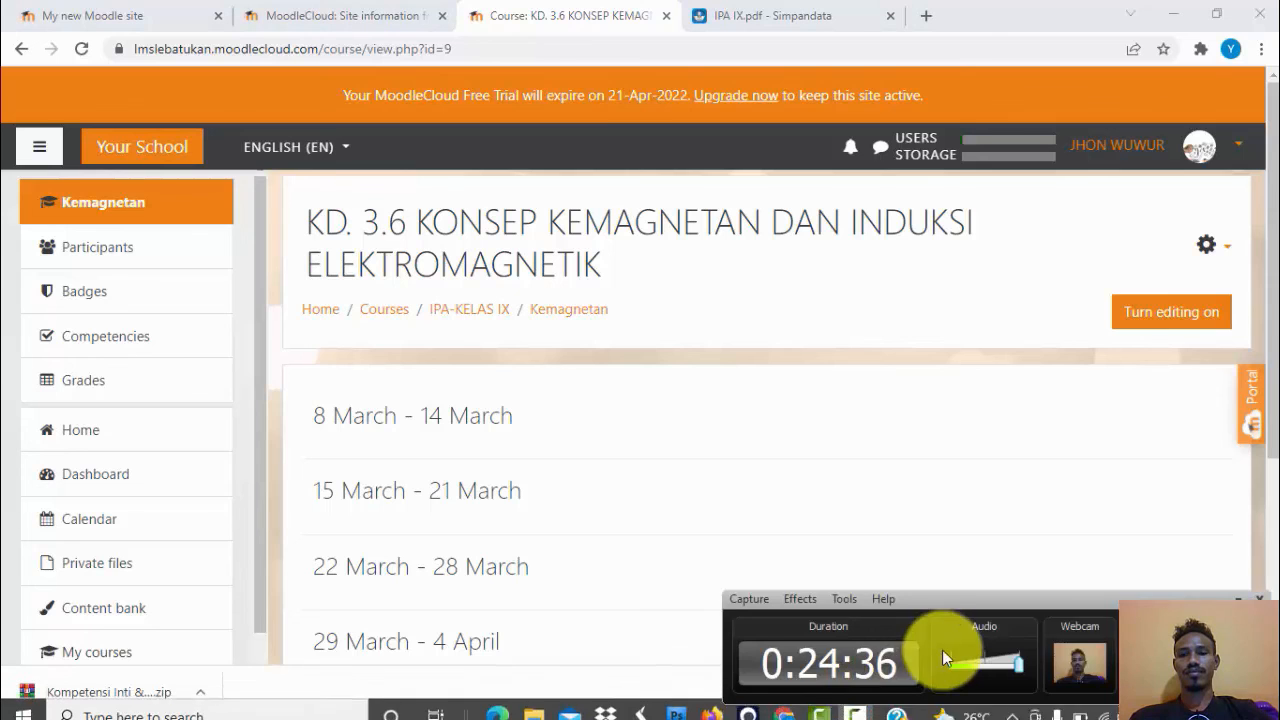